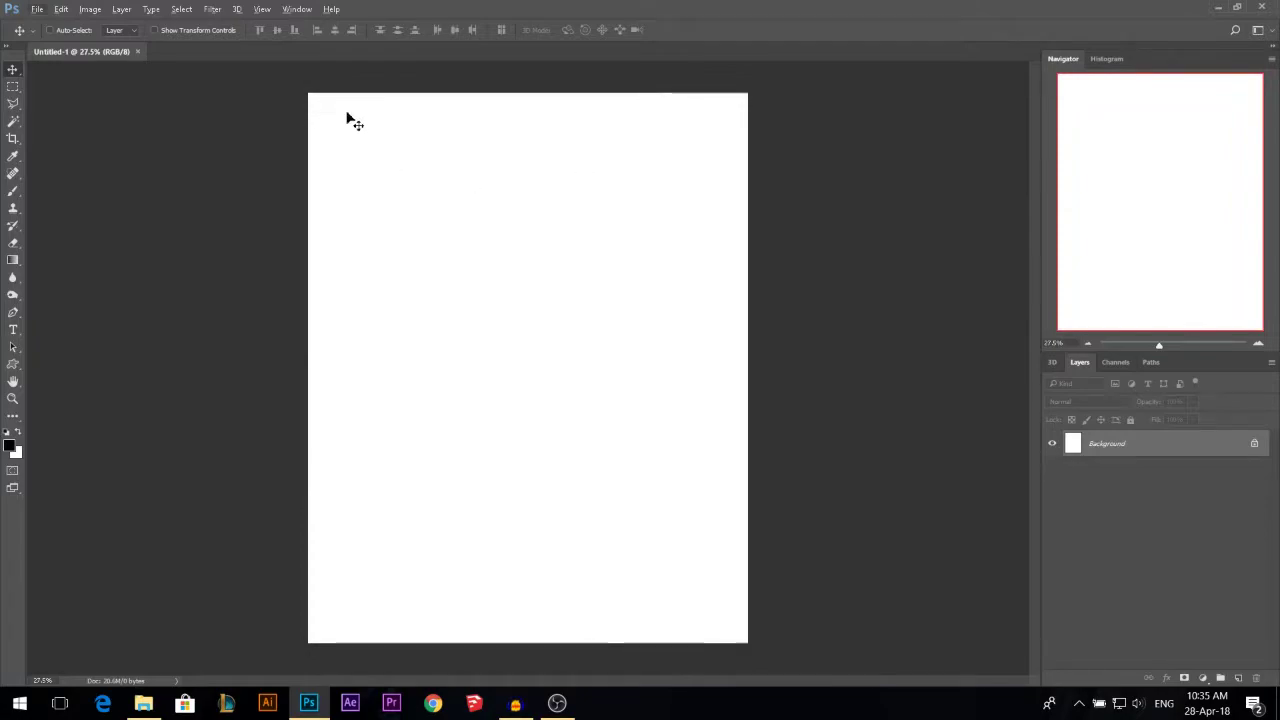
Step: Place the mosque courtyard photo in the blank portrait document as a new layer and centre the woman on the canvas
key("ctrl+minus")
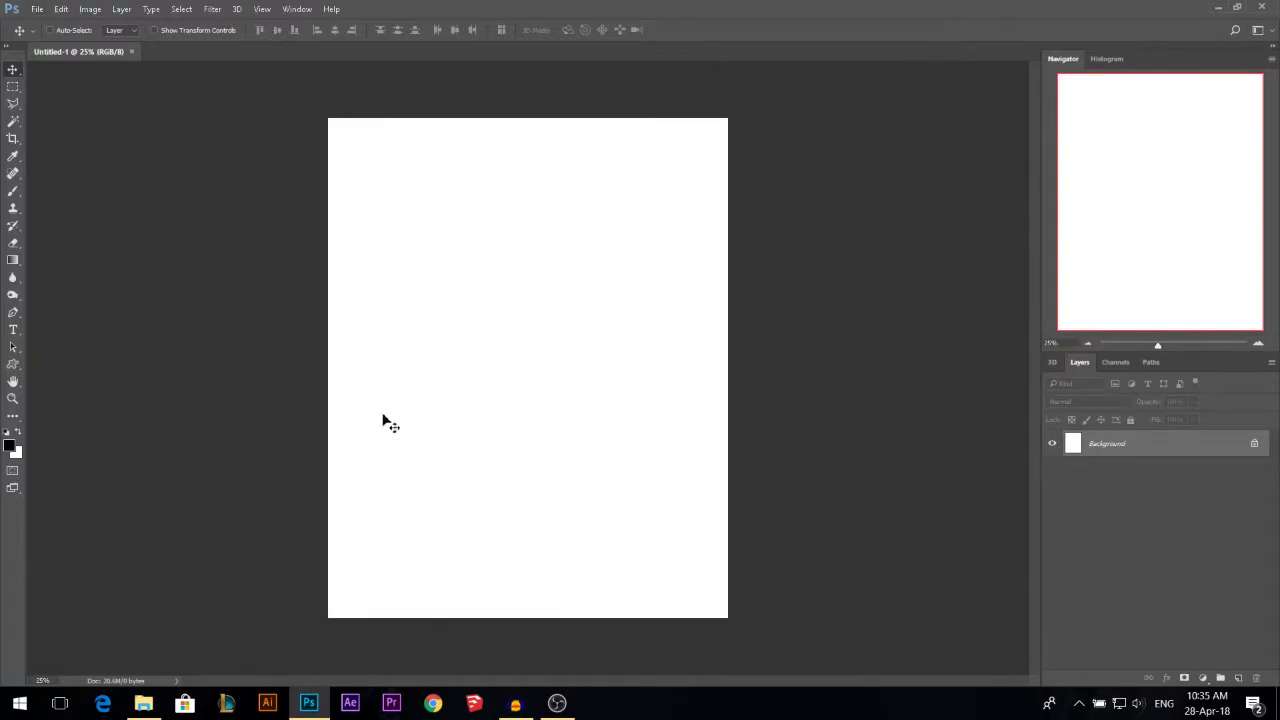
left_click(143, 703)
left_click_drag(700, 215, 188, 76)
left_click_drag(475, 295, 537, 349)
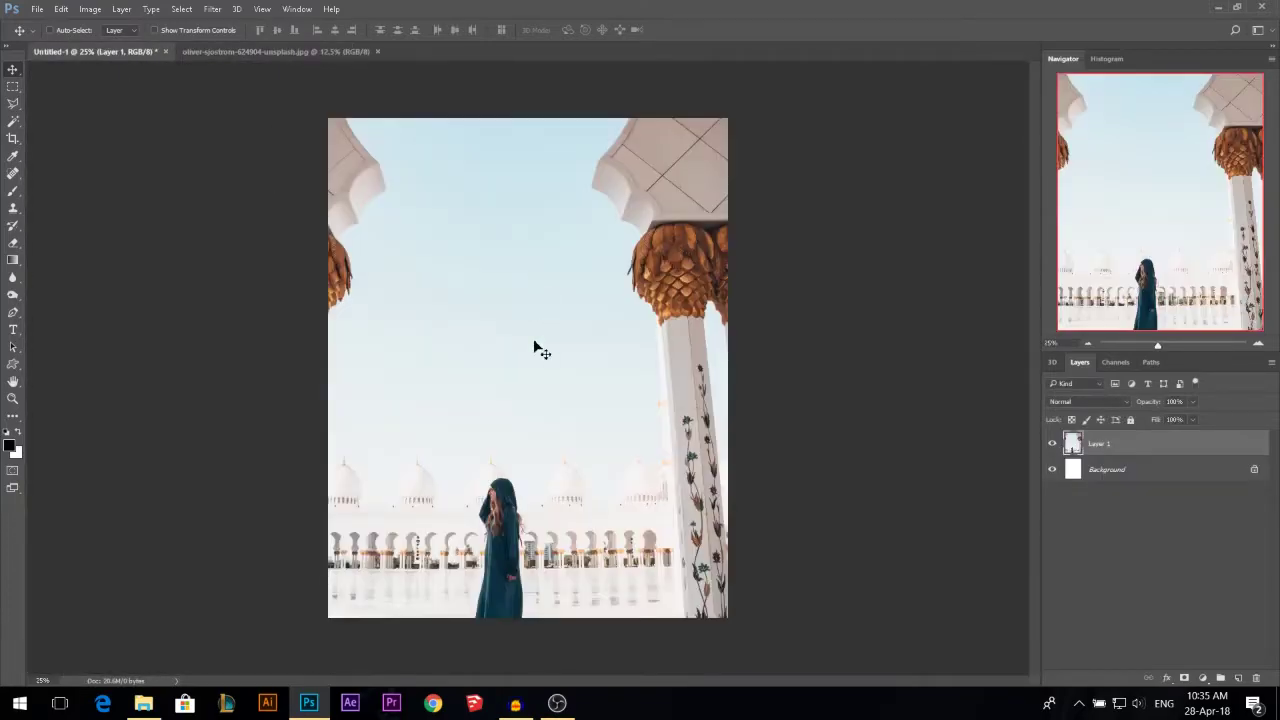
scroll(460, 295, "down", 4)
left_click_drag(478, 310, 528, 305)
scroll(545, 312, "down", 1)
Step: Scale the photo layer proportionally to about 72% and shift it down so both pairs of columns fit the canvas
key("ctrl+t")
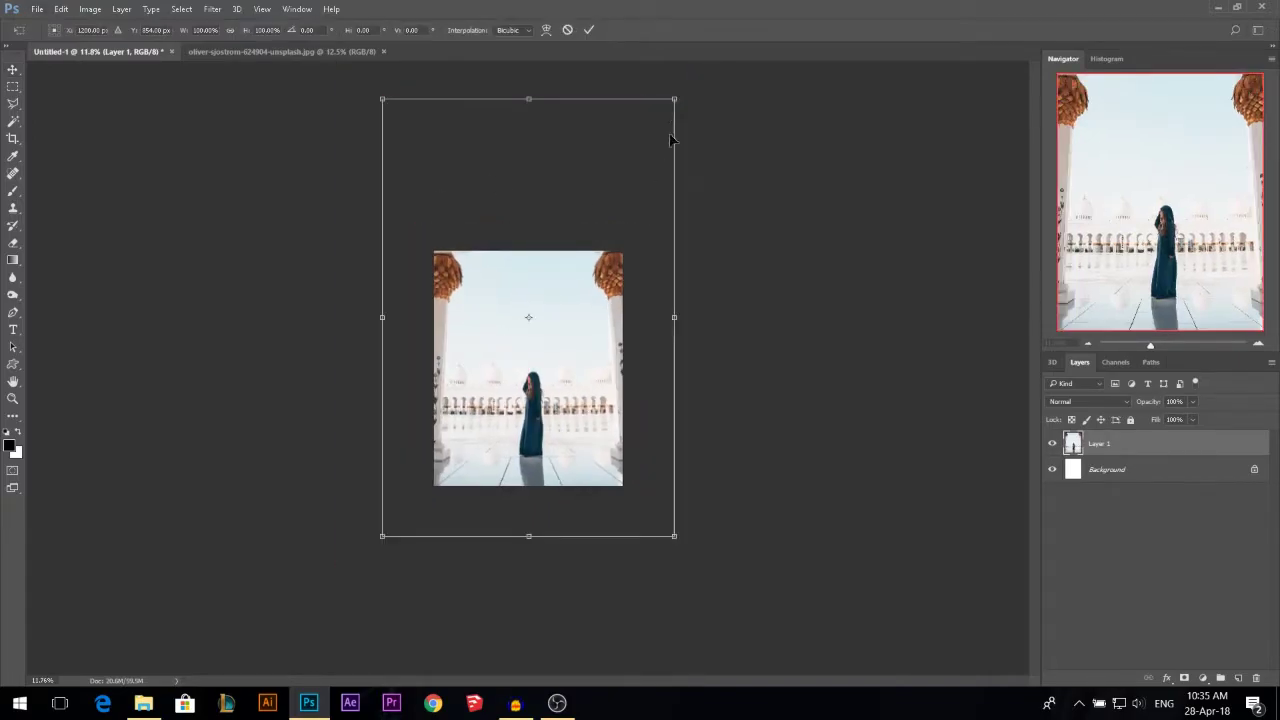
left_click_drag(674, 96, 630, 138)
left_click_drag(540, 334, 543, 368)
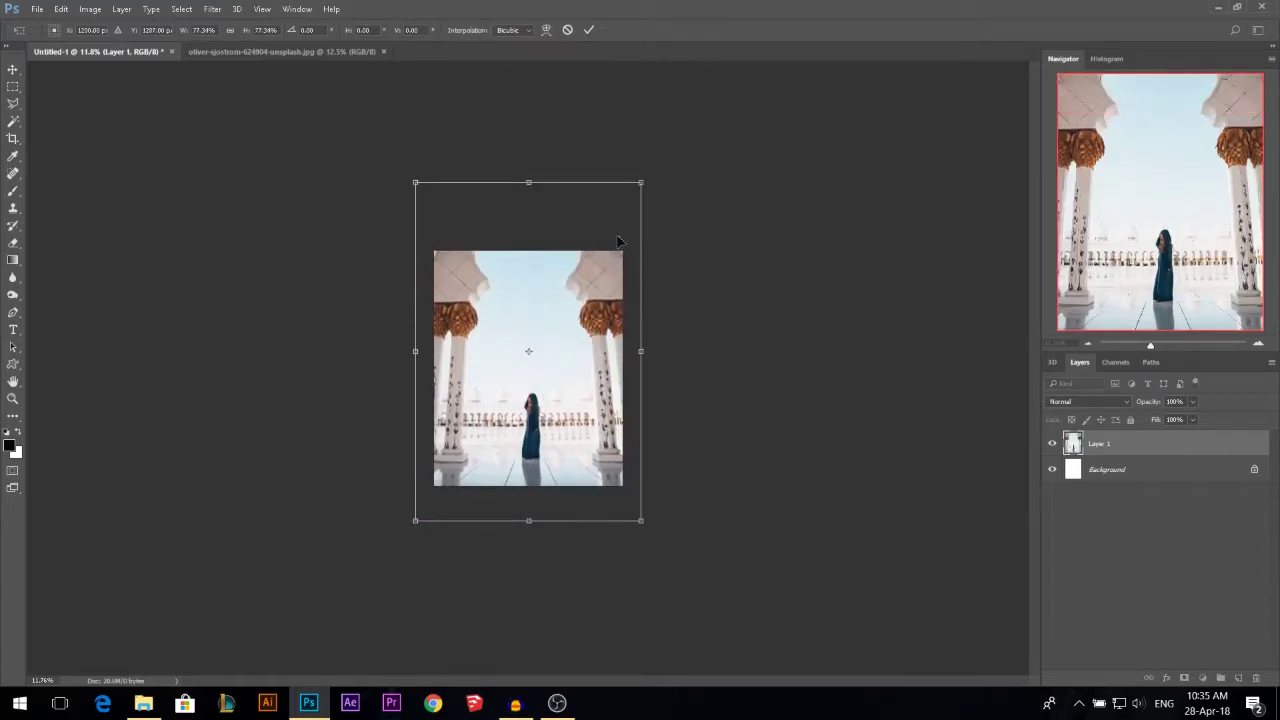
left_click_drag(640, 190, 632, 196)
key("ctrl+plus")
key("ctrl+plus")
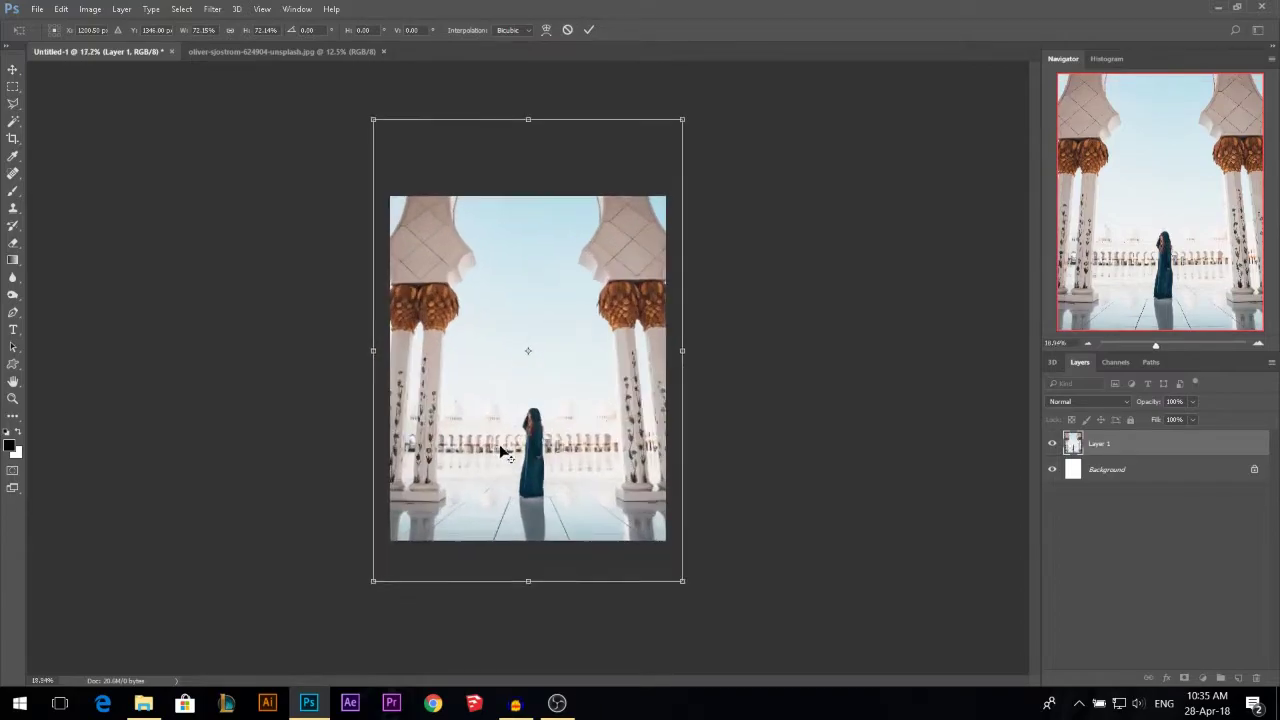
key("ctrl+plus")
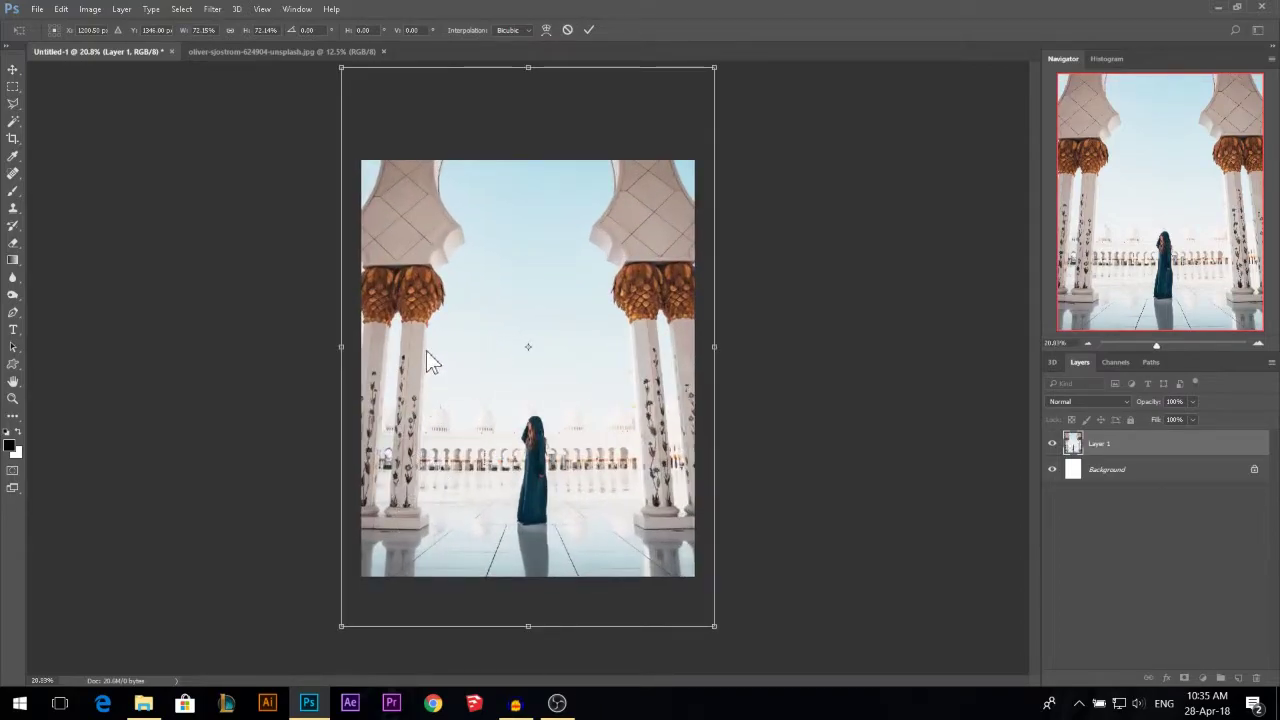
Step: Widen the photo's top edge in perspective, scale it to about 75% width and 63% height, and lower it to show the arch
left_click_drag(714, 70, 745, 75)
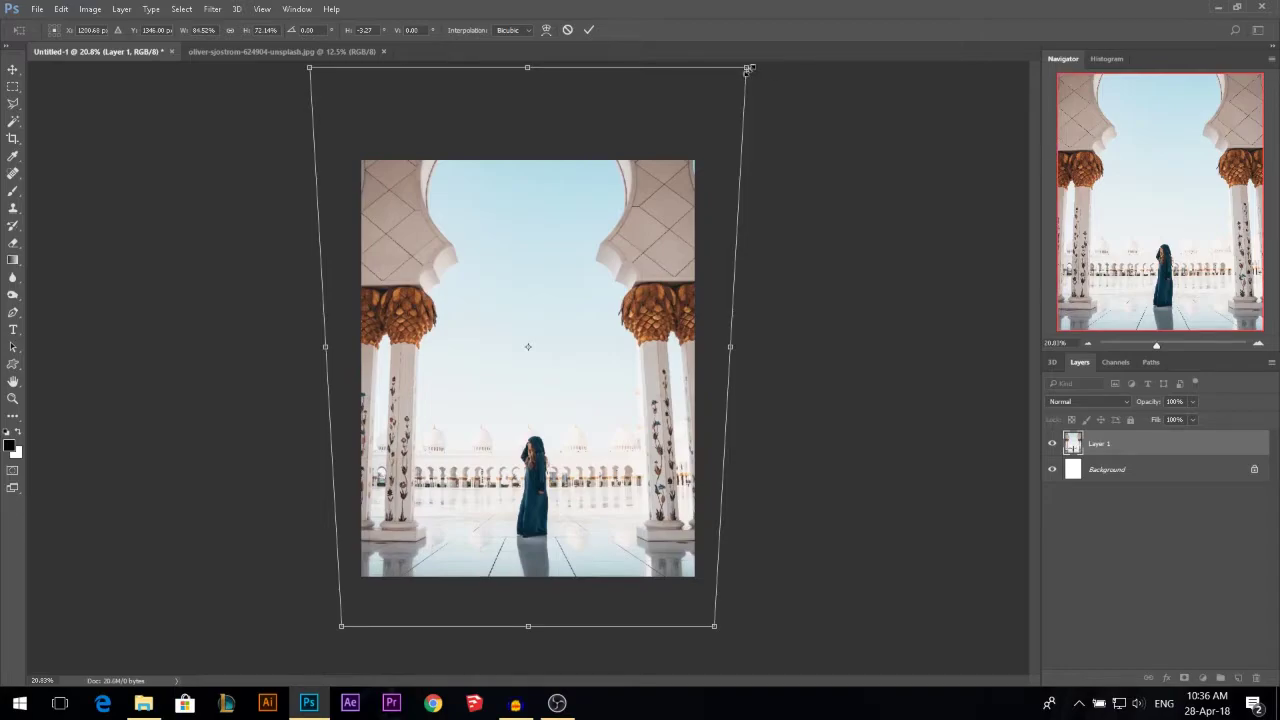
left_click_drag(748, 70, 730, 87)
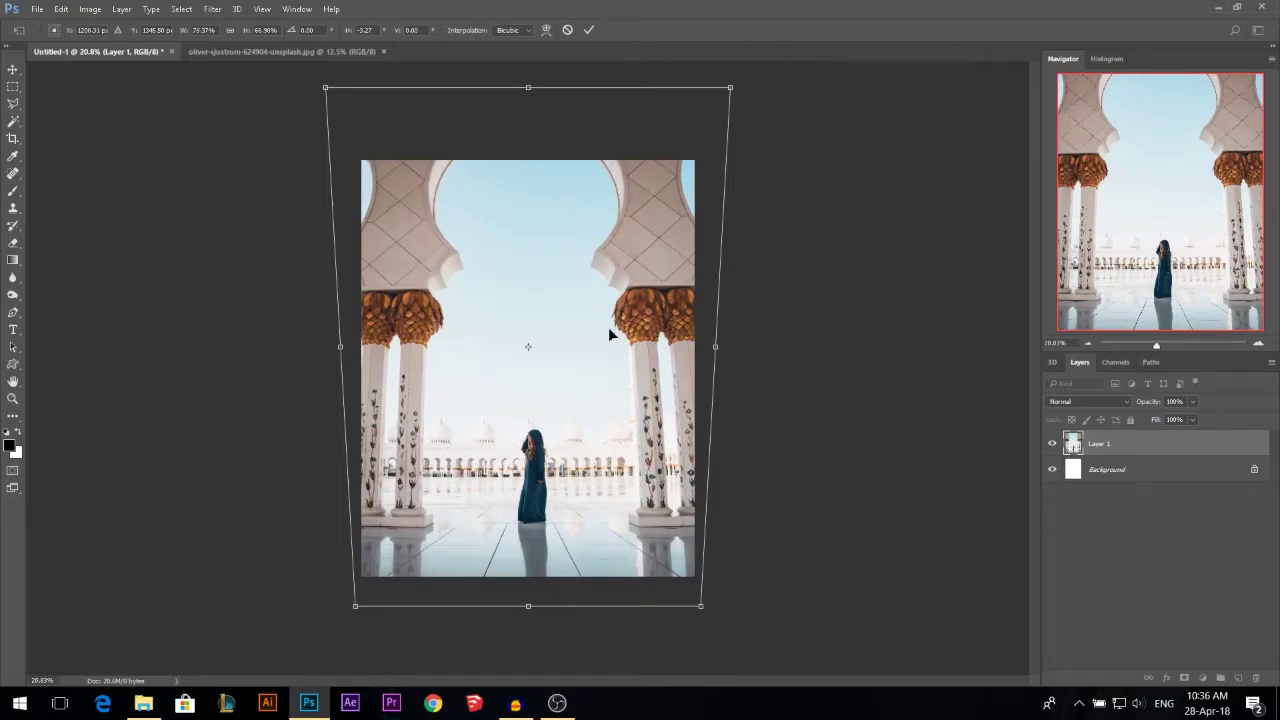
left_click_drag(566, 280, 566, 296)
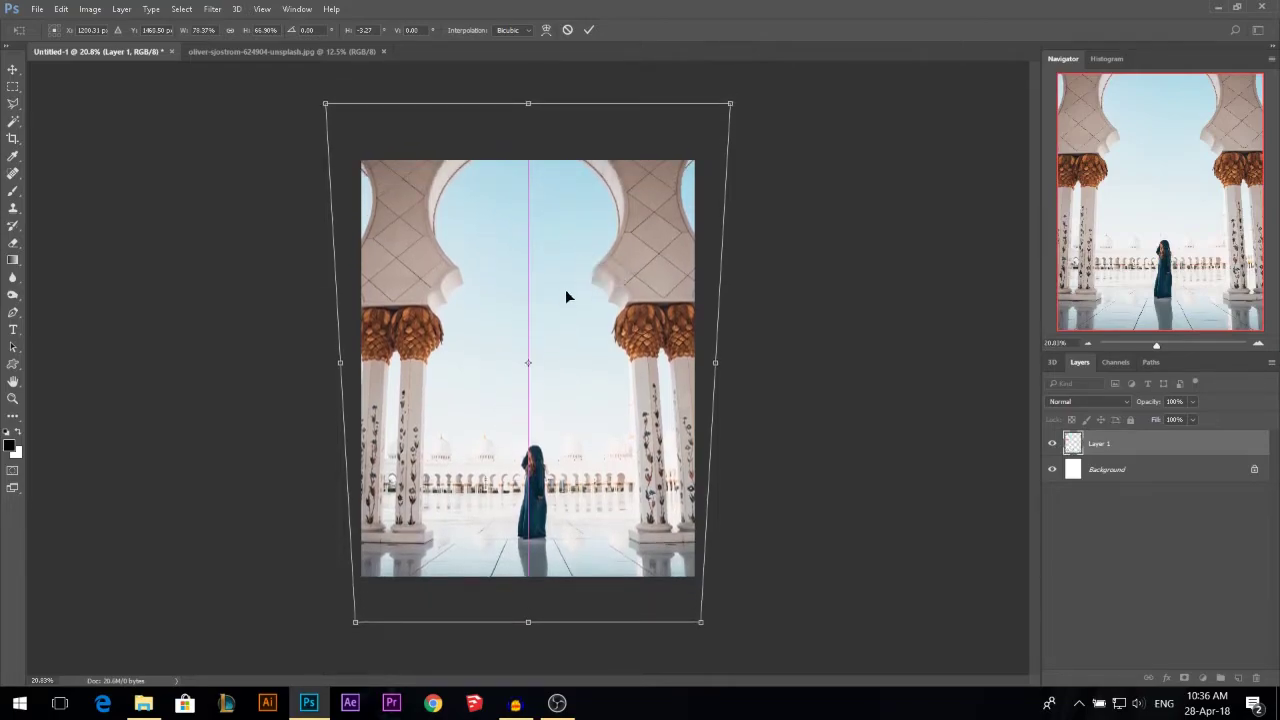
left_click_drag(731, 106, 716, 117)
left_click_drag(605, 233, 605, 244)
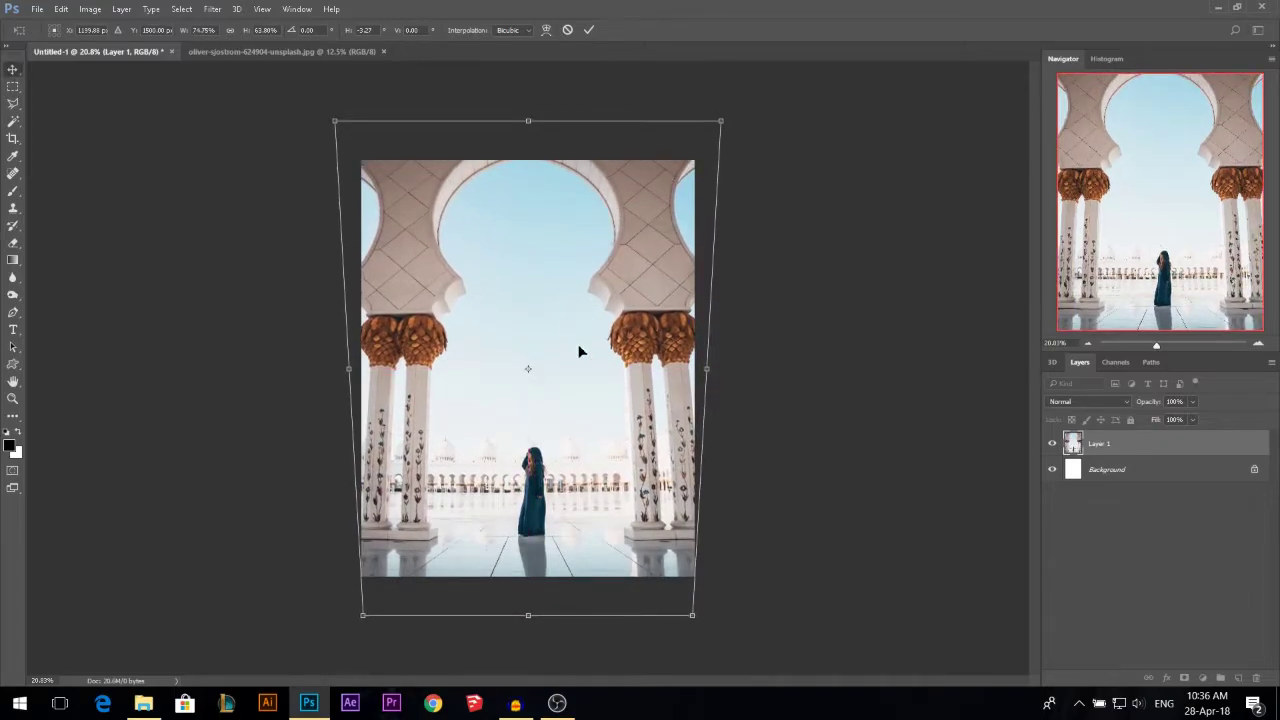
Step: Outline the central opening with the Polygonal Lasso, following the floor line, both inner column edges and the lower sky
scroll(520, 460, "up", 5)
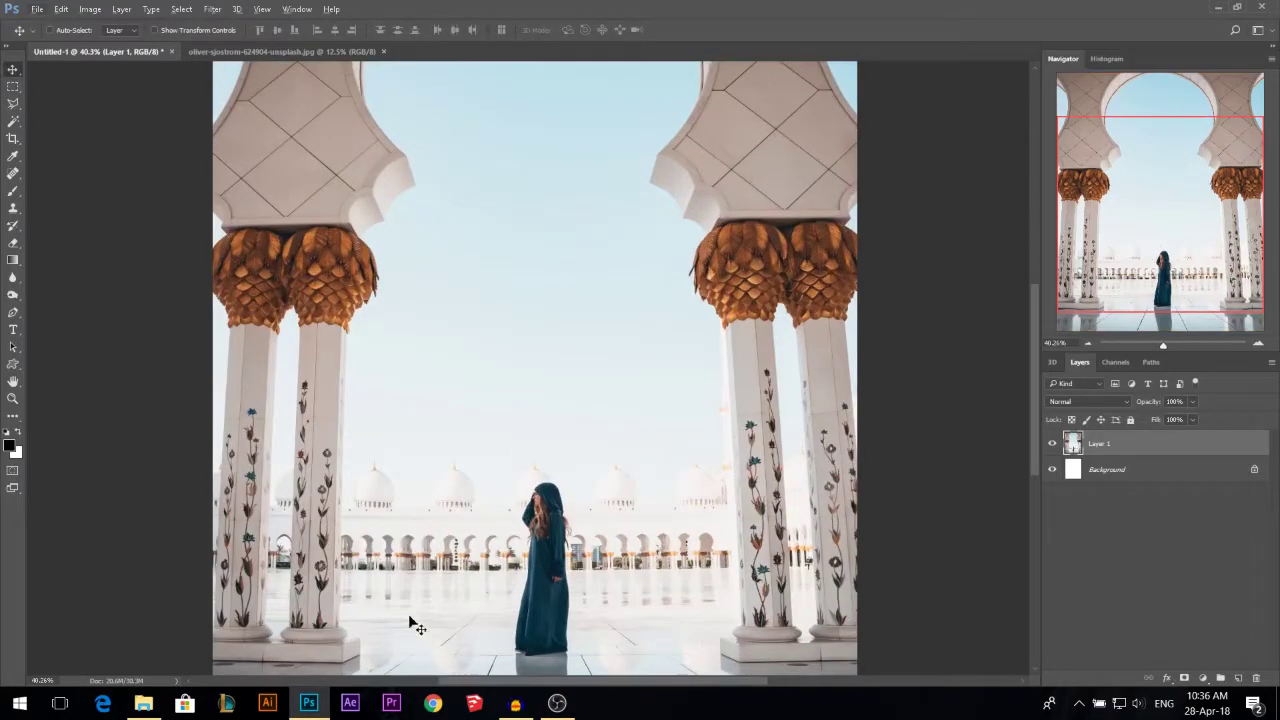
scroll(340, 382, "down", 2)
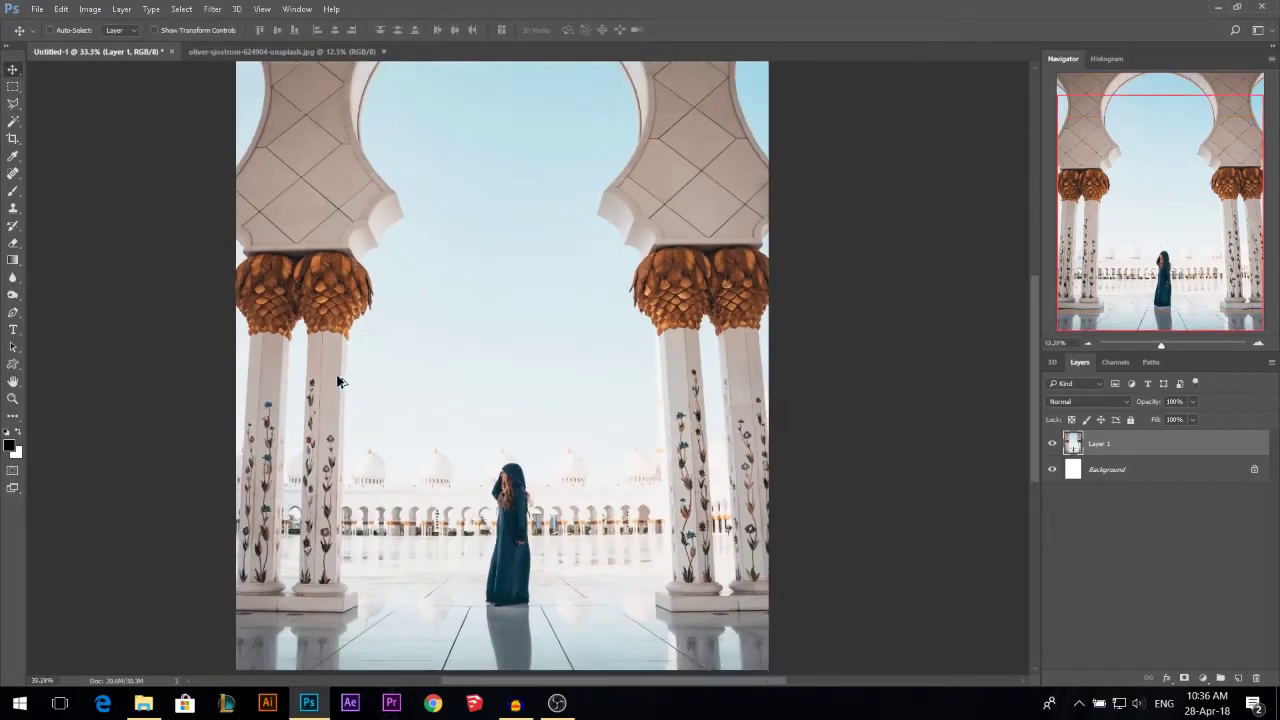
left_click(14, 104)
scroll(354, 621, "up", 4)
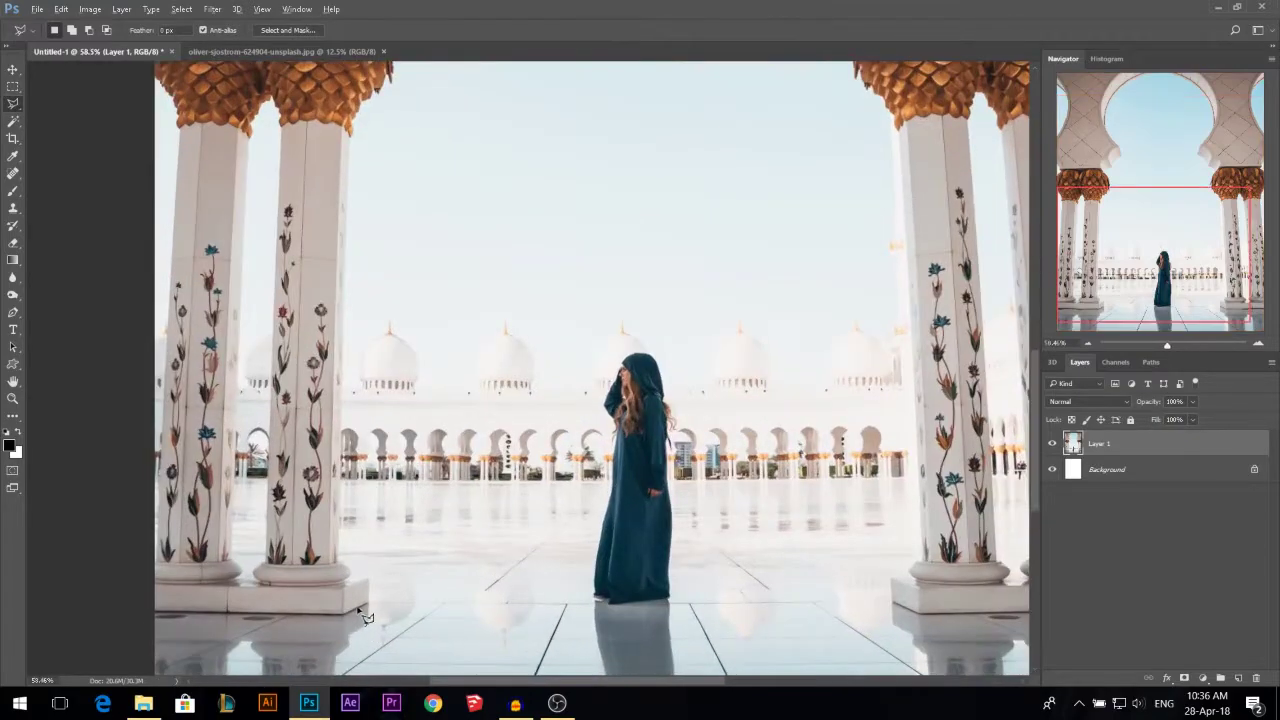
scroll(352, 565, "down", 2)
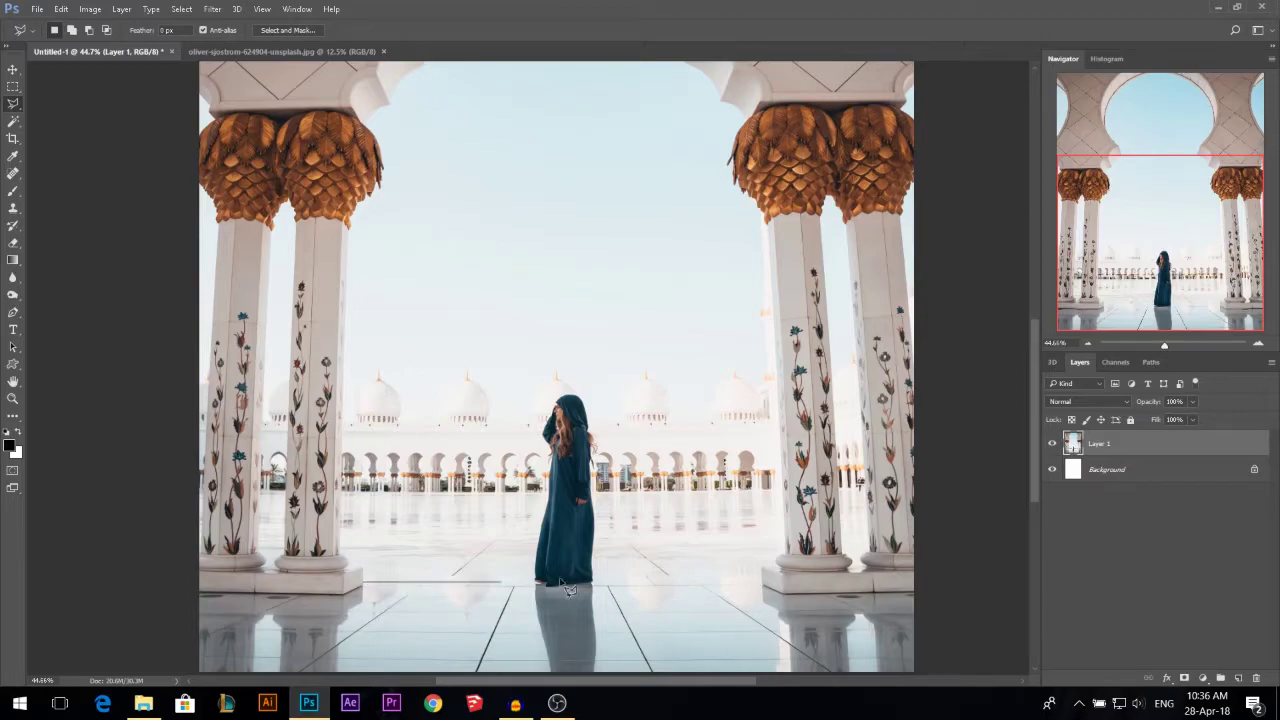
left_click(762, 581)
left_click(762, 566)
scroll(778, 560, "up", 3)
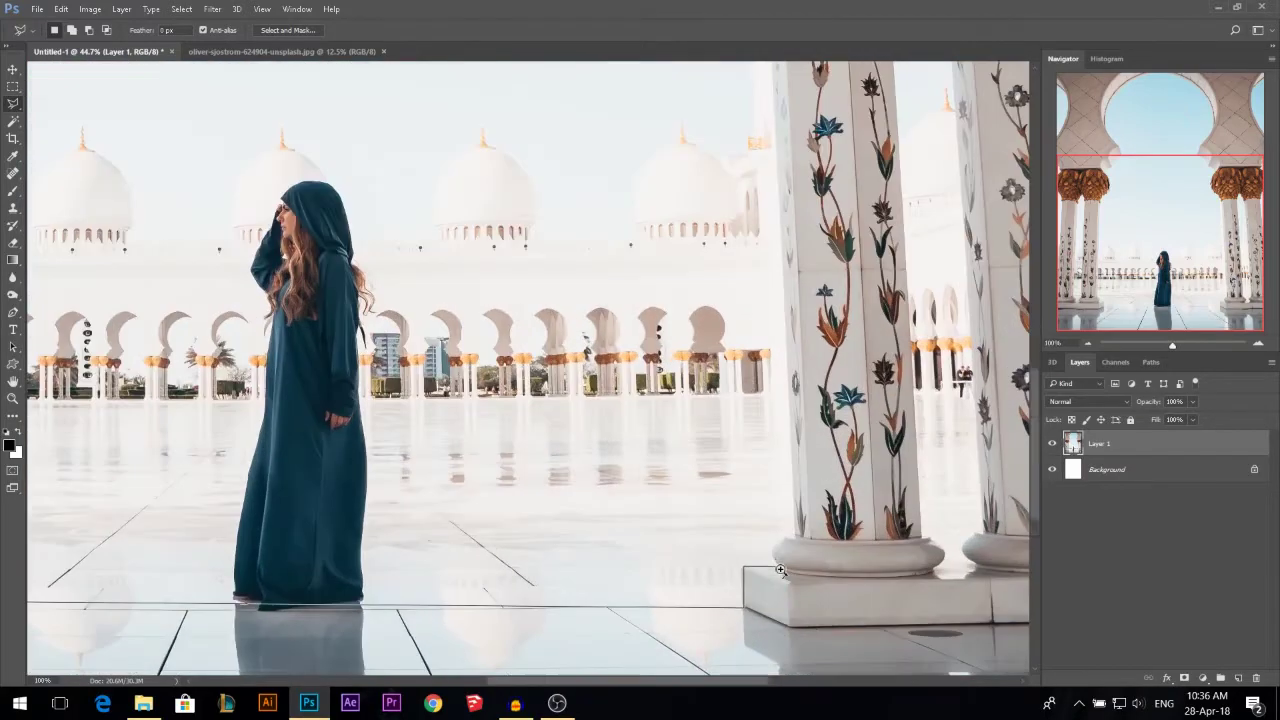
left_click(791, 539)
left_click(758, 431)
left_click(745, 398)
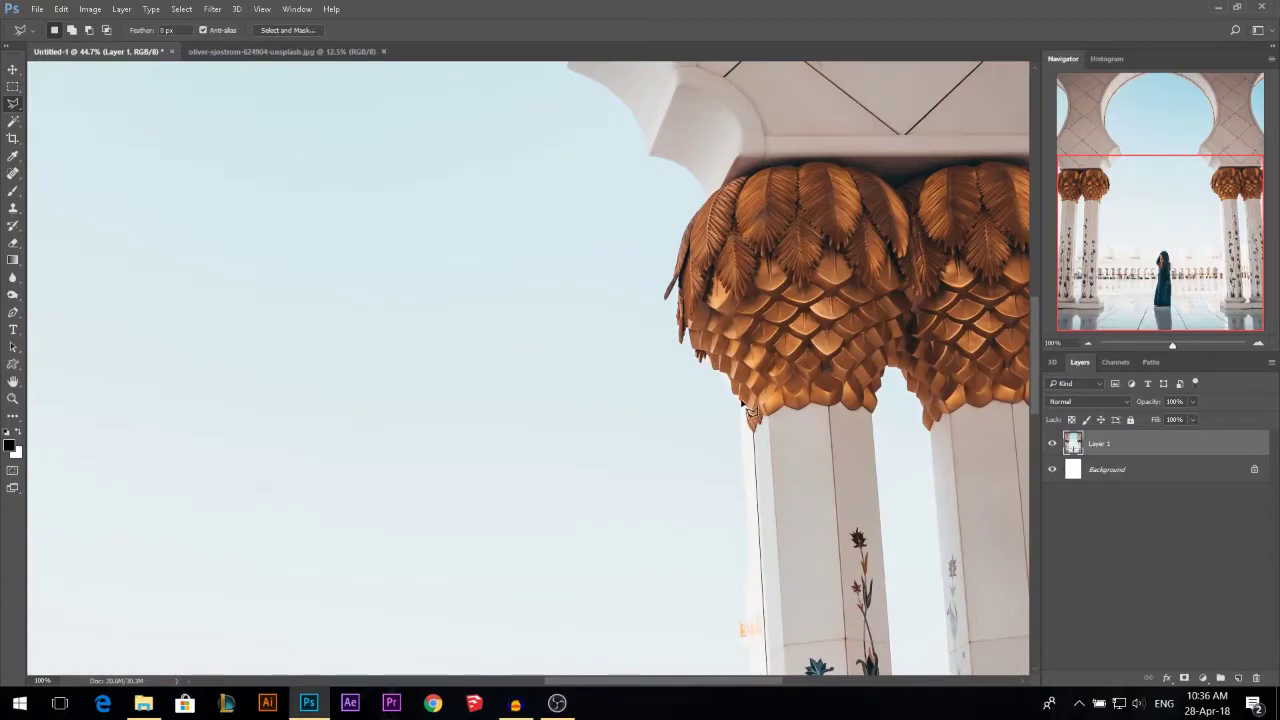
left_click(652, 369)
left_click(190, 462)
scroll(180, 440, "down", 10)
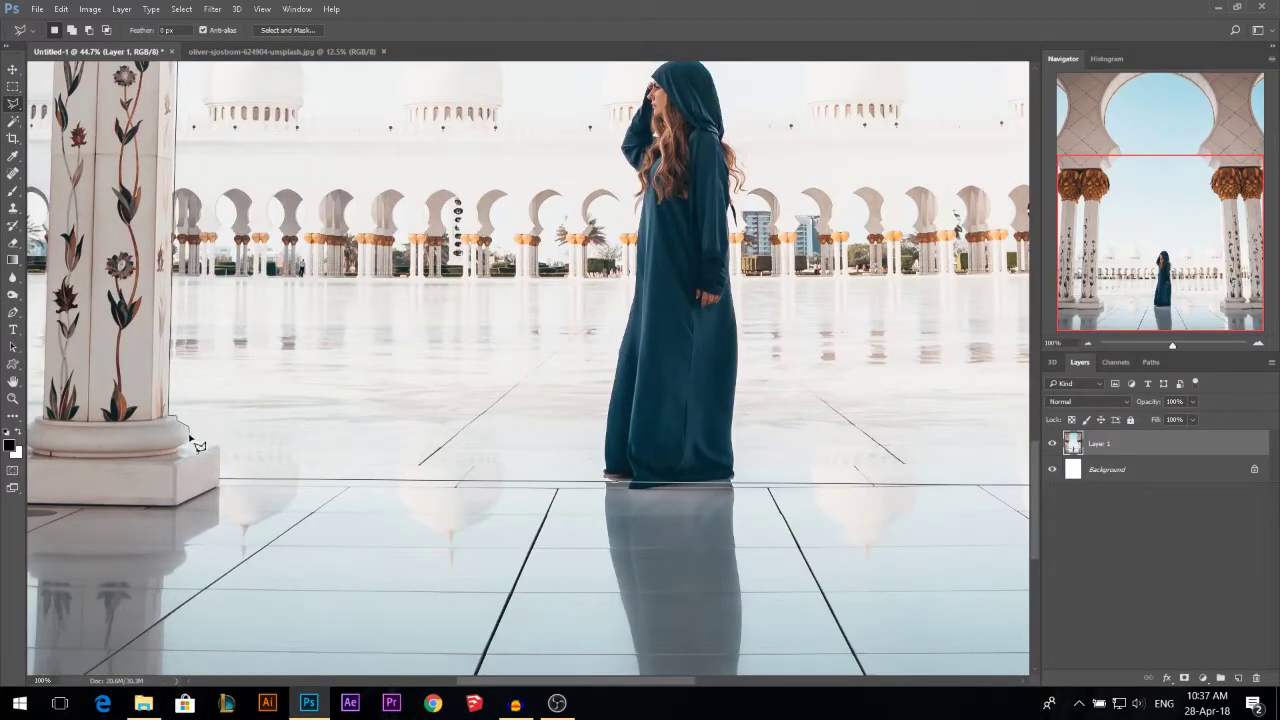
Step: Add the background gap between the two left columns to the selection, tracing the column bases
scroll(349, 500, "up", 5)
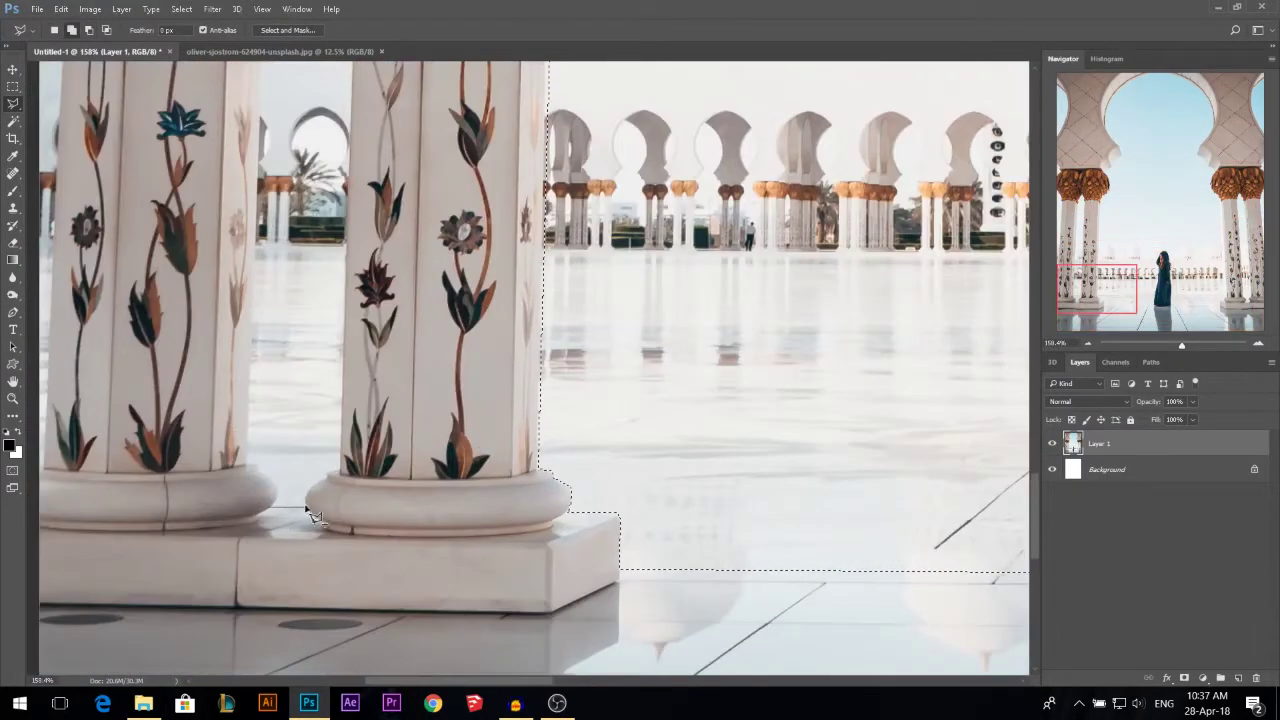
left_click(340, 472)
scroll(350, 250, "up", 7)
left_click(376, 174)
left_click(274, 534)
scroll(272, 520, "down", 9)
left_click(248, 467)
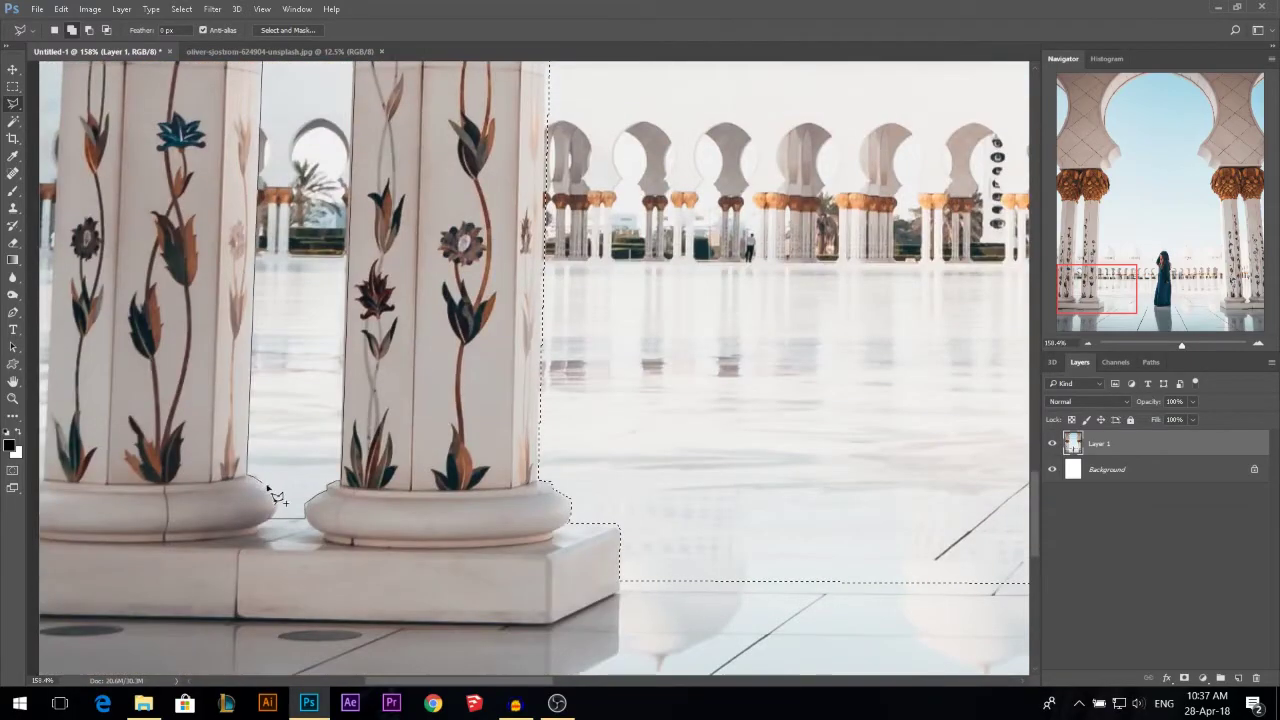
left_click(270, 507)
Step: Add the background strip outside the outer left column to the selection
scroll(436, 557, "down", 3)
left_click(246, 518)
scroll(262, 300, "up", 5)
left_click(280, 157)
double_click(158, 610)
Step: Add the background gap between the two right columns to the selection, tracing around the column bases
scroll(124, 407, "down", 9)
scroll(732, 580, "up", 8)
left_click(721, 651)
left_click(736, 640)
left_click(747, 629)
left_click(722, 197)
left_click(678, 213)
left_click(701, 631)
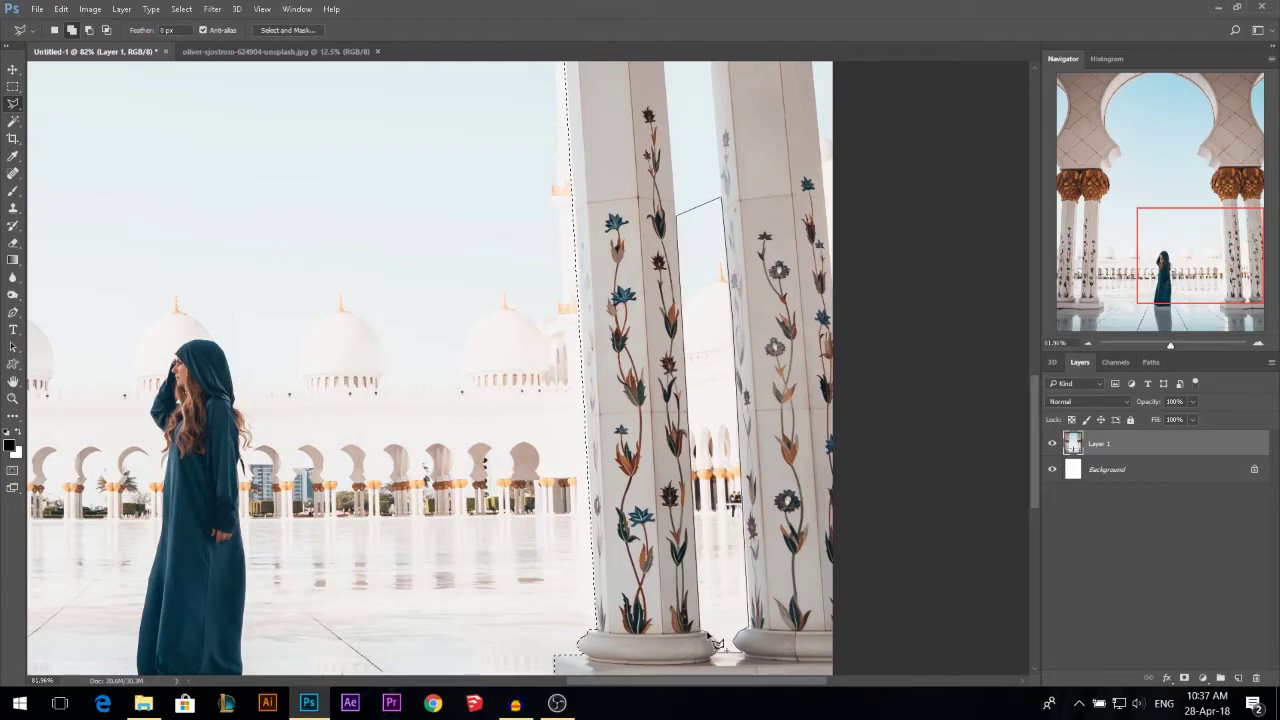
left_click(720, 651)
Step: Add the background strip outside the outer right column to the selection, extending past the canvas edge
scroll(719, 657, "down", 4)
left_click(800, 475, "shift")
left_click(779, 263)
left_click(851, 268)
left_click(866, 401)
left_click(800, 475)
Step: Add a layer mask to Layer 1 from the selection and invert it to hide the courtyard background
scroll(665, 443, "down", 5)
scroll(486, 457, "up", 1)
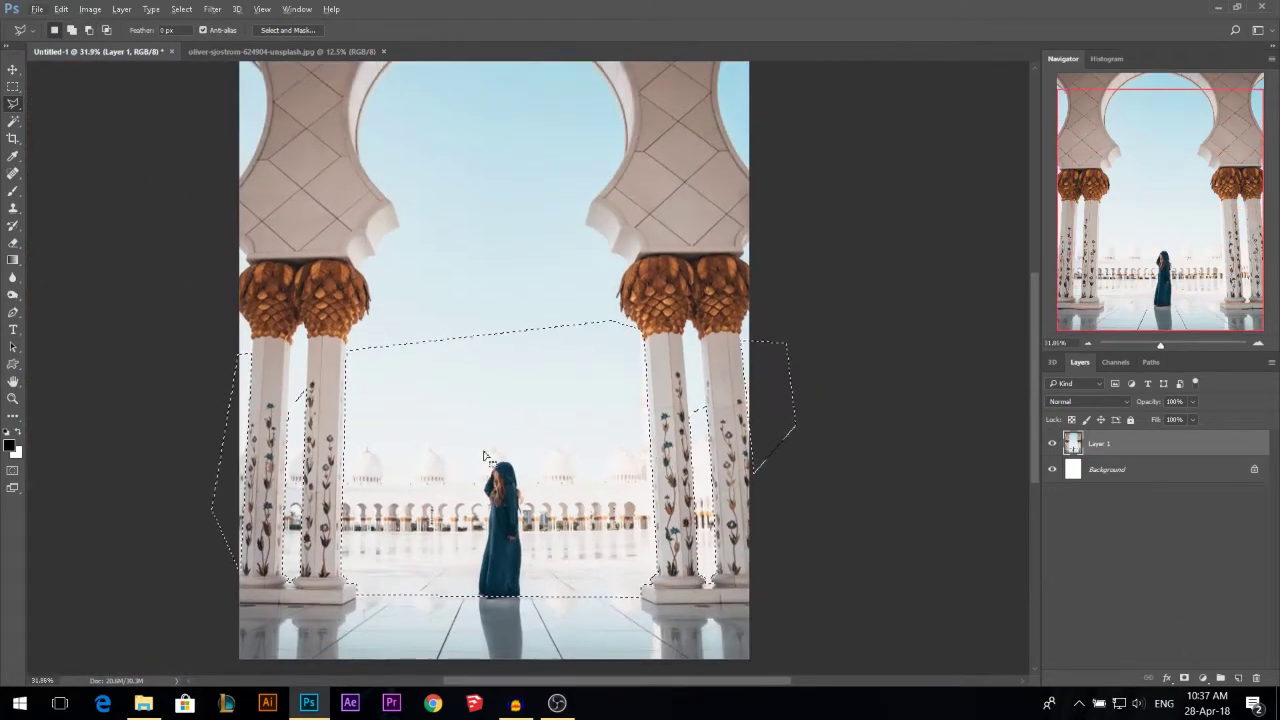
scroll(486, 457, "down", 1)
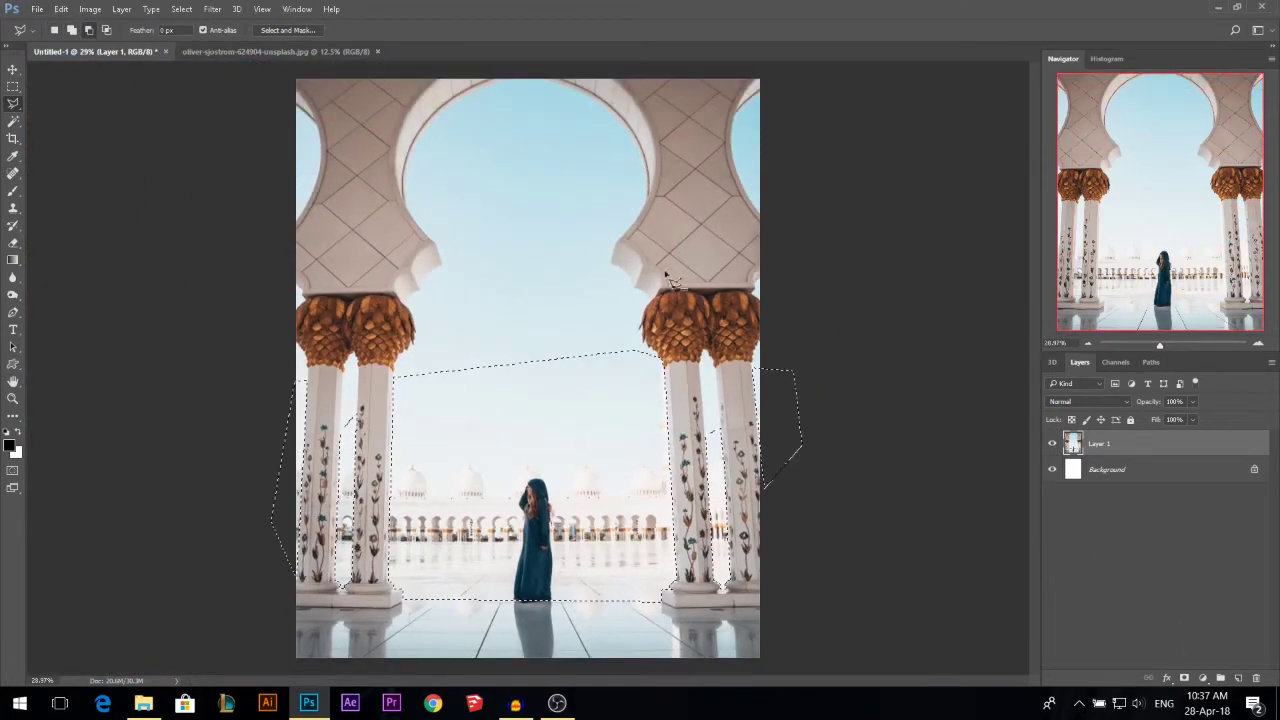
left_click(1185, 680)
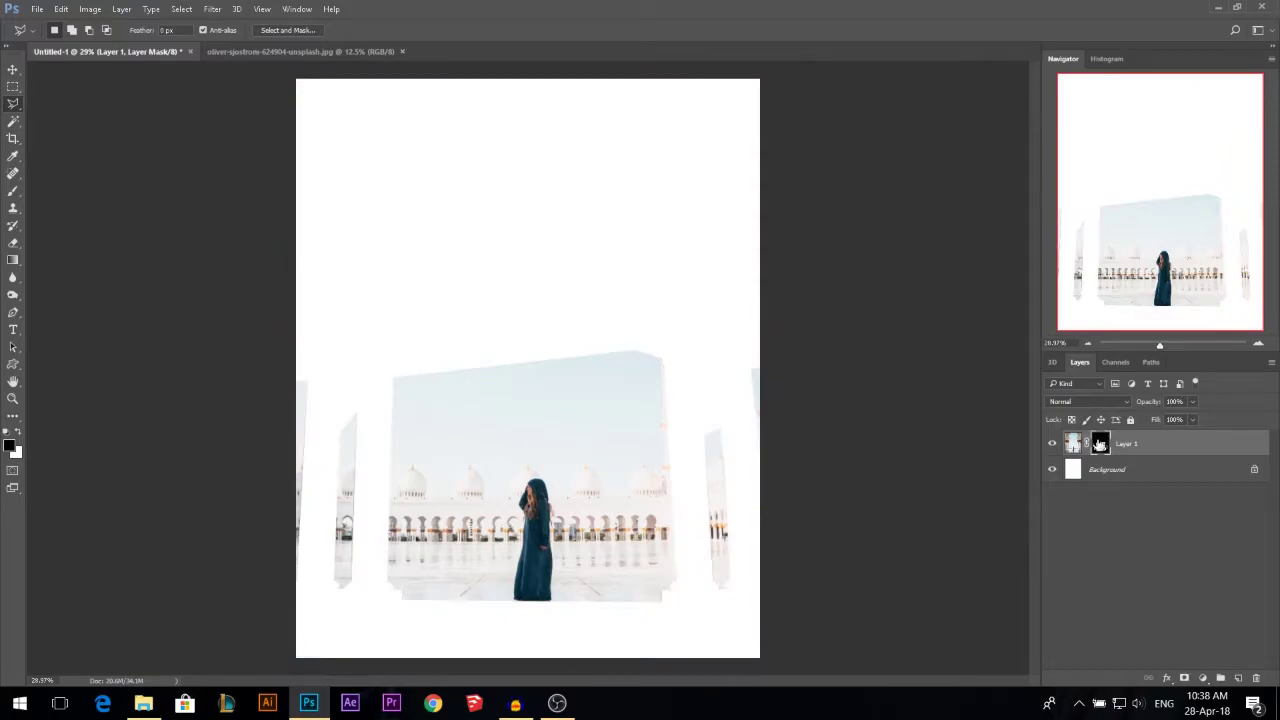
key("ctrl+i")
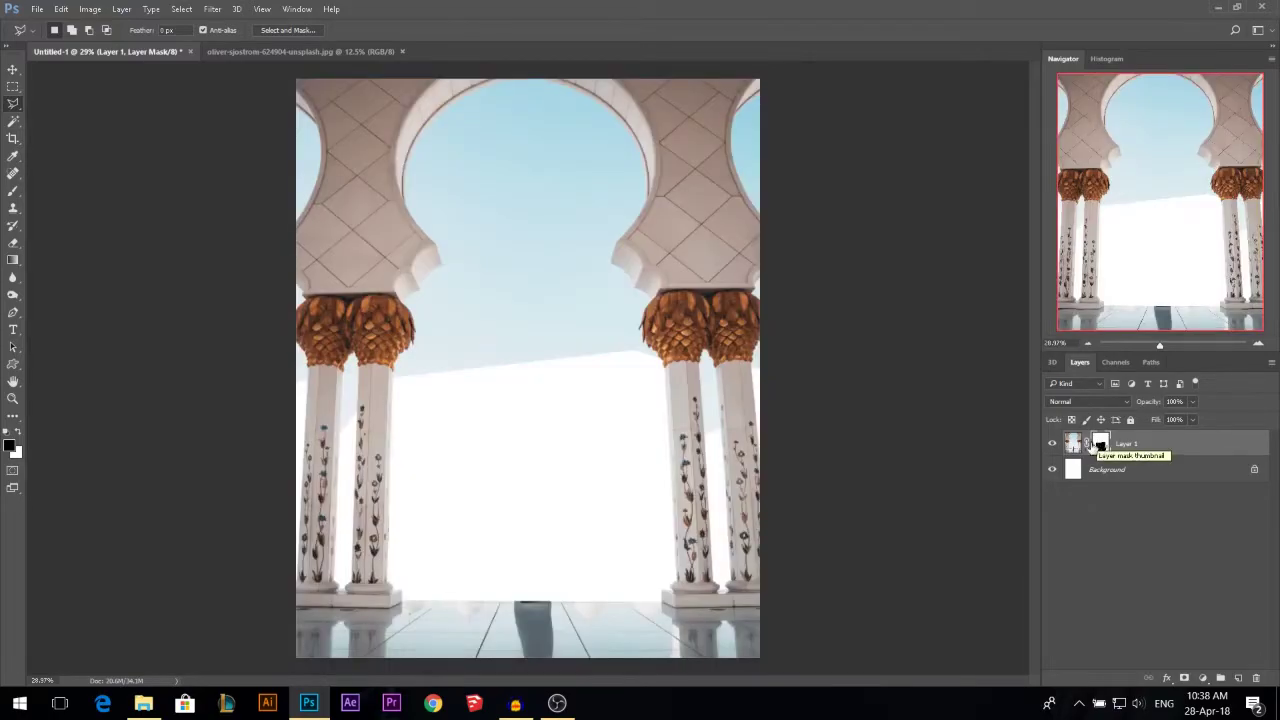
Step: Select the sky in Layer 1's main arch, both side arches and around the columns with the Magic Wand
left_click(1074, 445)
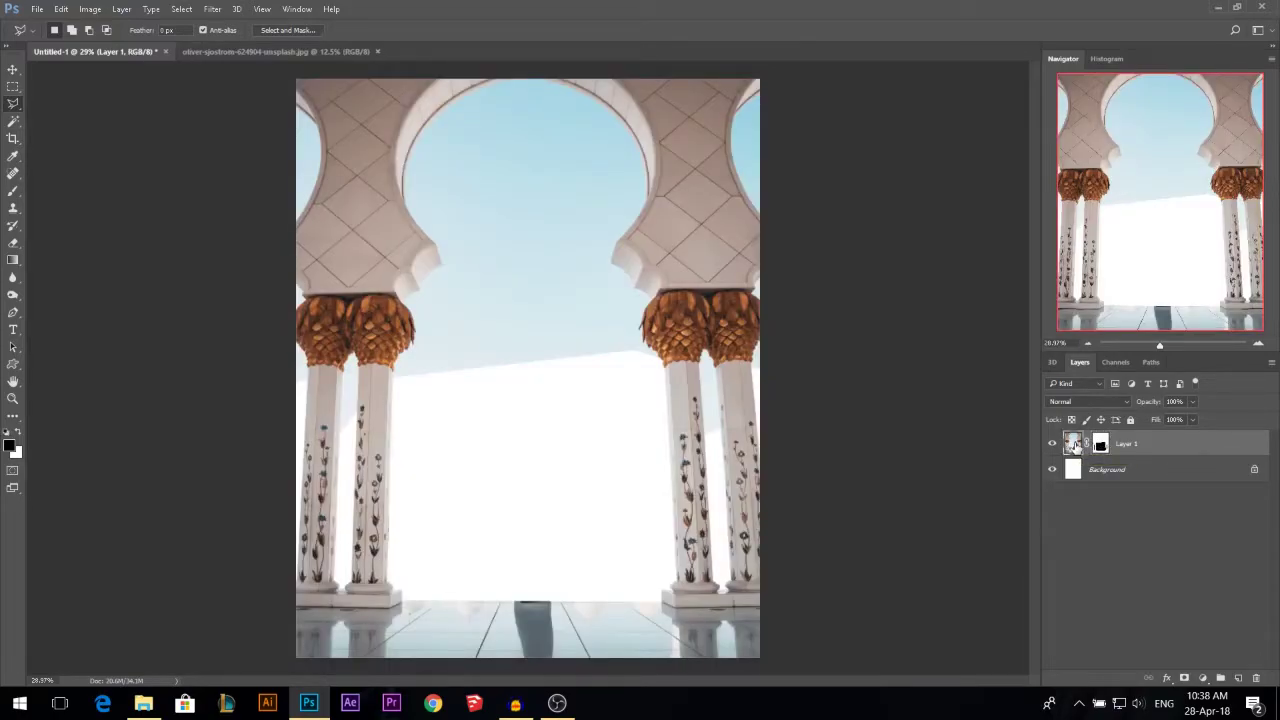
left_click(13, 121)
key("shift")
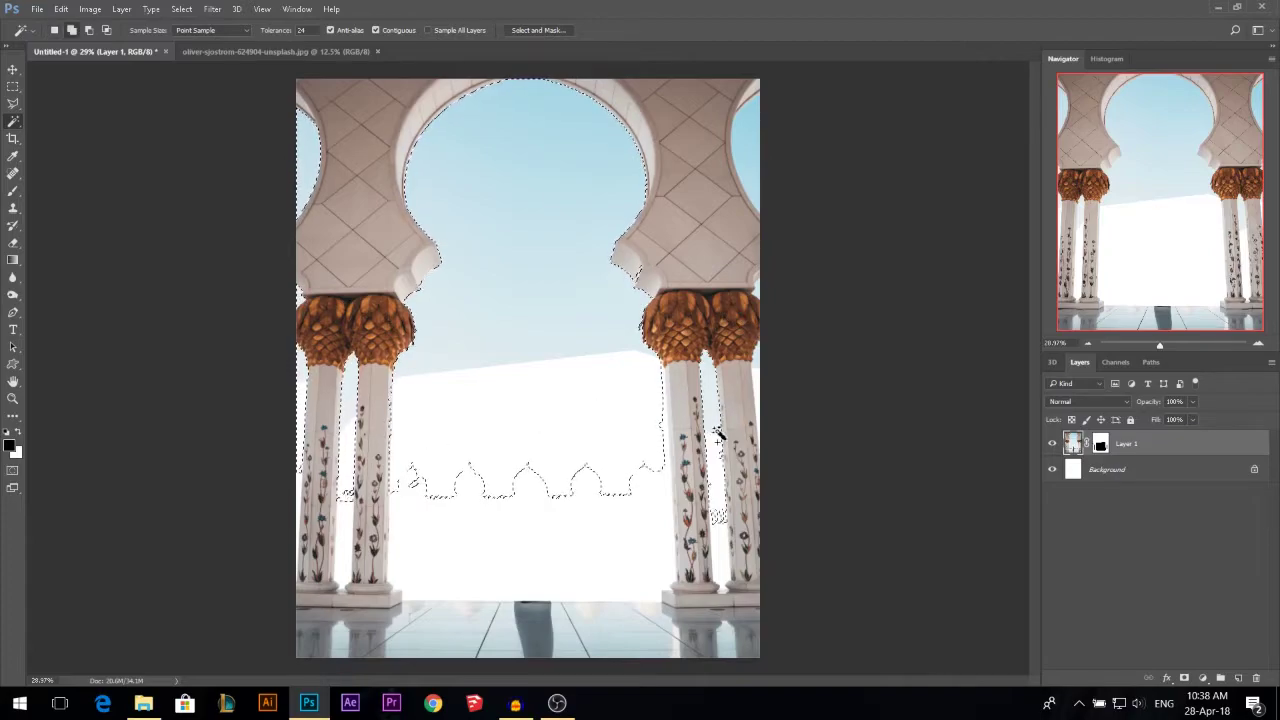
key("ctrl+d")
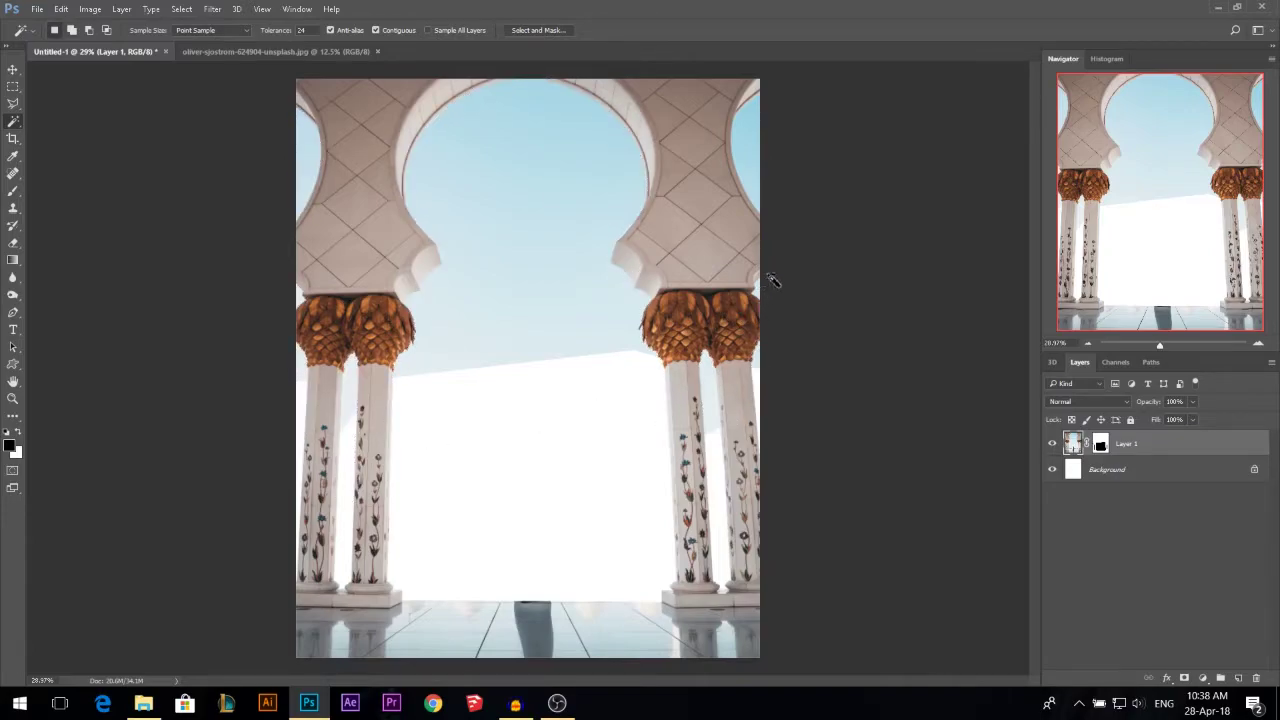
left_click(758, 296)
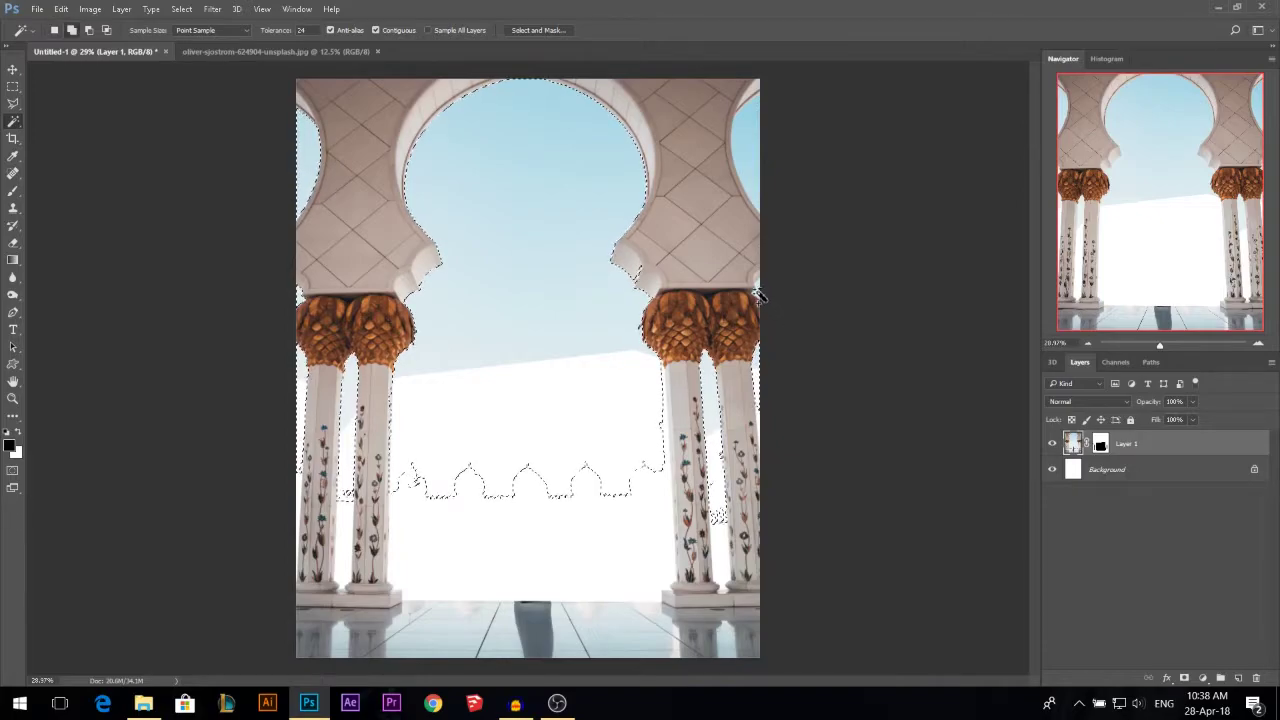
key("shift")
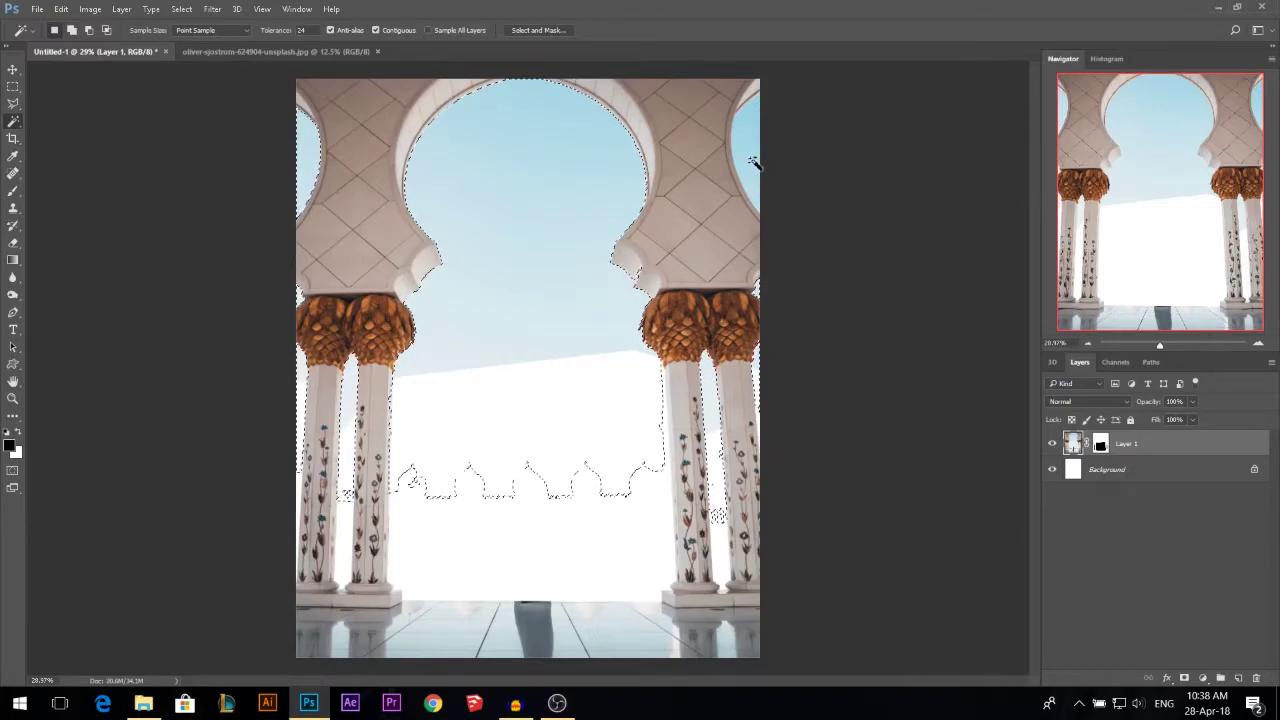
left_click(754, 162, "shift")
Step: Subtract the right edge of the inner left column from the sky selection with the Polygonal Lasso
scroll(394, 446, "up", 10)
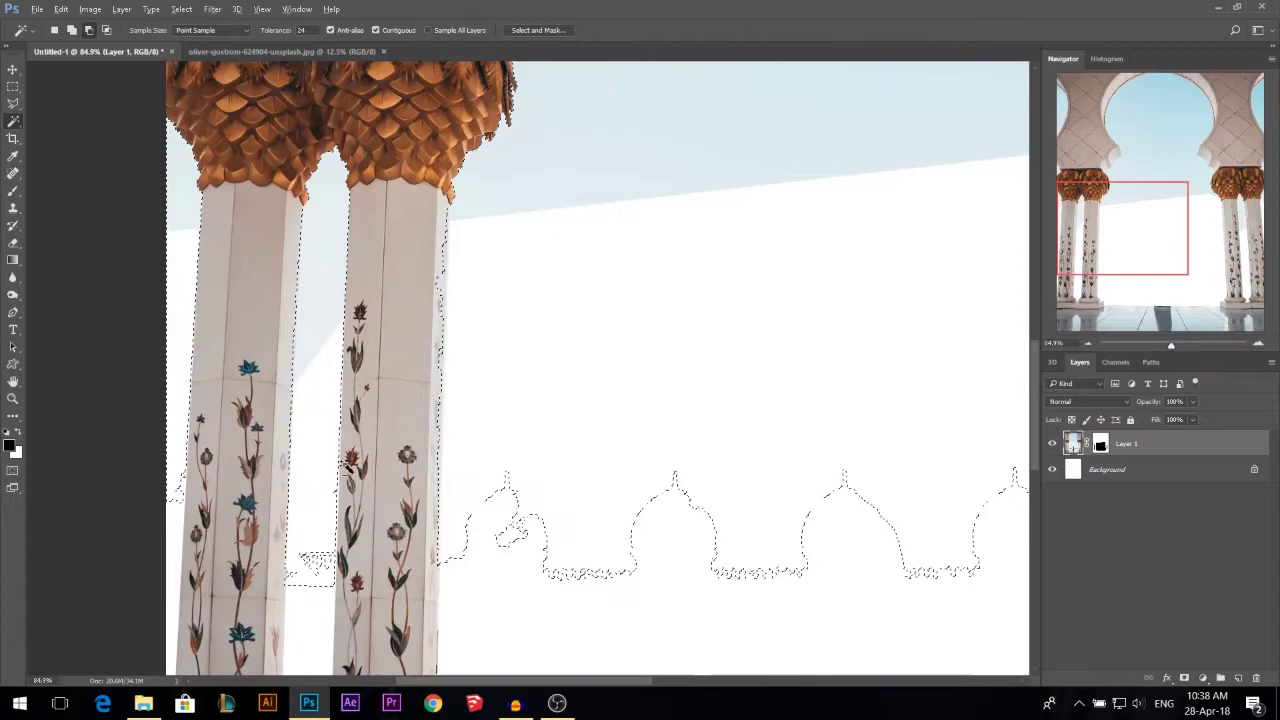
scroll(355, 458, "up", 1)
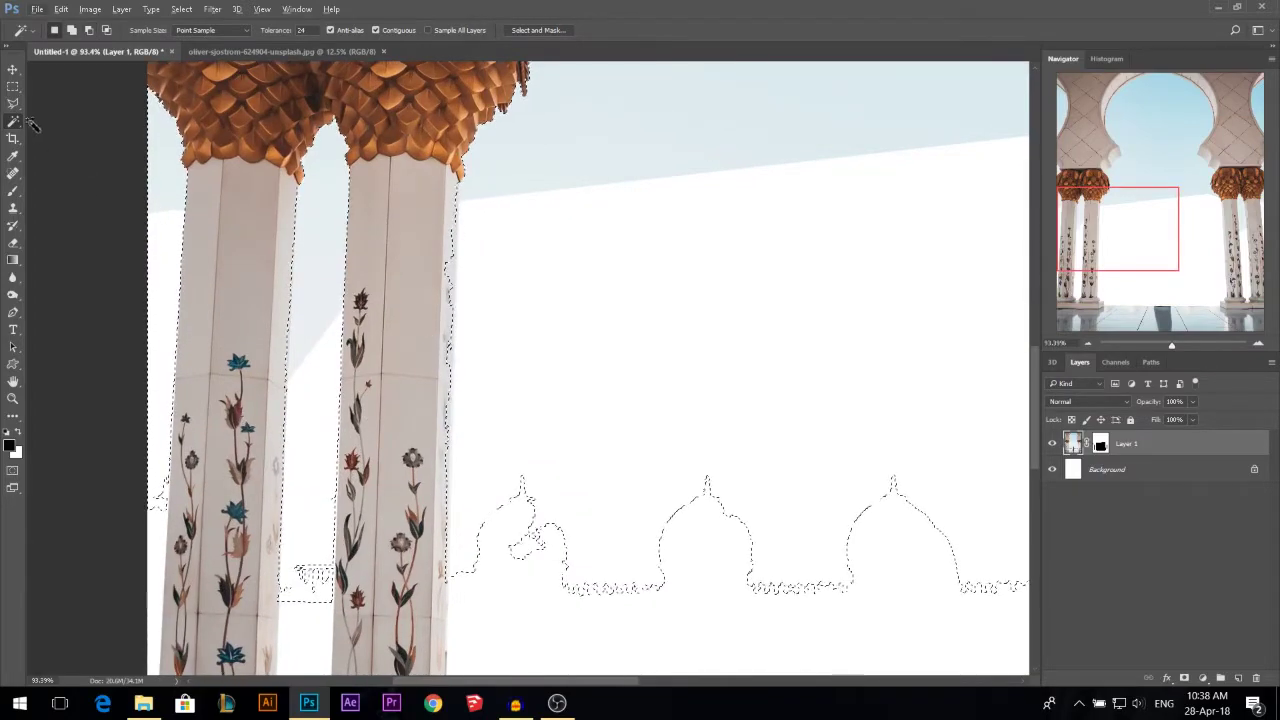
left_click(13, 104)
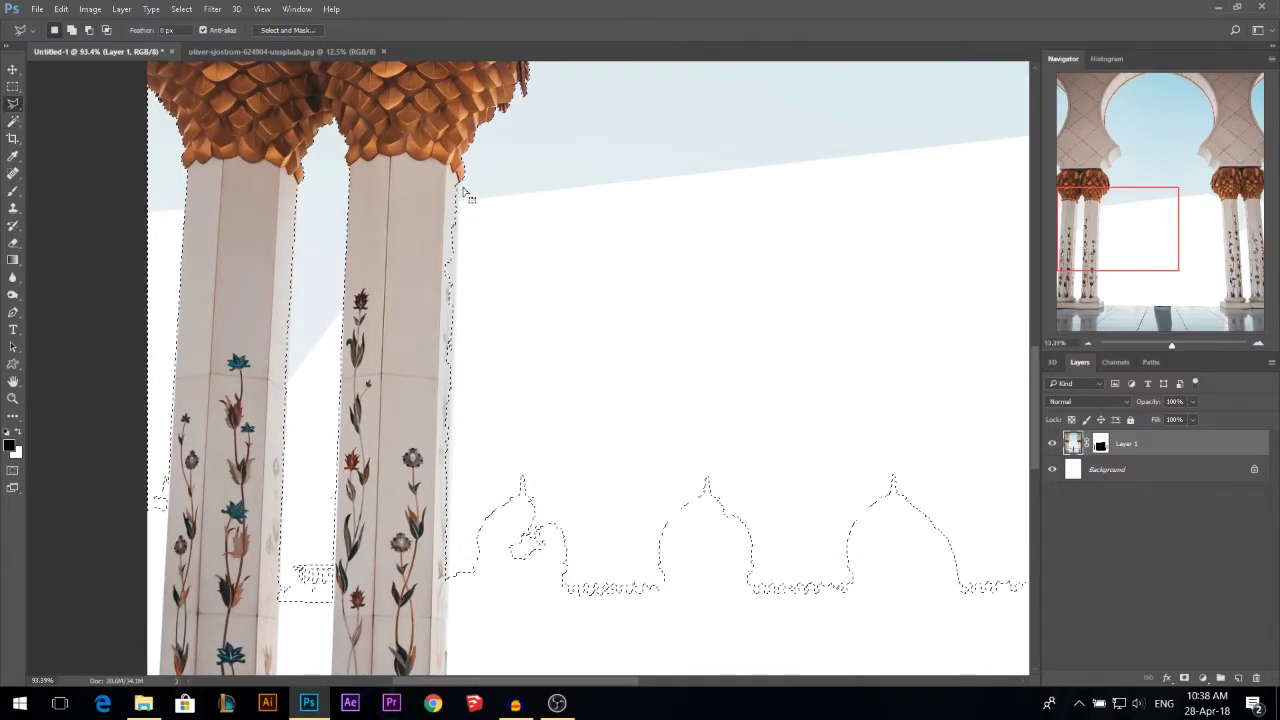
left_click(459, 181)
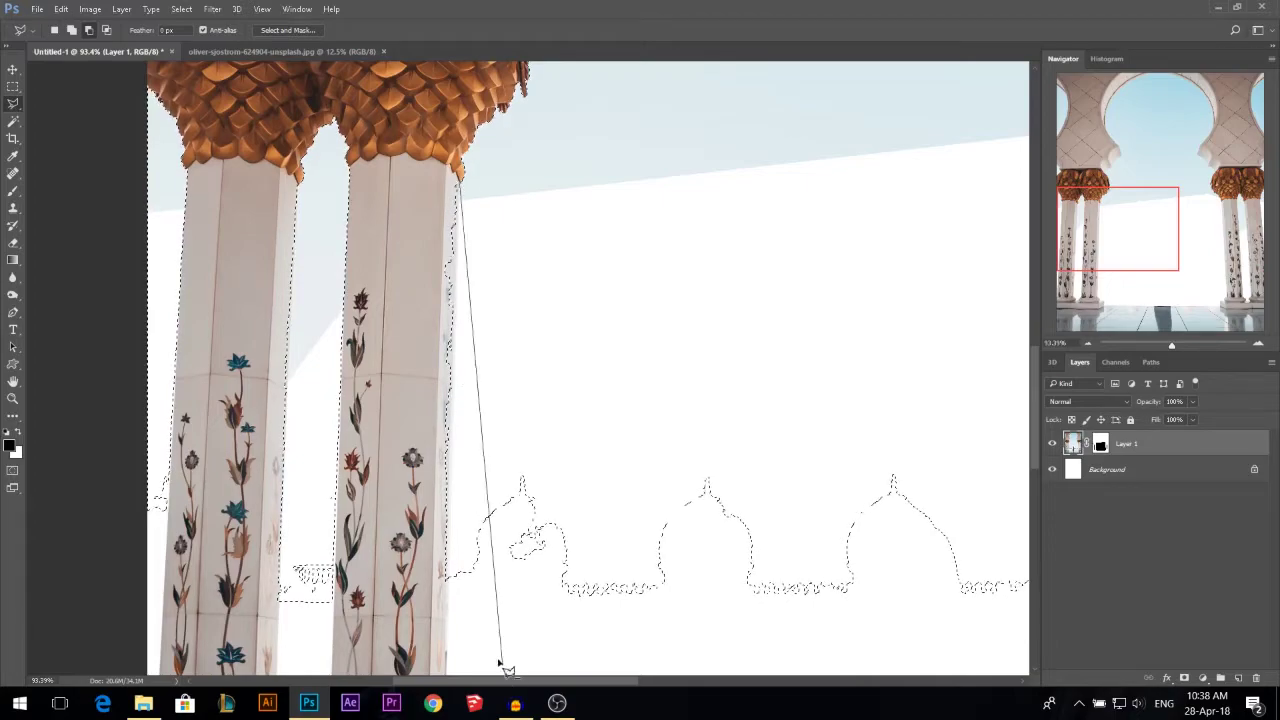
left_click(446, 625)
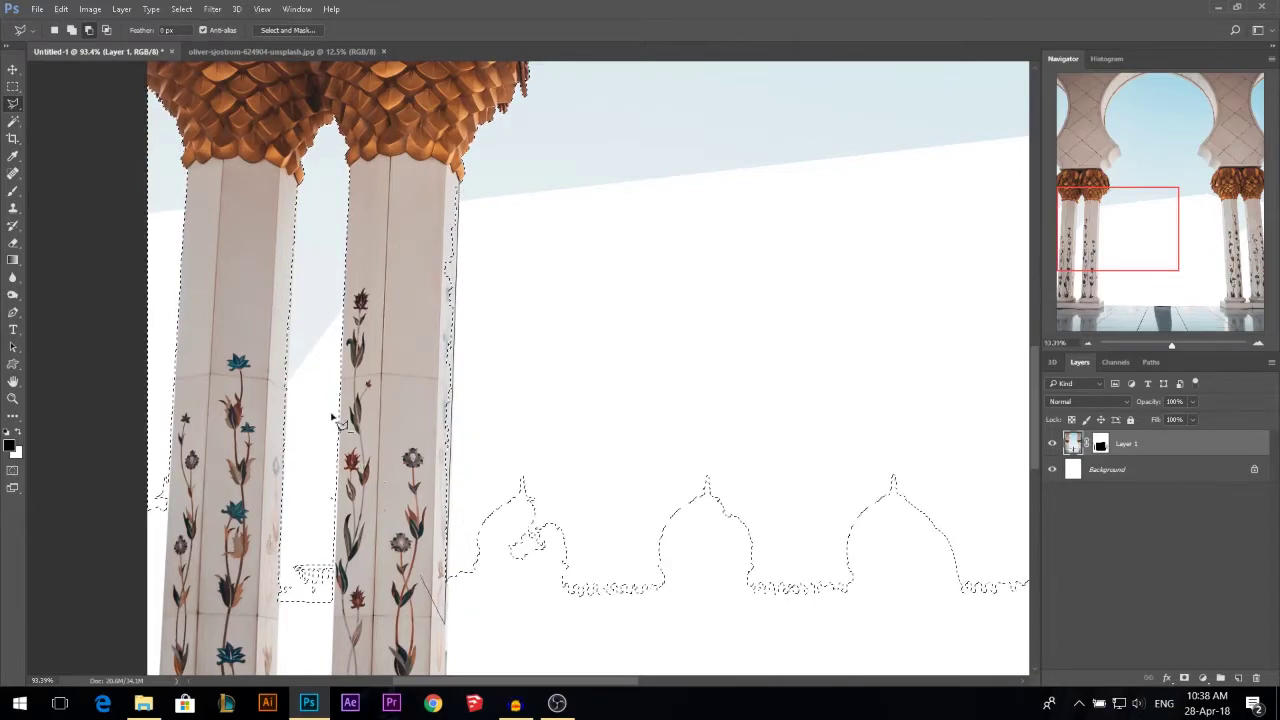
left_click(380, 380)
double_click(388, 151)
scroll(393, 222, "down", 1)
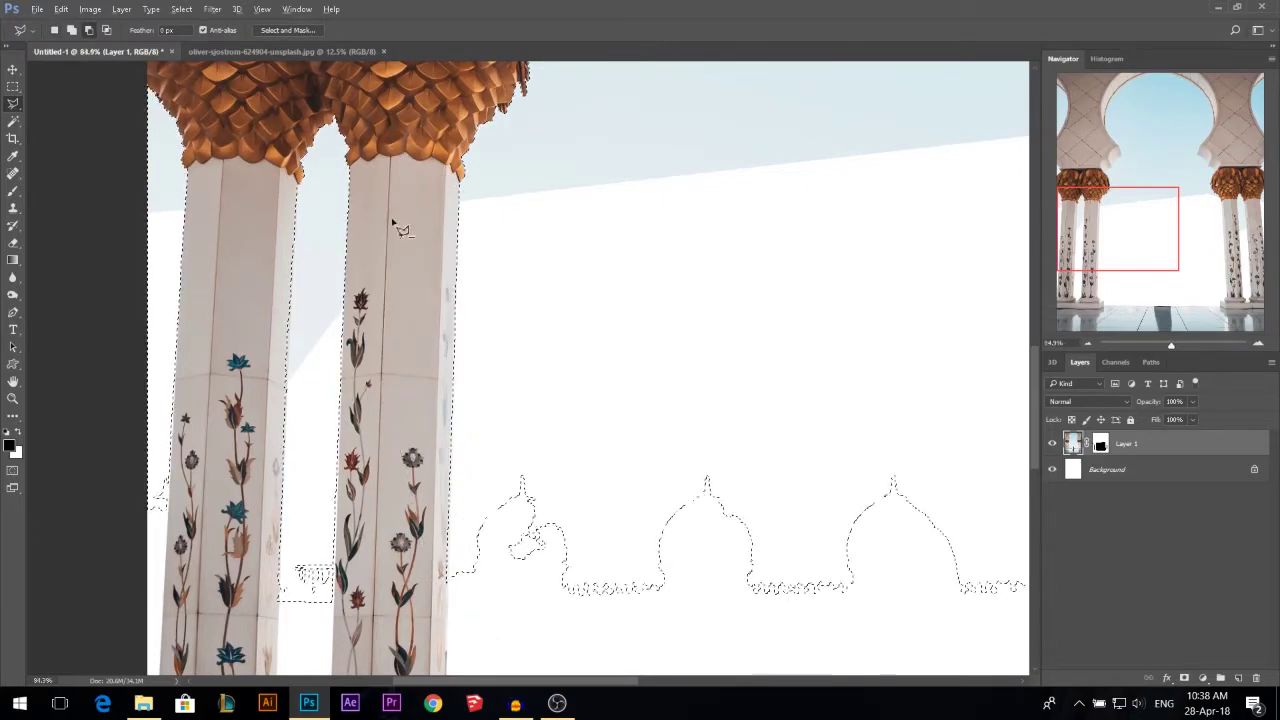
Step: Fill the sky selection with black on Layer 1's mask to hide the sky, and clear the selection
scroll(400, 229, "down", 2)
left_click(1100, 443)
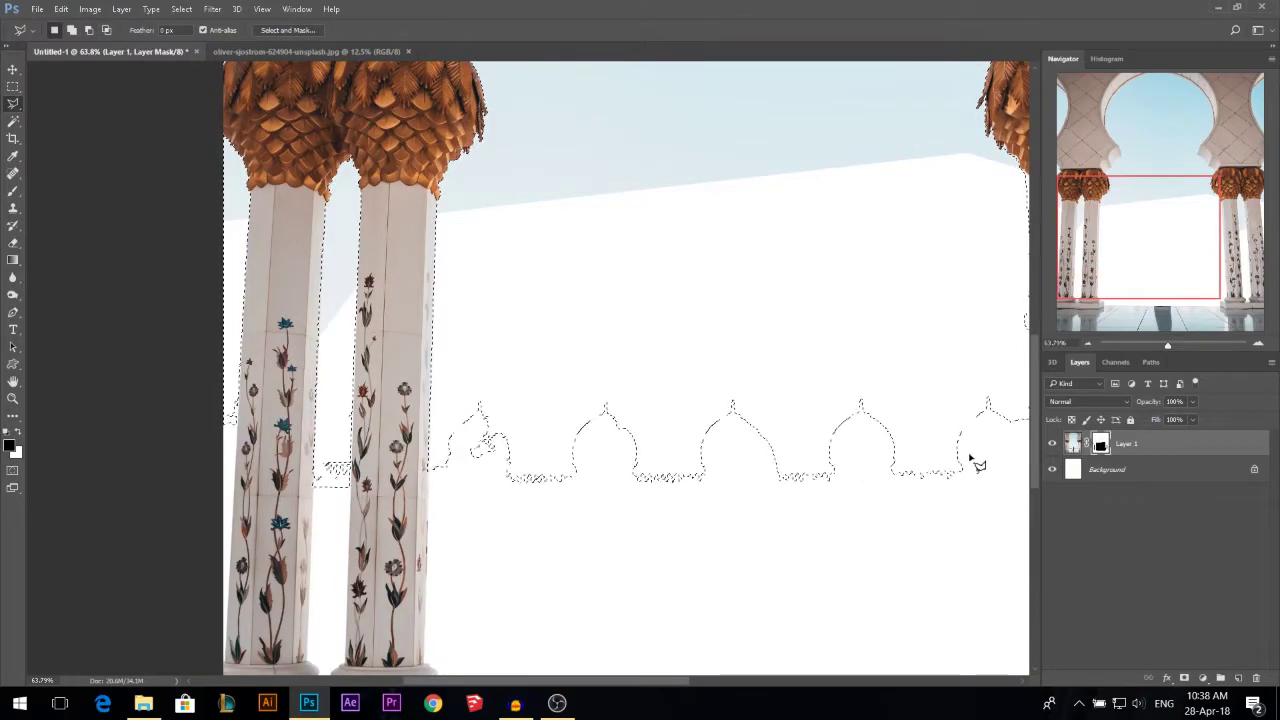
key("alt+BackSpace")
scroll(560, 455, "down", 1)
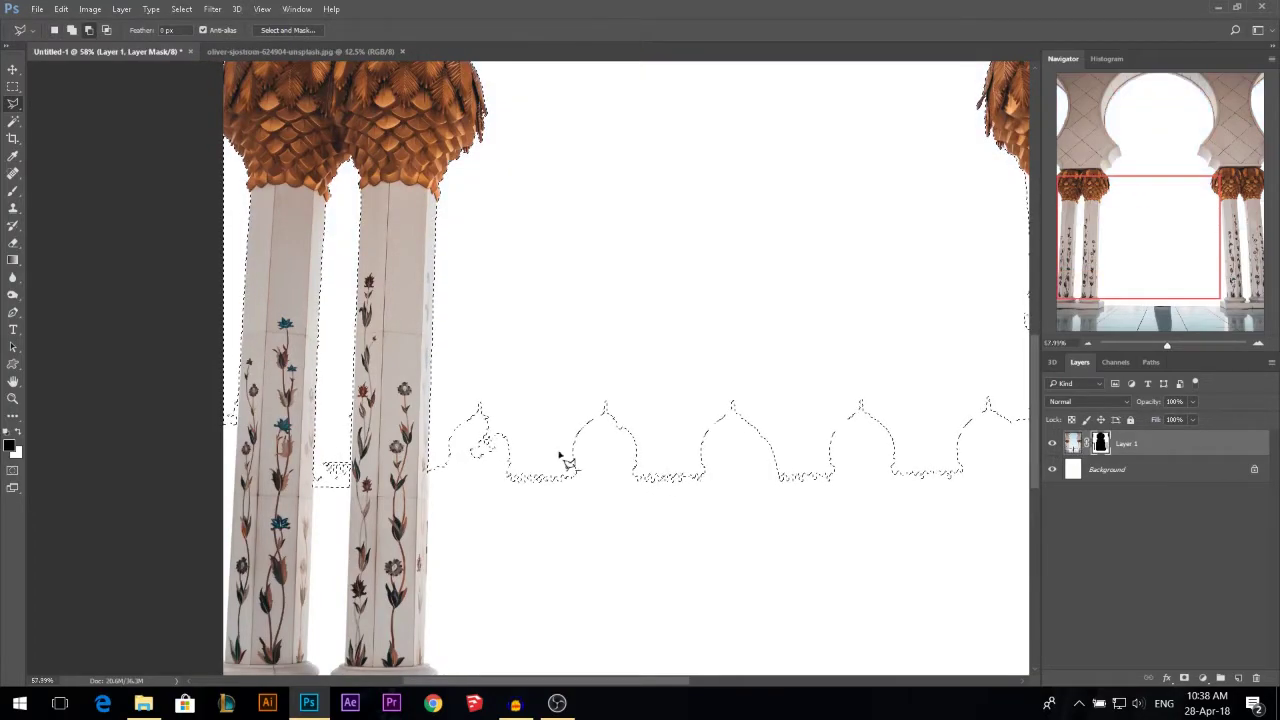
scroll(559, 455, "down", 3)
key("ctrl+d")
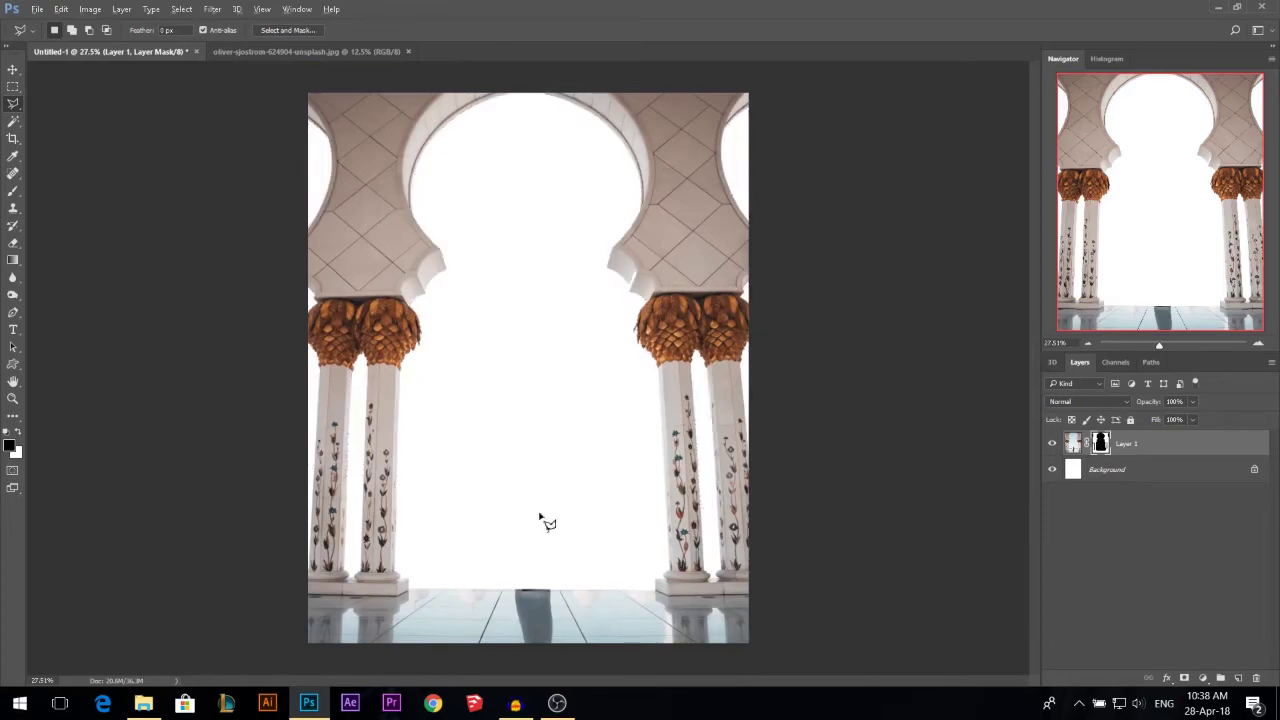
Step: Outline the area around the hidden woman with the Polygonal Lasso, fill it white on Layer 1's mask, and deselect
scroll(540, 517, "up", 2)
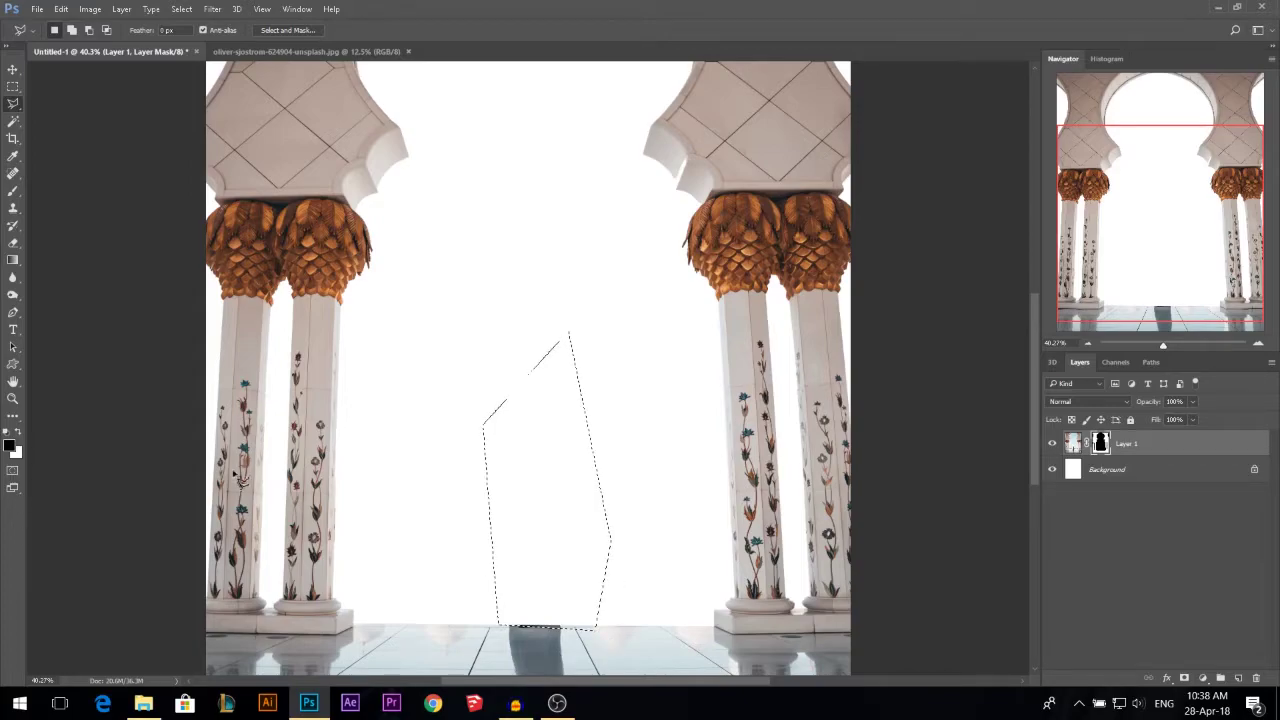
key("ctrl+BackSpace")
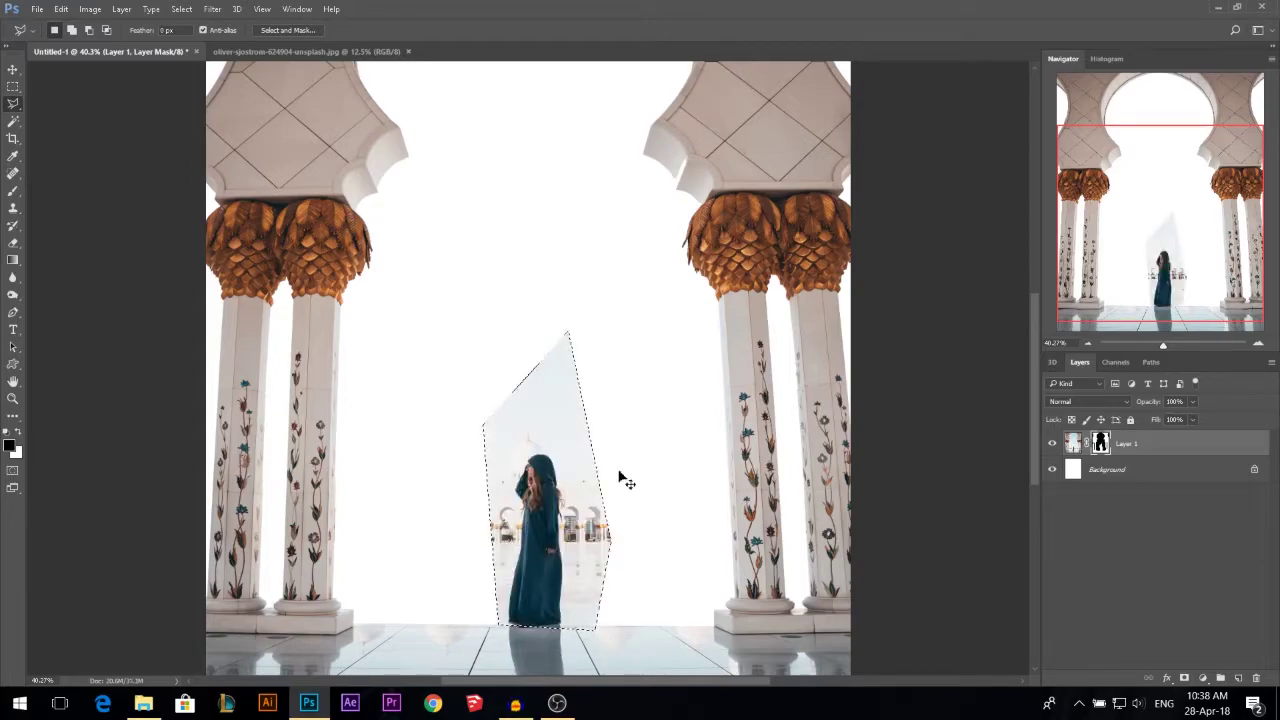
scroll(555, 628, "up", 4)
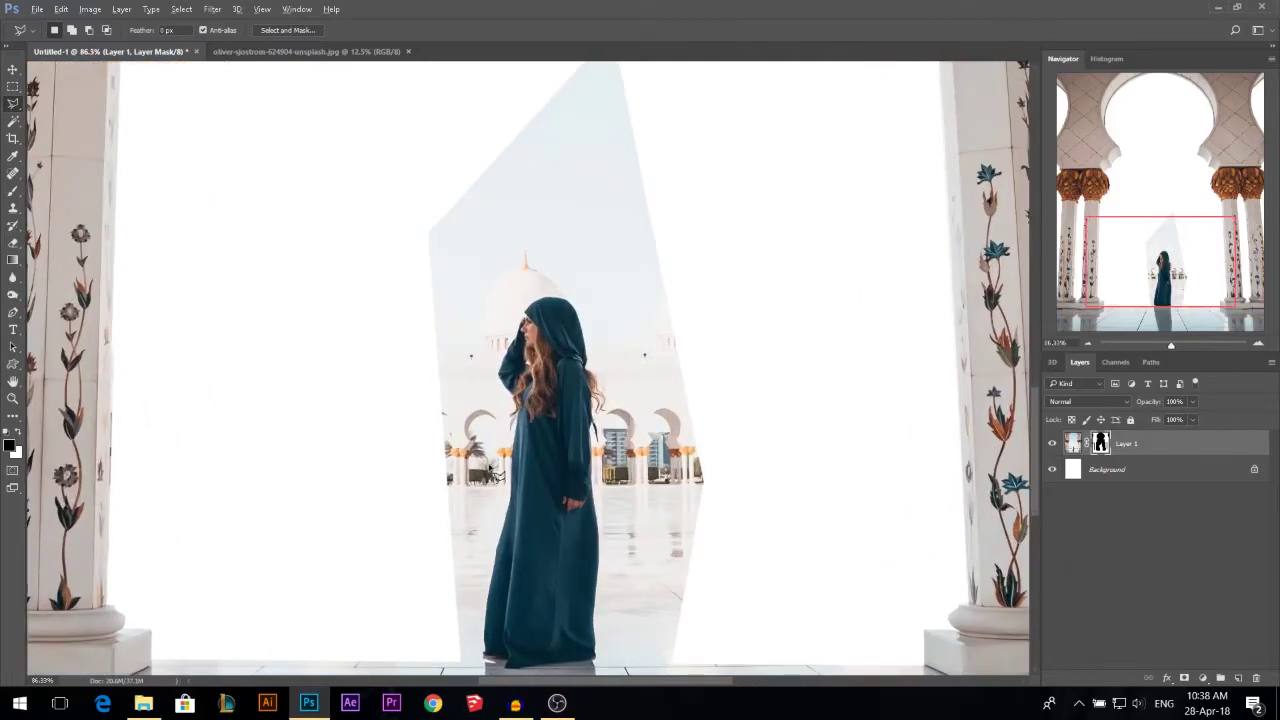
Step: Select the bright courtyard background around the woman with the Magic Wand at a tolerance of 24
scroll(570, 313, "down", 1)
scroll(565, 327, "up", 2)
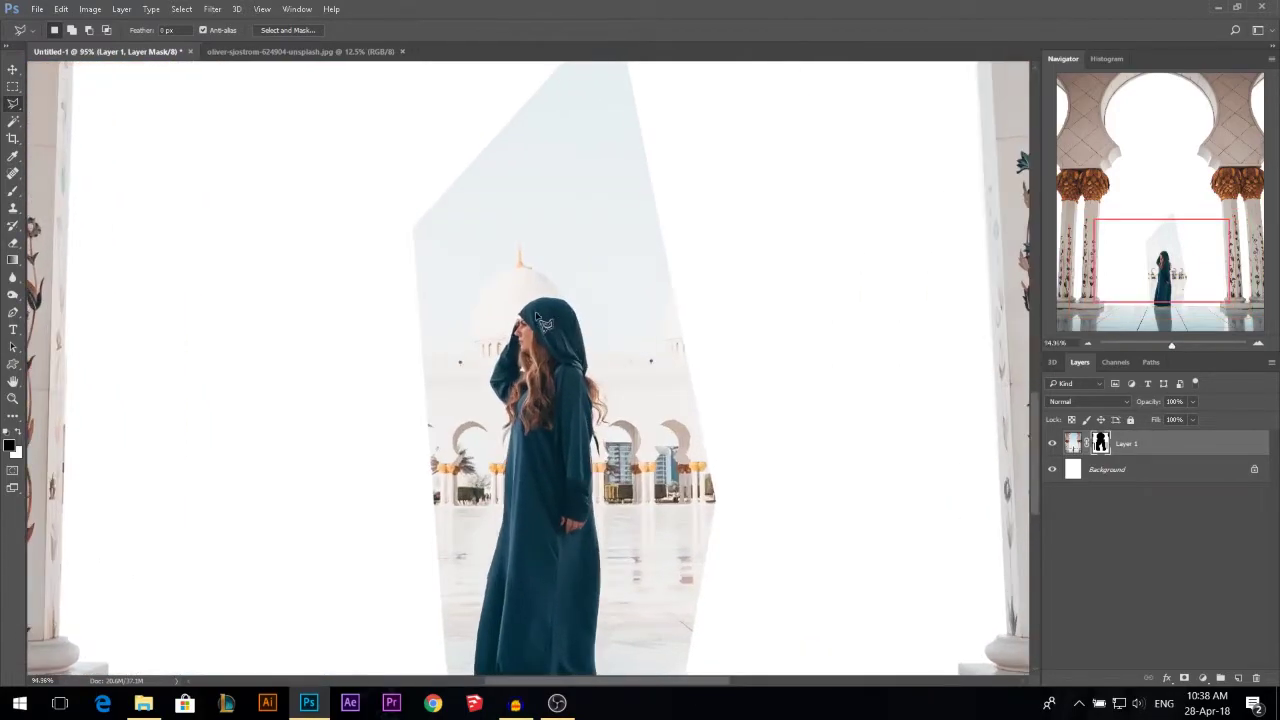
left_click(13, 121)
left_click(332, 210)
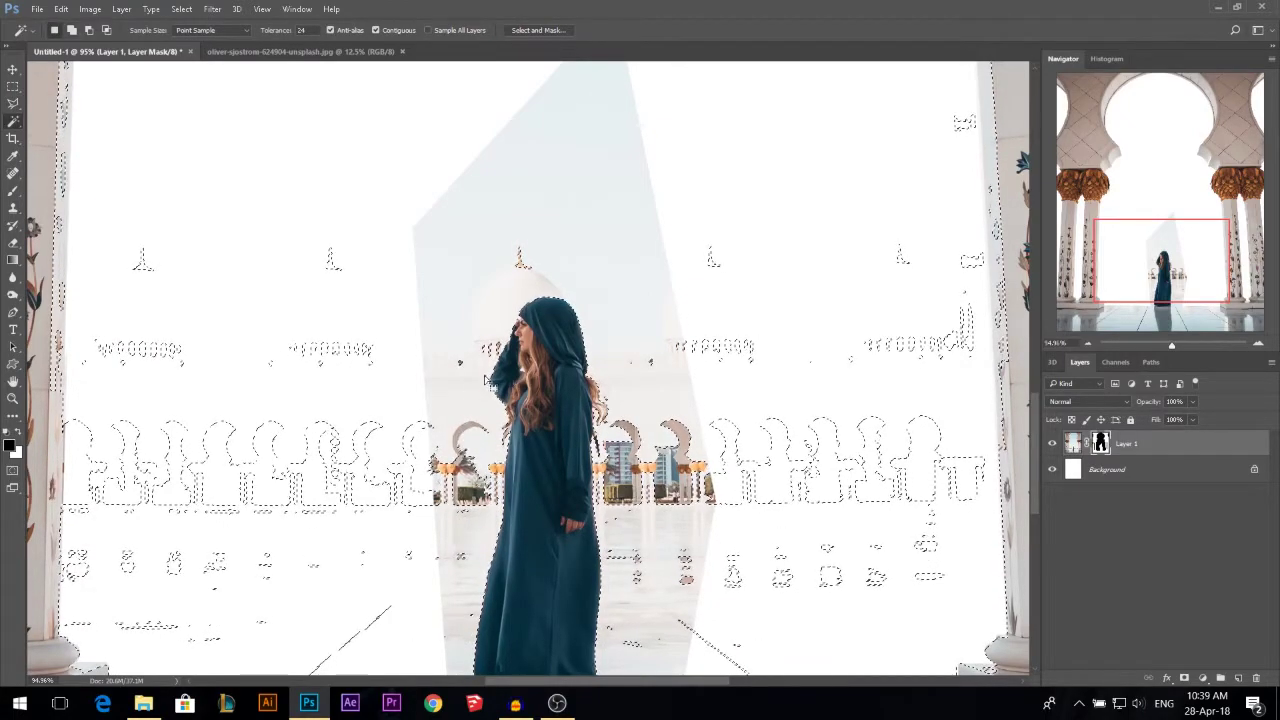
scroll(485, 345, "down", 1)
scroll(485, 345, "up", 2)
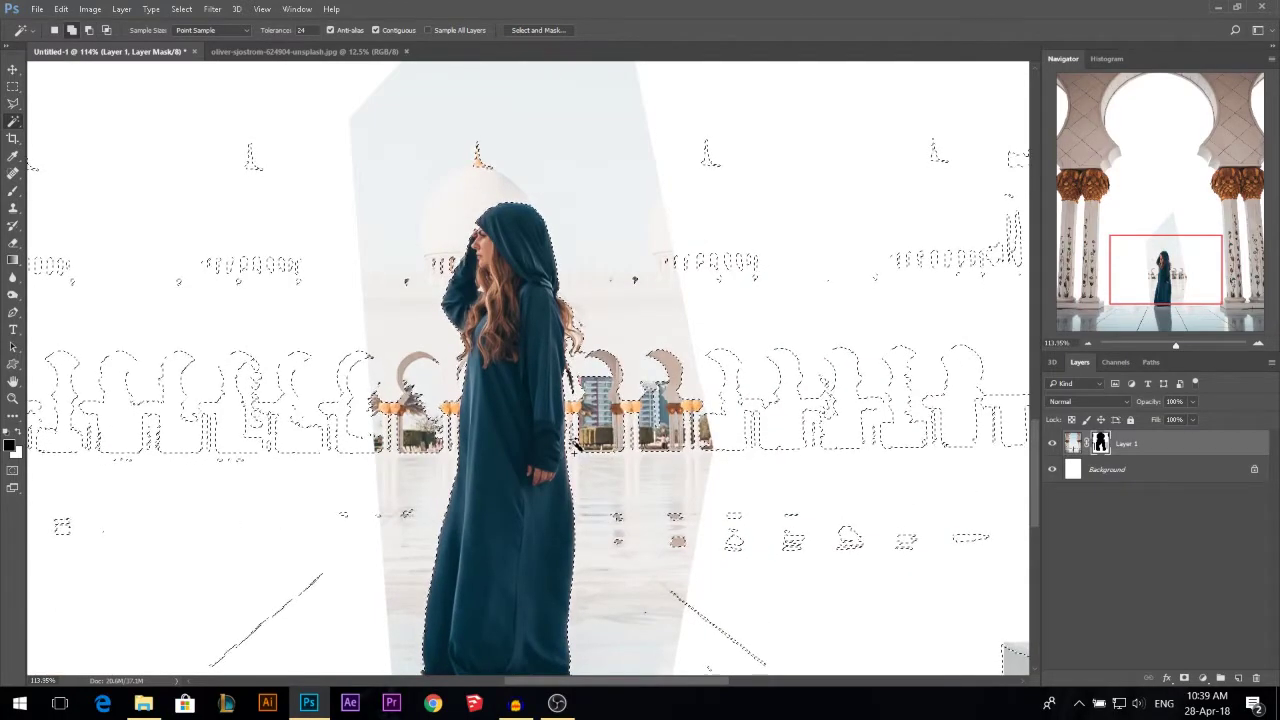
scroll(580, 410, "up", 3)
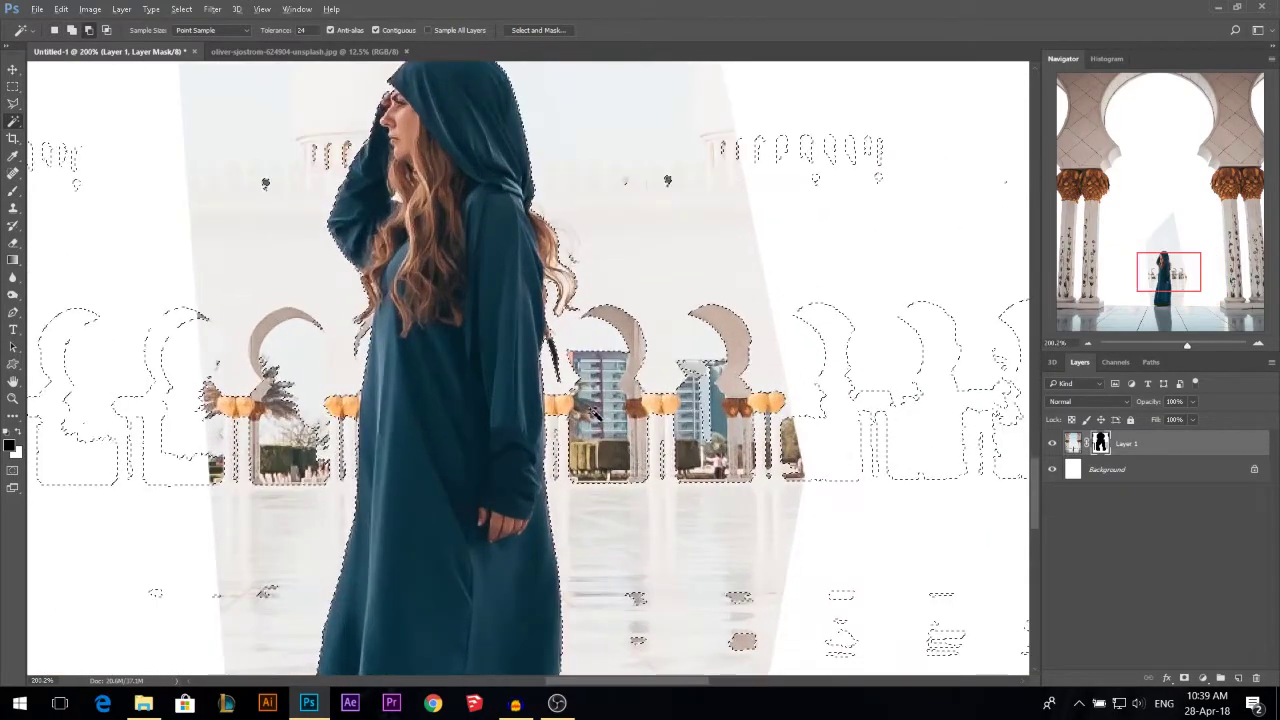
Step: Add the arches and buildings directly to the woman's right to the background selection with the Polygonal Lasso
left_click(13, 103)
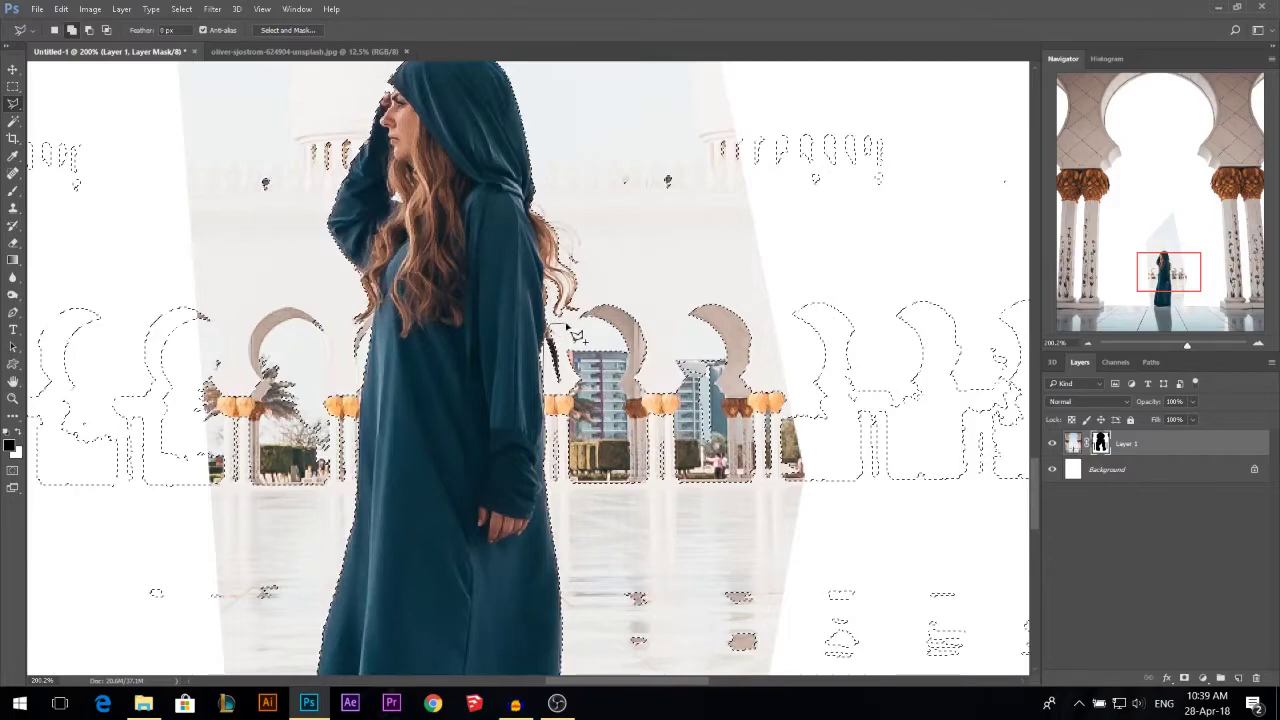
left_click(633, 245)
left_click(817, 586)
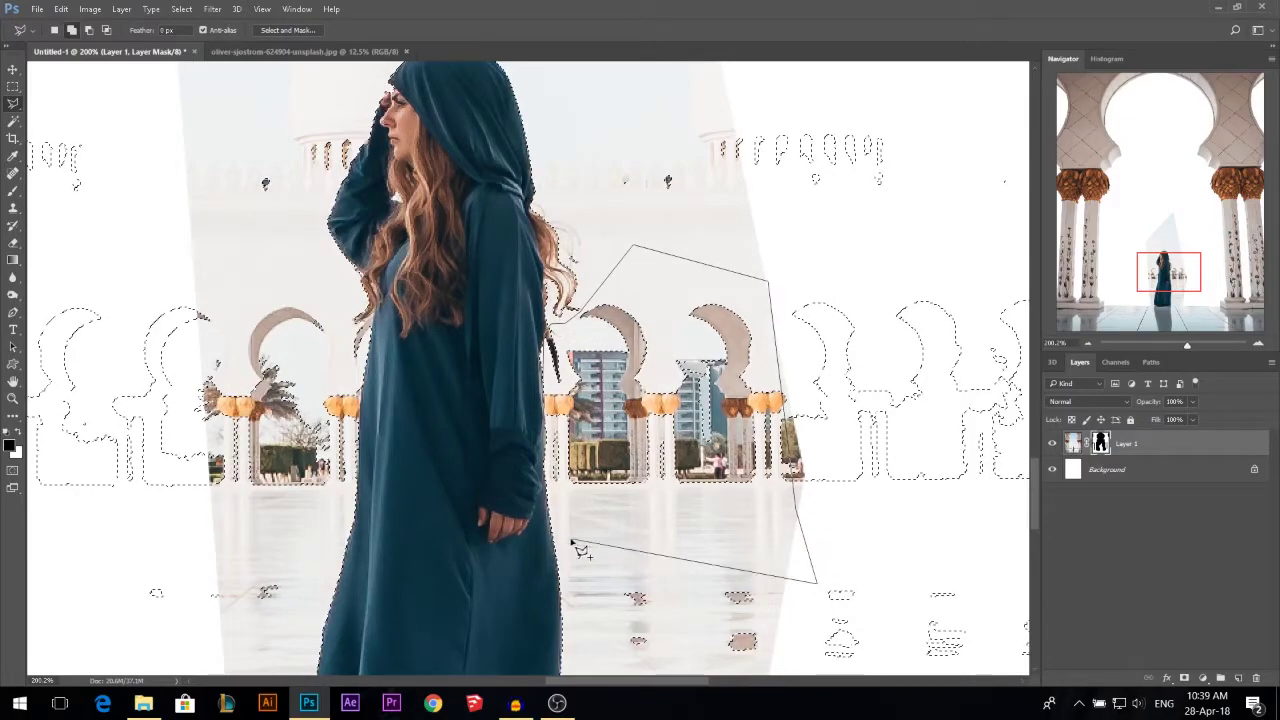
left_click(570, 542)
scroll(575, 450, "down", 1)
scroll(564, 510, "up", 2)
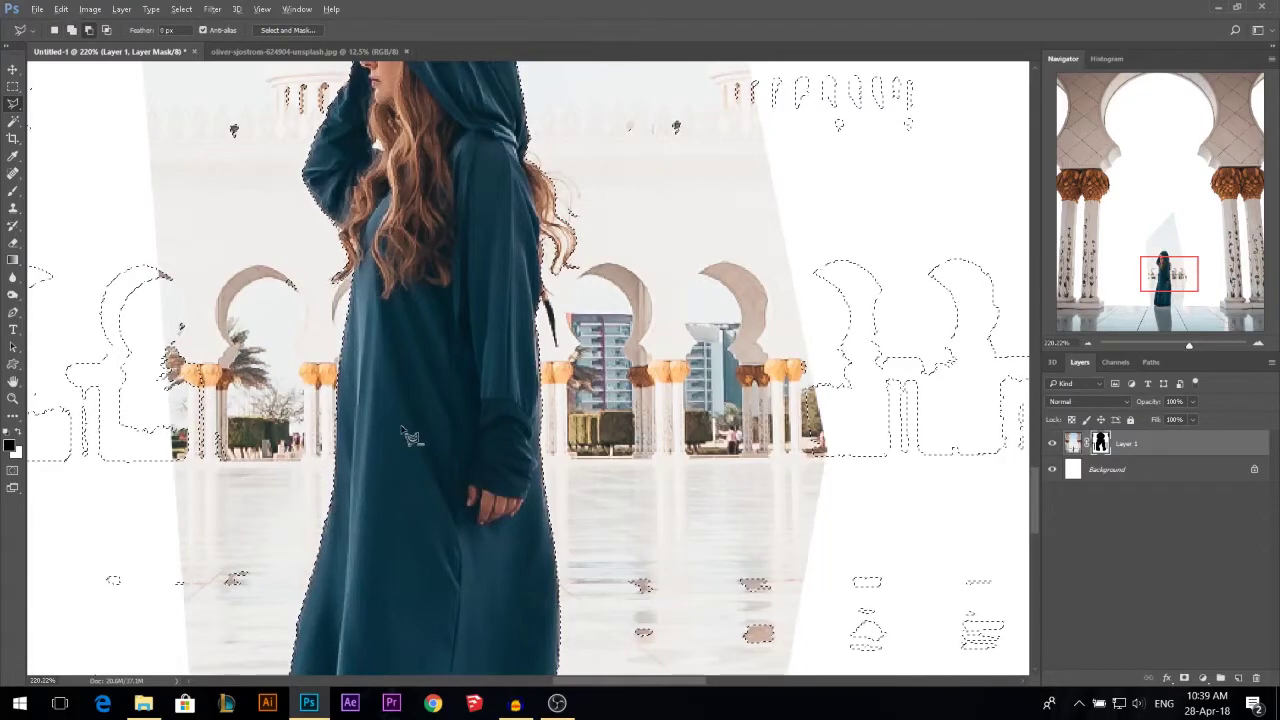
Step: Add the arches and palm trees to the woman's left to the background selection with the Polygonal Lasso
scroll(412, 428, "down", 3)
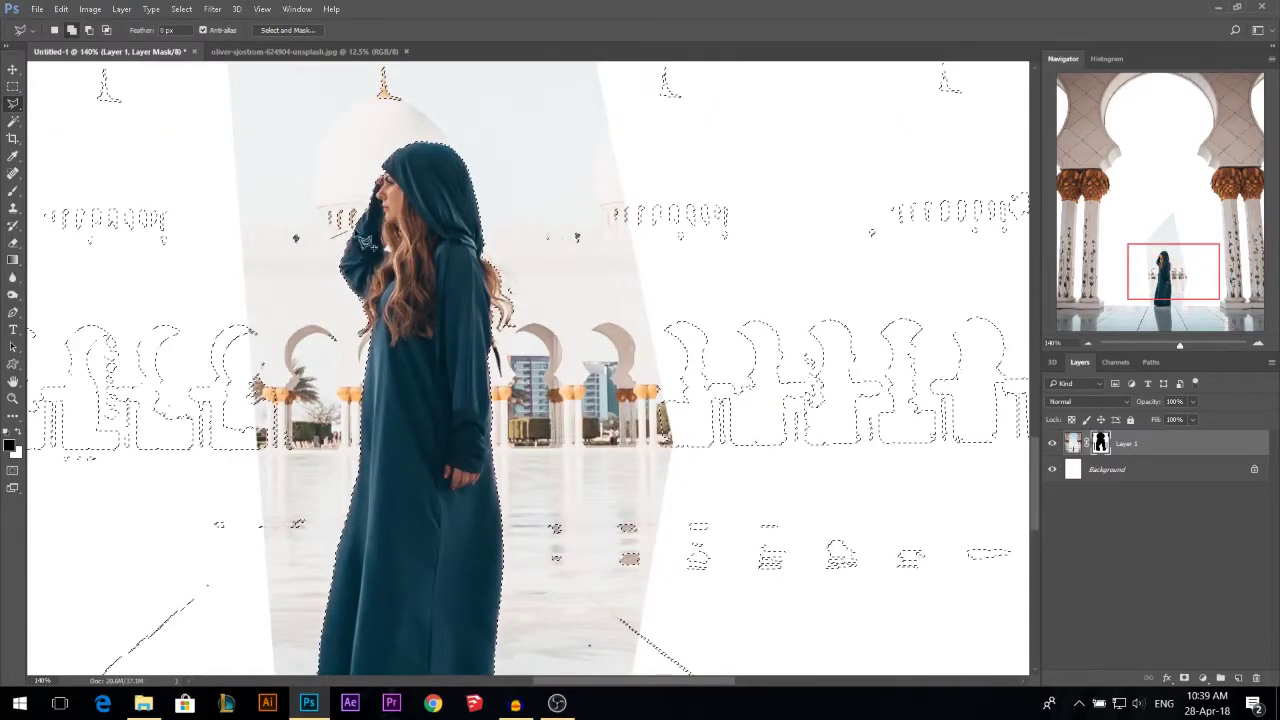
left_click(185, 540)
left_click(220, 632)
left_click(315, 608)
double_click(324, 280)
scroll(322, 332, "down", 4)
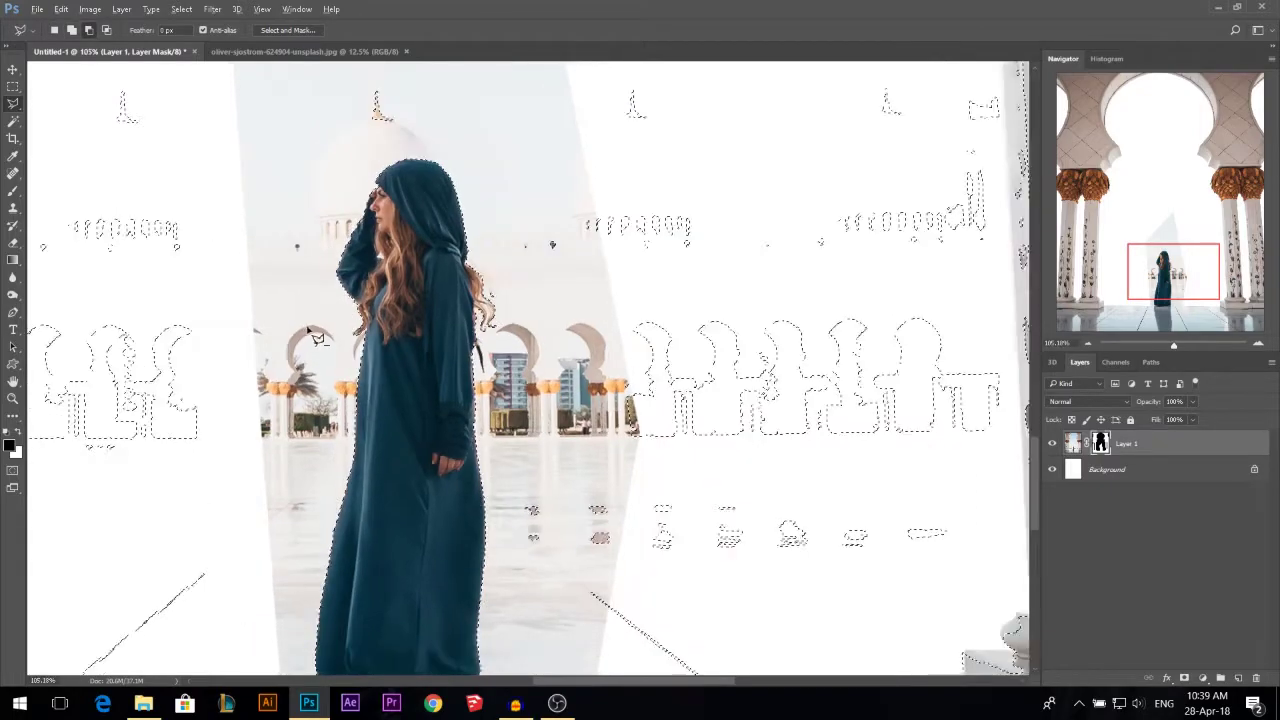
Step: Add a wide polygon of courtyard between the woman and the right-hand columns to the background selection
left_click(506, 322)
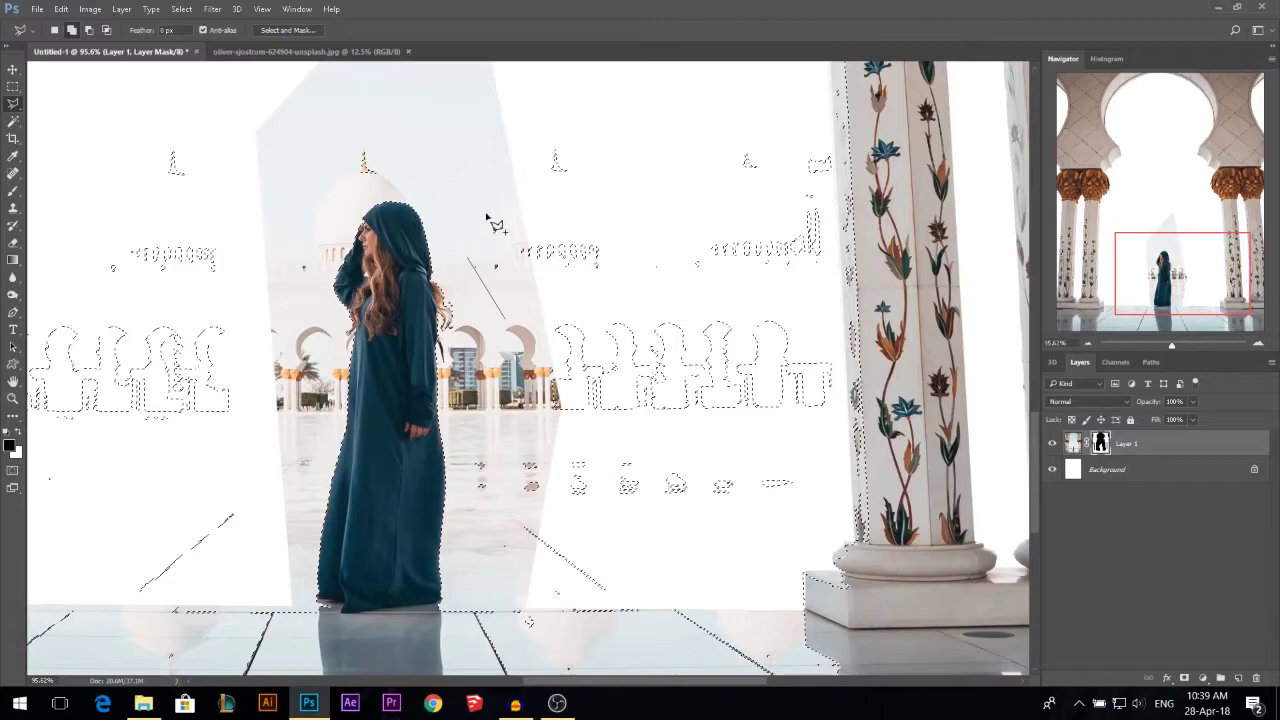
left_click(805, 465)
left_click(685, 580)
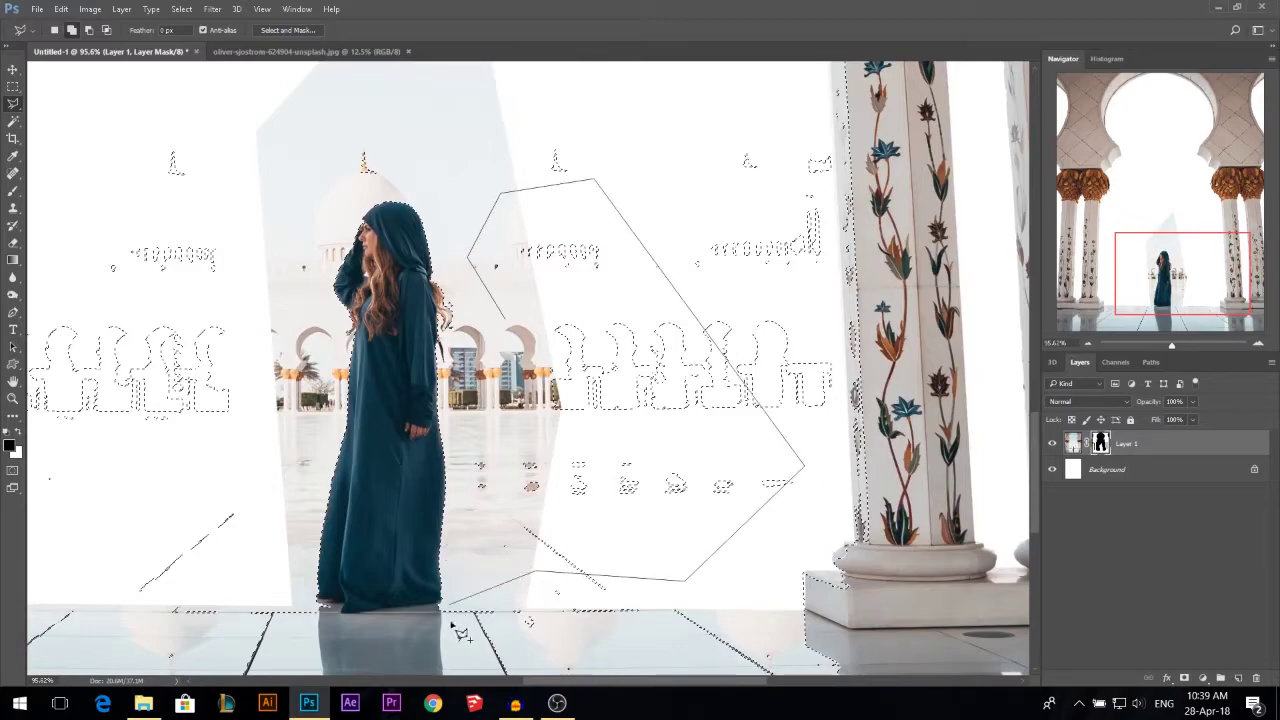
double_click(457, 428)
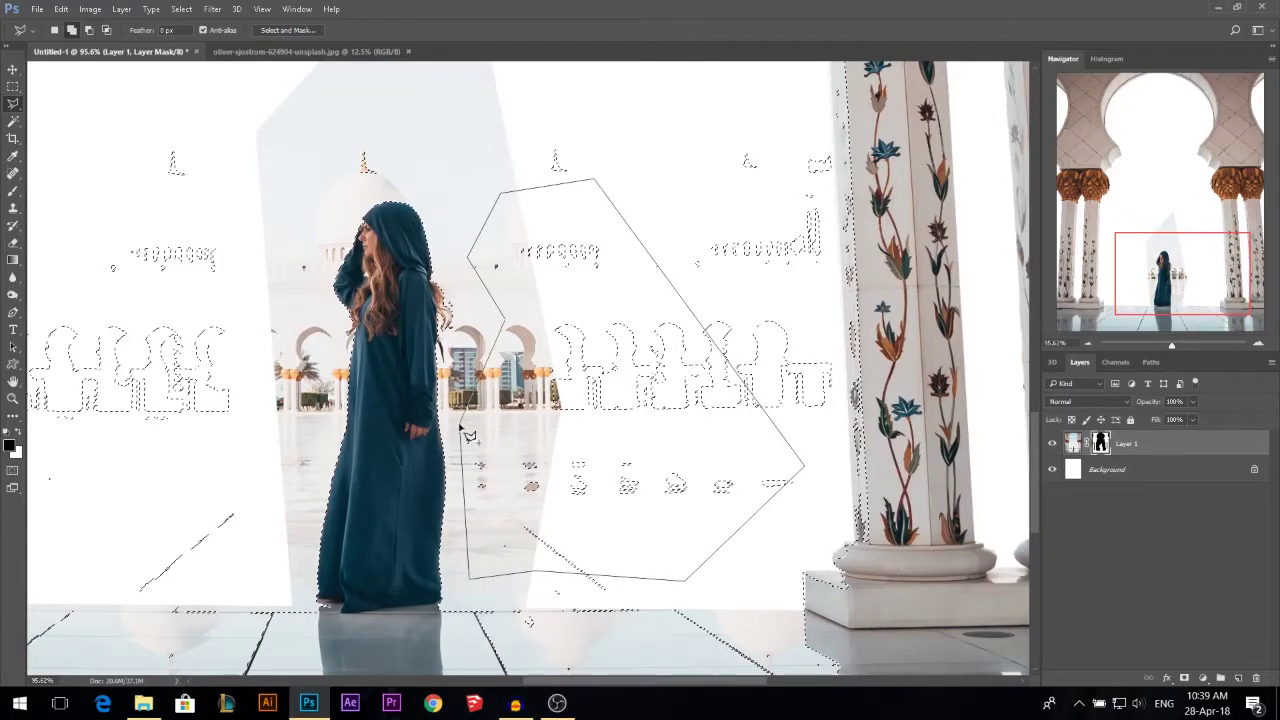
Step: Set up a round brush with a 262 px diameter, 100% hardness and 100% opacity
key("b")
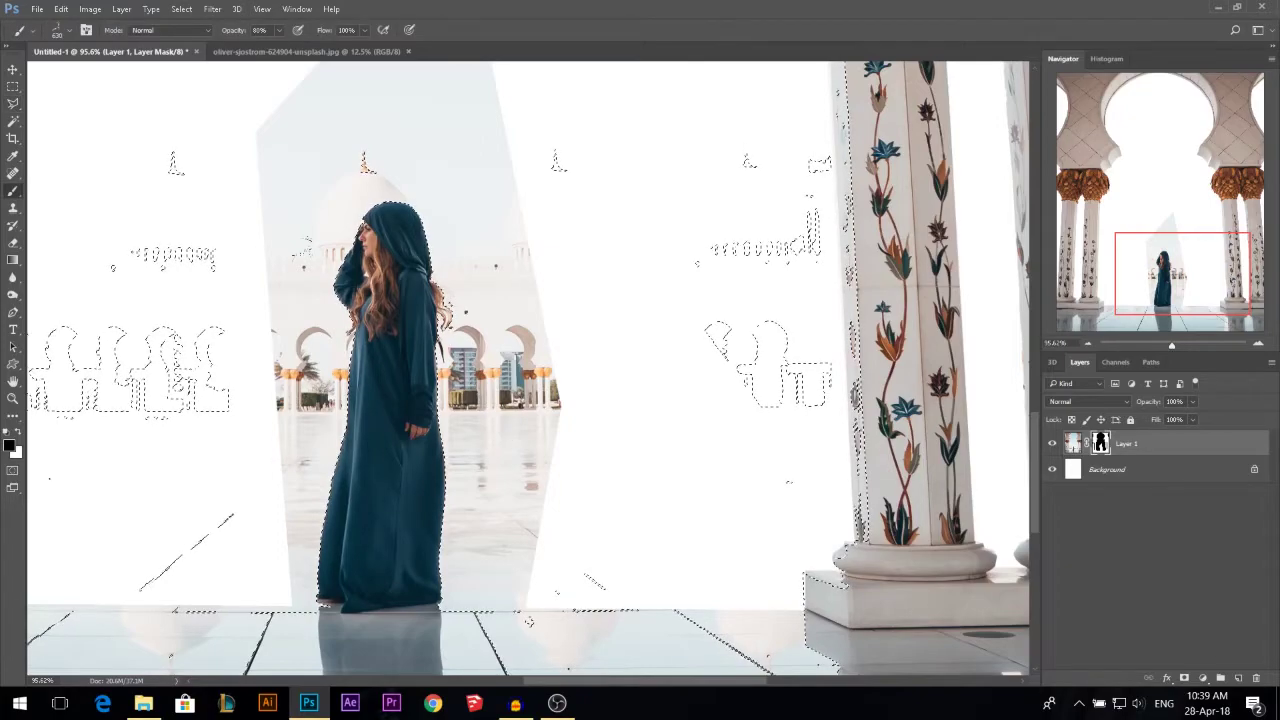
right_click(487, 428)
left_click_drag(359, 227, 245, 239)
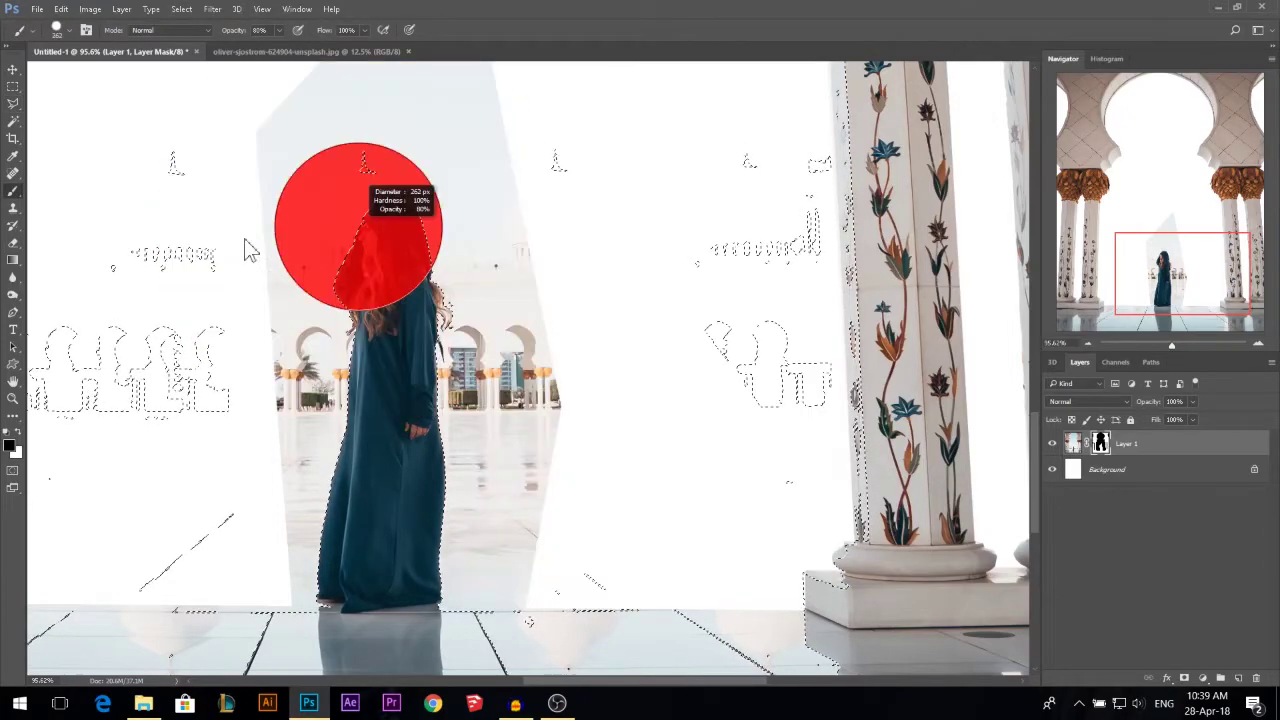
left_click_drag(231, 32, 270, 32)
Step: Paint black on Layer 1's mask over the remaining sky, arches and floor patch around the woman, and deselect
scroll(467, 366, "down", 1)
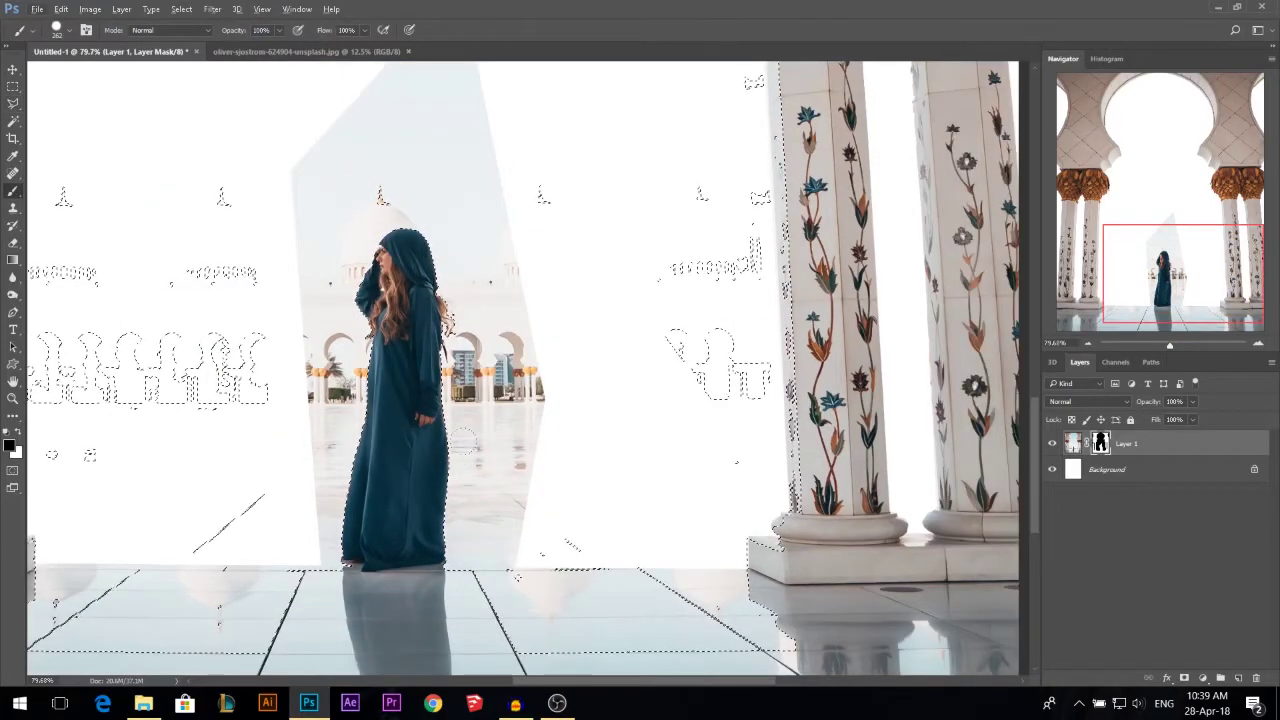
left_click_drag(526, 504, 400, 490)
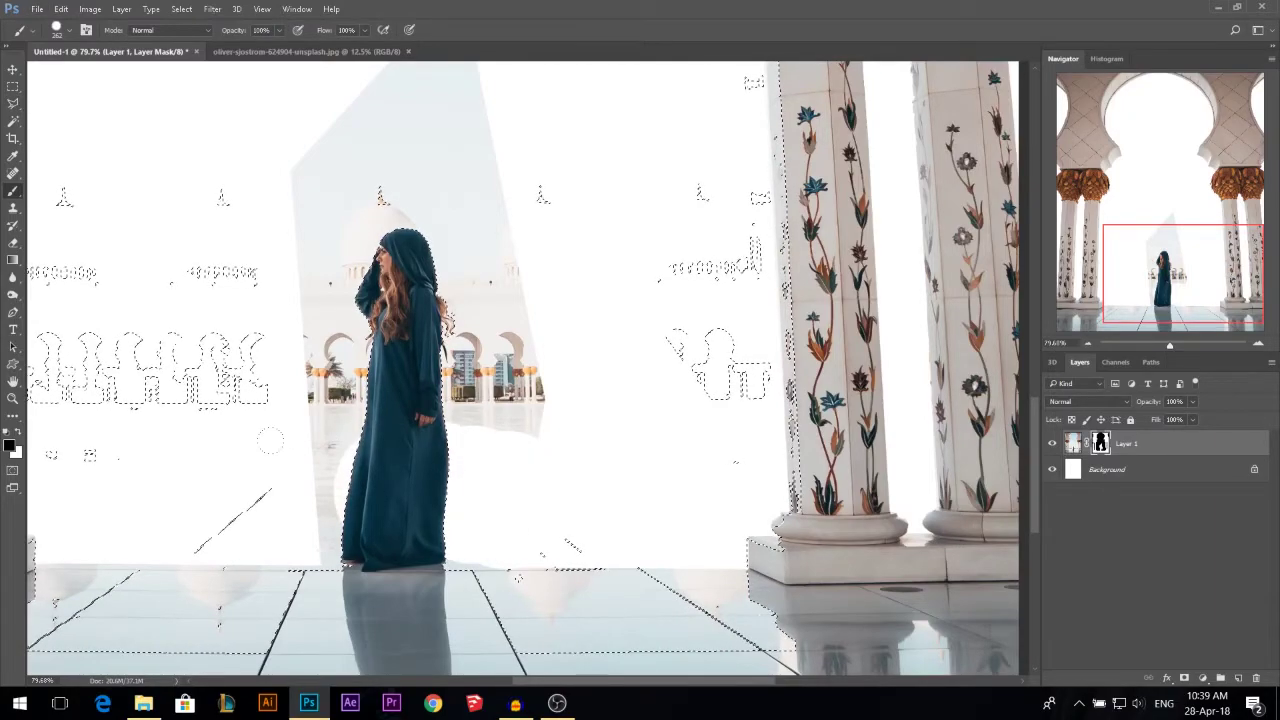
left_click_drag(310, 498, 520, 496)
left_click_drag(541, 417, 475, 413)
mouse_move(340, 420)
left_mouse_down()
mouse_move(340, 300)
mouse_move(490, 260)
mouse_move(320, 190)
mouse_move(303, 86)
left_mouse_up()
scroll(303, 86, "down", 3)
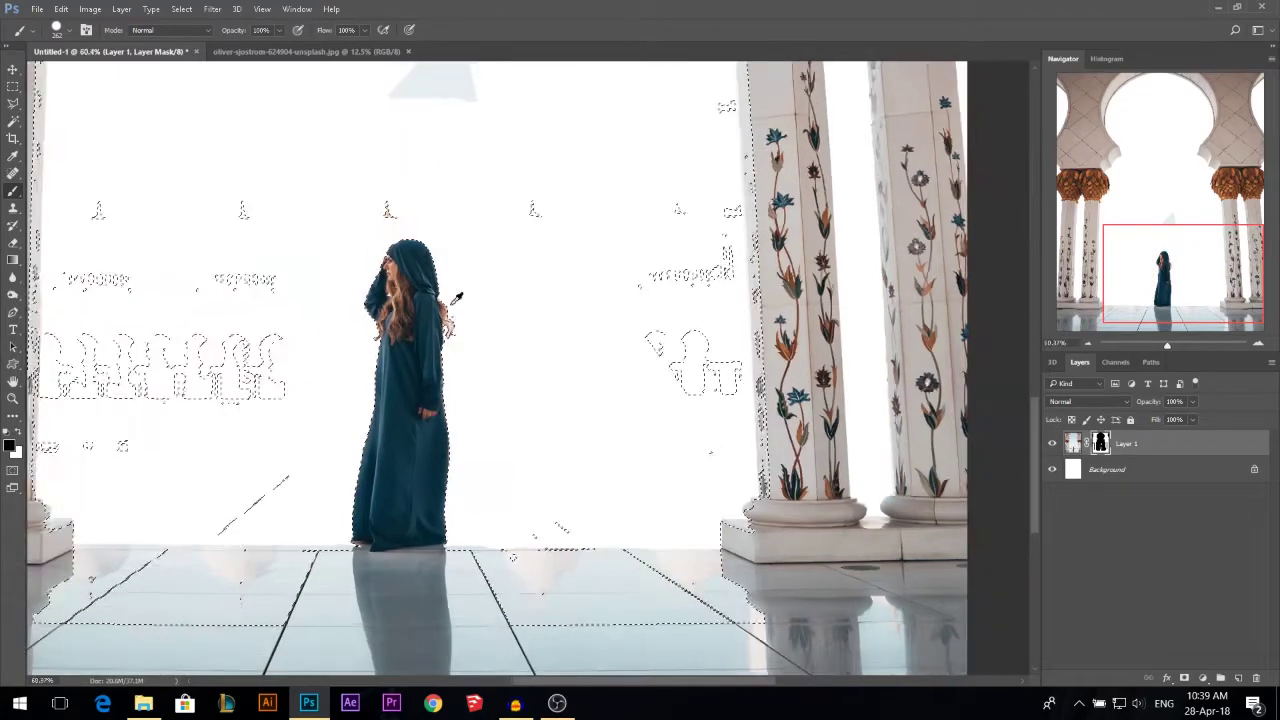
left_click_drag(449, 171, 429, 178)
scroll(557, 370, "down", 1)
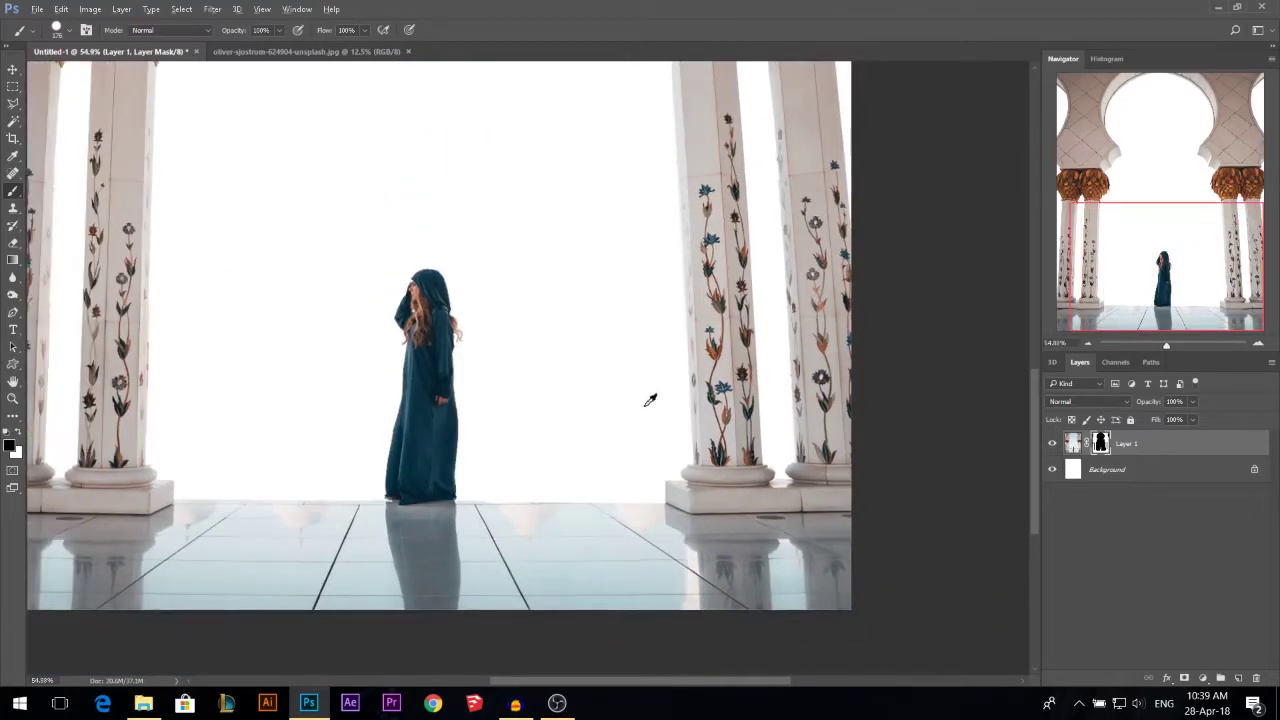
Step: Create a new black-filled layer above Layer 1 and clip it to Layer 1 to show the mask's silhouette
left_click(1238, 678)
key("alt+BackSpace")
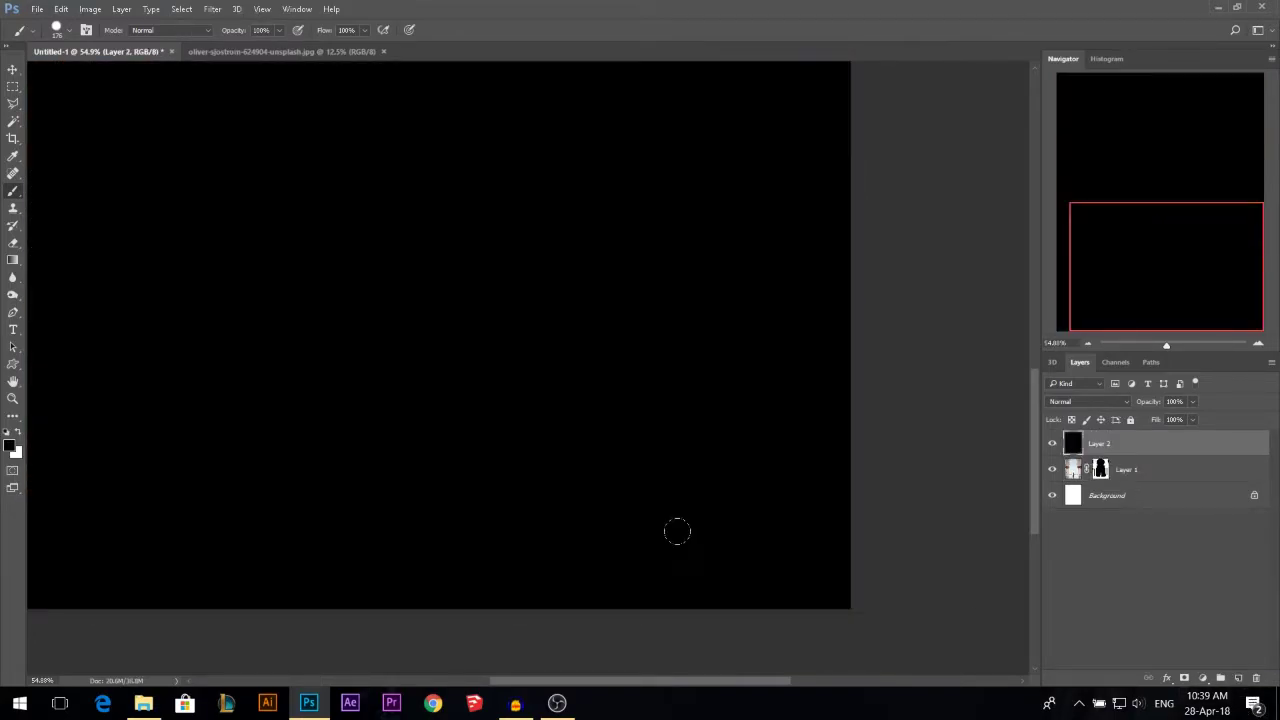
left_click(1141, 455, "alt")
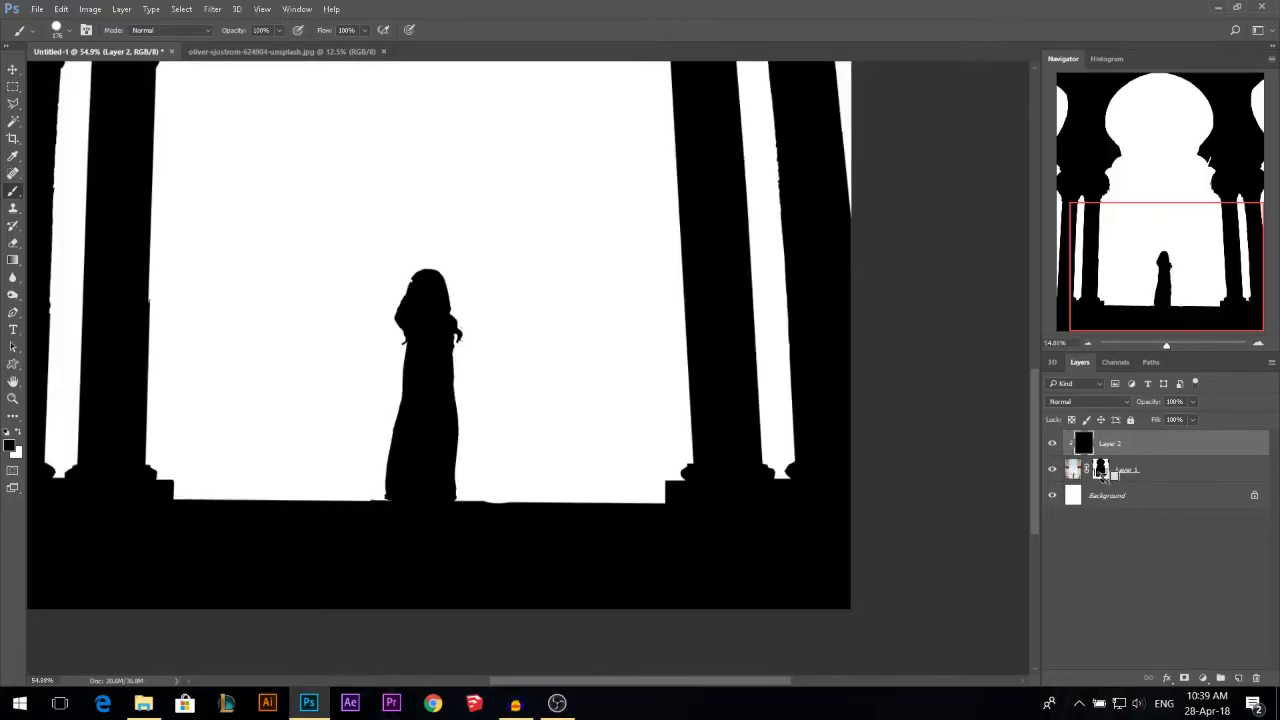
Step: Hide Layer 2 and paint the narrow slit in the main arch's right bracket back in with white on Layer 1's mask
scroll(562, 484, "down", 3)
scroll(546, 530, "up", 5)
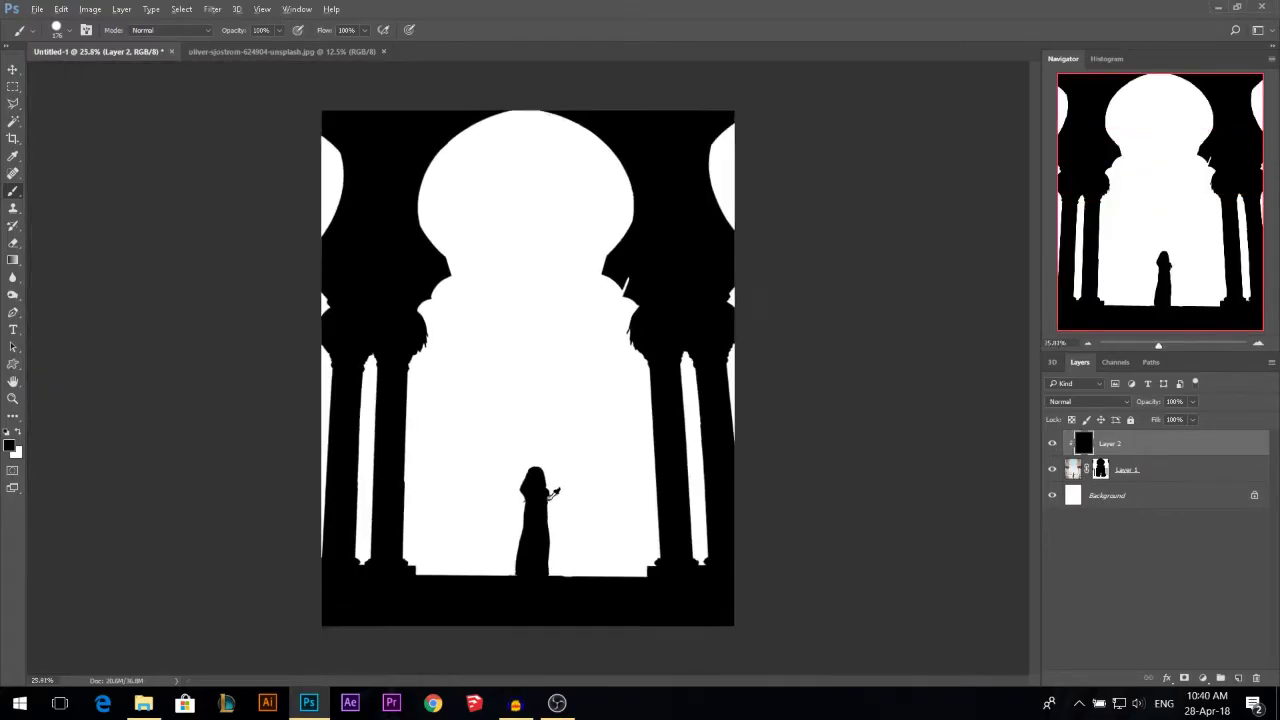
scroll(656, 225, "up", 2)
mouse_move(640, 250)
left_mouse_down()
mouse_move(563, 250)
mouse_move(586, 256)
left_mouse_up()
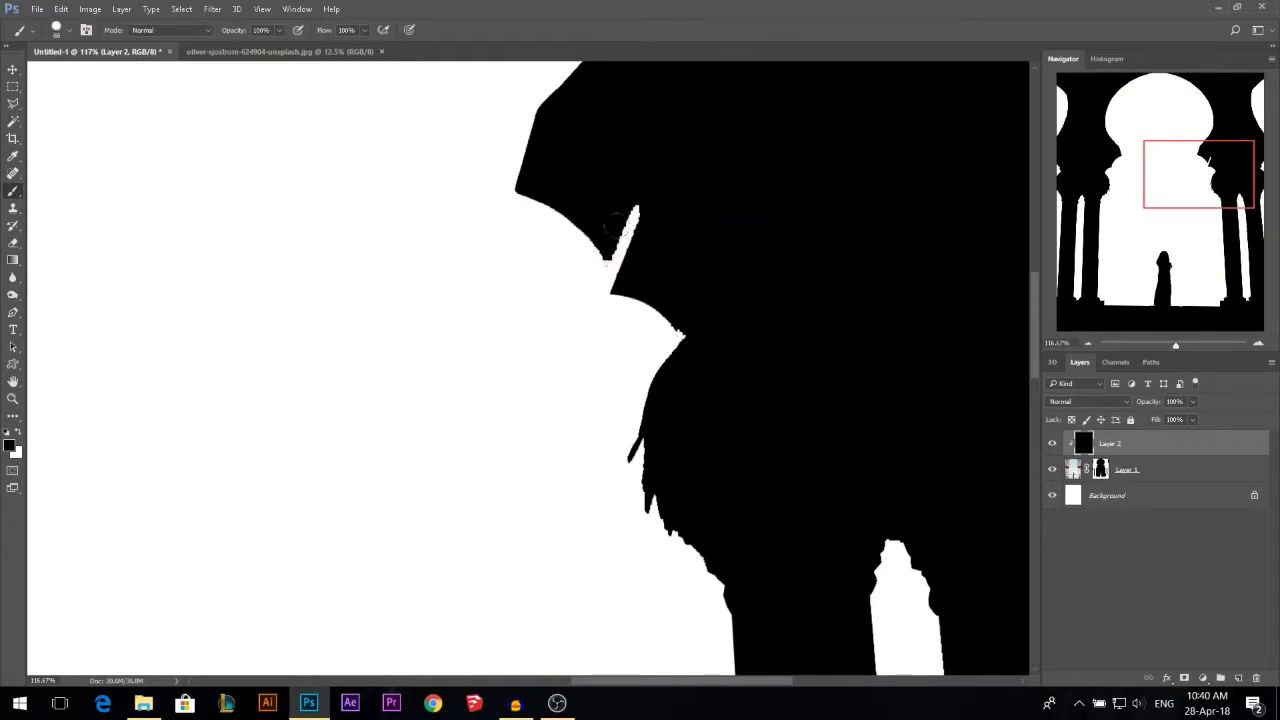
left_click(1052, 444)
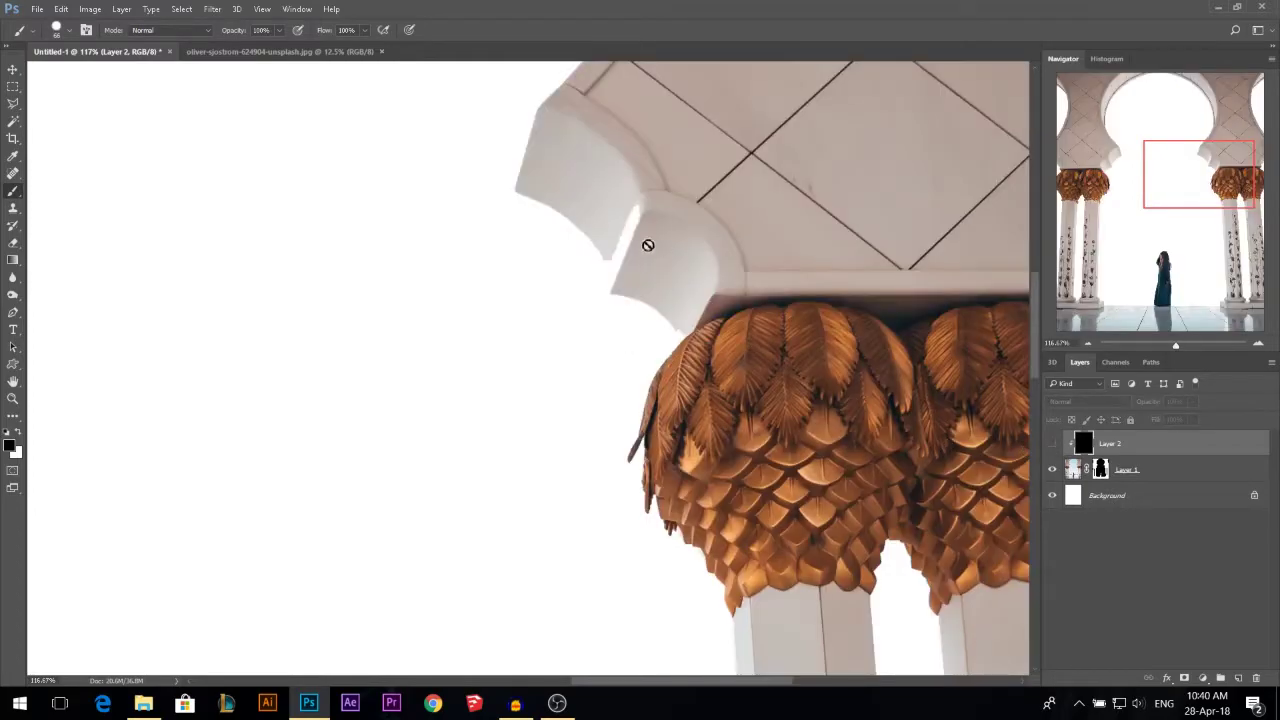
left_click(1101, 470)
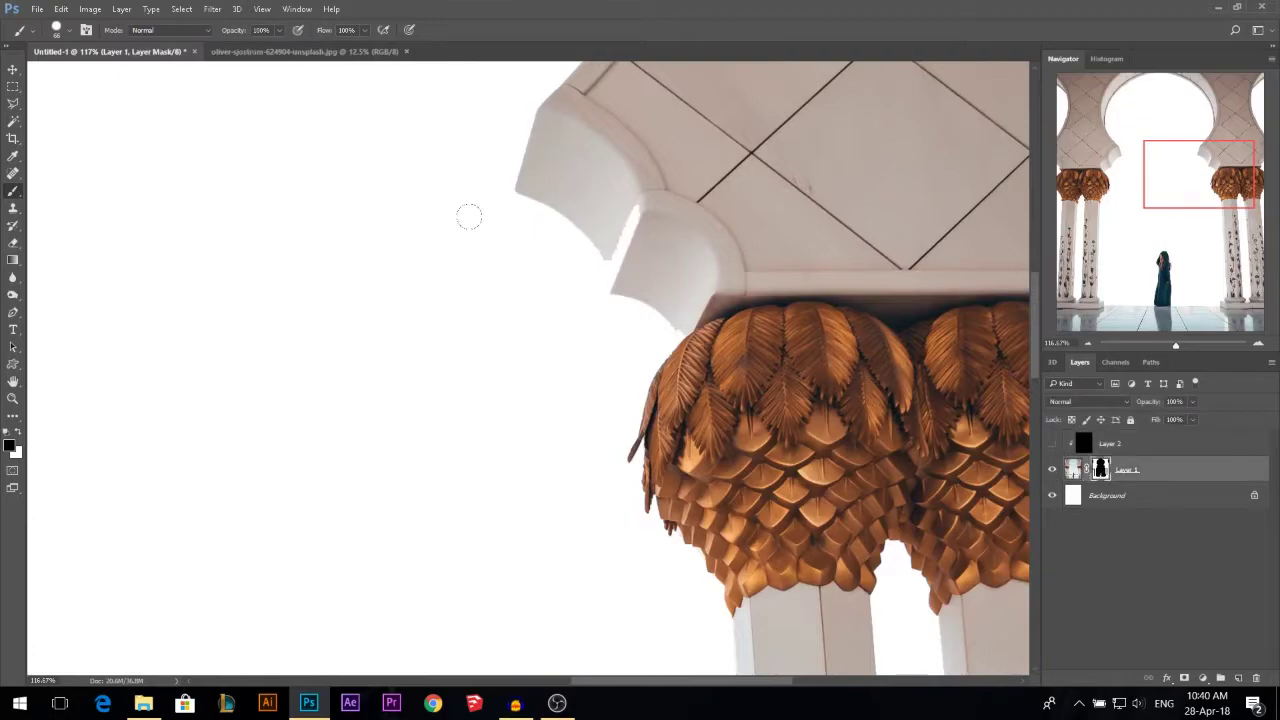
left_click(19, 432)
mouse_move(617, 257)
left_mouse_down()
mouse_move(620, 295)
mouse_move(621, 206)
left_mouse_up()
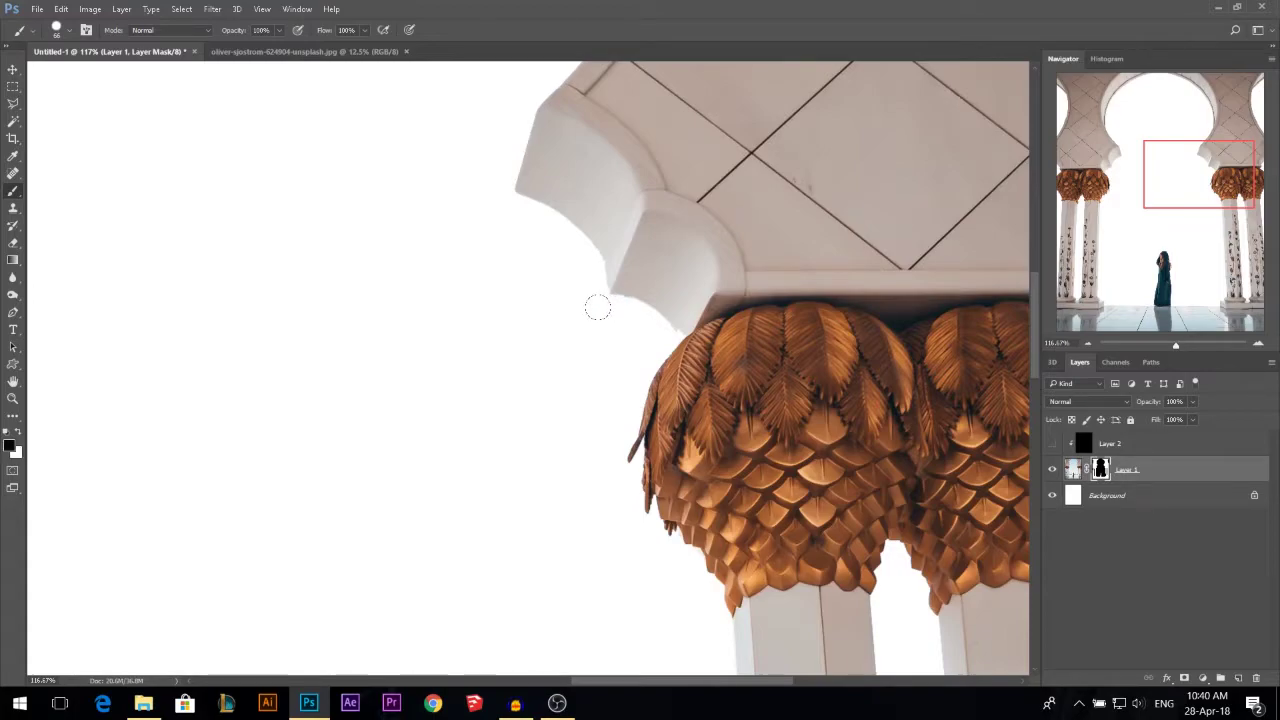
Step: Recheck the full silhouette by showing the black Layer 2, then delete that layer
scroll(611, 310, "down", 10)
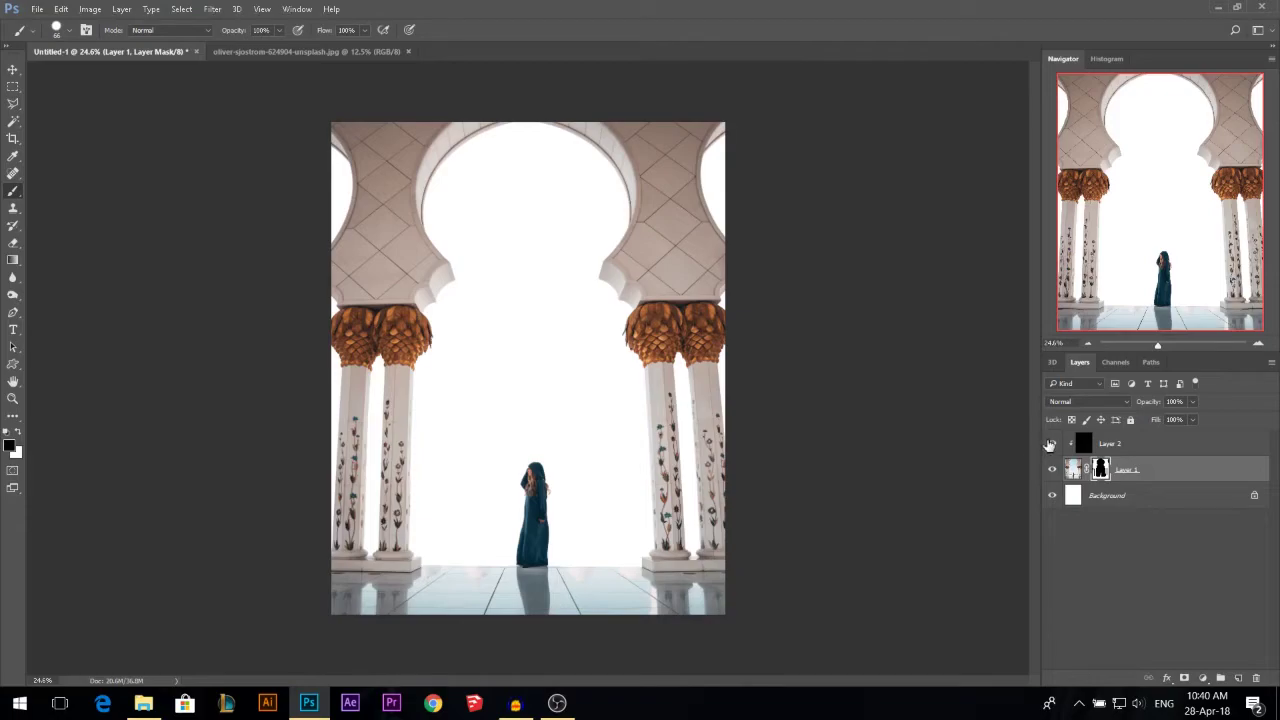
left_click(1050, 444)
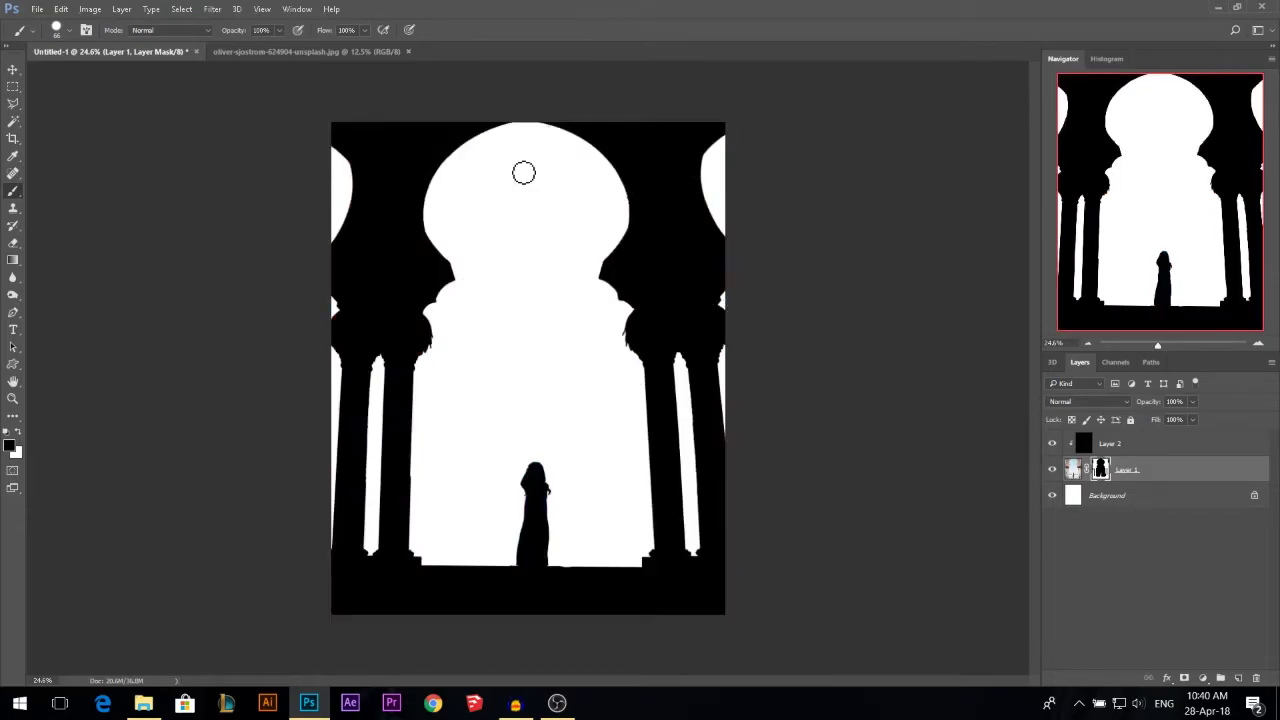
left_click(1052, 444)
left_click(1107, 445)
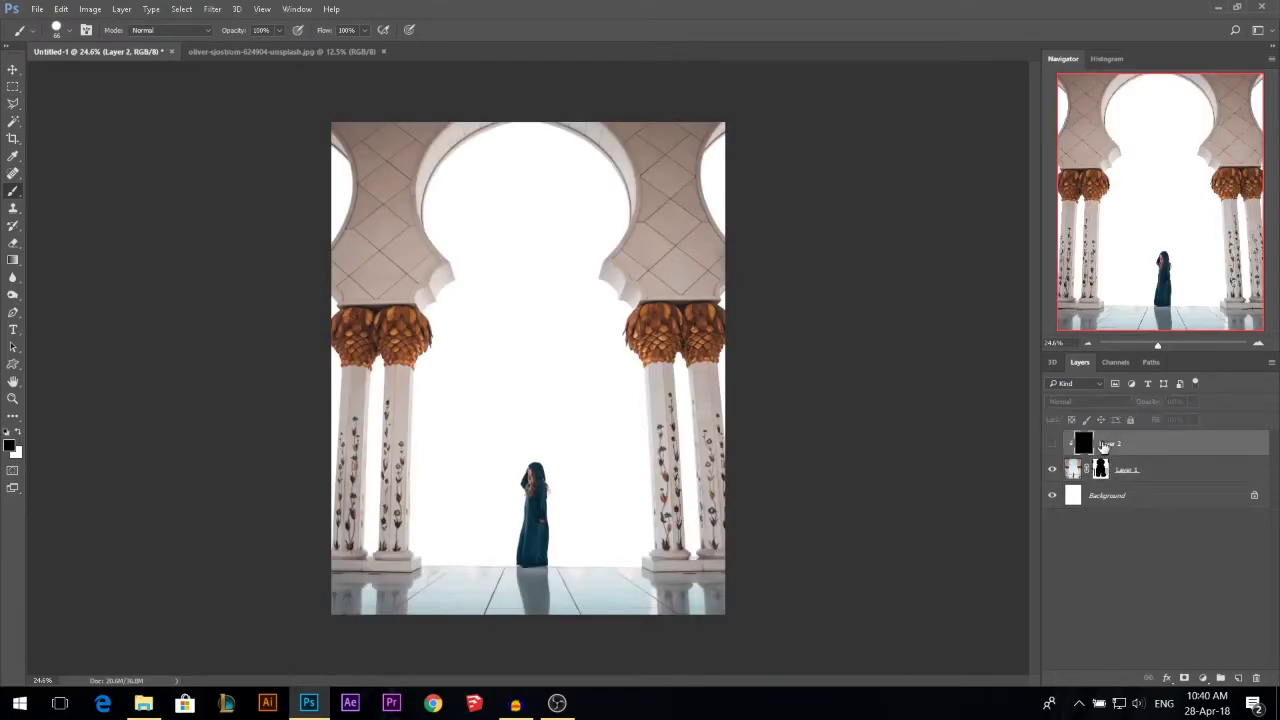
key("Delete")
left_click(13, 68)
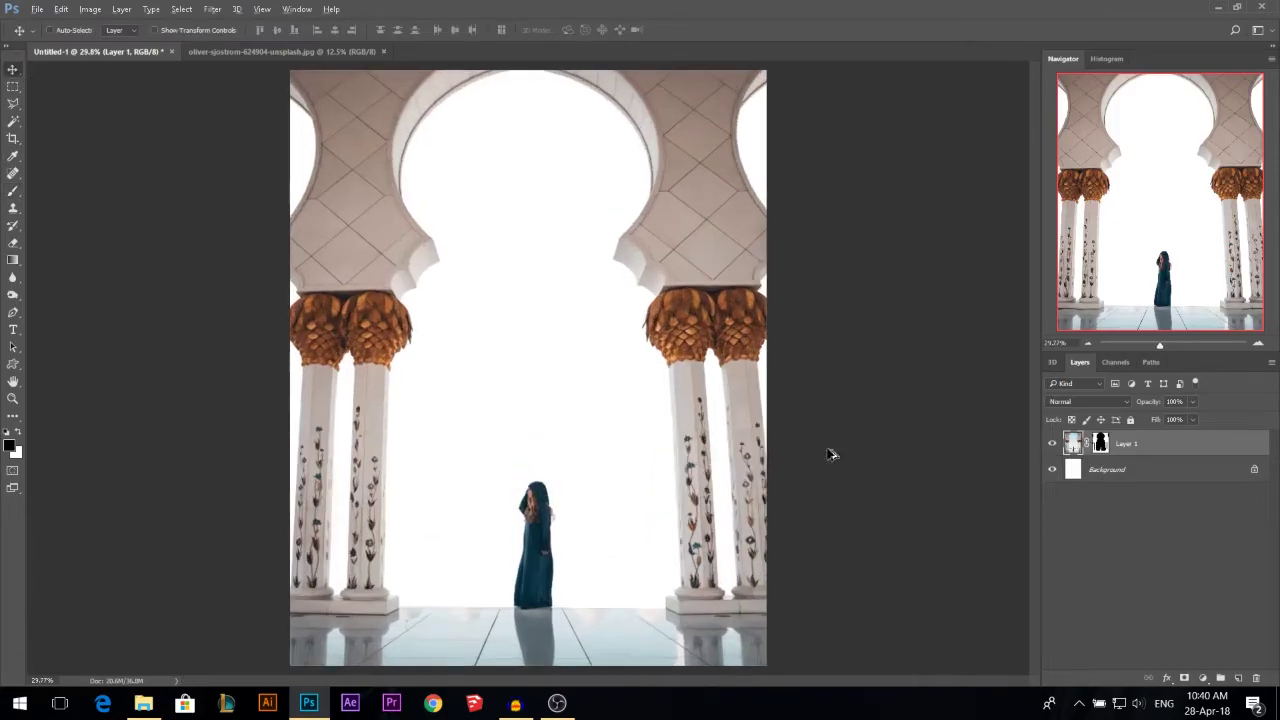
key("ctrl+t")
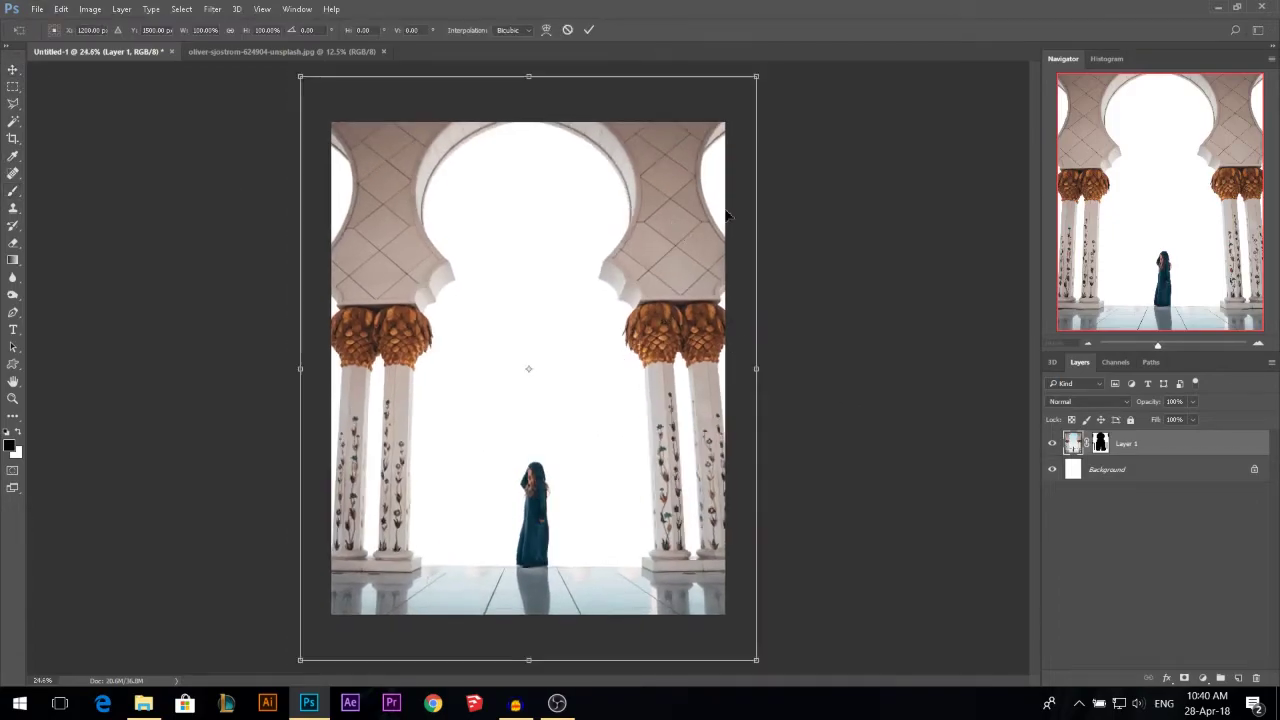
key("Return")
scroll(627, 458, "up", 5)
scroll(628, 458, "down", 1)
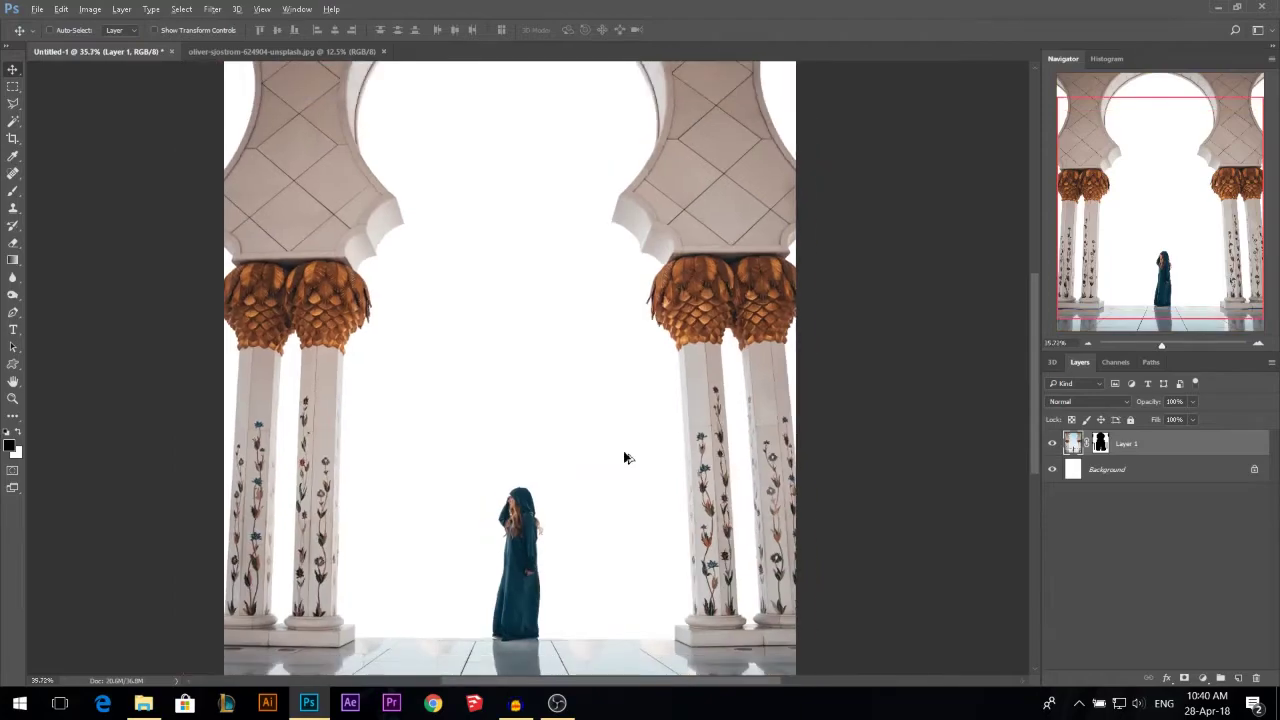
scroll(628, 459, "down", 1)
Step: Duplicate Layer 1 with the original hidden, and apply the layer mask on the duplicate
key("ctrl")
key("ctrl+j")
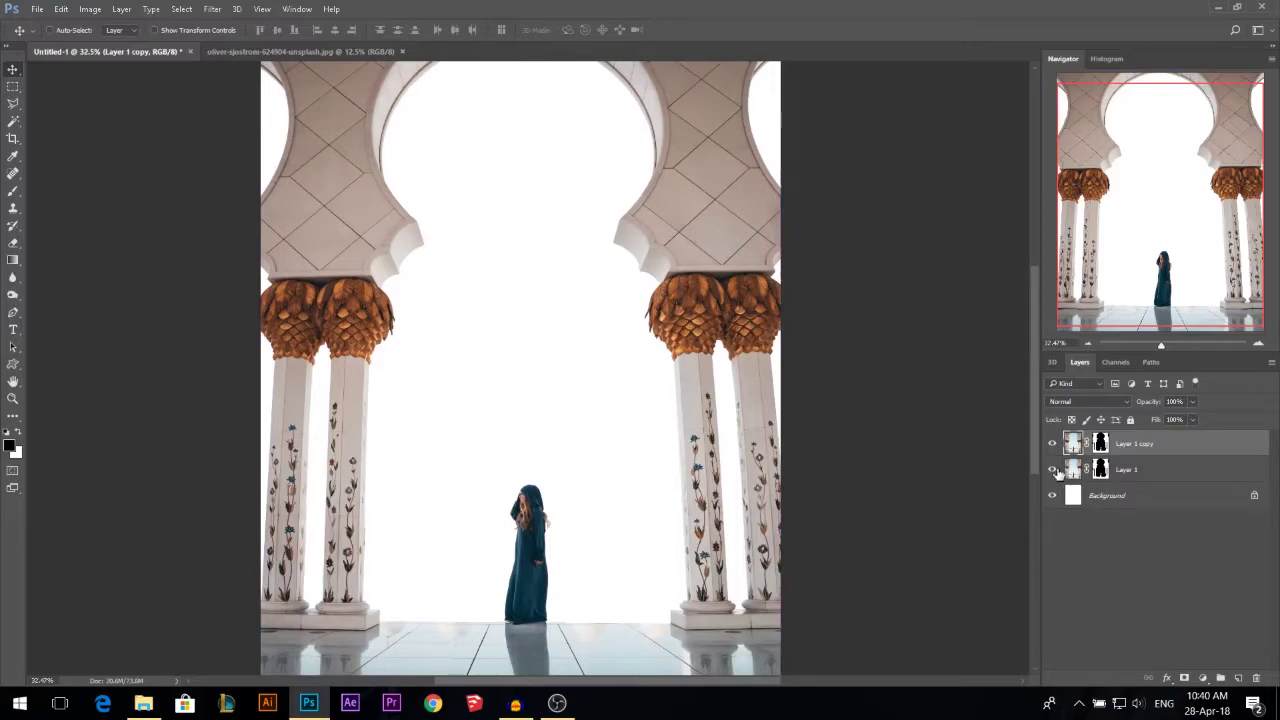
scroll(608, 436, "down", 1)
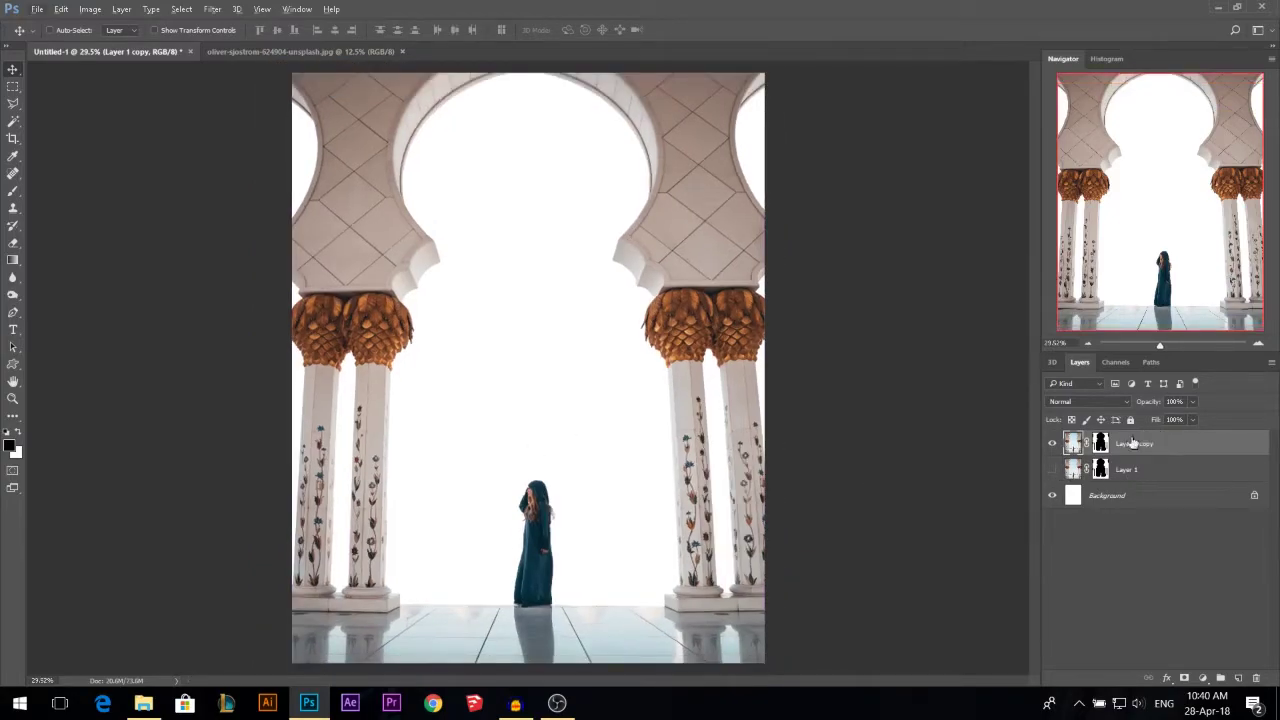
right_click(1101, 443)
left_click(1117, 489)
Step: Select the arches and upper column sections with a rectangular marquee and move them straight down to shorten the columns
left_click(13, 86)
scroll(280, 237, "down", 2)
left_click_drag(251, 91, 810, 420)
left_click(13, 69)
left_click_drag(634, 249, 630, 267)
scroll(587, 461, "up", 9)
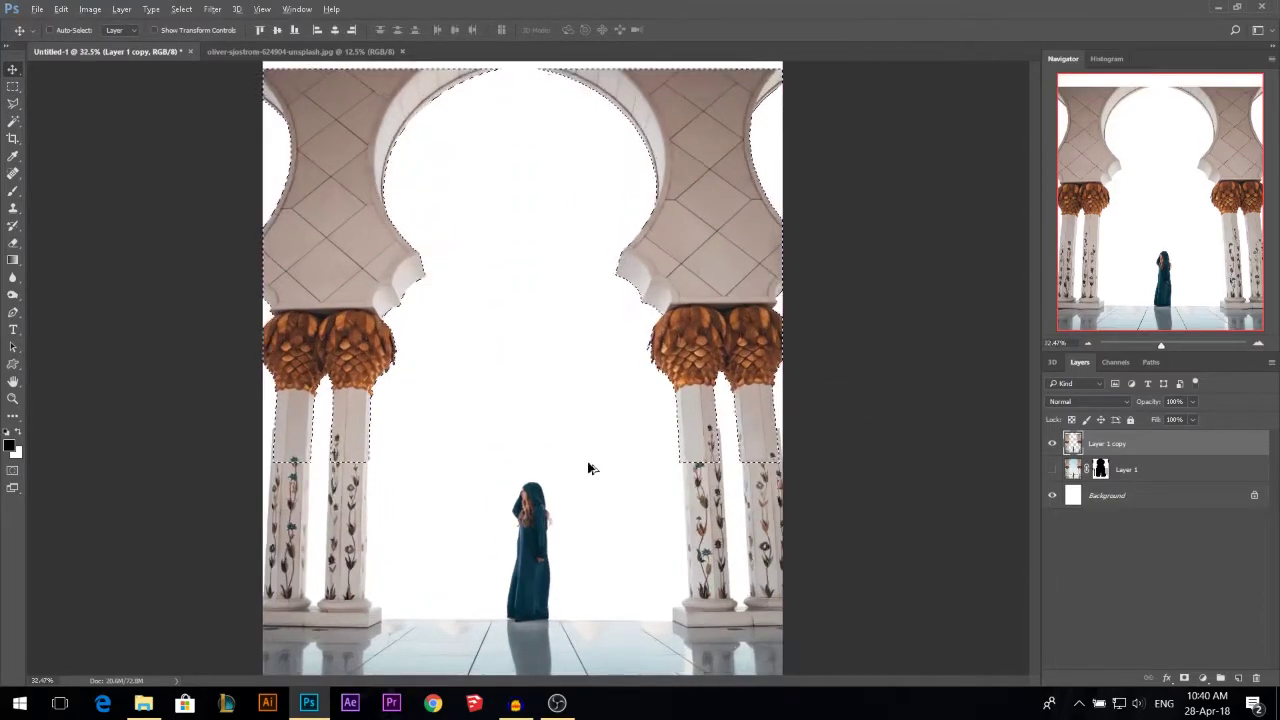
scroll(846, 533, "up", 5)
scroll(484, 334, "down", 6)
left_click_drag(644, 340, 645, 361)
scroll(651, 214, "down", 3)
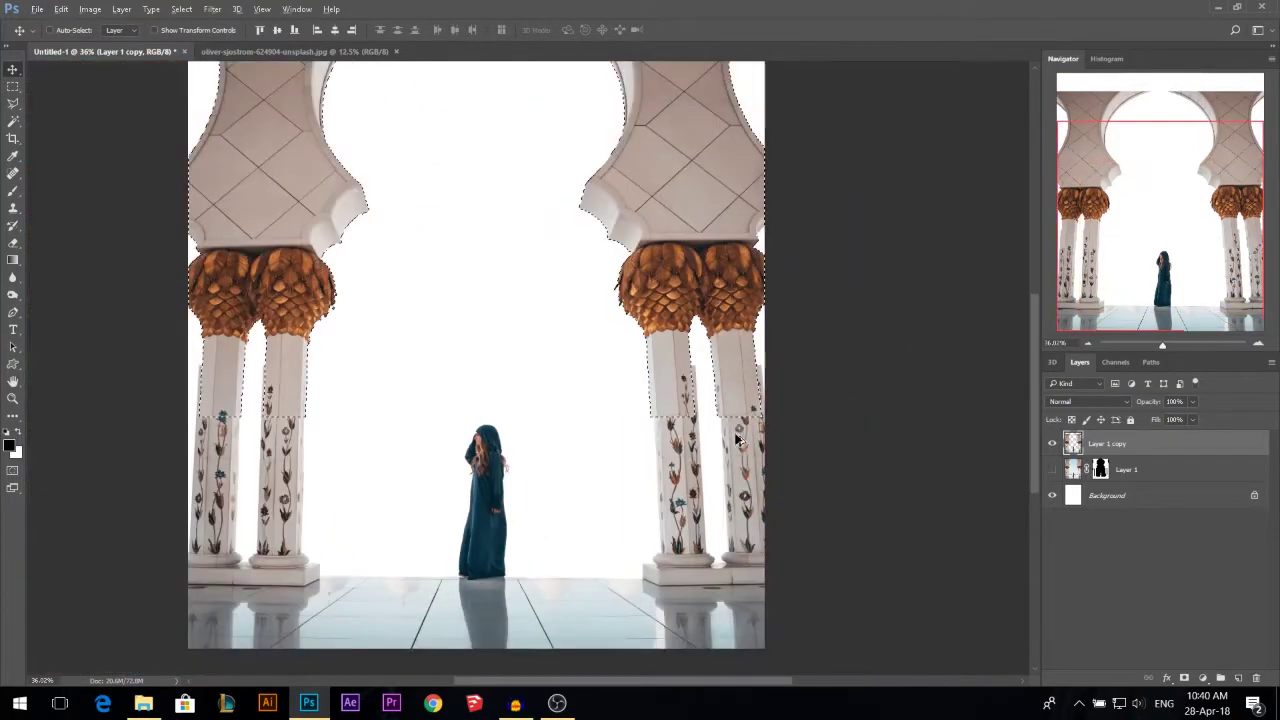
Step: Apply a perspective transform widening the selected upper section's lower edge to about 101.4% width to meet the columns, and deselect
key("ctrl+t")
left_click_drag(771, 424, 770, 420)
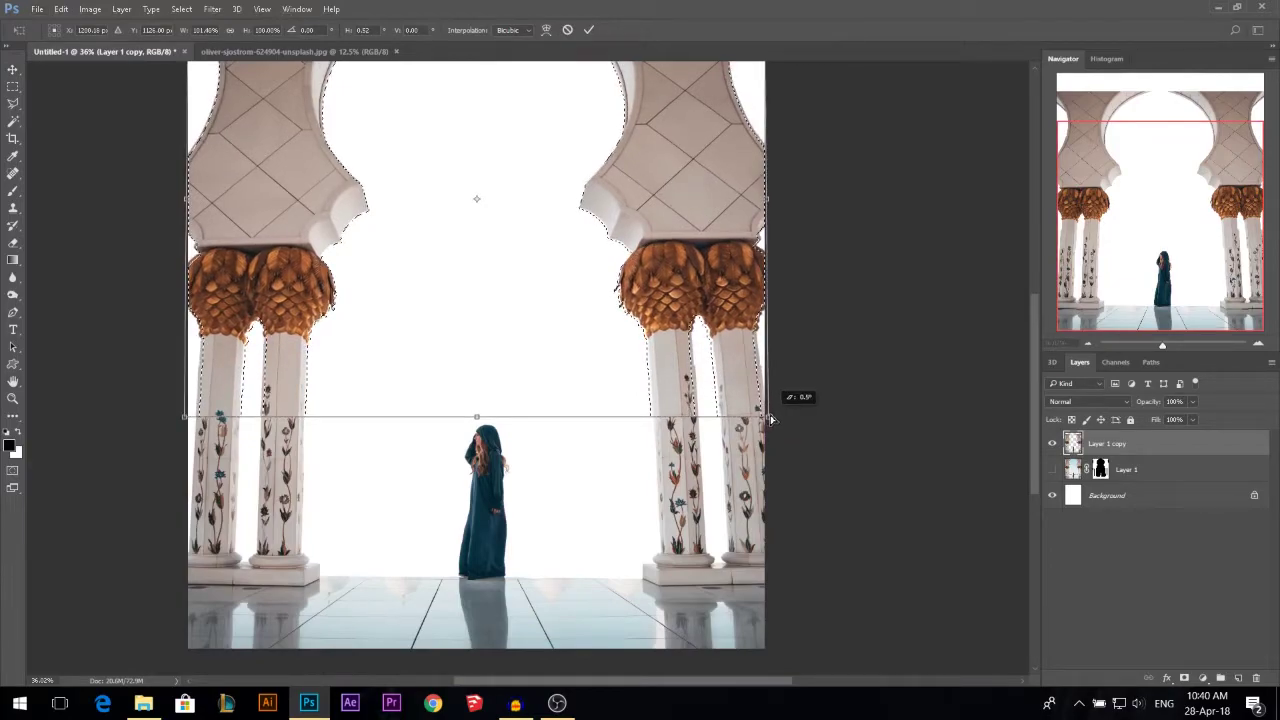
key("Return")
key("ctrl+d")
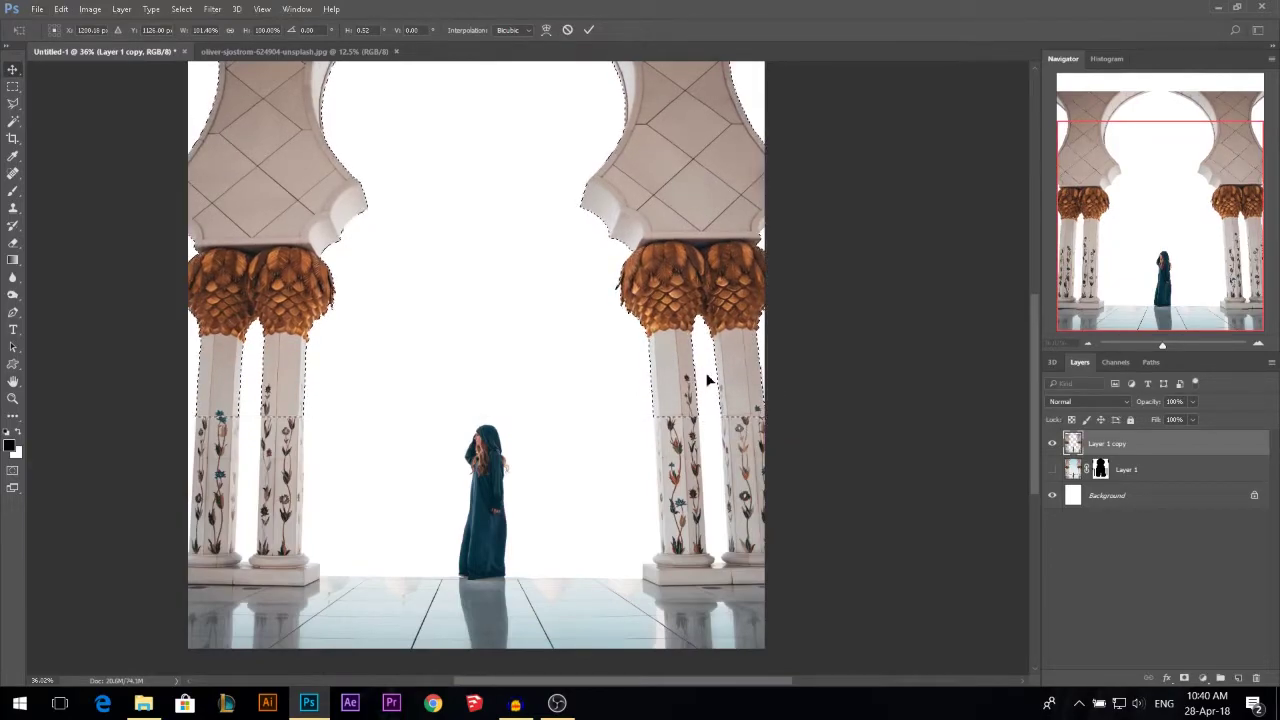
scroll(540, 500, "down", 2)
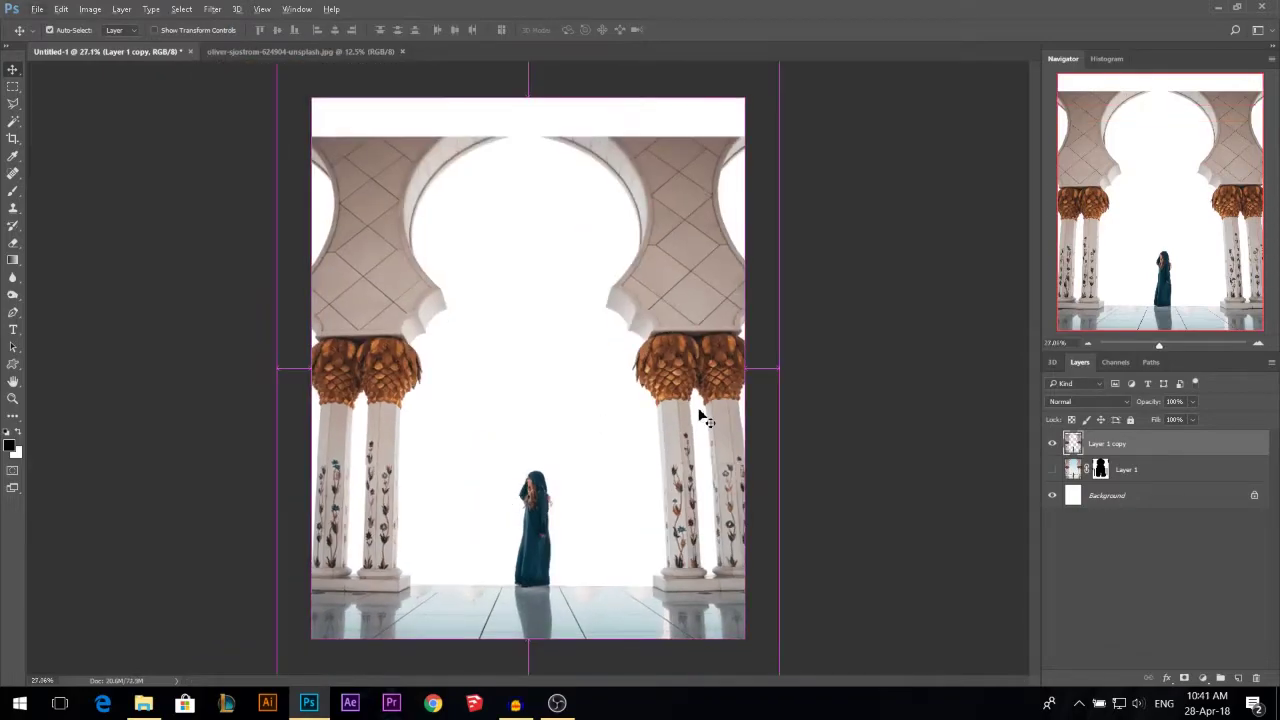
Step: Stretch and reposition Layer 1 copy with Free Transform to cover the empty strip above the arches
key("ctrl+t")
scroll(576, 326, "down", 1)
left_click_drag(530, 104, 538, 72)
left_click_drag(735, 72, 741, 75)
left_click_drag(628, 332, 630, 319)
key("Return")
Step: Select a rectangular area around the woman, reaching from above her head down to the floor at her feet
scroll(520, 560, "up", 5)
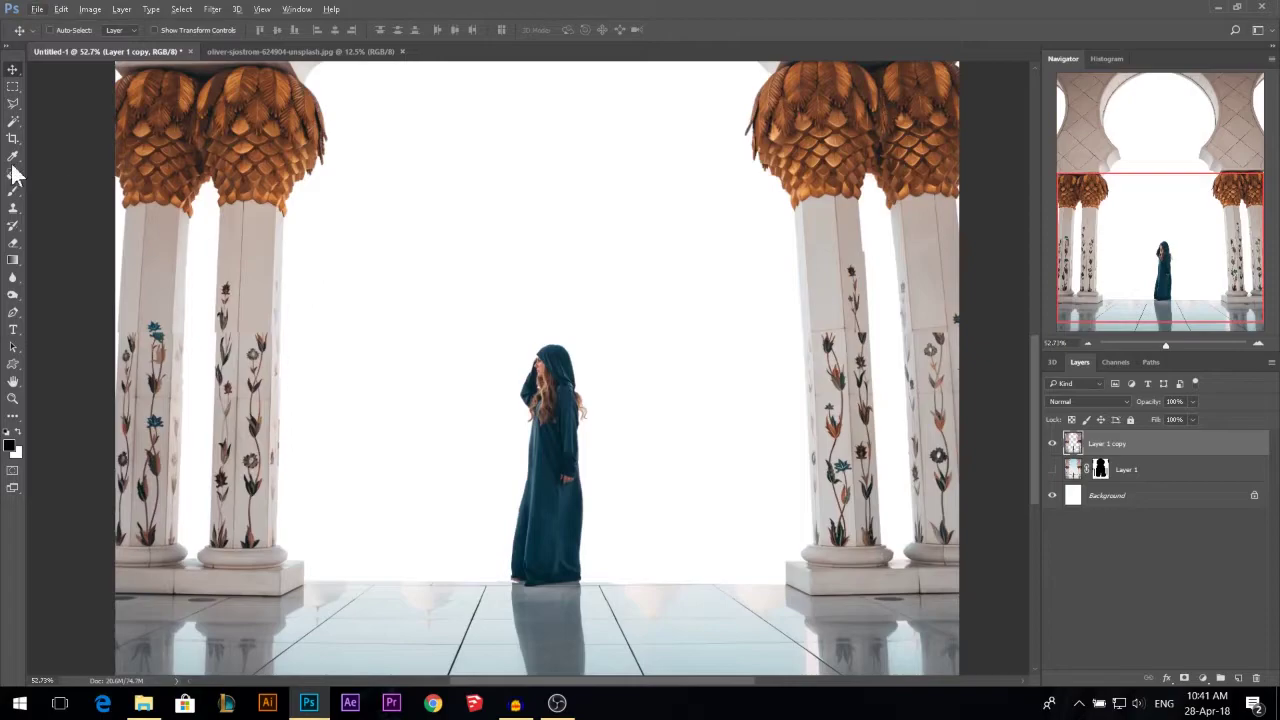
left_click(13, 86)
left_click_drag(452, 302, 651, 585)
Step: Try moving the selected woman down directly on Layer 1 copy, check her feet against the floor, and undo the move
scroll(563, 400, "down", 1)
scroll(563, 400, "down", 4)
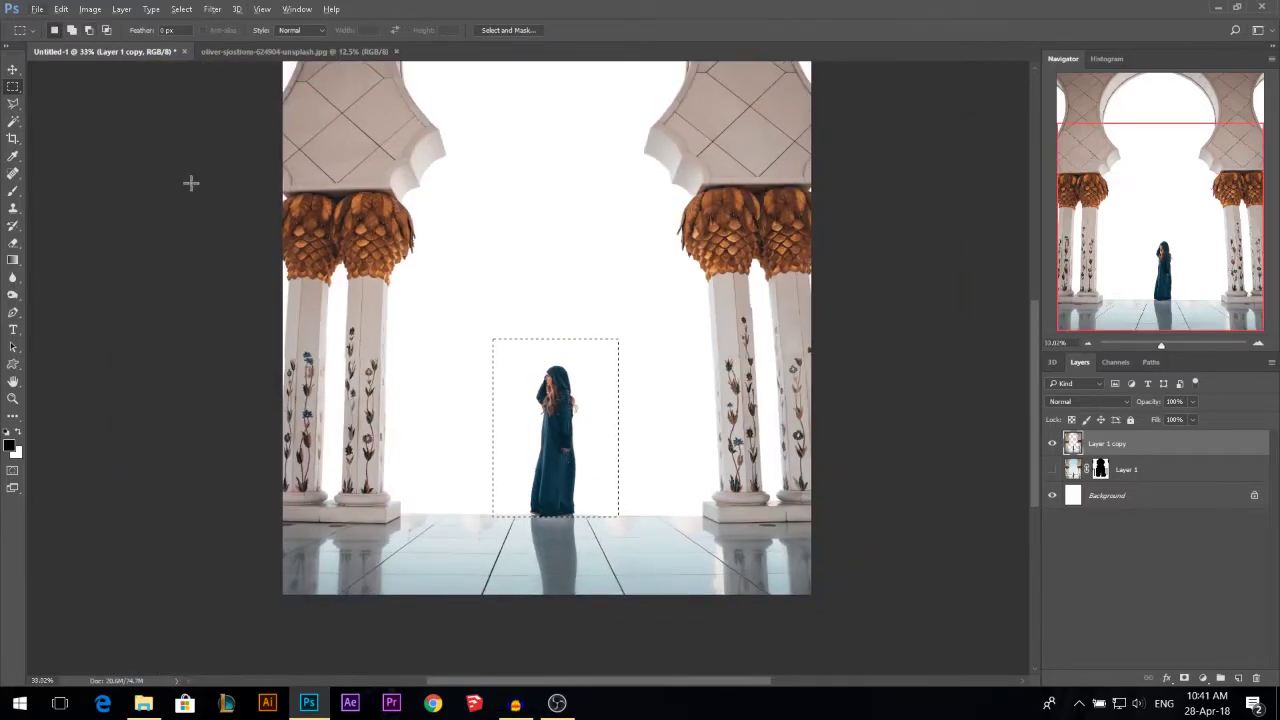
left_click_drag(561, 438, 585, 459)
left_click(13, 69)
scroll(561, 530, "up", 5)
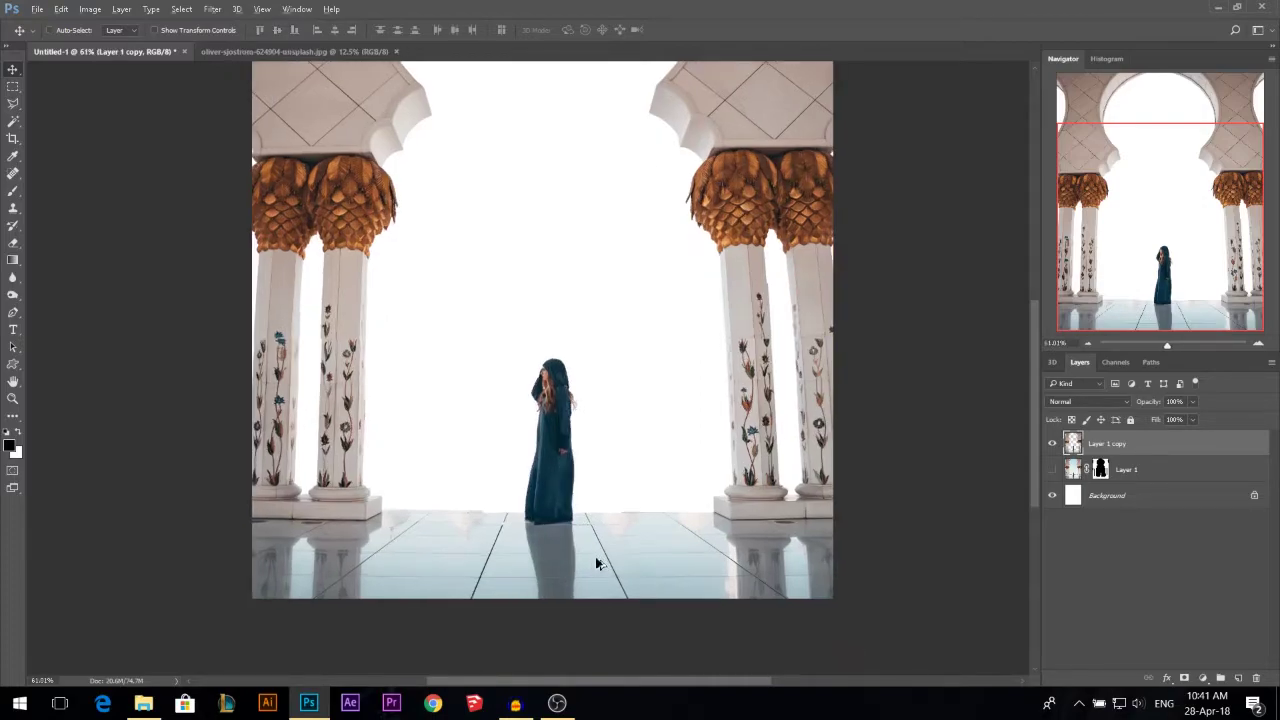
scroll(356, 510, "up", 2)
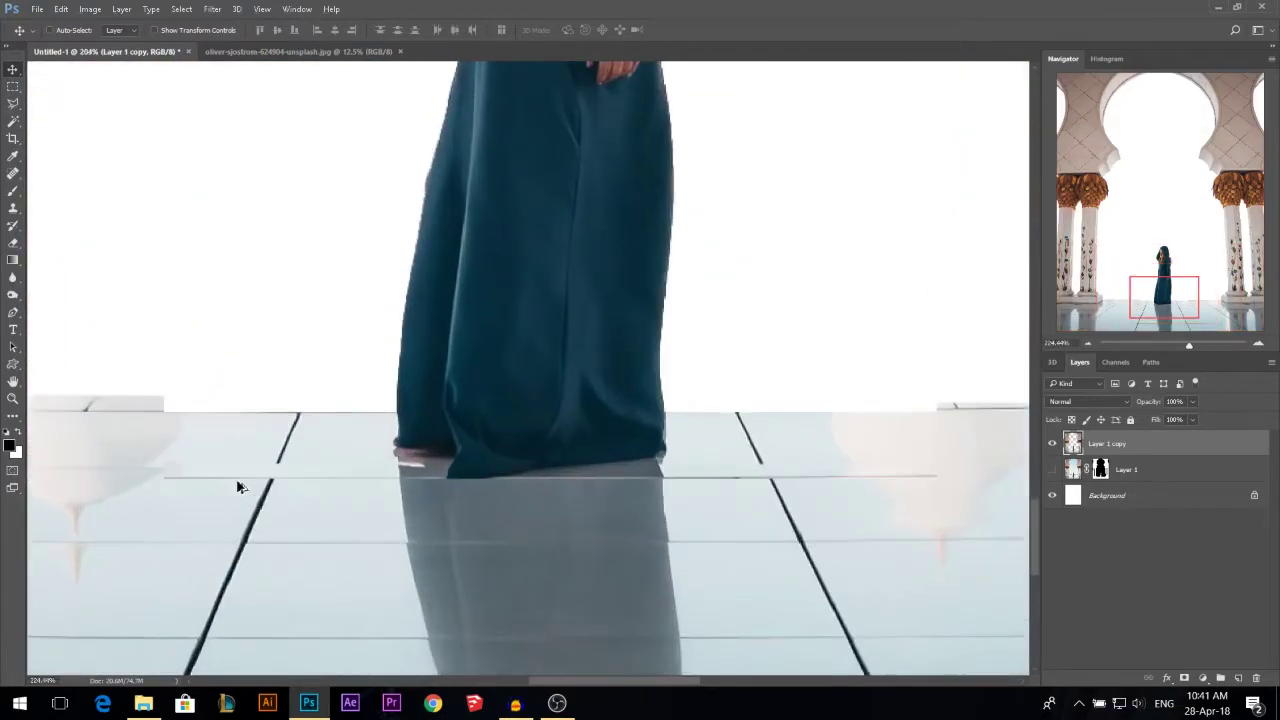
scroll(300, 485, "down", 1)
key("ctrl+alt+z")
key("ctrl+alt+z")
scroll(541, 506, "down", 5)
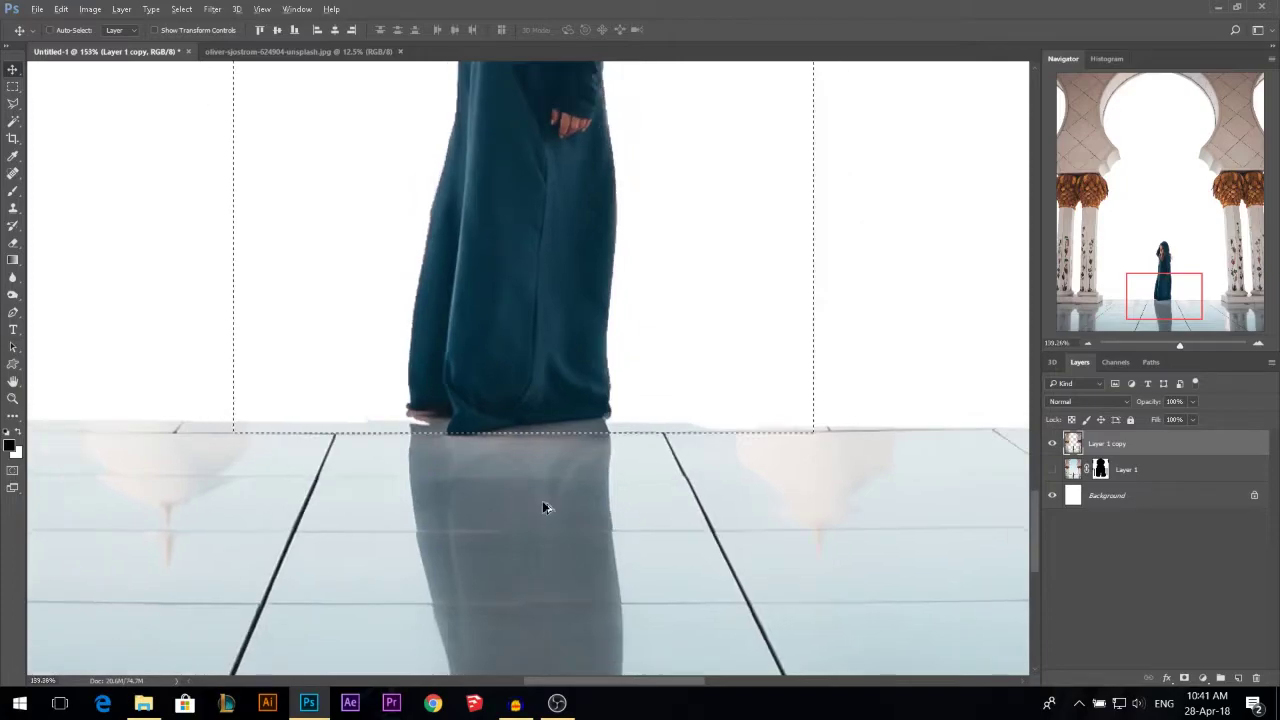
Step: Copy the selected woman onto a new layer, test it by moving it aside, and undo that move
key("ctrl+shift+alt+n")
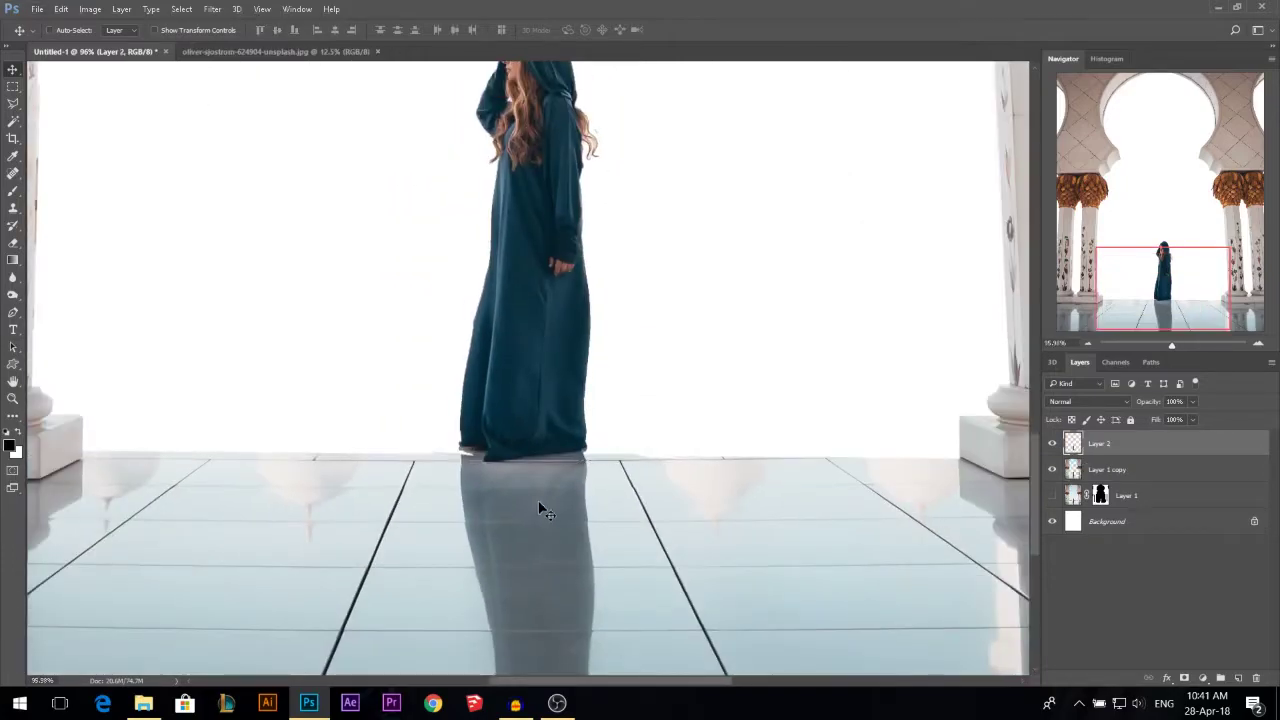
scroll(540, 509, "down", 2)
left_click_drag(617, 423, 720, 320)
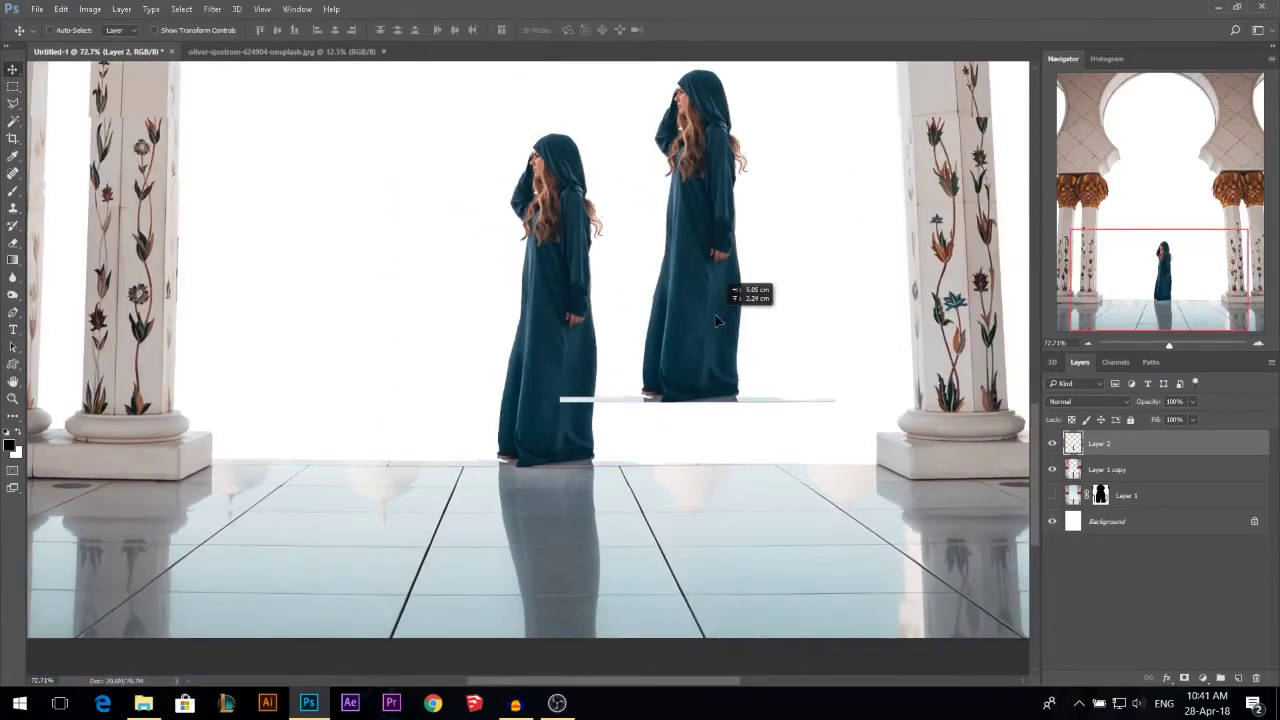
key("ctrl+z")
Step: Hide the woman's separate layer and delete the woman above the floor line from Layer 1 copy using a polygonal selection
scroll(542, 453, "up", 4)
left_click(1051, 443)
left_click(1085, 470)
scroll(863, 490, "down", 2)
key("m")
left_click(13, 103)
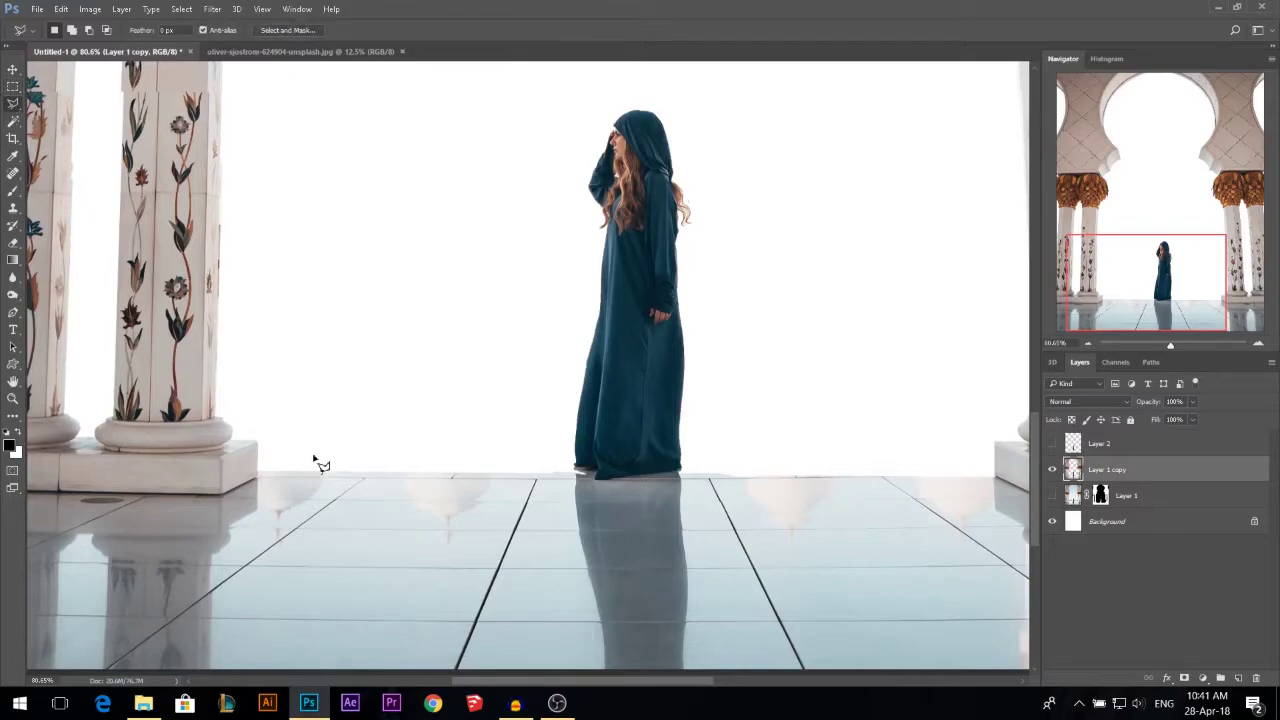
left_click(258, 459)
left_click(520, 98)
left_click(768, 98)
left_click(993, 477)
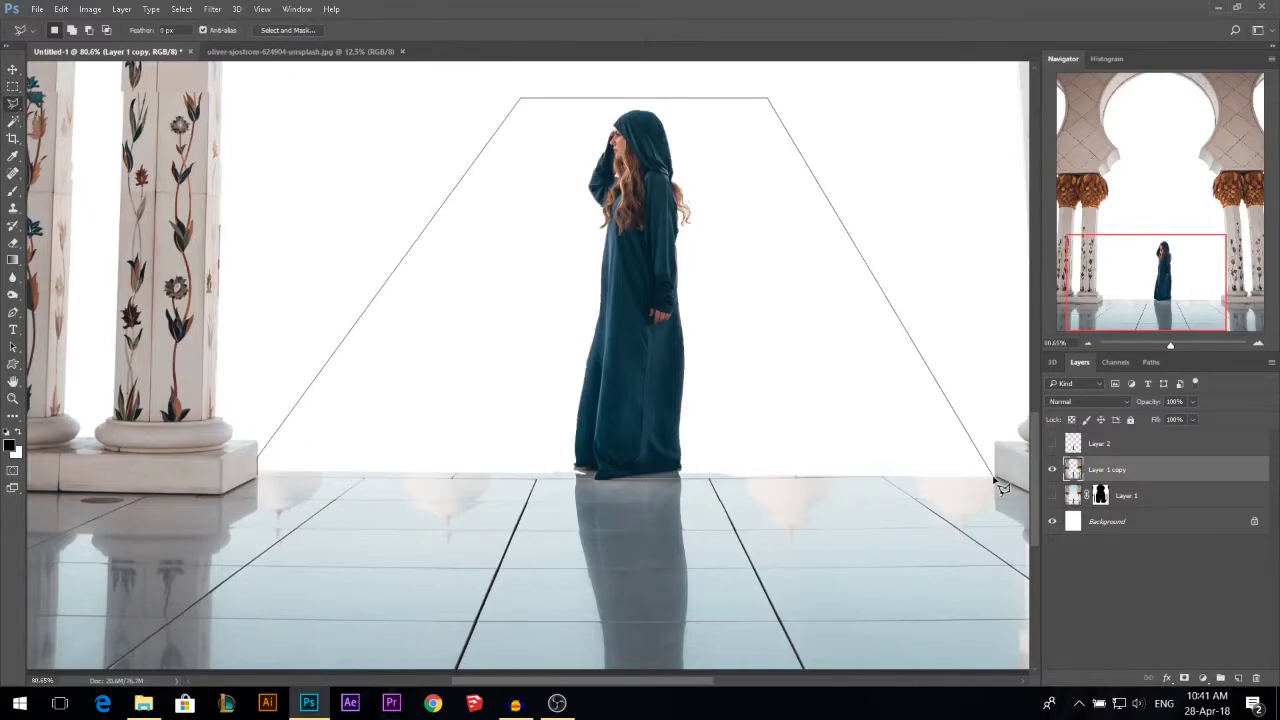
double_click(259, 478)
key("Delete")
key("ctrl+d")
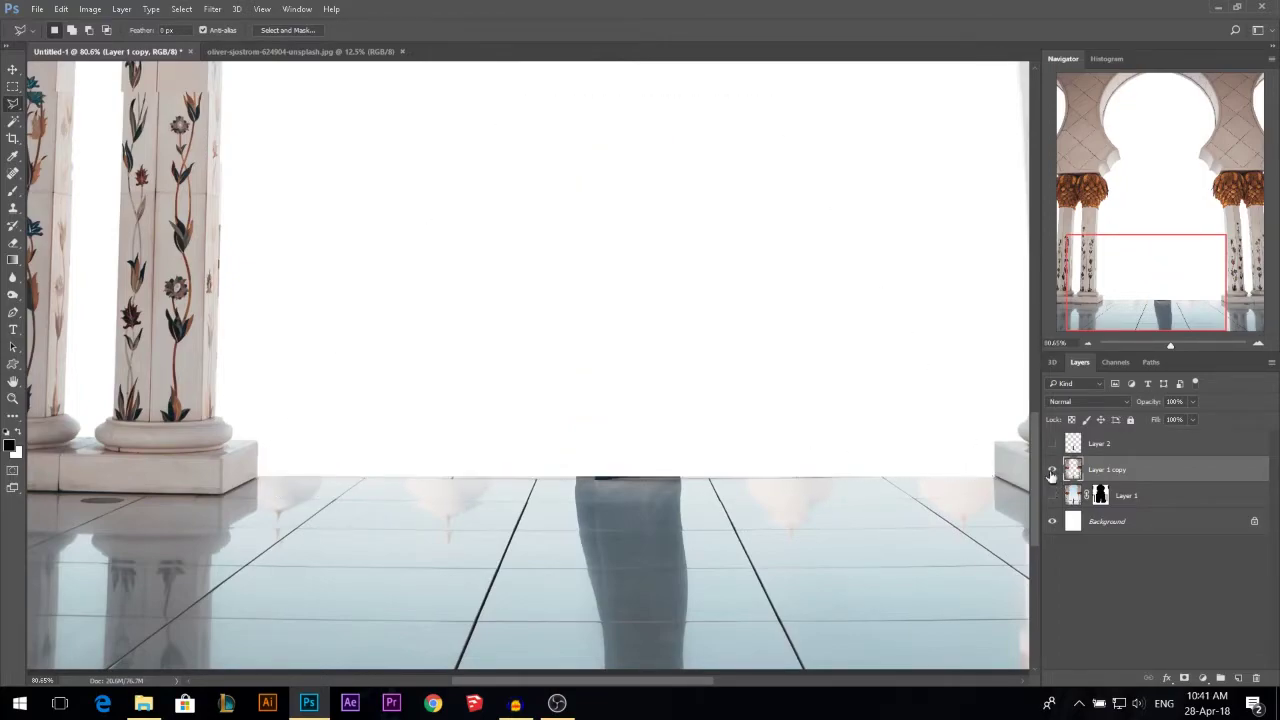
Step: Show the woman's separate layer and move it up so its base clears the floor edge
left_click(1053, 444)
left_click(1098, 445)
key("v")
left_click_drag(658, 402, 664, 377)
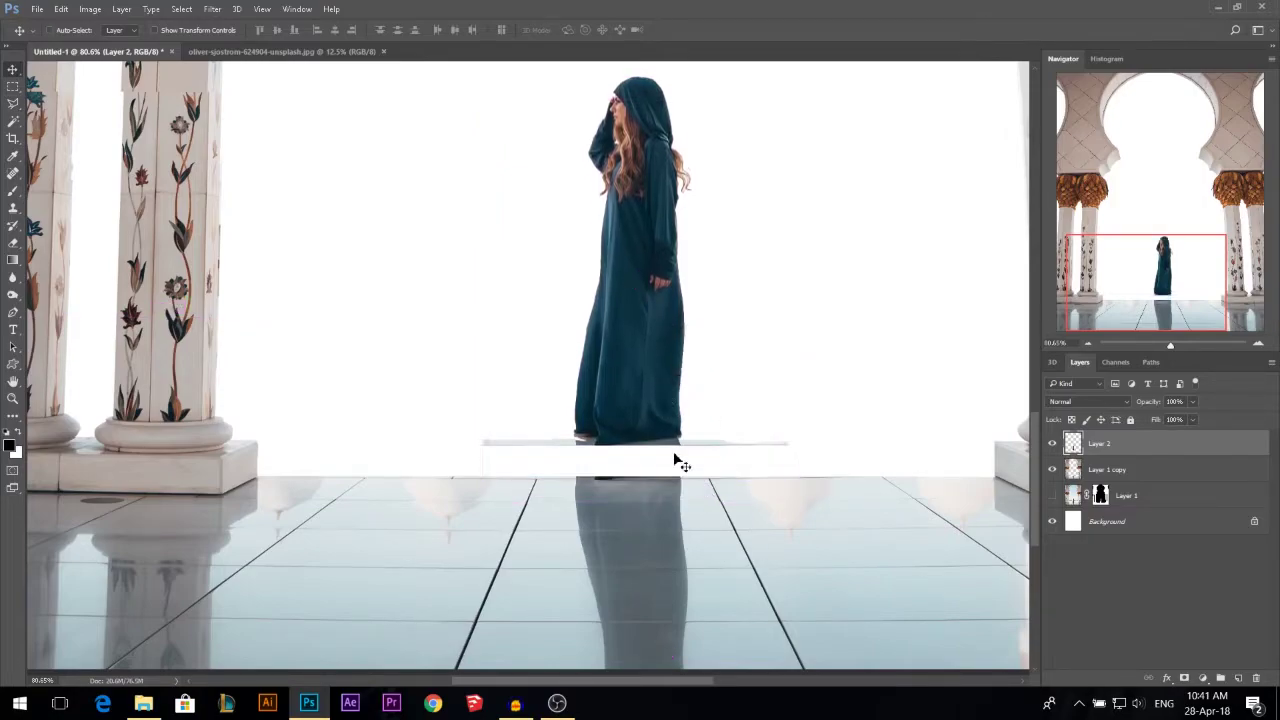
Step: Delete the leftover floor strips around the woman's feet on Layer 2 with polygonal selections, and deselect
left_click(12, 104)
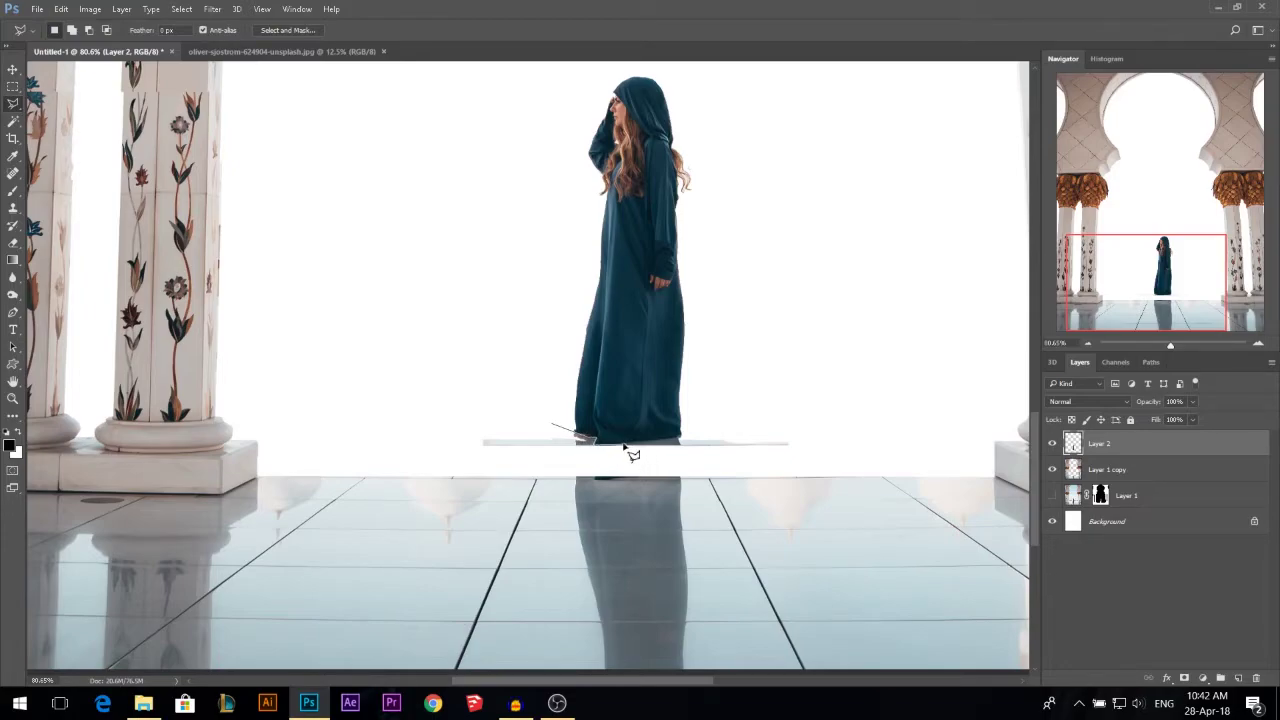
left_click(698, 440)
left_click(838, 404)
left_click(850, 464)
left_click(560, 486)
double_click(405, 467)
left_click(457, 419, "shift")
left_click(505, 421)
left_click(526, 472)
double_click(455, 461)
key("Delete")
key("ctrl+d")
Step: Move the cut-out woman down so her feet meet her reflection on the floor
key("v")
left_click_drag(650, 318, 645, 378)
scroll(632, 414, "down", 7)
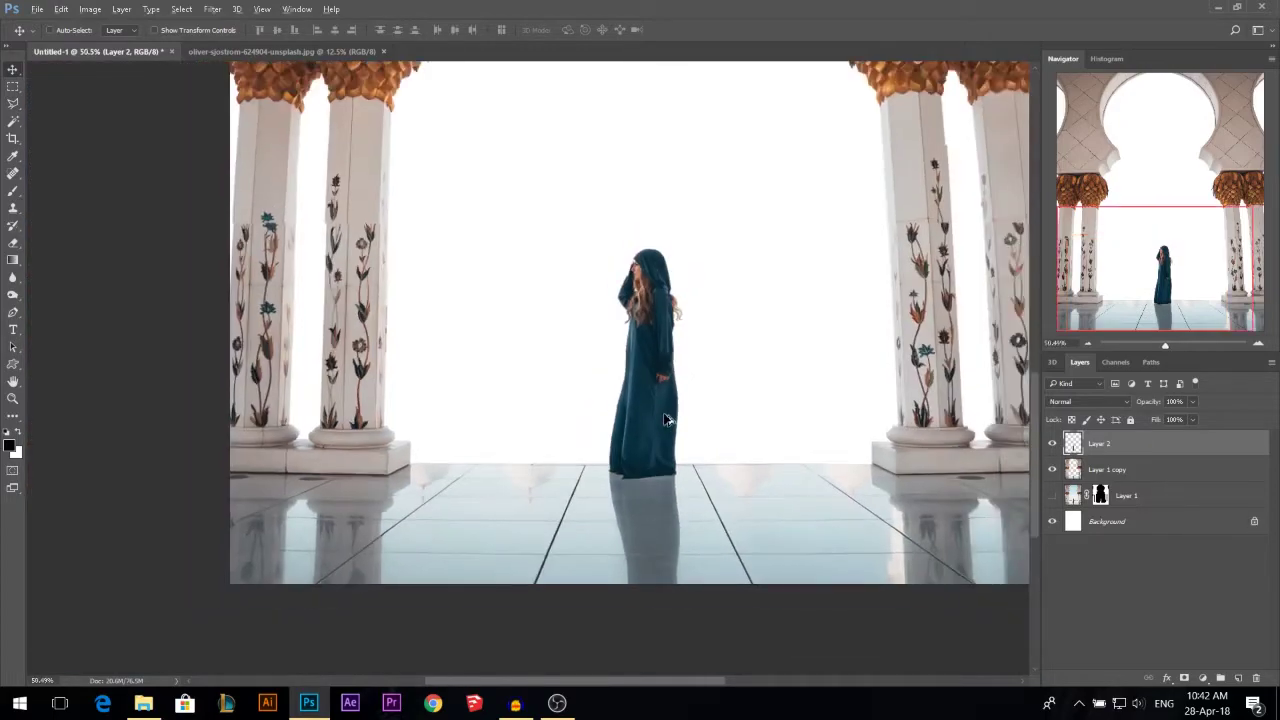
Step: Merge Layer 2 with Layer 1 copy, test the merged layer by moving it sideways, and undo that move
left_click(1132, 470, "shift")
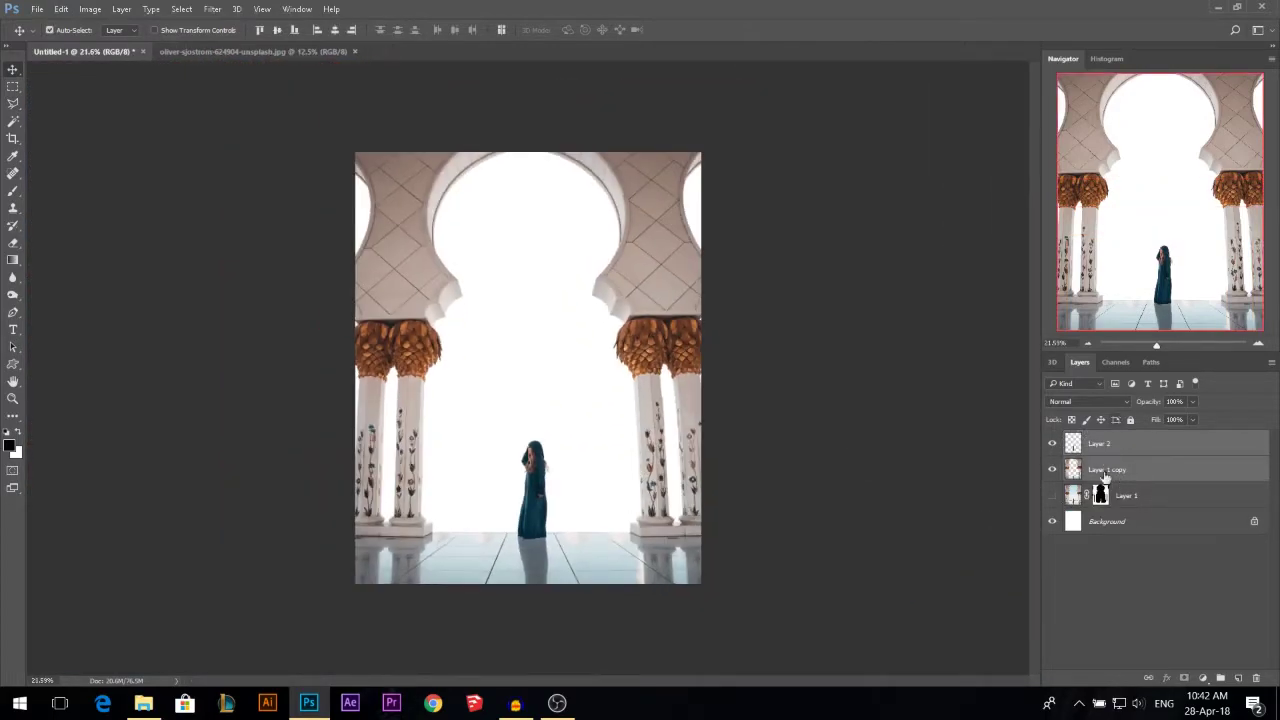
key("ctrl+e")
mouse_move(634, 443)
left_mouse_down()
mouse_move(614, 463)
mouse_move(612, 443)
left_mouse_up()
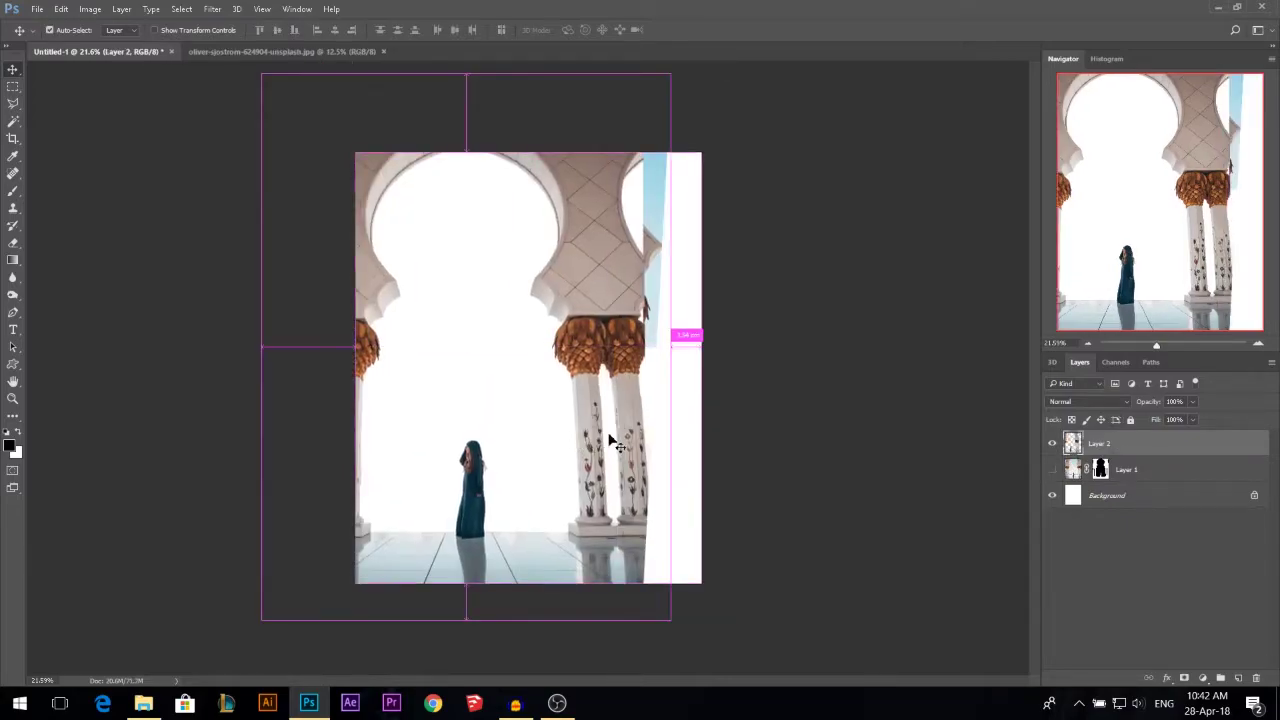
key("ctrl+z")
scroll(686, 451, "up", 2)
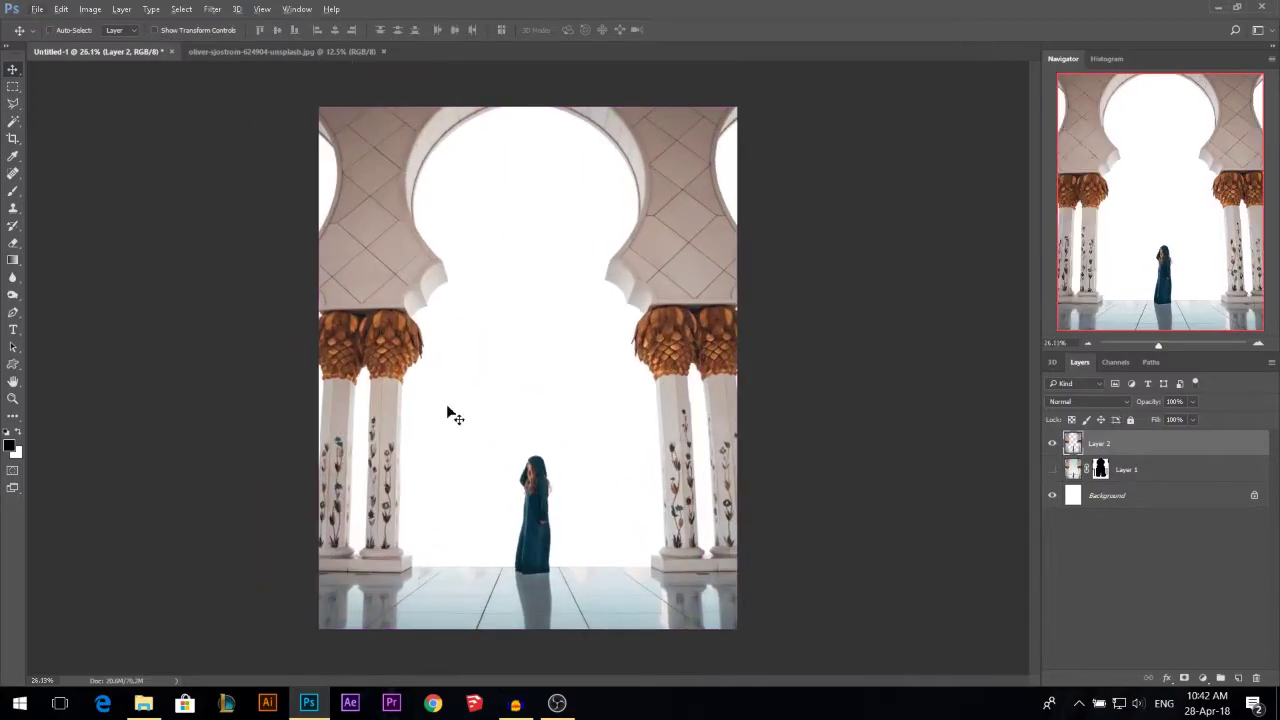
Step: Place the sea-of-clouds photo from the Stocks folder beneath Layer 2 and move it down behind the woman
left_click(143, 703)
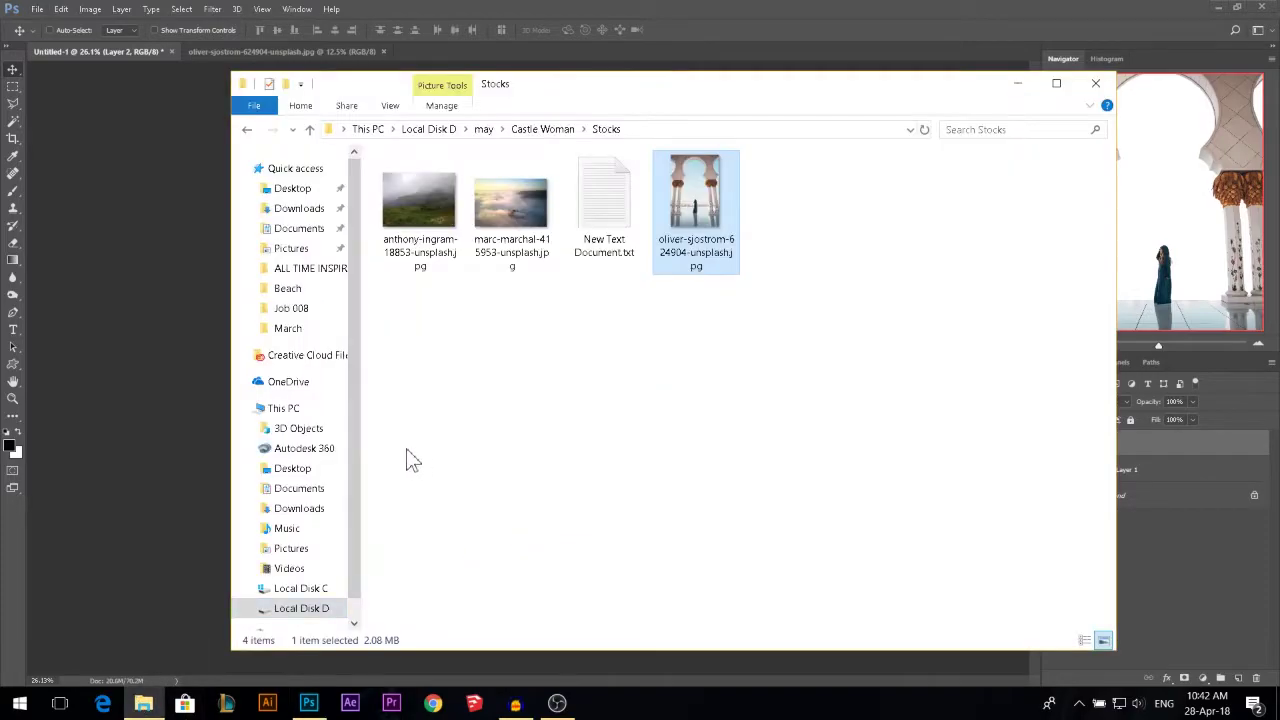
left_click_drag(503, 213, 452, 535)
key("Return")
left_click_drag(1092, 456, 1094, 482)
left_click_drag(575, 400, 573, 537)
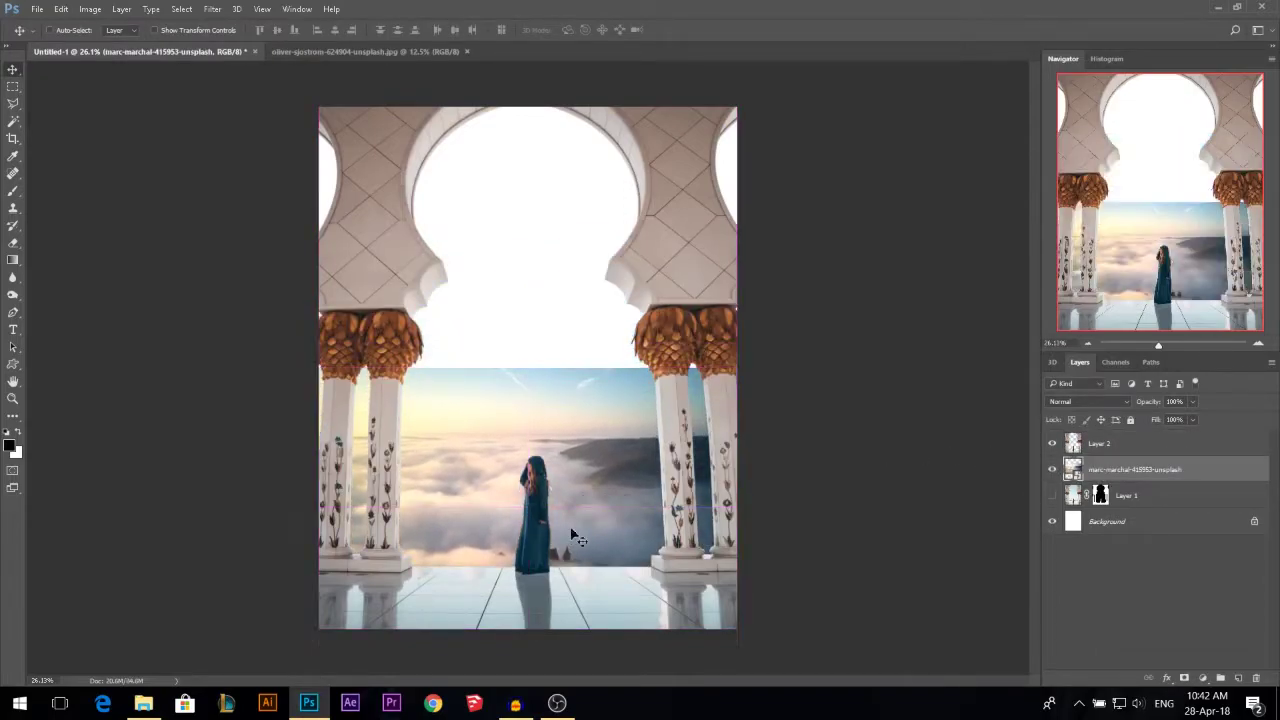
Step: Add a layer mask to the cloud photo and fade its upper edge into white with downward black-to-transparent gradients
left_click(1184, 678)
left_click(12, 262)
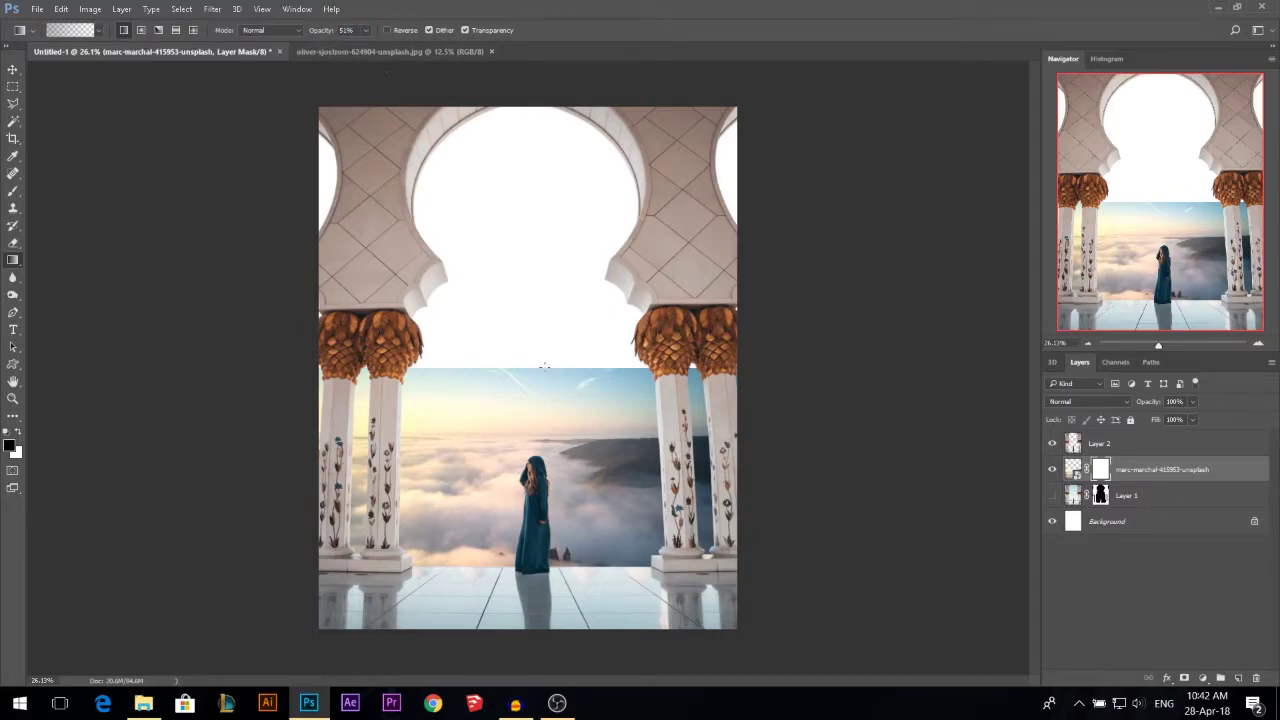
left_click_drag(537, 354, 539, 434)
left_click_drag(535, 353, 535, 396)
left_click_drag(535, 353, 531, 420)
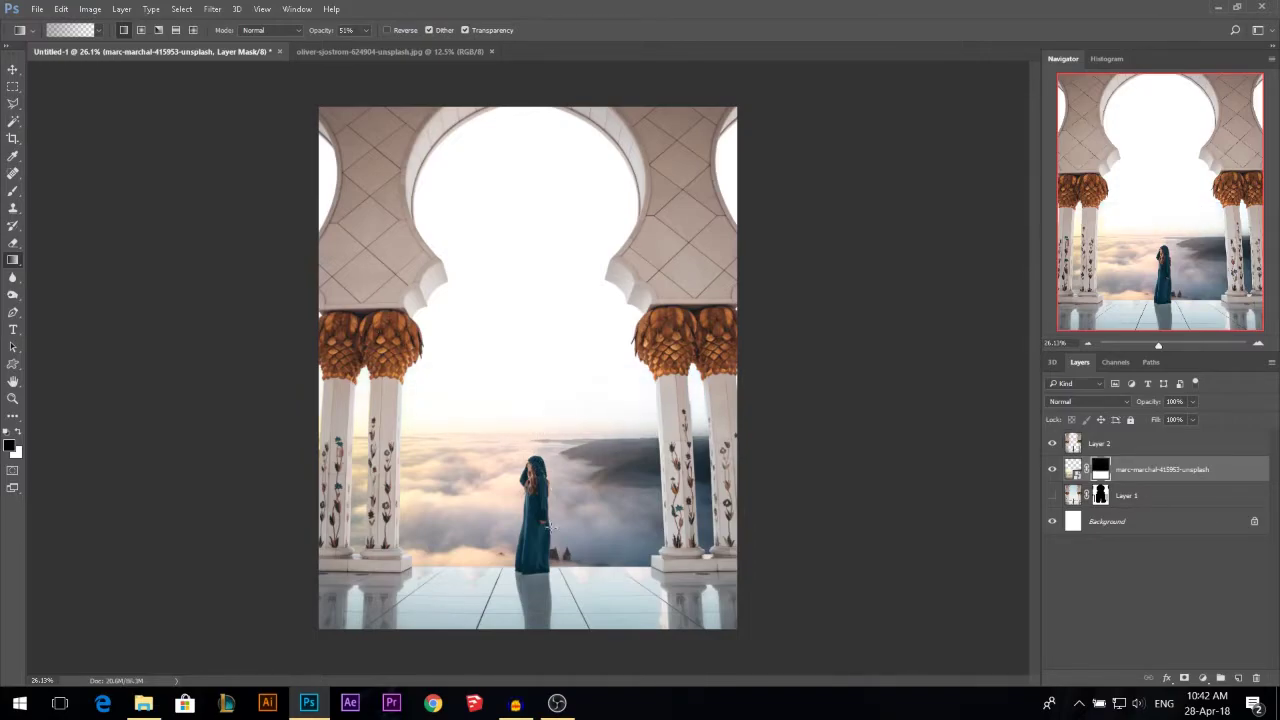
Step: Apply a perspective transform to the cloud photo, flaring its lower edge to about 167% width and reducing the height to about 94%
key("v")
key("ctrl+t")
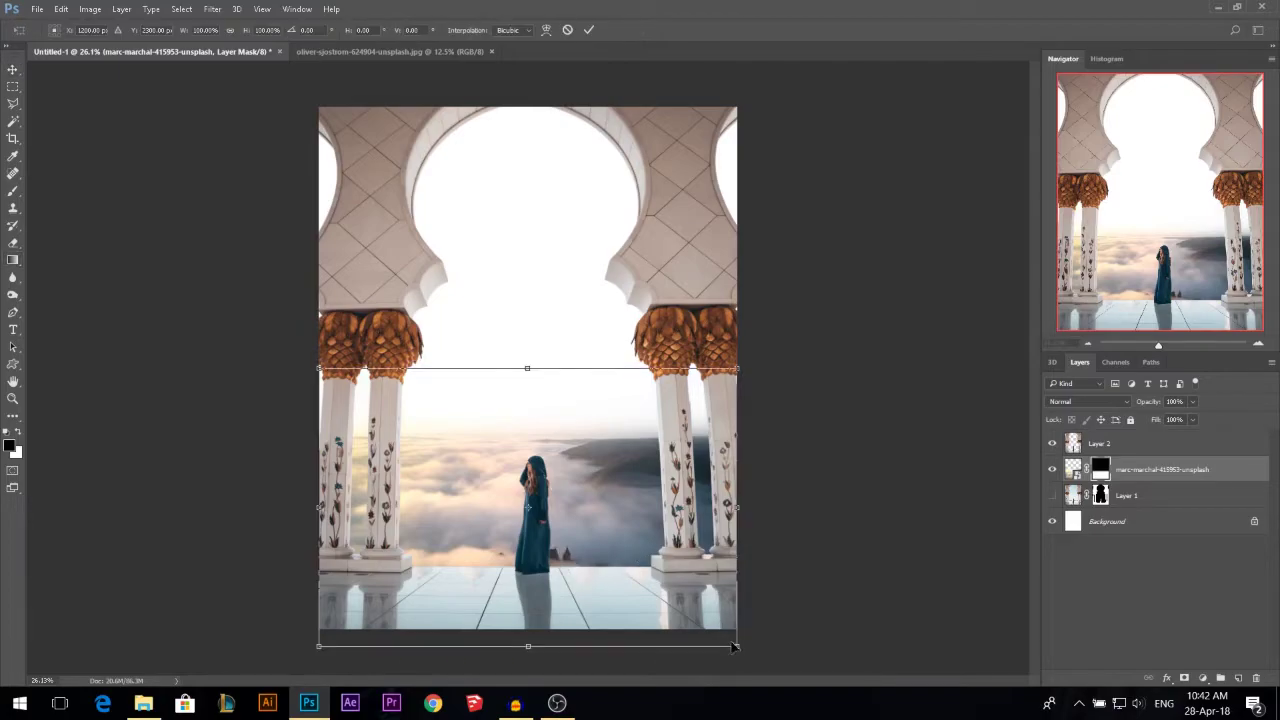
left_click_drag(733, 647, 830, 646)
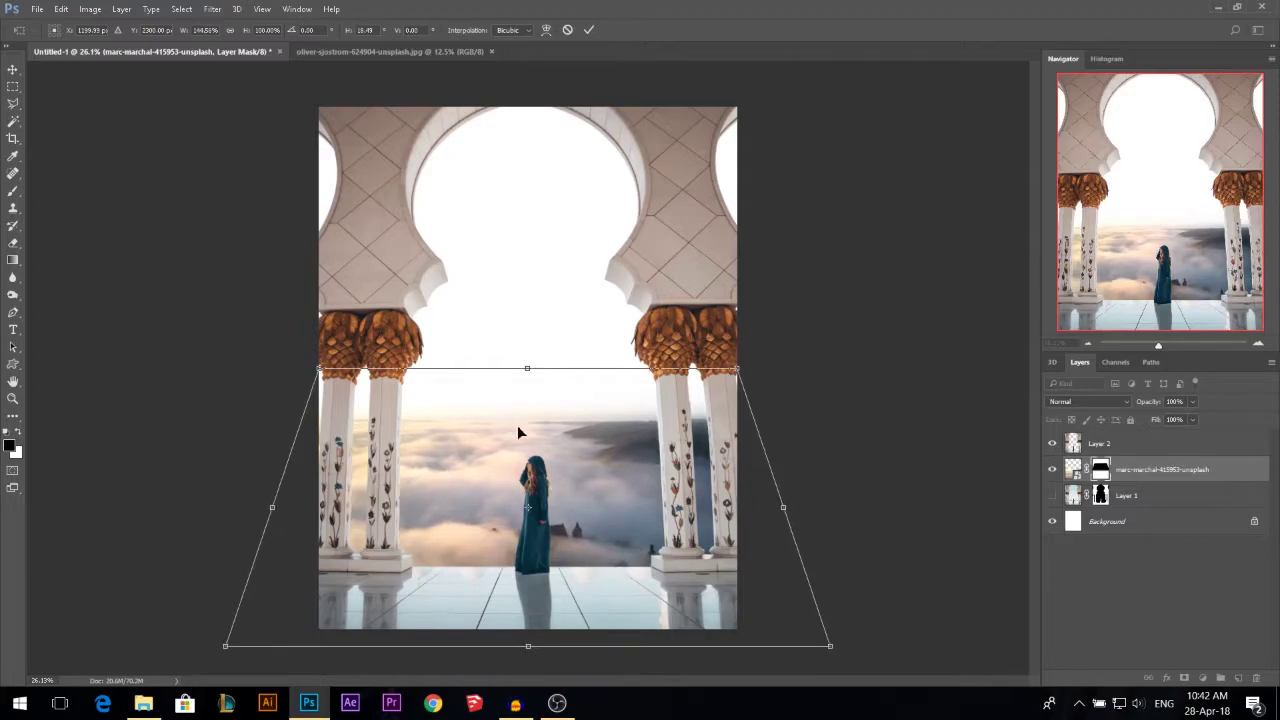
left_click_drag(835, 658, 877, 646)
left_click_drag(528, 369, 533, 383)
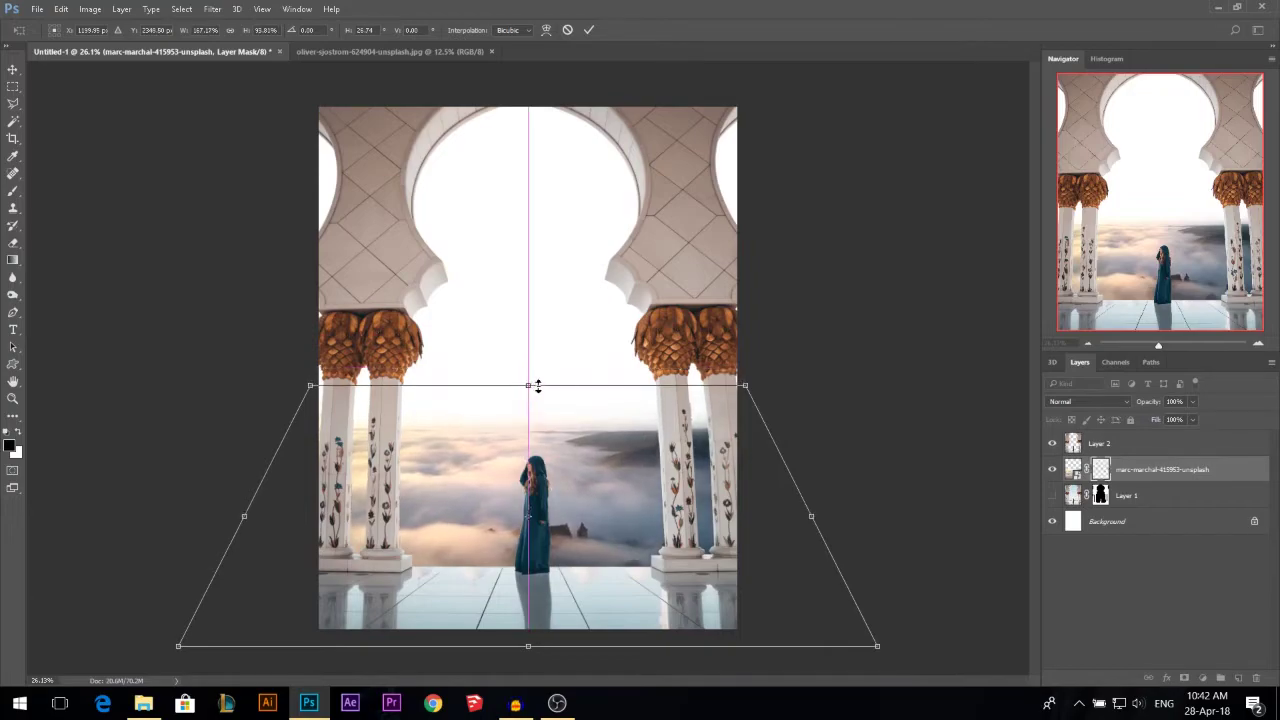
key("Return")
Step: Set up the Clone Stamp with an irregular cloud-textured brush, 100% opacity and sampling from the current layer only
key("s")
right_click(578, 488)
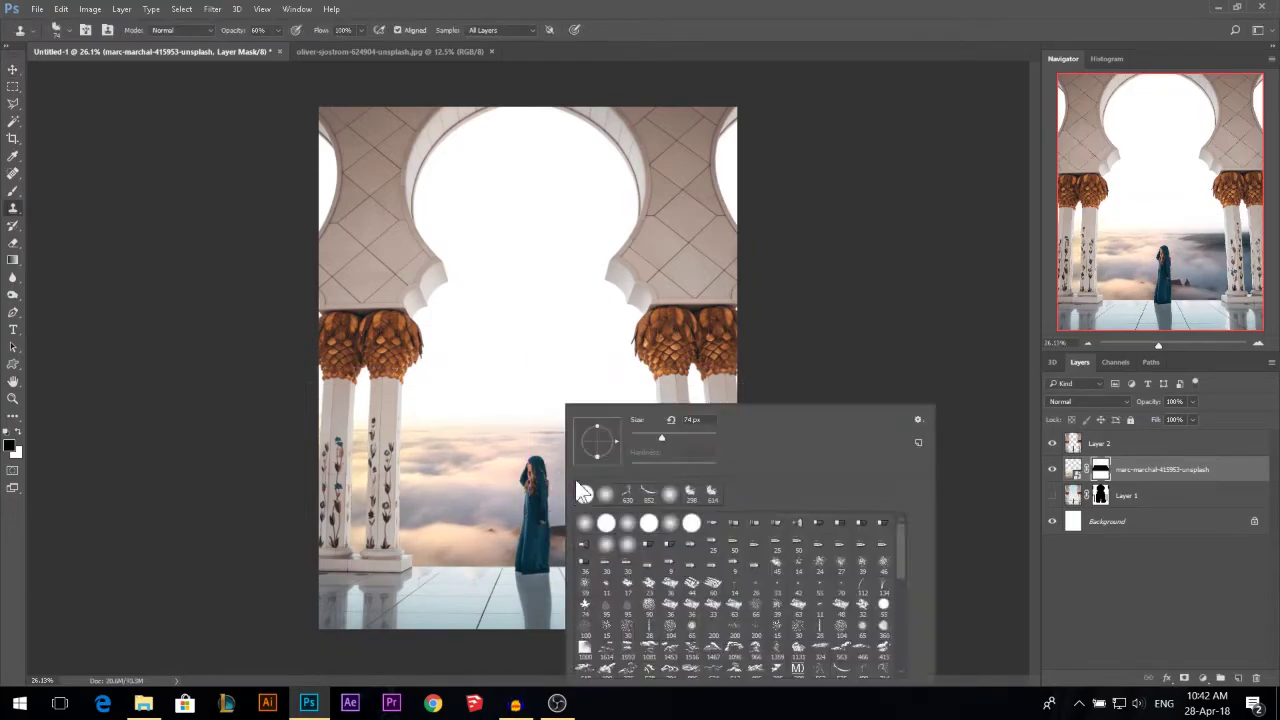
left_click(711, 495)
right_click(469, 468, "alt")
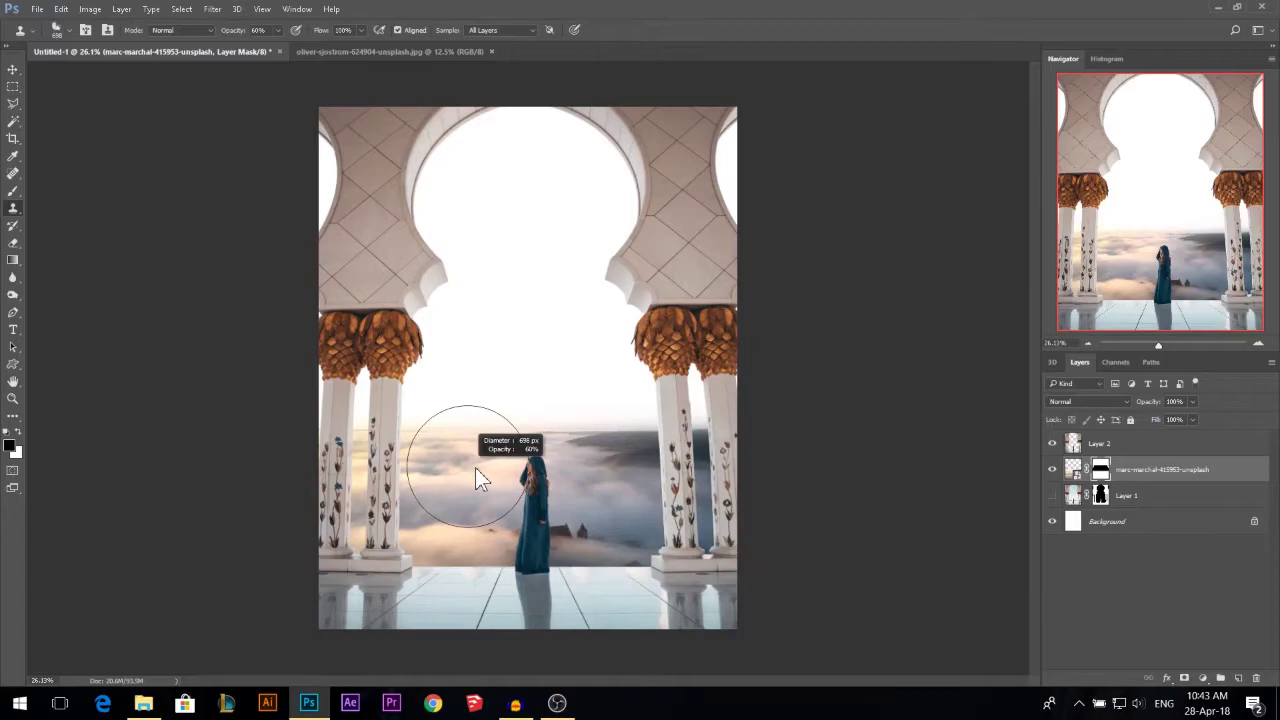
left_click_drag(235, 31, 446, 57)
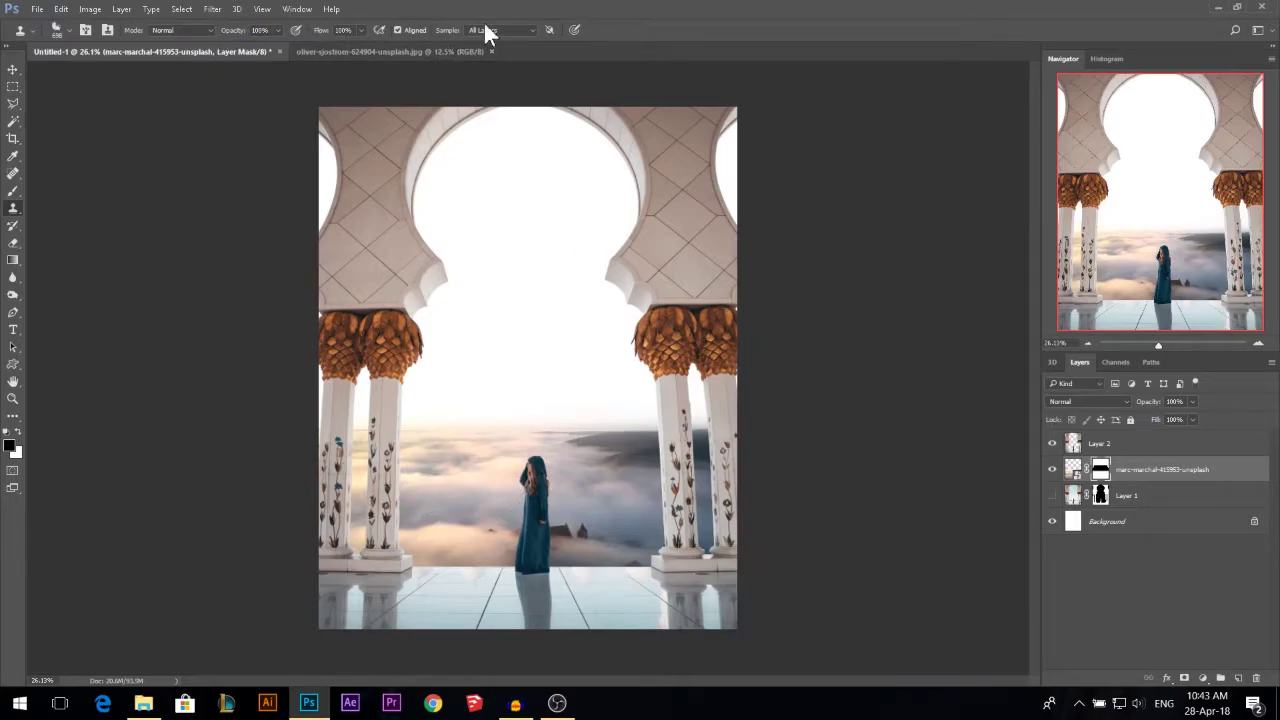
left_click(486, 31)
left_click(490, 41)
Step: Rasterize the masked cloud photo and clone clouds over the castle and trees beside the woman
left_click(577, 410, "alt")
left_click_drag(473, 539, 518, 518)
left_click(1073, 470)
left_click(662, 425)
key("Return")
mouse_move(466, 529)
left_mouse_down()
mouse_move(542, 530)
mouse_move(495, 528)
mouse_move(531, 501)
mouse_move(592, 504)
left_mouse_up()
left_click(510, 503, "alt")
left_click_drag(618, 511, 647, 536)
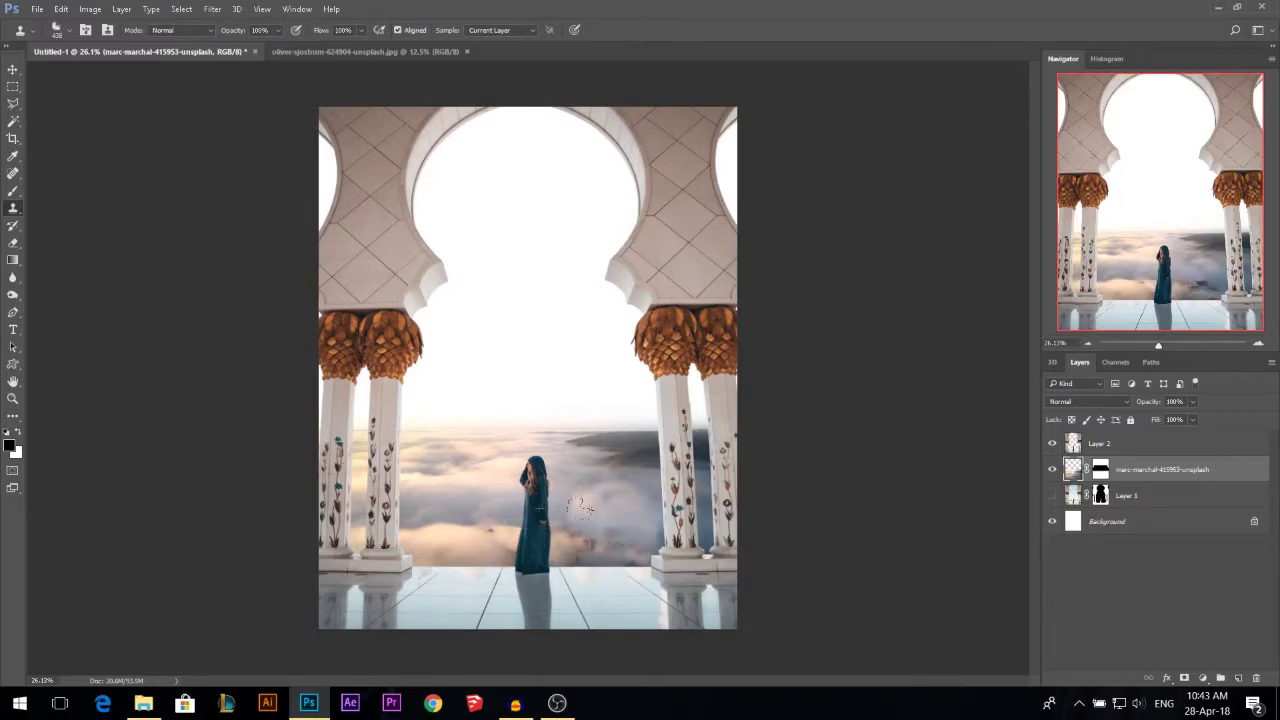
Step: Place the sea-of-clouds photo a second time and put its layer beneath the masked cloud layer
left_click(13, 69)
key("alt+Tab")
left_click_drag(367, 600, 491, 468)
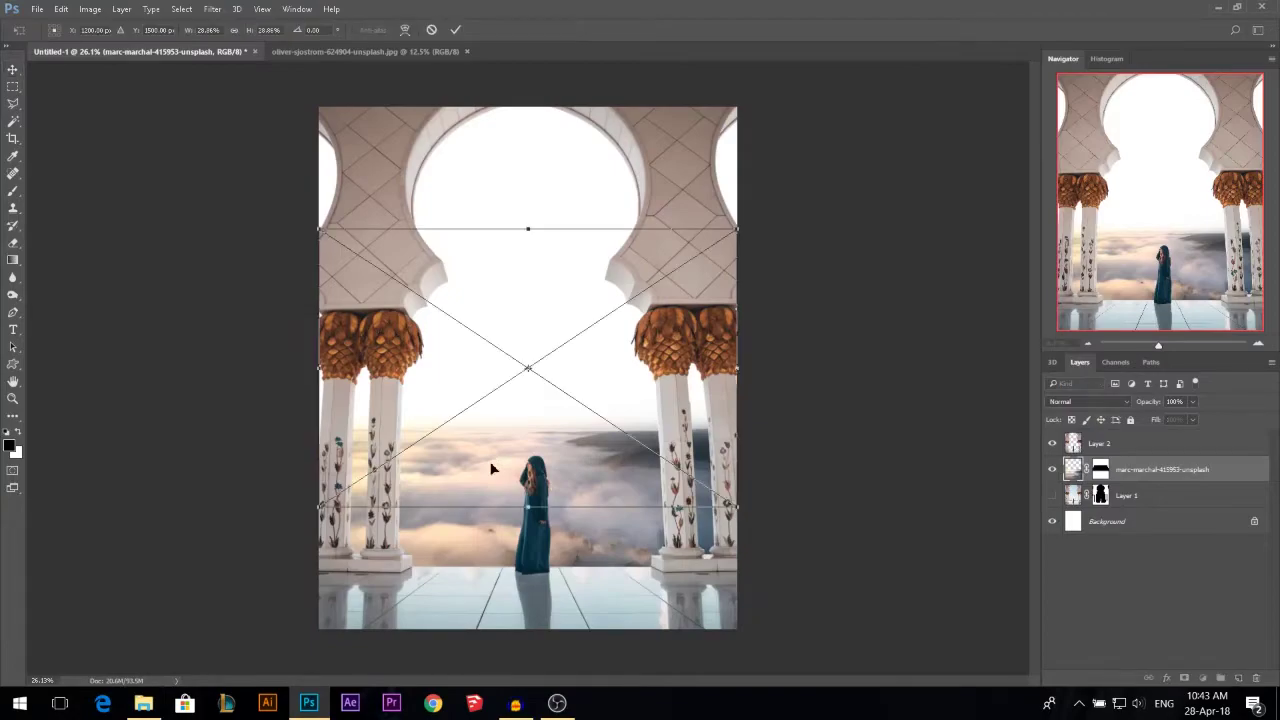
key("Return")
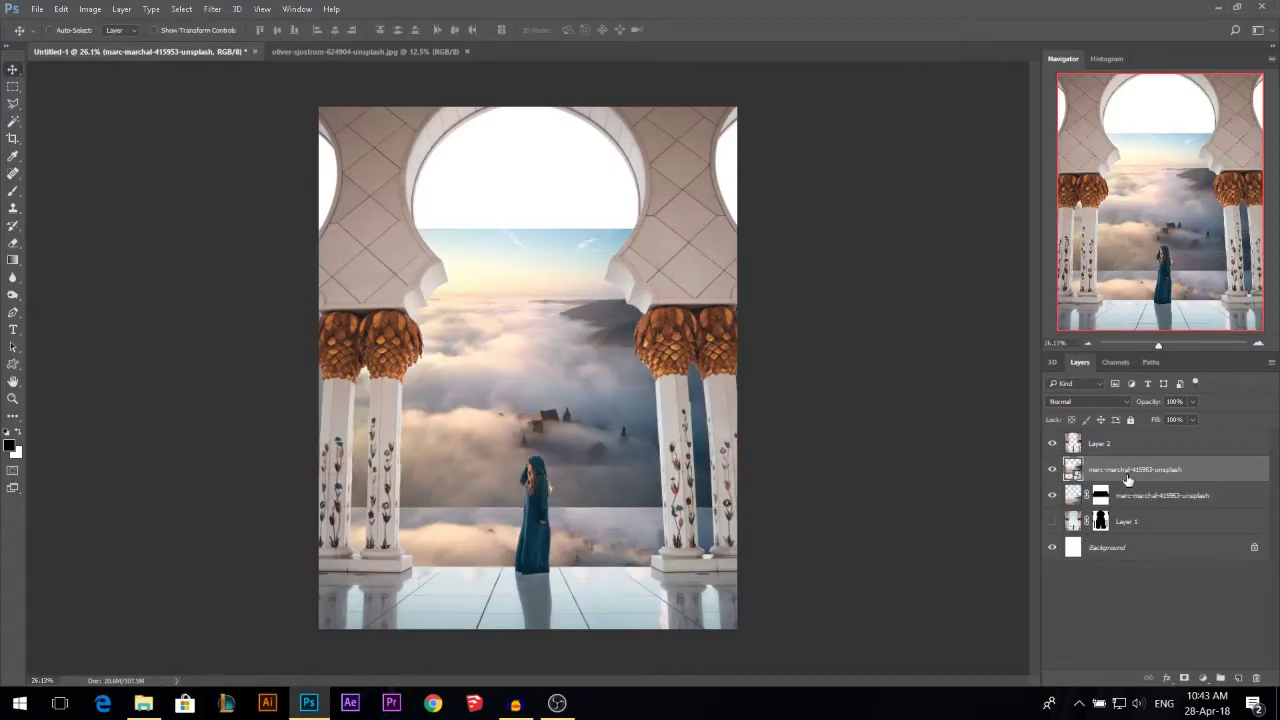
left_click_drag(1102, 500, 1104, 506)
Step: Distort the second cloud photo in perspective with a narrower upper and wider lower edge, flatten it, and move it down slightly
key("ctrl+t")
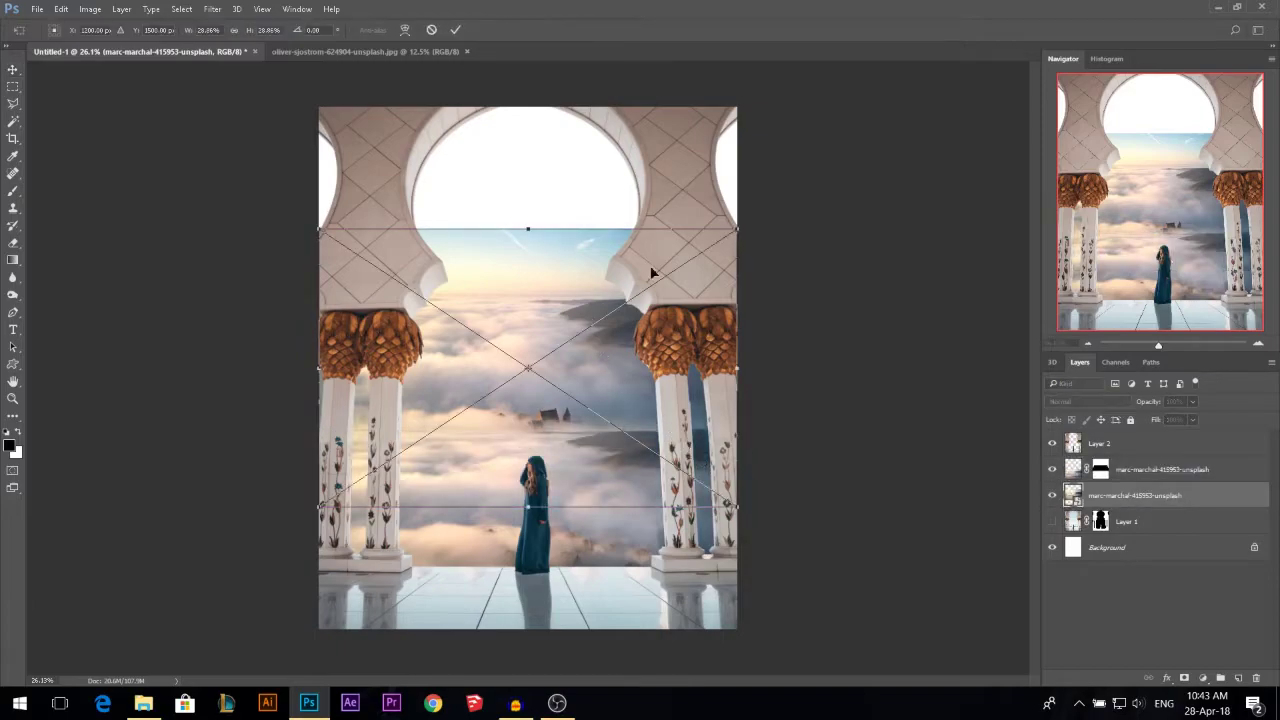
left_click_drag(737, 229, 681, 231)
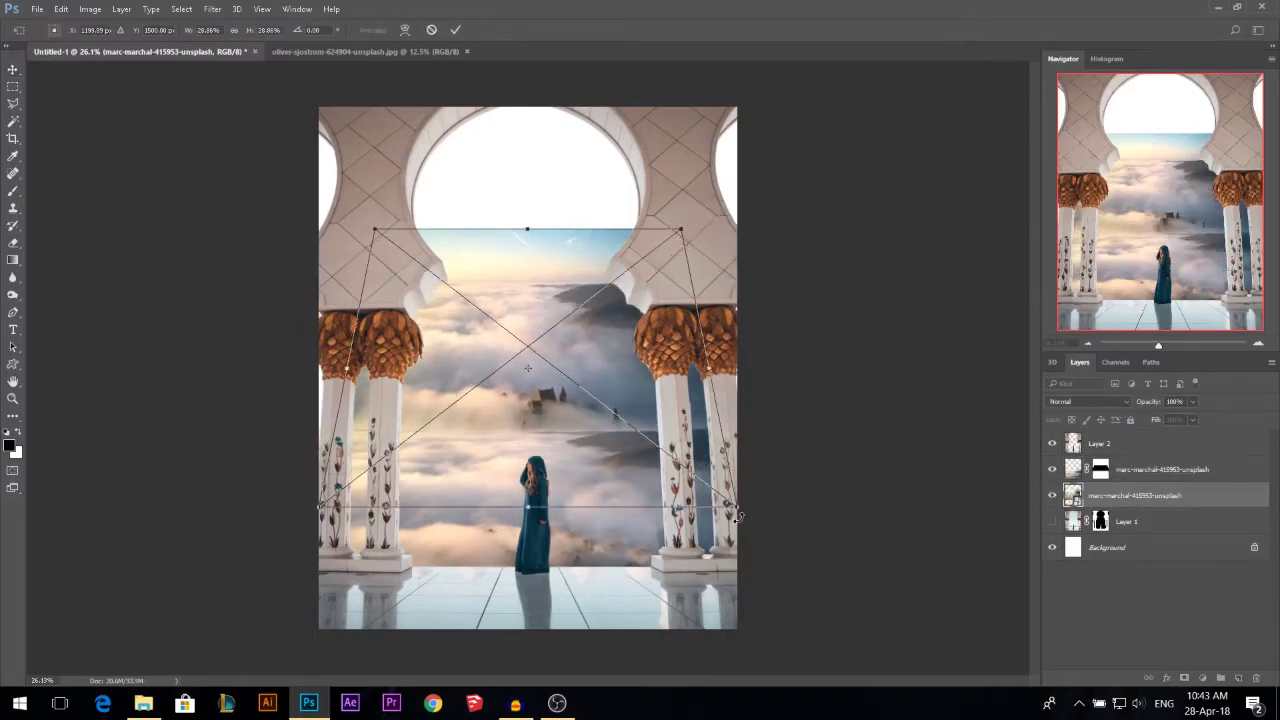
left_click_drag(739, 513, 833, 507)
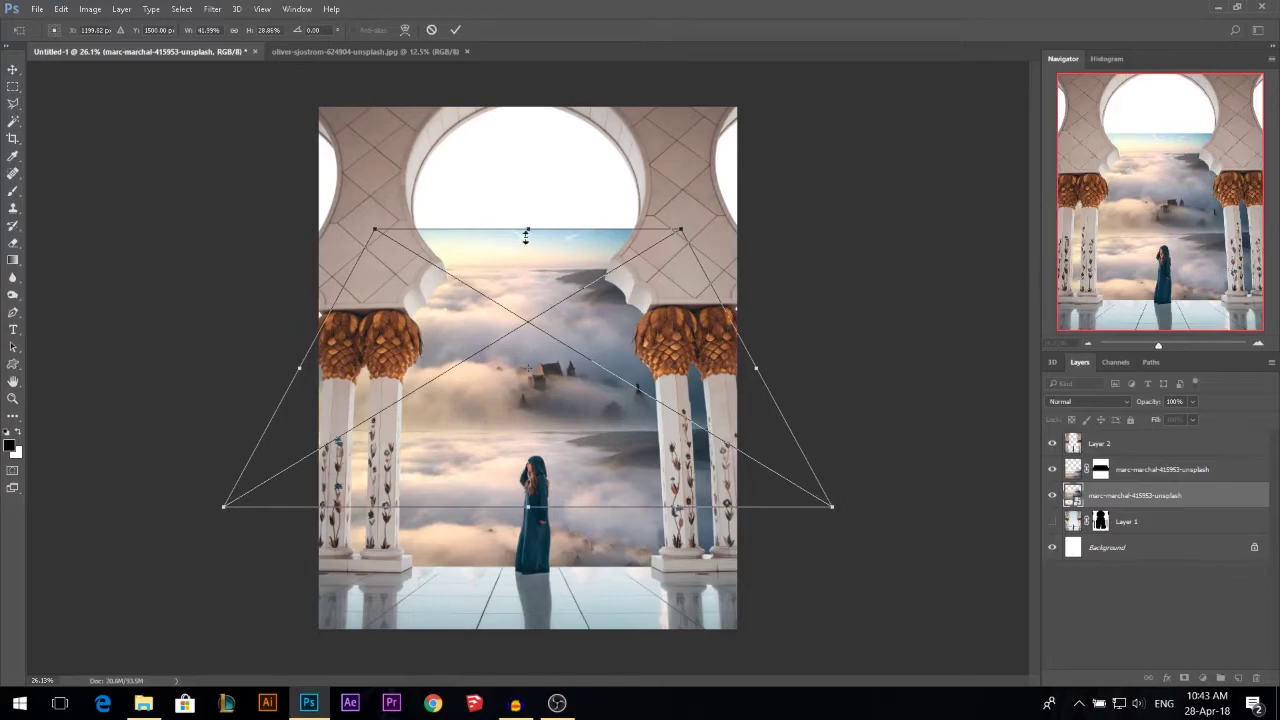
left_click_drag(526, 235, 529, 326)
key("Return")
left_click_drag(529, 371, 536, 400)
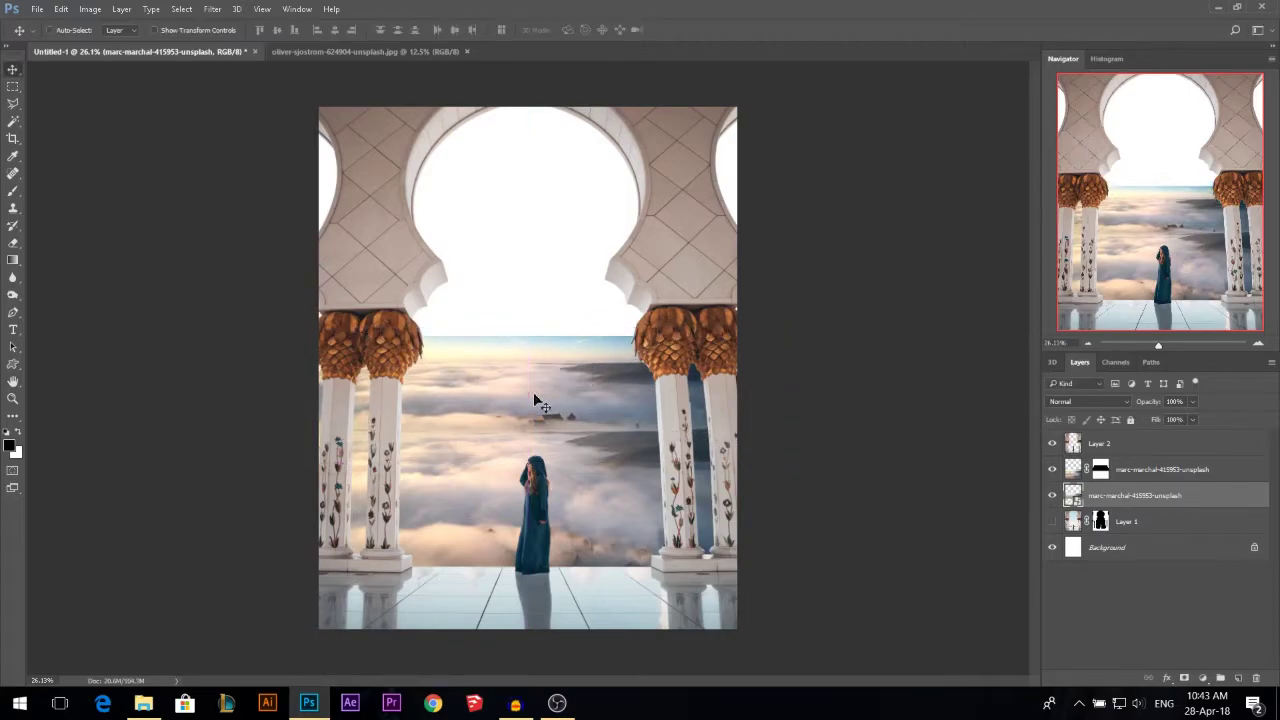
Step: Stretch the second cloud photo upward to the height of the column capitals and narrow its upper edge in perspective
key("ctrl+t")
left_click_drag(529, 337, 534, 309)
left_click_drag(787, 478, 779, 472)
mouse_move(703, 311)
left_mouse_down()
mouse_move(735, 318)
mouse_move(681, 318)
left_mouse_up()
key("Return")
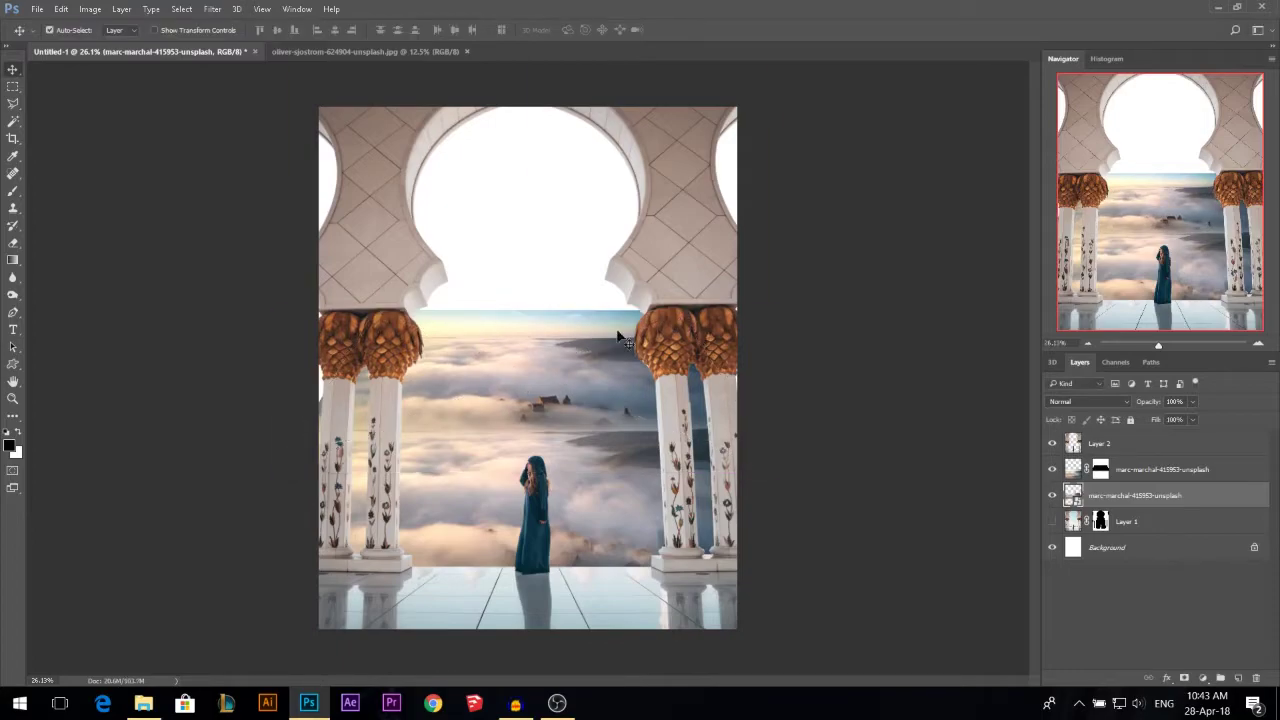
left_click_drag(531, 310, 530, 294)
key("Return")
Step: Flatten the second cloud photo by lowering its upper edge, and shift the layer up slightly
scroll(636, 449, "up", 6)
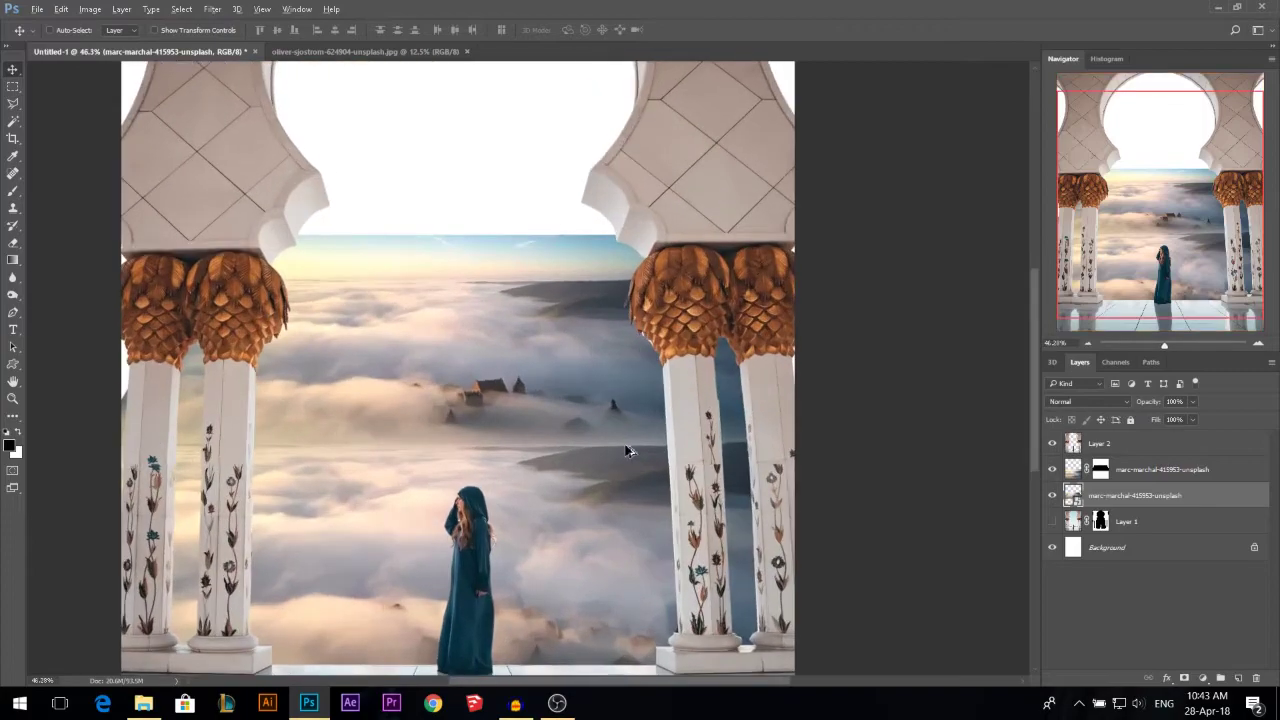
scroll(561, 398, "down", 6)
key("ctrl+t")
left_click_drag(528, 298, 529, 361)
left_click_drag(549, 474, 548, 450)
key("Return")
Step: Place the foggy hillside photo from the Stocks folder beneath both cloud layers and move it up slightly
key("alt+Tab")
left_click_drag(445, 262, 476, 470)
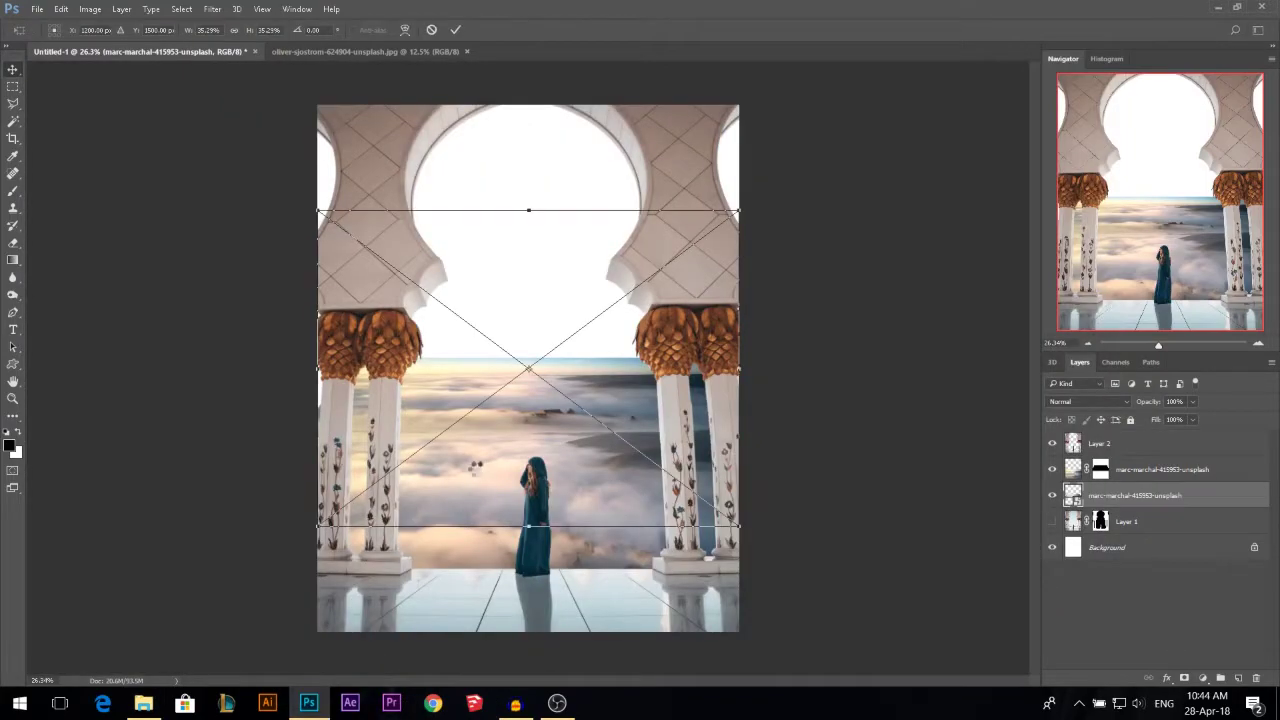
key("Return")
left_click_drag(1153, 508, 1148, 524)
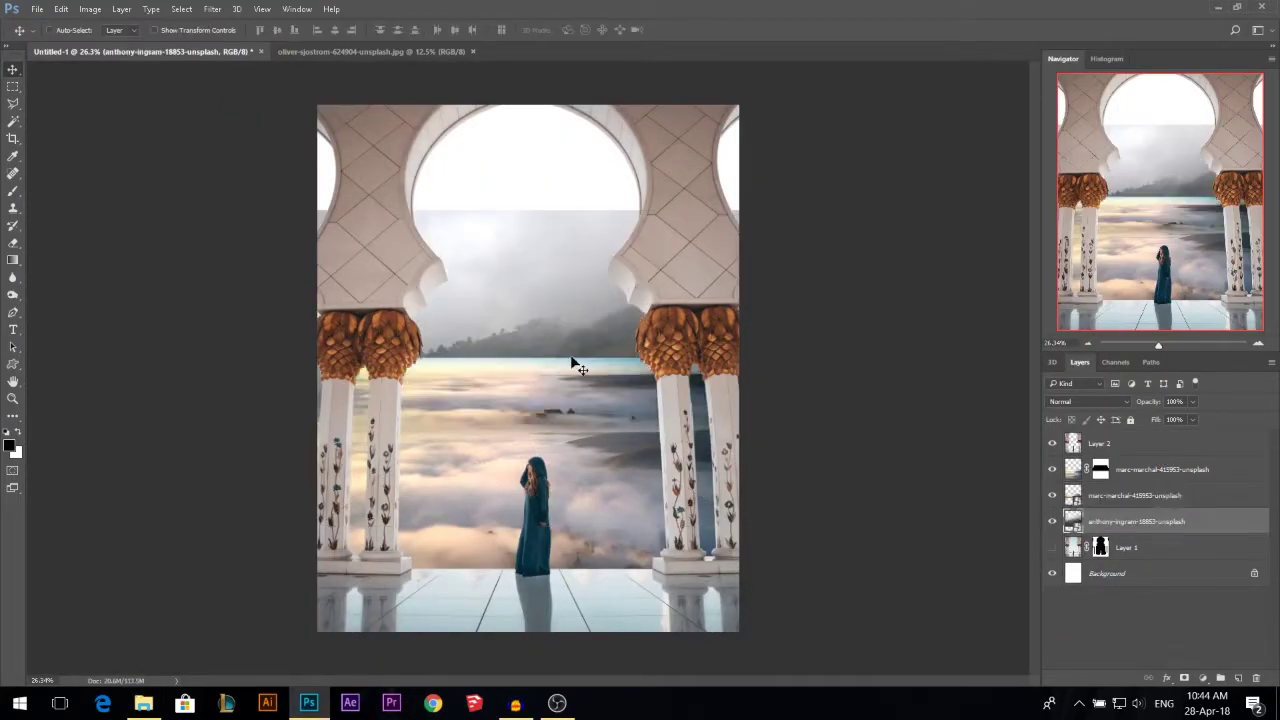
mouse_move(571, 363)
left_mouse_down()
mouse_move(580, 271)
mouse_move(580, 352)
left_mouse_up()
Step: Enlarge the foggy hillside photo beyond the canvas width so its sky fills the arch opening, and reposition it
key("ctrl+t")
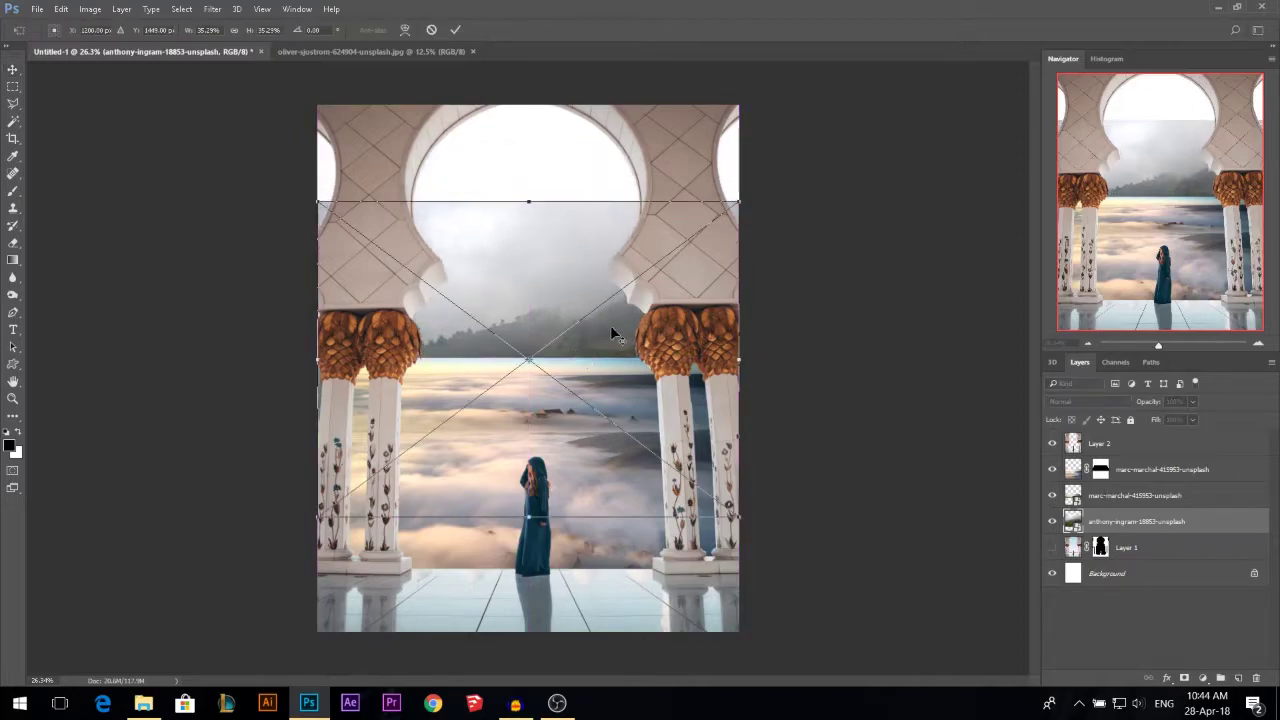
key("ctrl+minus")
left_click_drag(708, 231, 839, 168)
left_click_drag(659, 360, 657, 375)
key("Return")
Step: Select both cloud layers and stretch them upward together toward the base of the arch
left_click(595, 458, "ctrl")
left_click(595, 403, "ctrl+shift")
key("ctrl+t")
left_click_drag(535, 361, 548, 303)
key("Return")
left_click_drag(531, 376, 531, 376)
left_click(1150, 495)
key("ctrl+t")
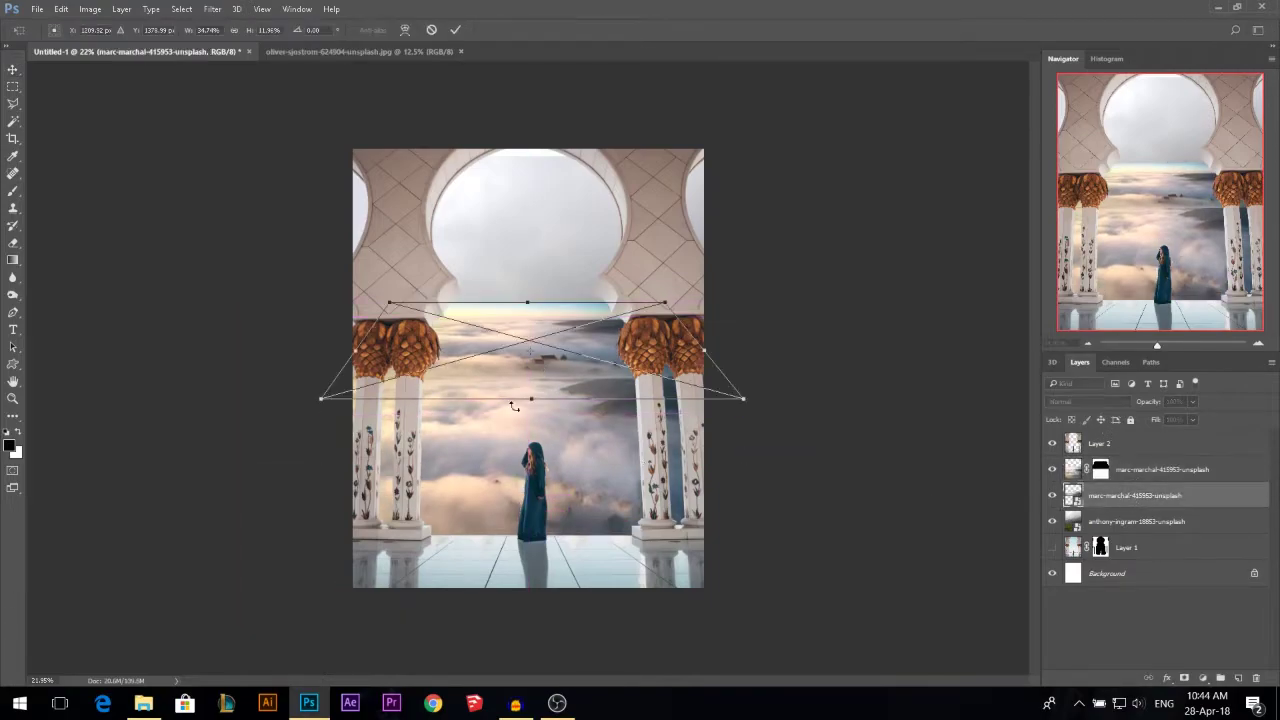
left_click_drag(531, 400, 535, 424)
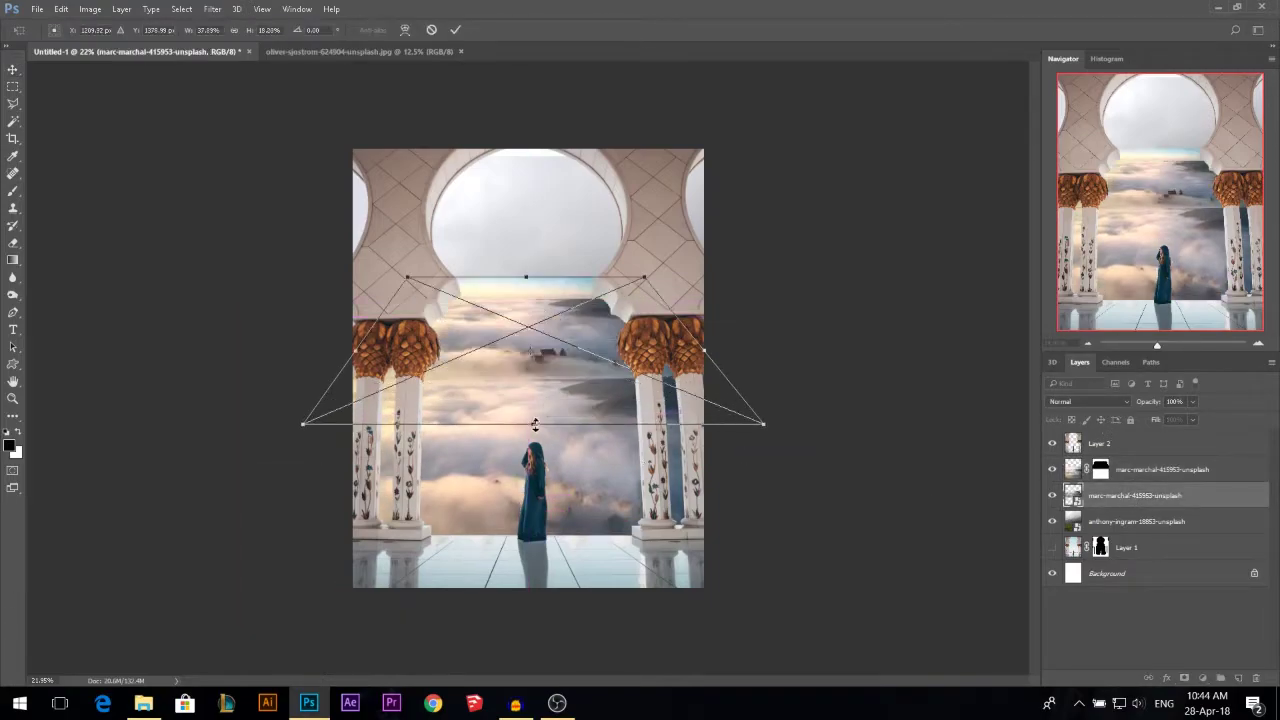
key("Escape")
Step: Put the second cloud photo above the masked cloud layer and enlarge it with a perspective transform past both canvas sides
left_click_drag(1130, 496, 1135, 459)
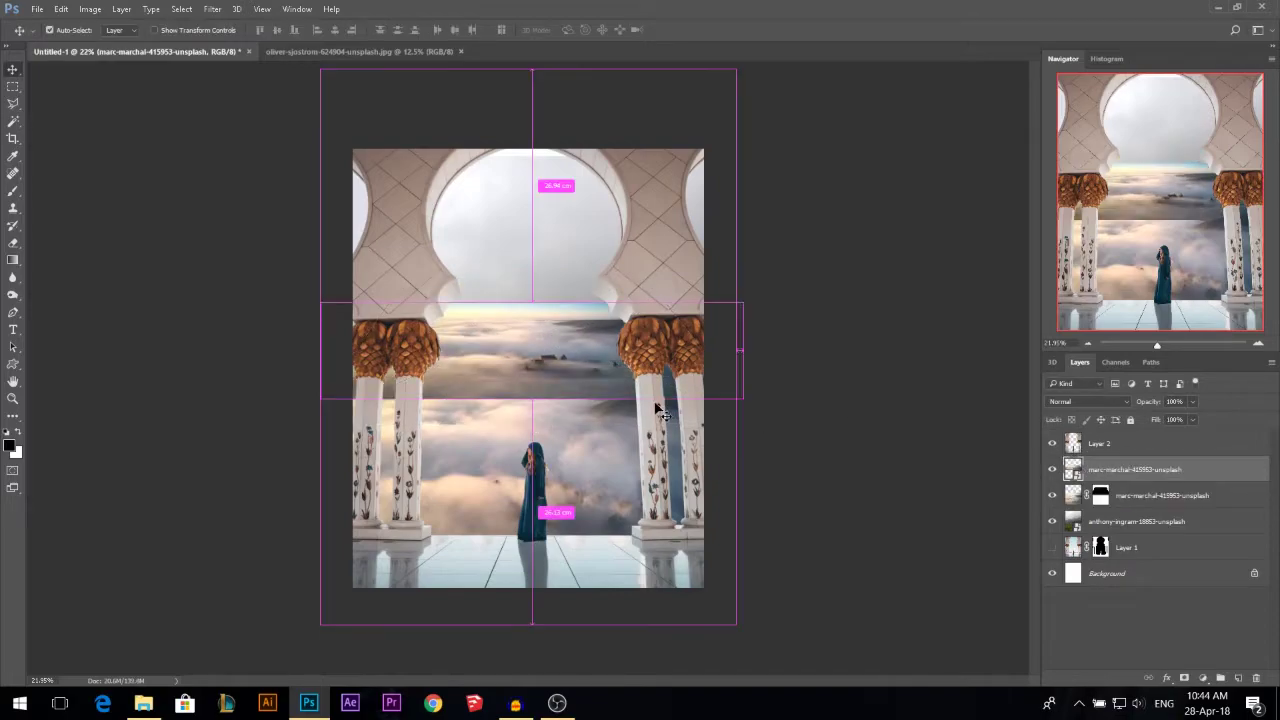
key("ctrl+t")
left_click_drag(737, 402, 773, 405)
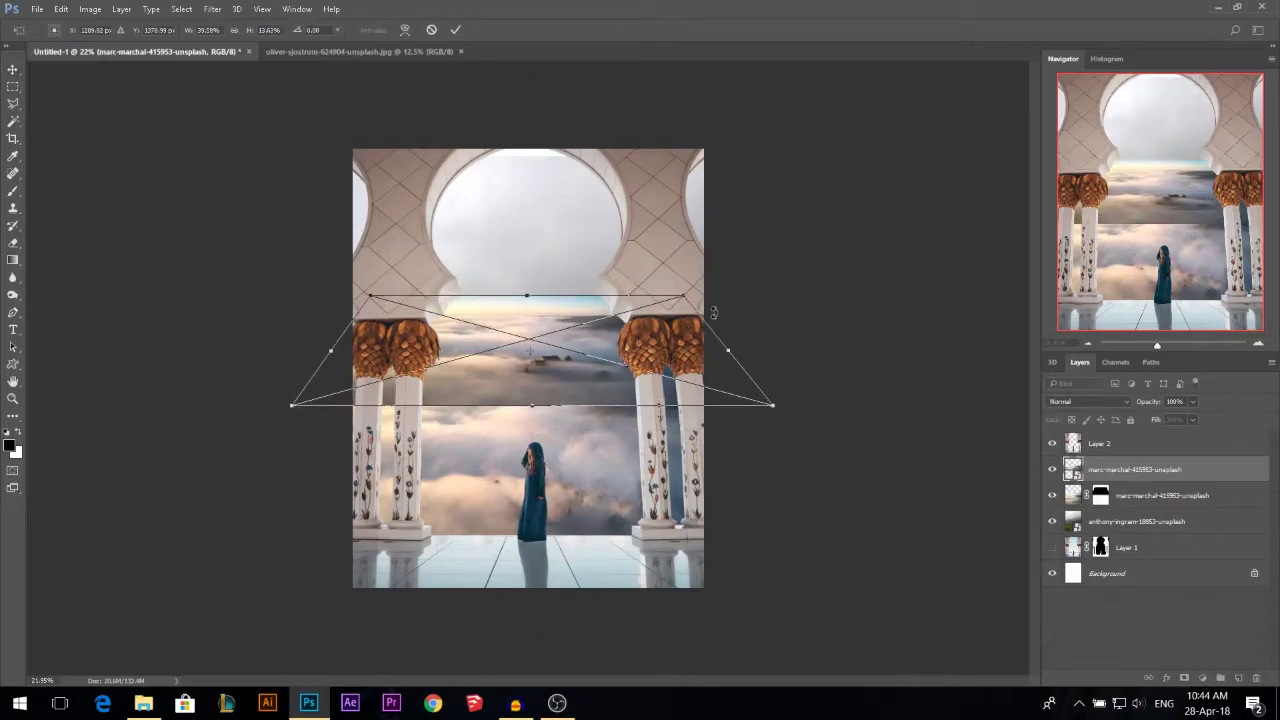
left_click_drag(686, 298, 713, 296)
left_click_drag(775, 406, 746, 403)
left_click_drag(714, 294, 781, 277)
key("Return")
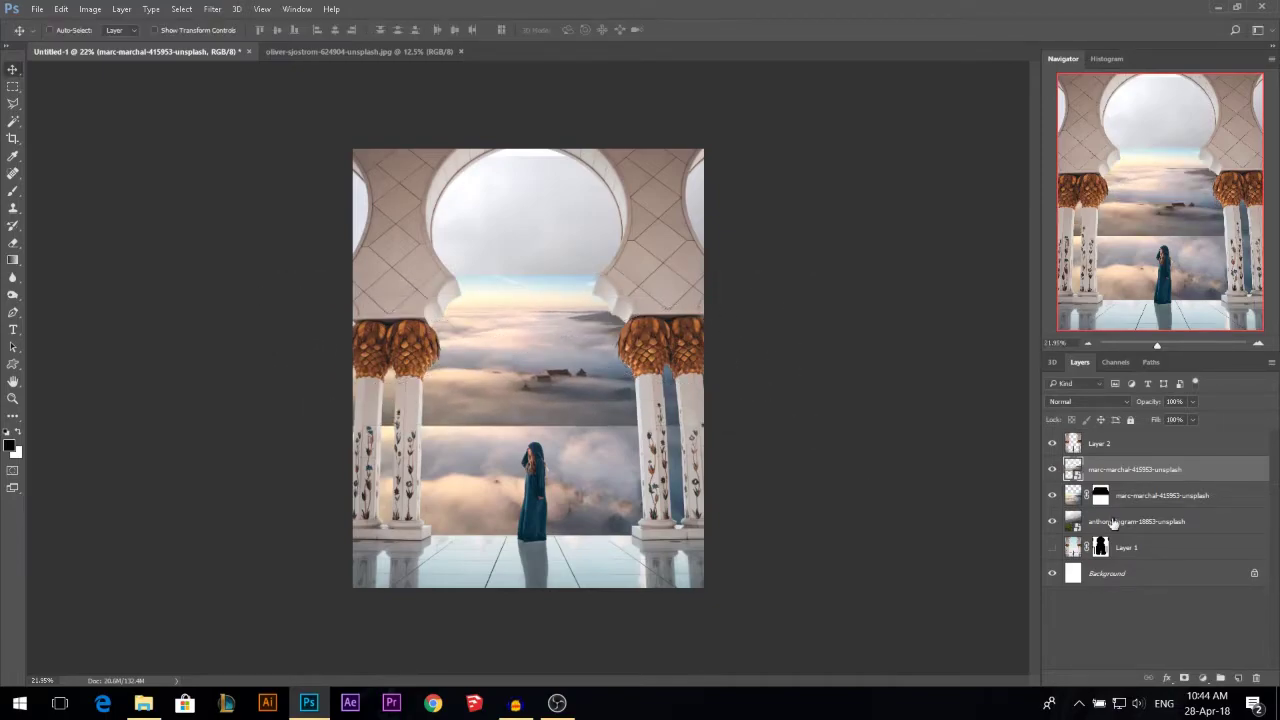
Step: Add a layer mask to the upper cloud photo, fade its upper edge with downward gradients, and move the layer down slightly
left_click(1184, 678)
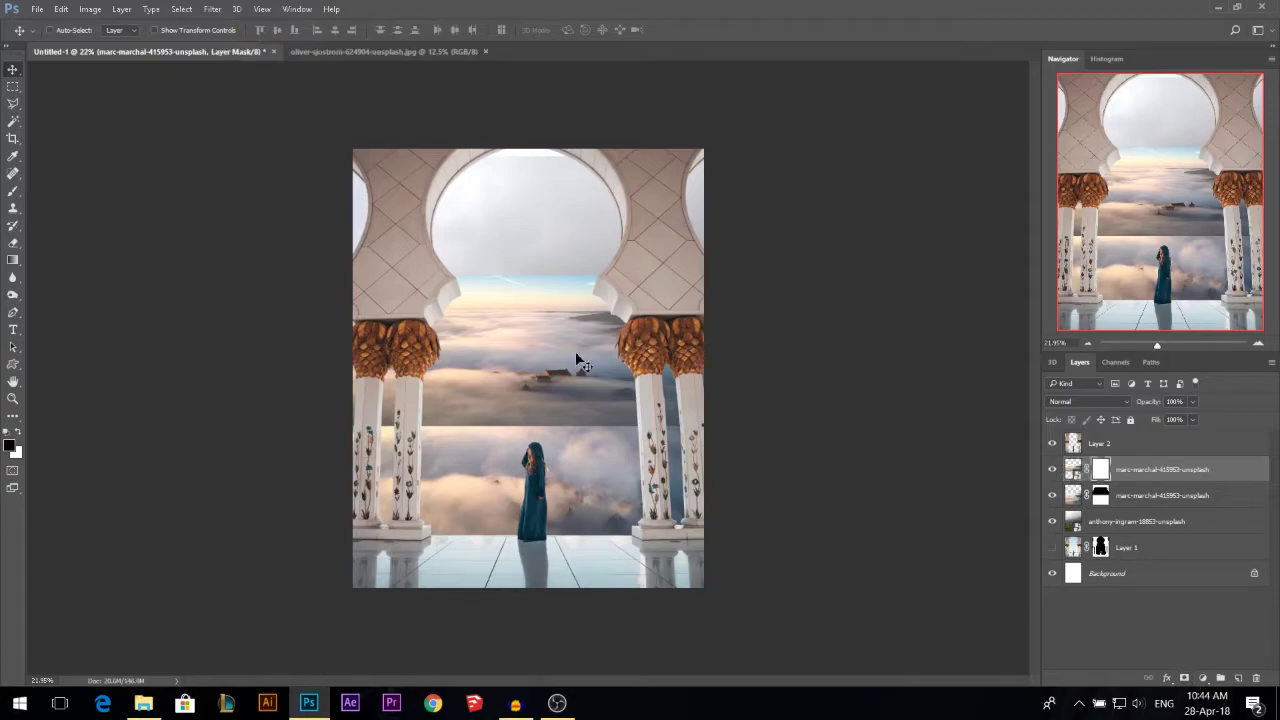
key("g")
left_click_drag(536, 271, 536, 325)
left_click_drag(539, 286, 533, 326)
left_click_drag(531, 303, 531, 327)
left_click_drag(530, 305, 546, 371)
key("v")
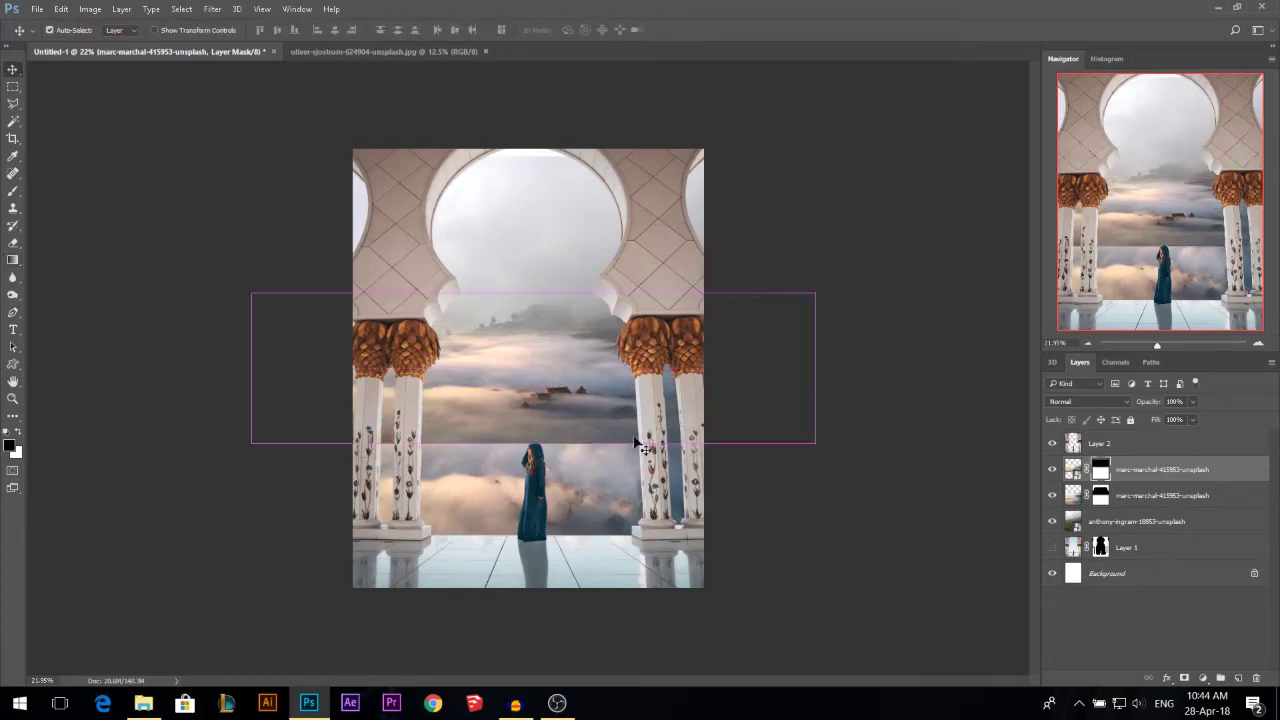
key("ctrl+t")
key("Return")
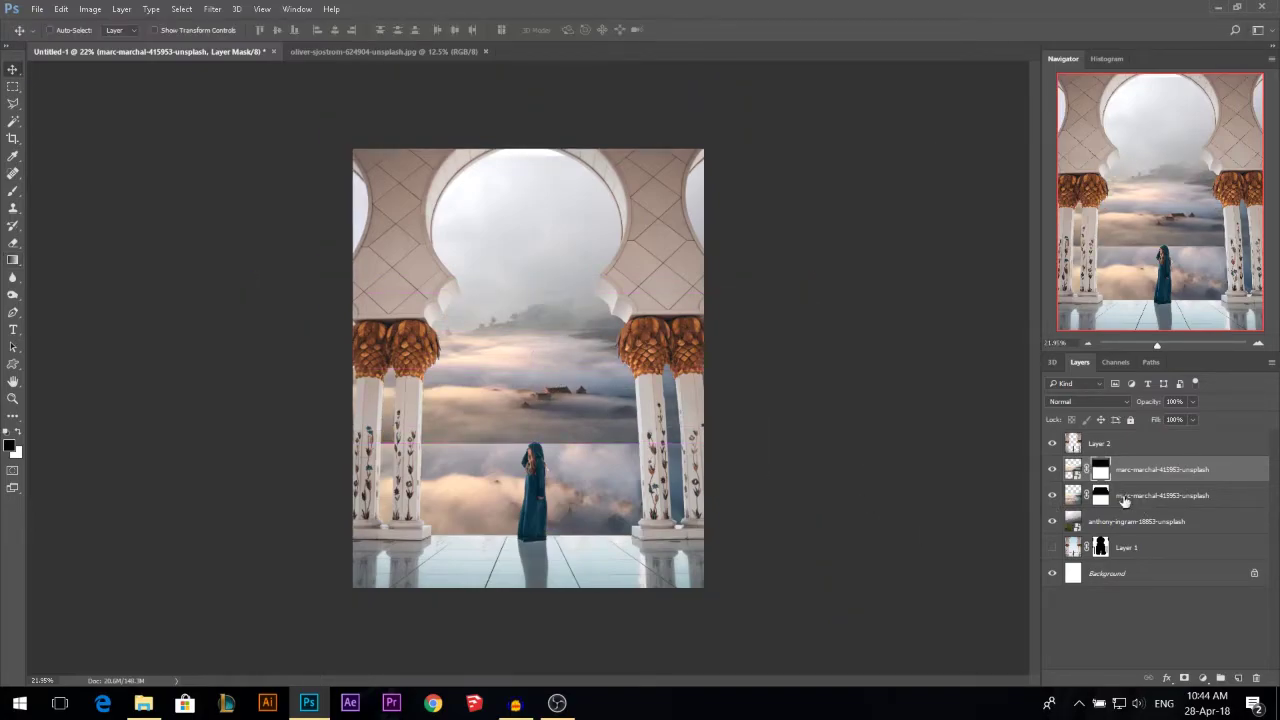
key("ctrl+t")
left_click_drag(698, 341, 584, 380)
key("ctrl+z")
key("Return")
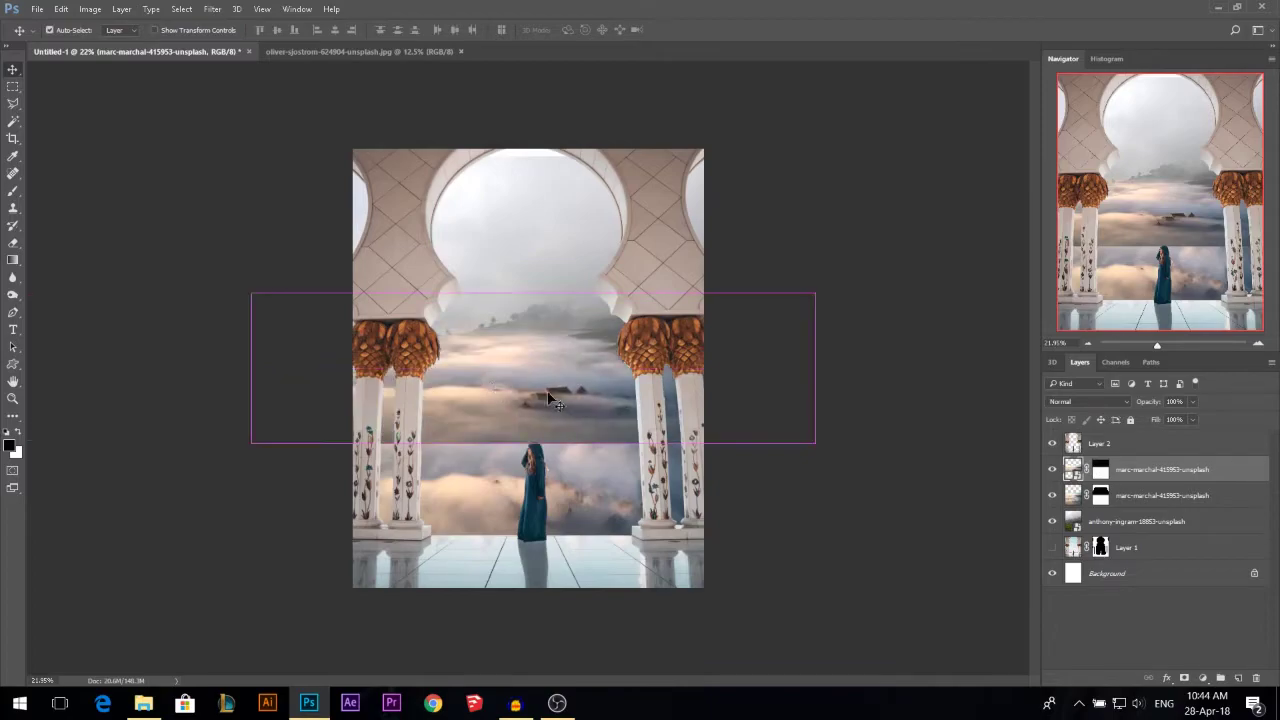
Step: Stretch the upper cloud photo's height to 111.65% independently of its mask and move it up and left
key("ctrl+t")
left_click_drag(349, 153, 349, 128)
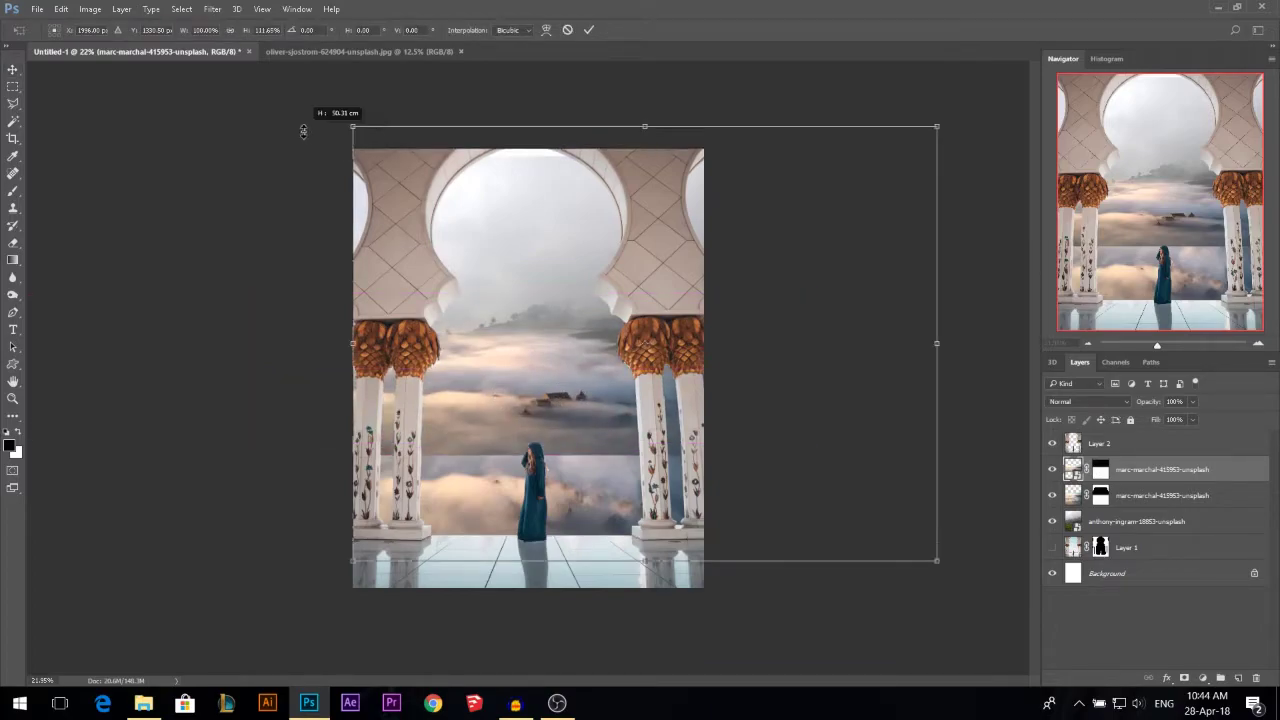
left_click_drag(780, 490, 749, 451)
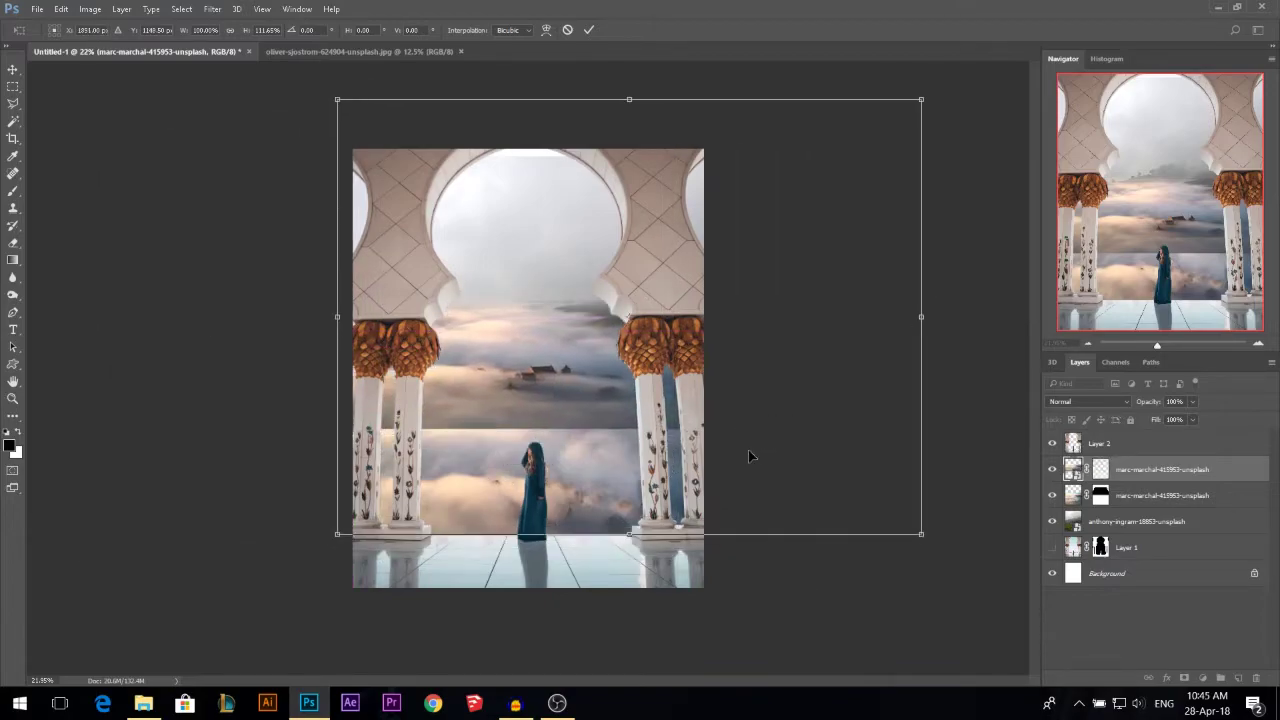
key("Return")
Step: Fade the lower edge of the upper cloud photo into the clouds below with upward gradients on its layer mask
key("g")
left_click(558, 402)
key("Return")
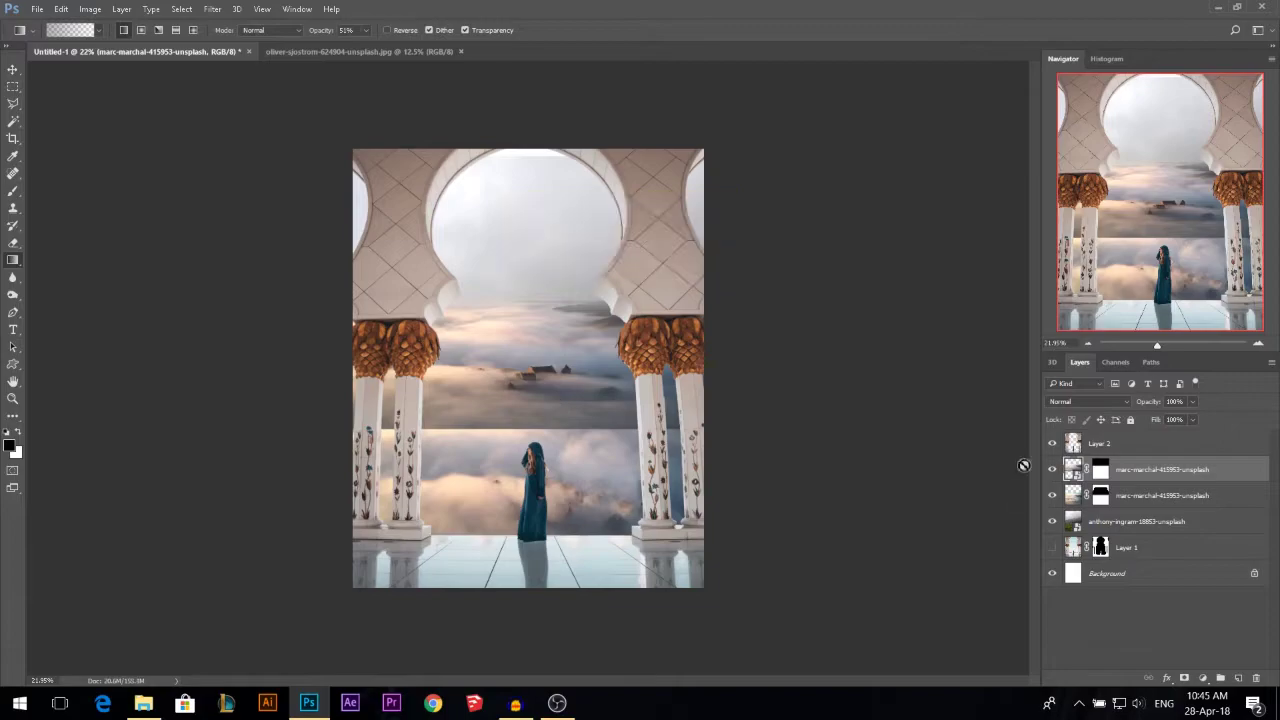
left_click(1100, 469)
left_click_drag(545, 459, 532, 389)
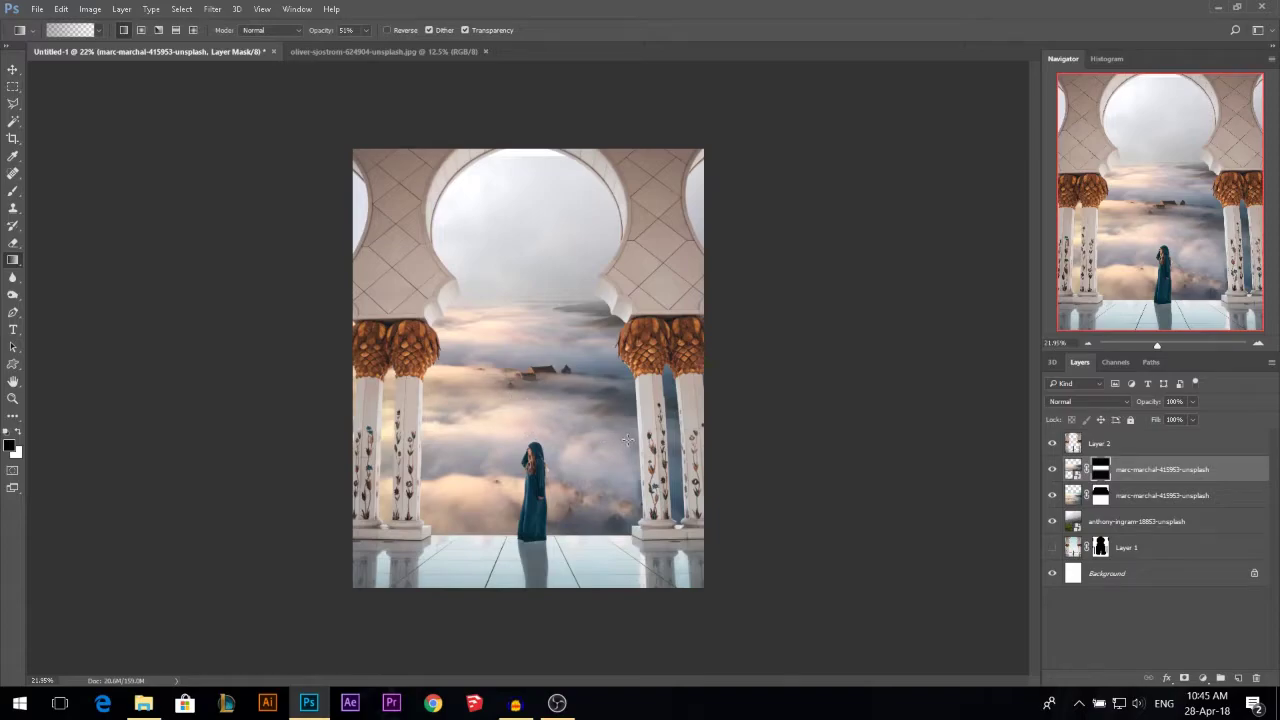
Step: Refine the upper cloud photo's mask around the blended seam with a cloud-textured brush at reduced opacity
key("b")
right_click(650, 410)
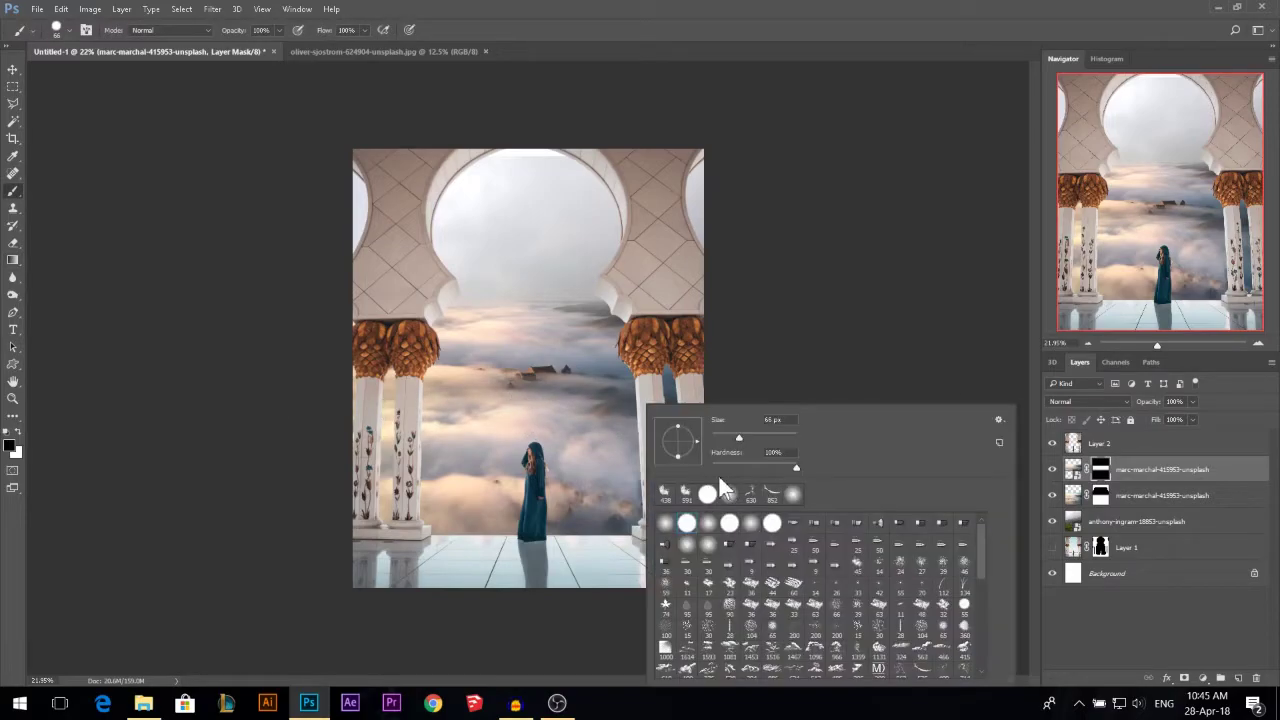
left_click(688, 497)
left_click_drag(572, 428, 565, 438)
left_click_drag(243, 32, 231, 37)
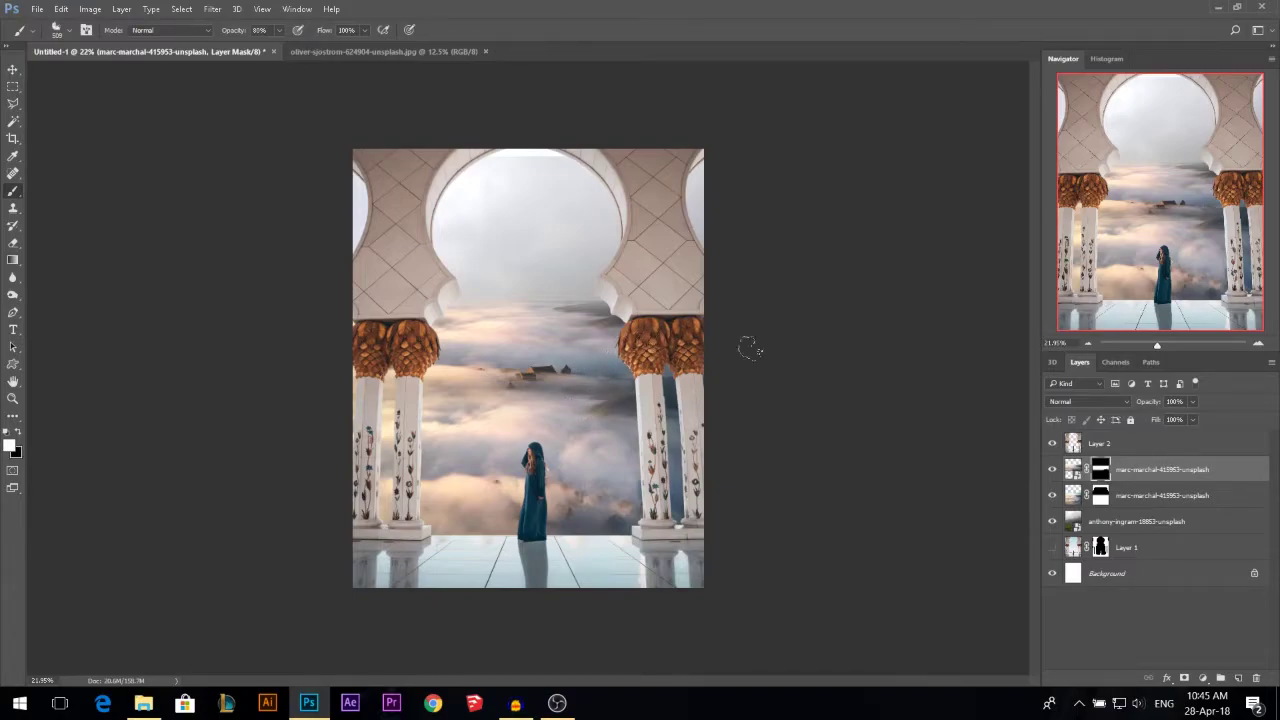
Step: Move the foggy hillside photo up behind the arch, isolate its layer to inspect it, and restore the other layers' visibility
key("v")
left_click_drag(551, 331, 547, 255)
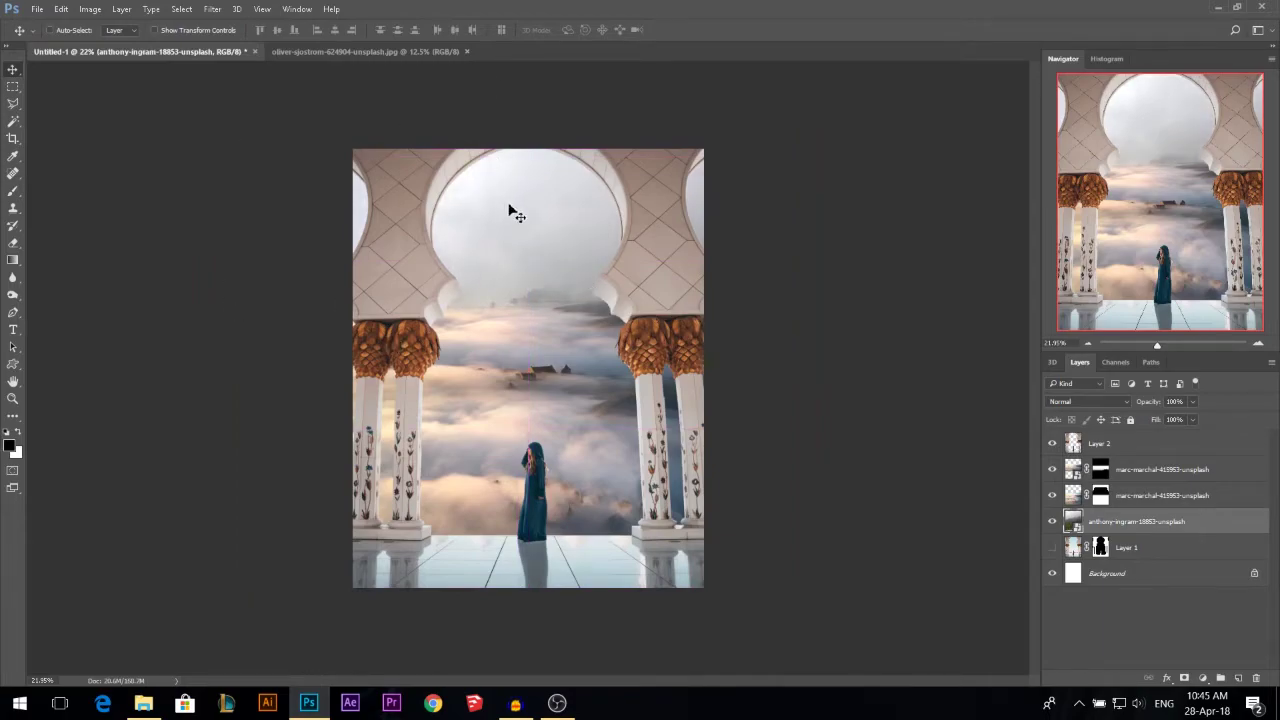
scroll(510, 212, "up", 2)
left_click(1053, 523, "alt")
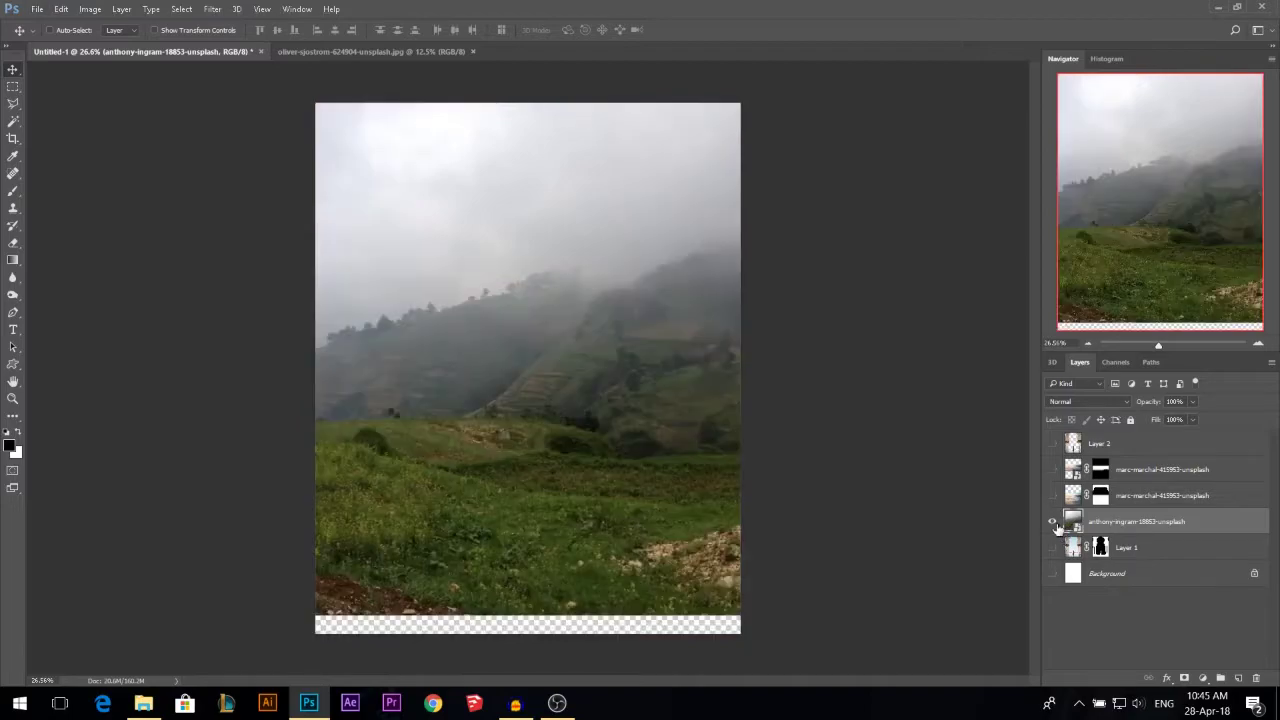
left_click(1053, 521, "alt")
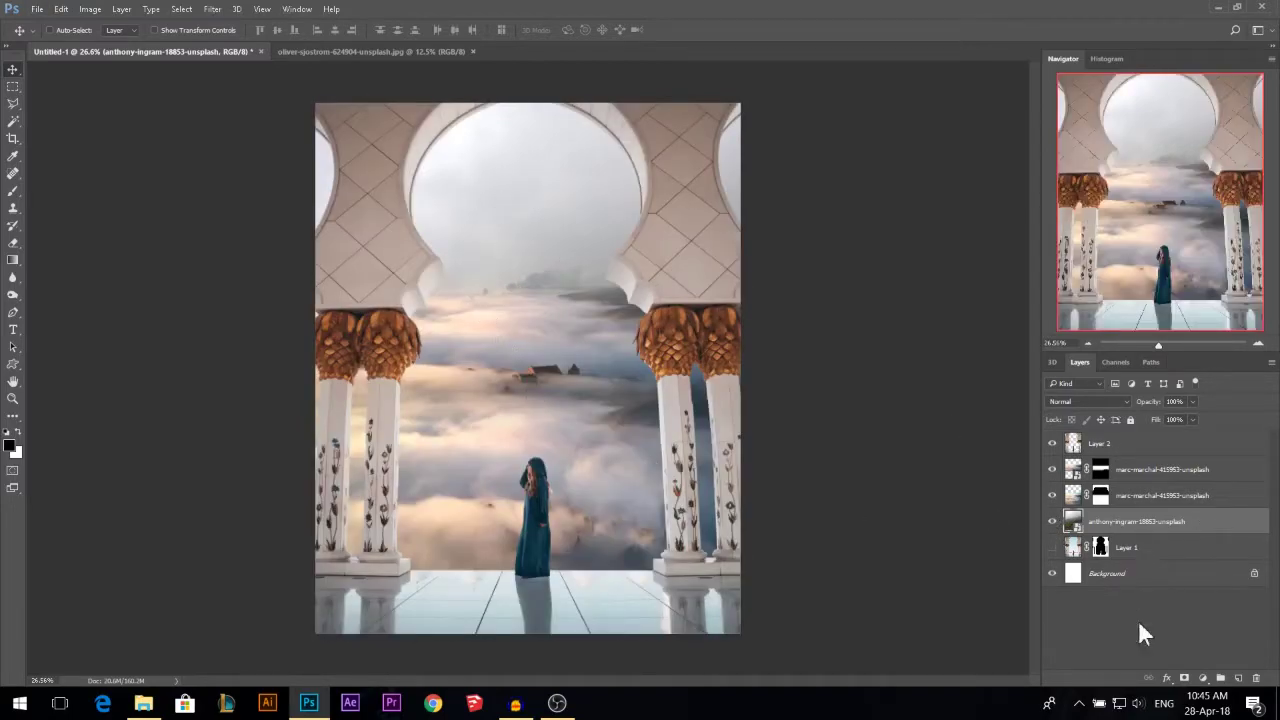
Step: Add a Color Balance adjustment clipped to the foggy hillside photo and set its Highlights Cyan-Red value to +16
left_click(1200, 678)
left_click(1172, 514)
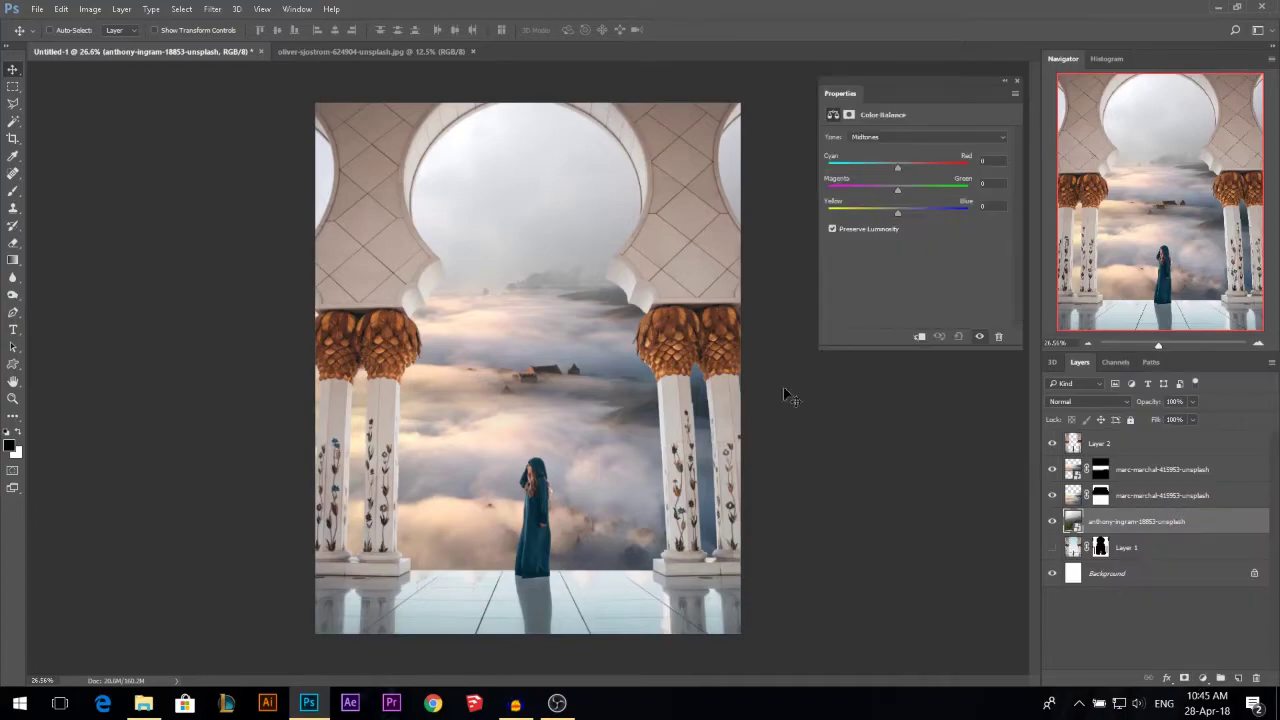
left_click(890, 137)
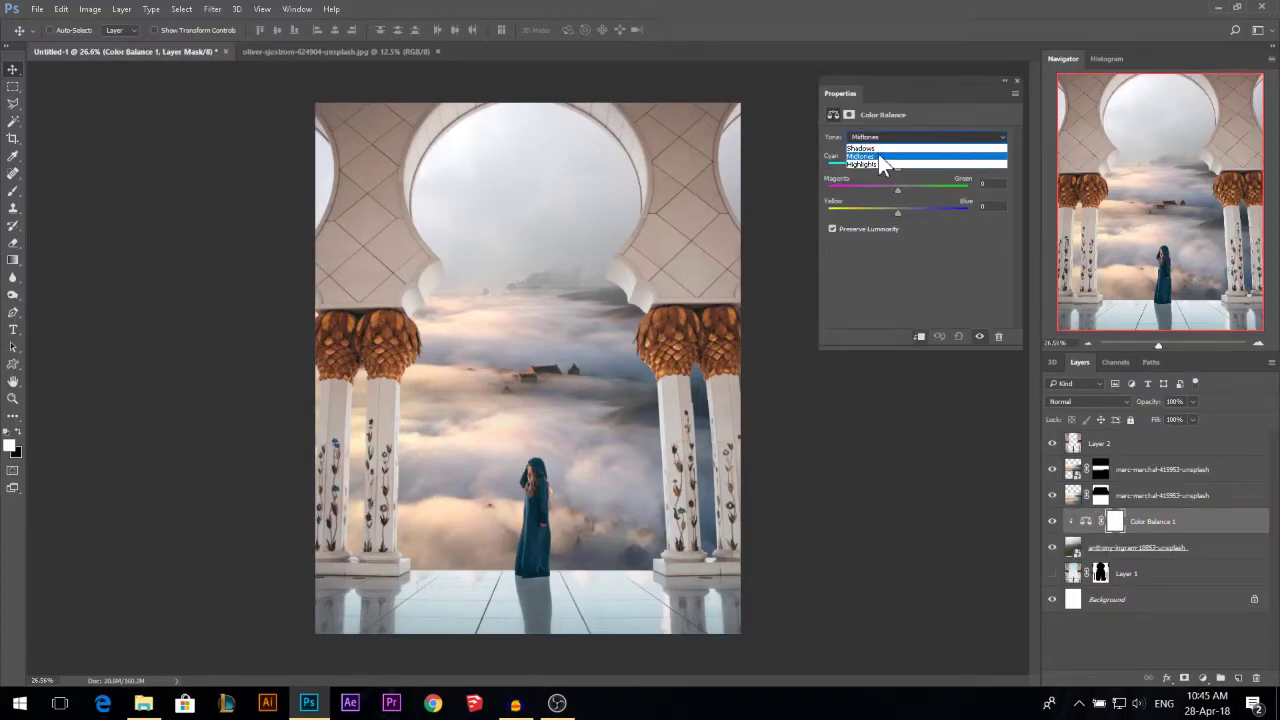
left_click(870, 165)
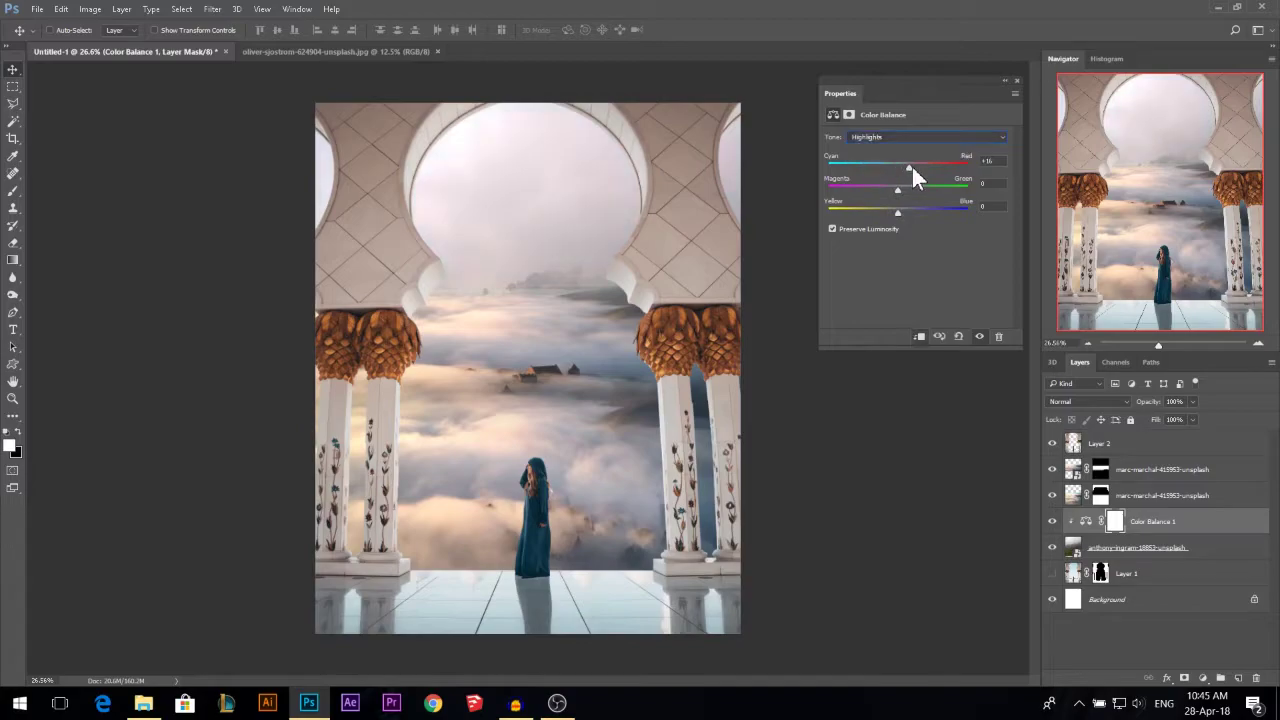
left_click(1016, 80)
Step: Group both cloud photos, the Color Balance adjustment and the foggy hillside photo, naming the group "background skies"
left_click(1131, 473, "shift")
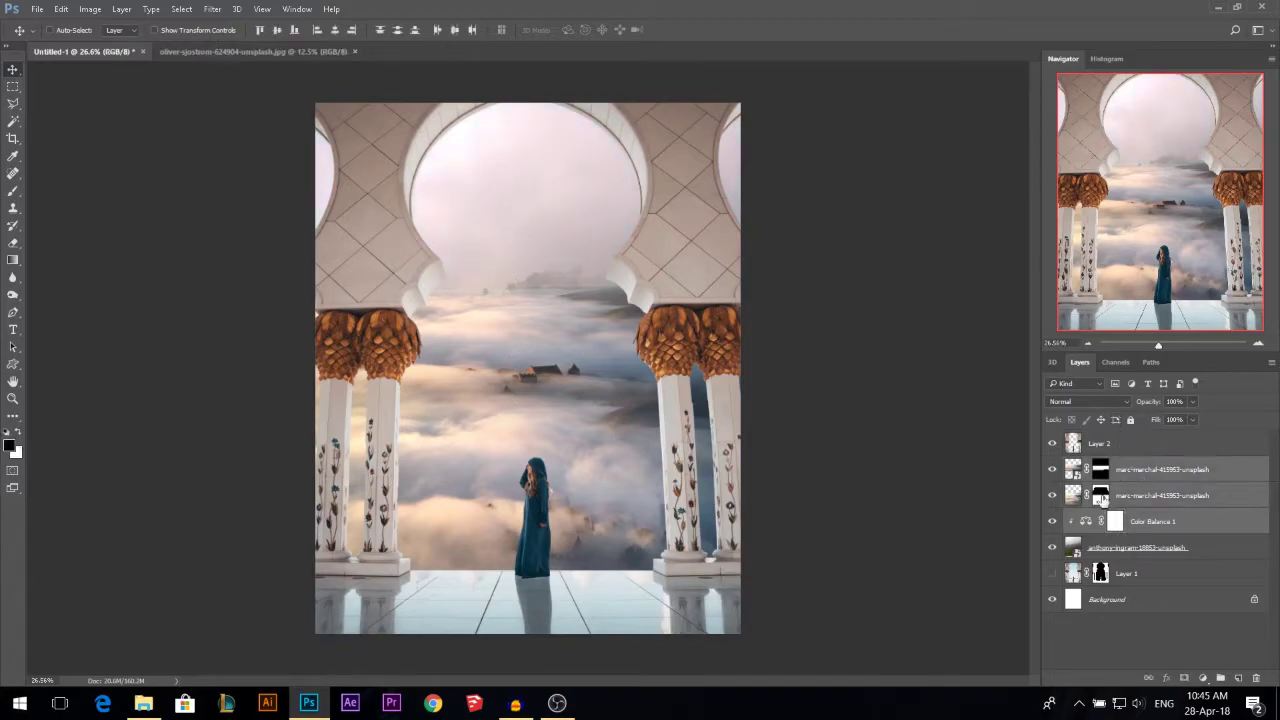
left_click(1144, 552, "shift")
key("ctrl+g")
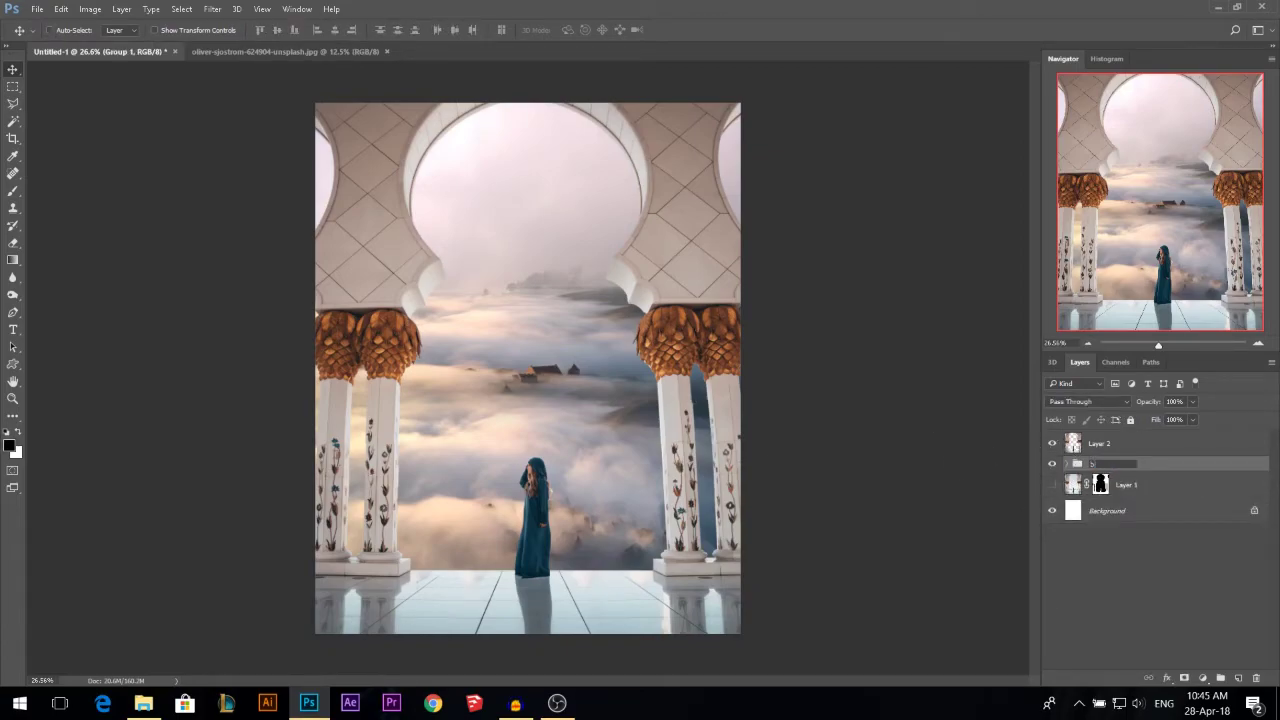
type("skies")
key("Return")
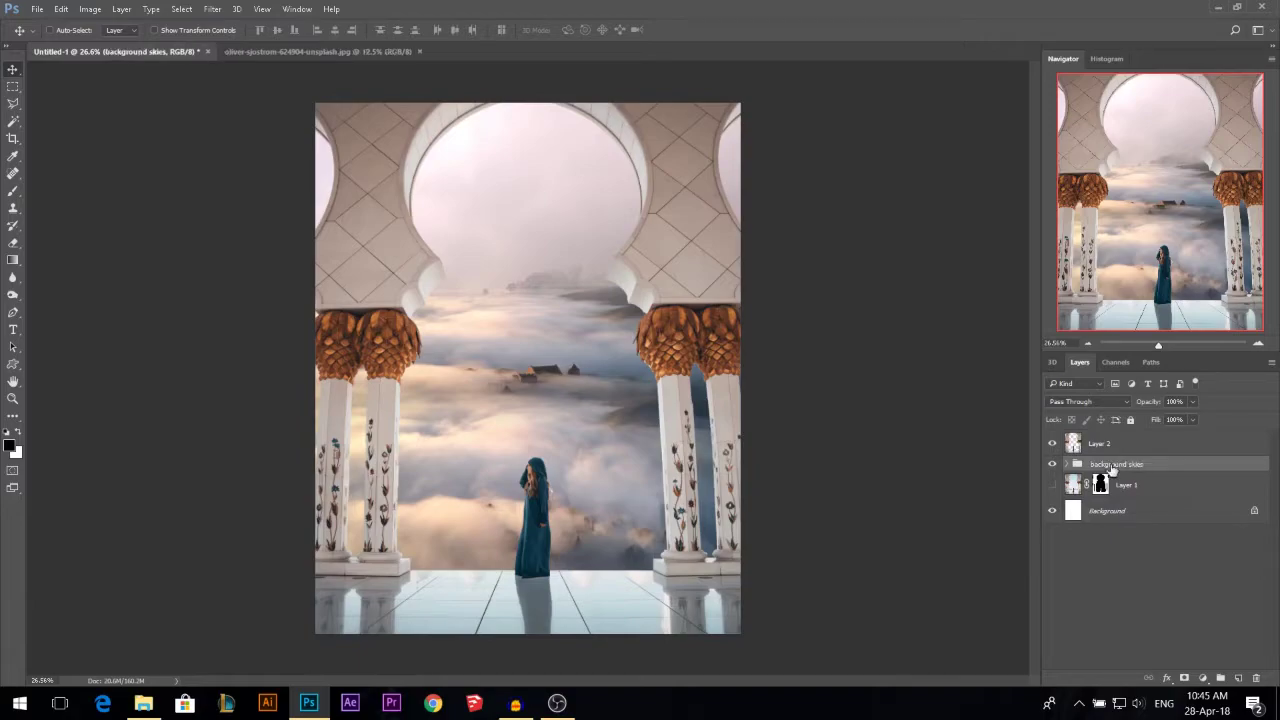
Step: Duplicate the background skies group above Layer 2 and merge the copy into a single layer
scroll(668, 447, "down", 2)
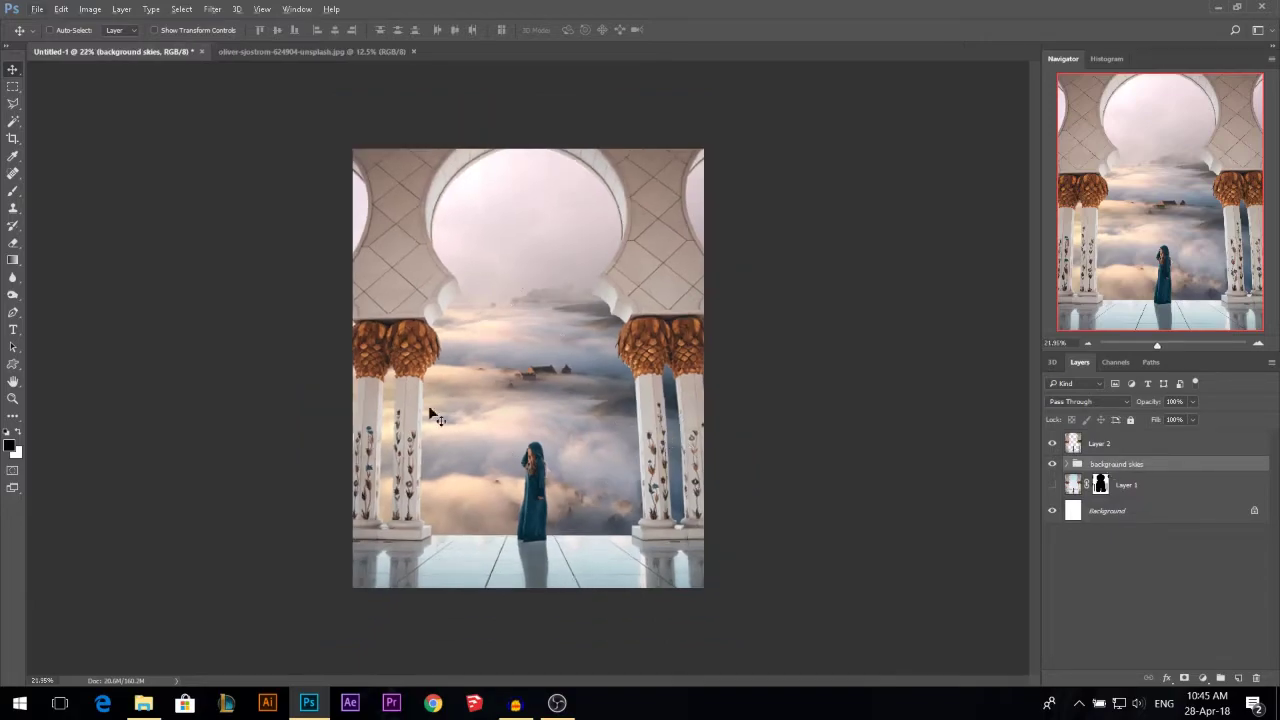
left_click(657, 286)
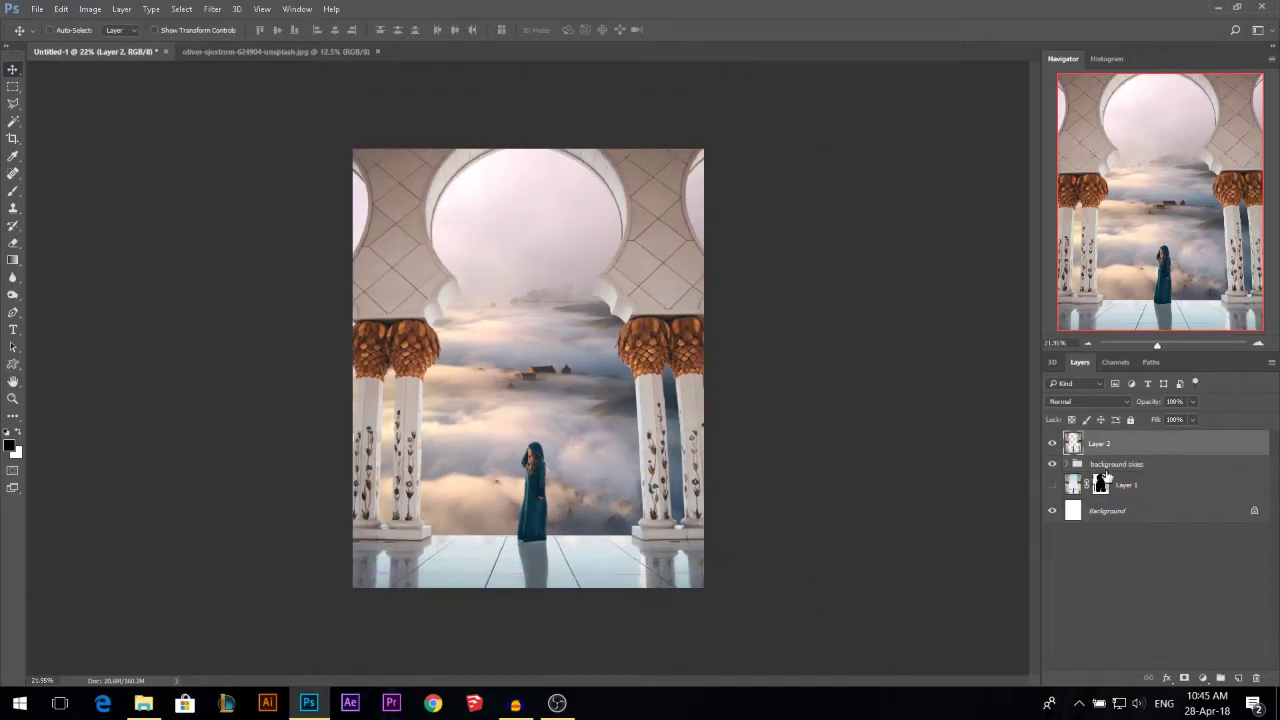
left_click(1110, 466)
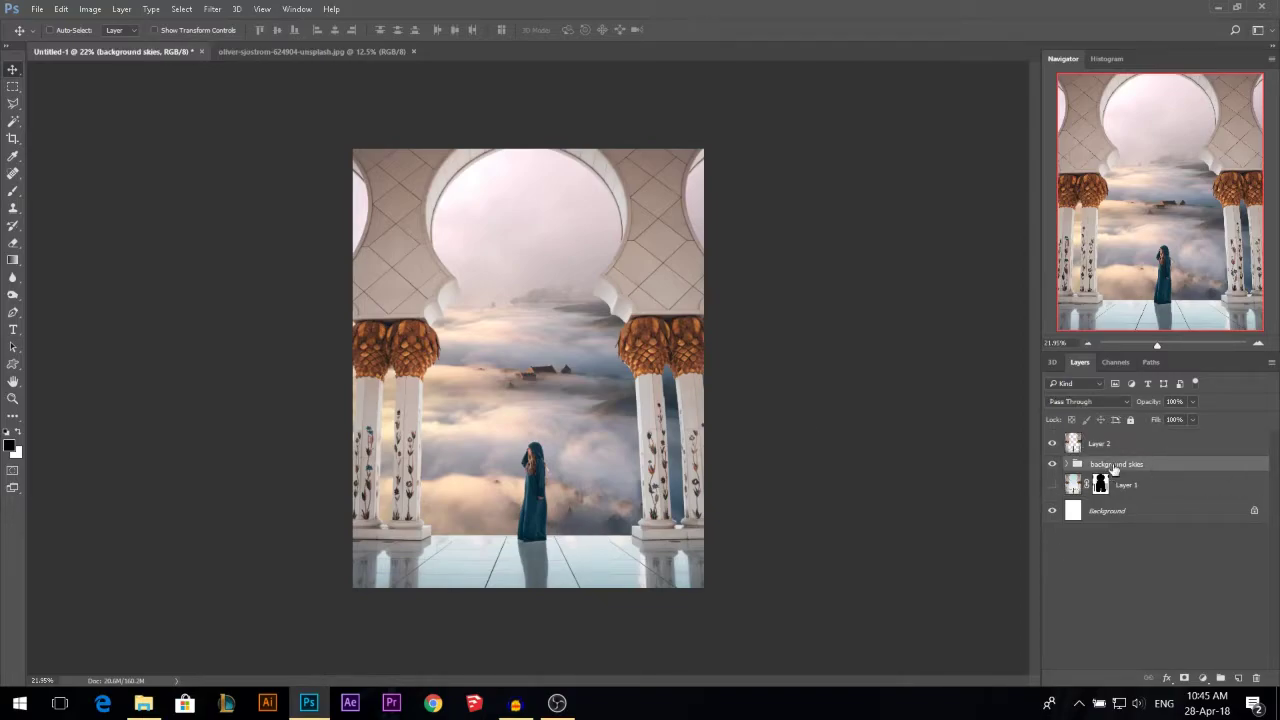
left_click_drag(1114, 467, 1114, 436)
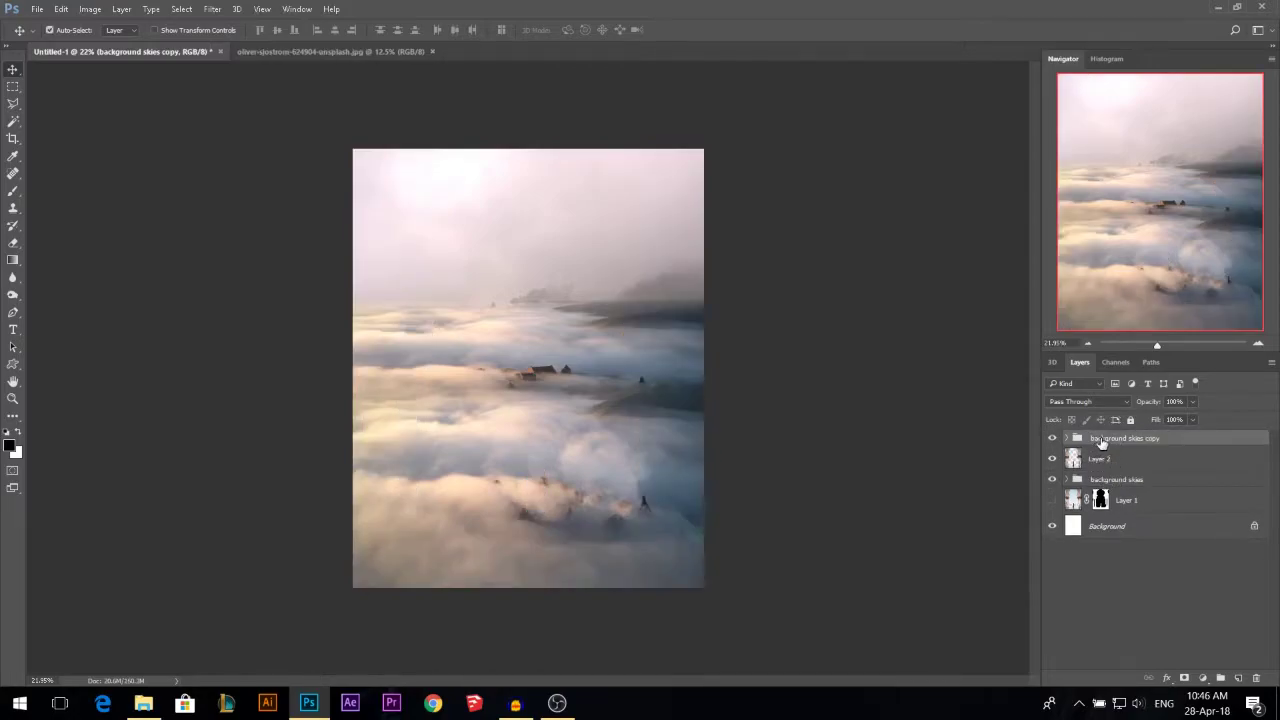
key("ctrl+e")
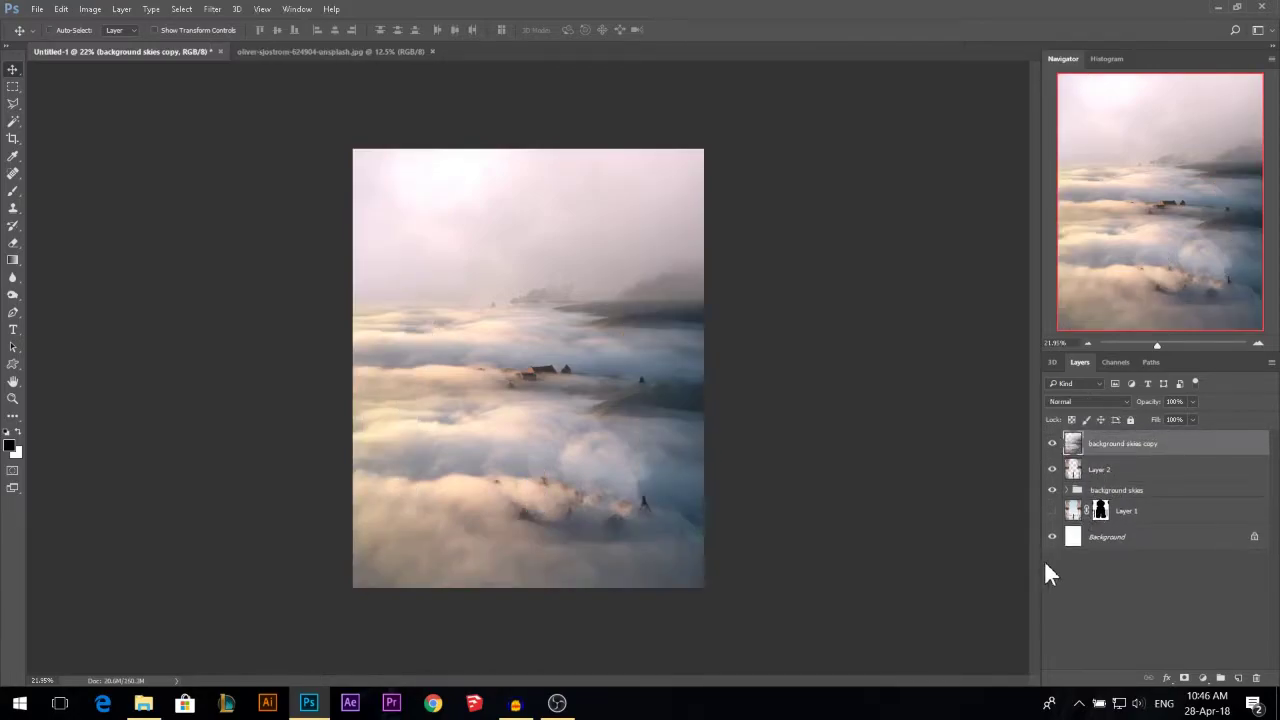
Step: Set the merged sky copy's blend mode to Overlay and flip it vertically
left_click(1076, 401)
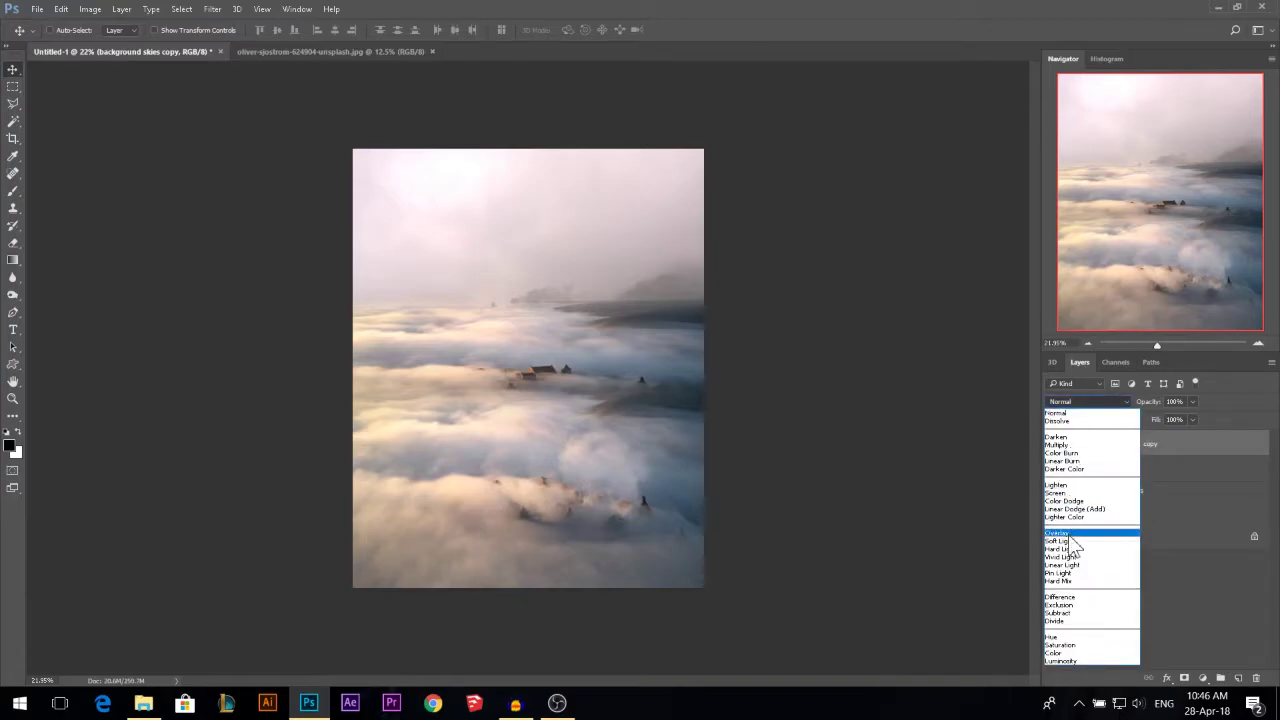
left_click(1060, 533)
key("ctrl+t")
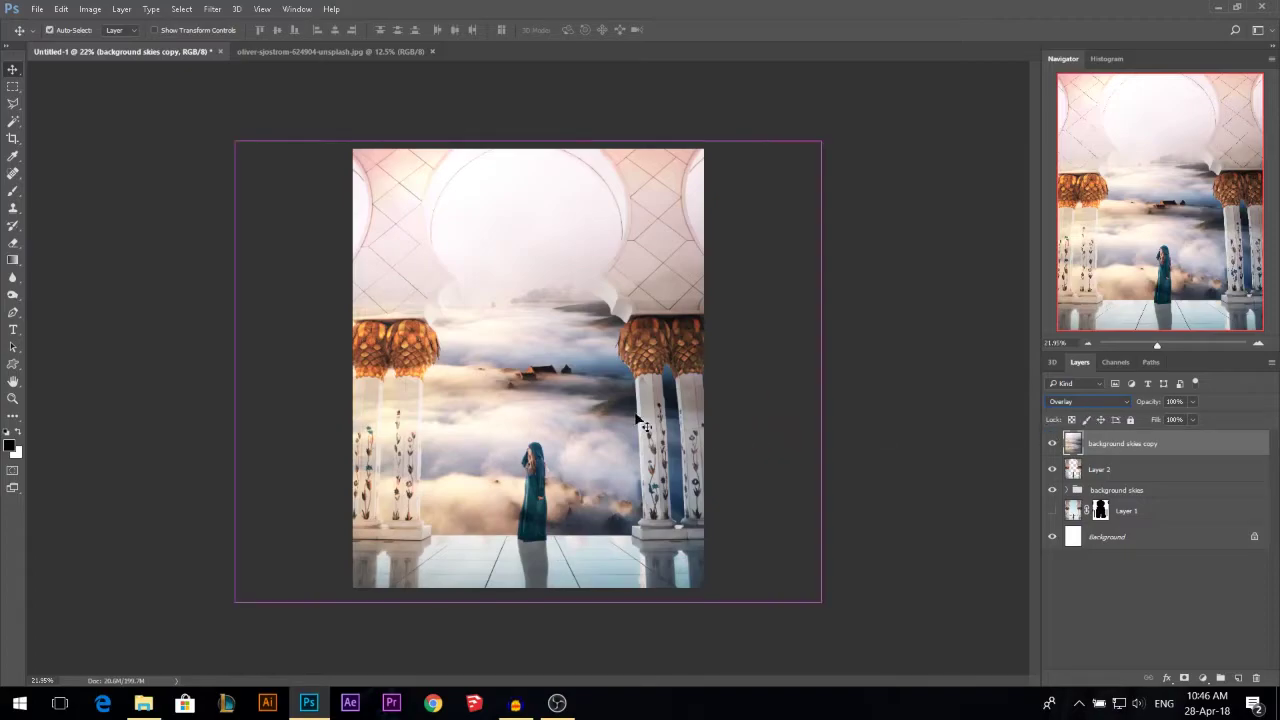
right_click(591, 396)
left_click(638, 626)
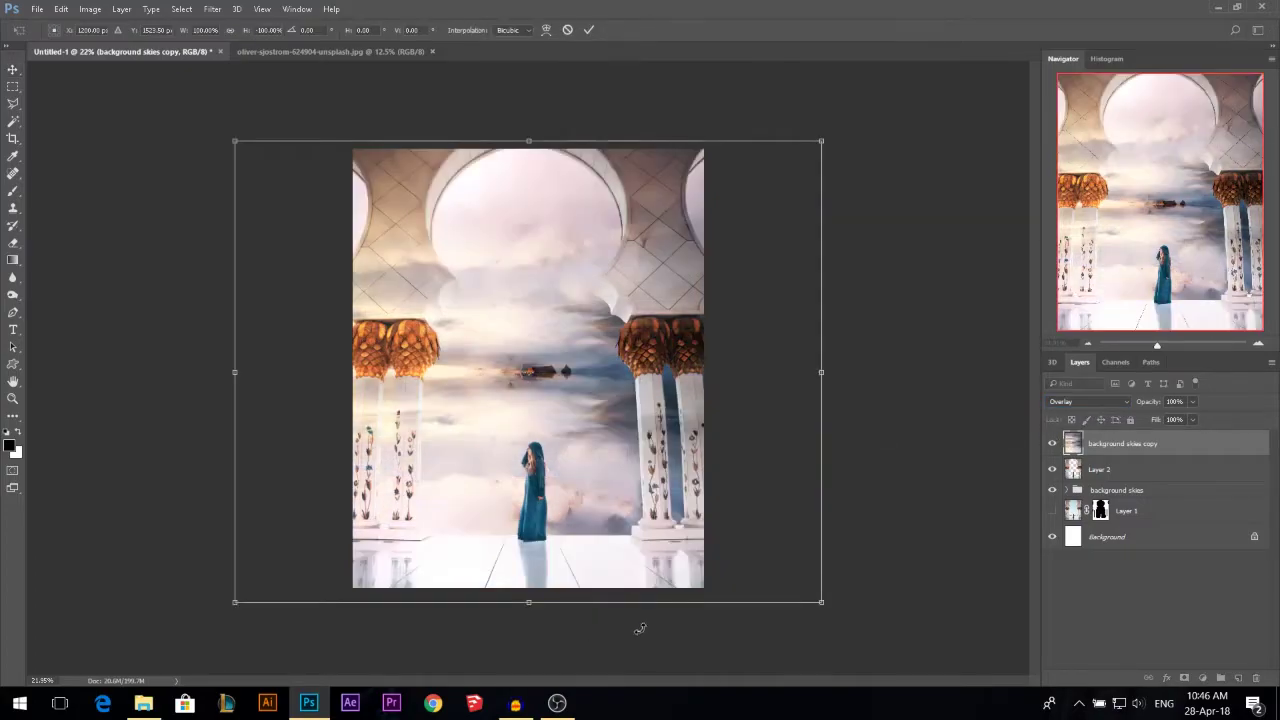
Step: Scale the flipped sky copy to about 65% width and 44% height, positioned over the lower part of the picture and the floor
left_click_drag(838, 141, 749, 194)
left_click_drag(548, 340, 547, 396)
left_click_drag(752, 248, 749, 414)
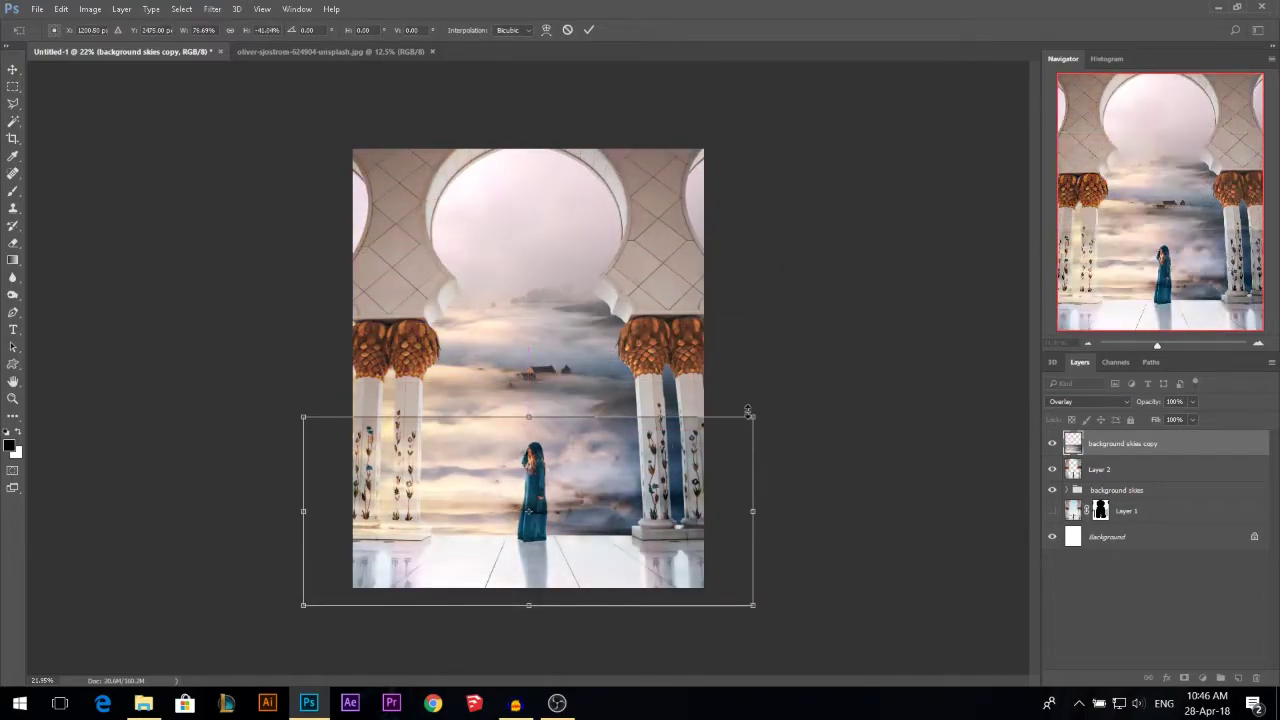
left_click_drag(529, 417, 530, 368)
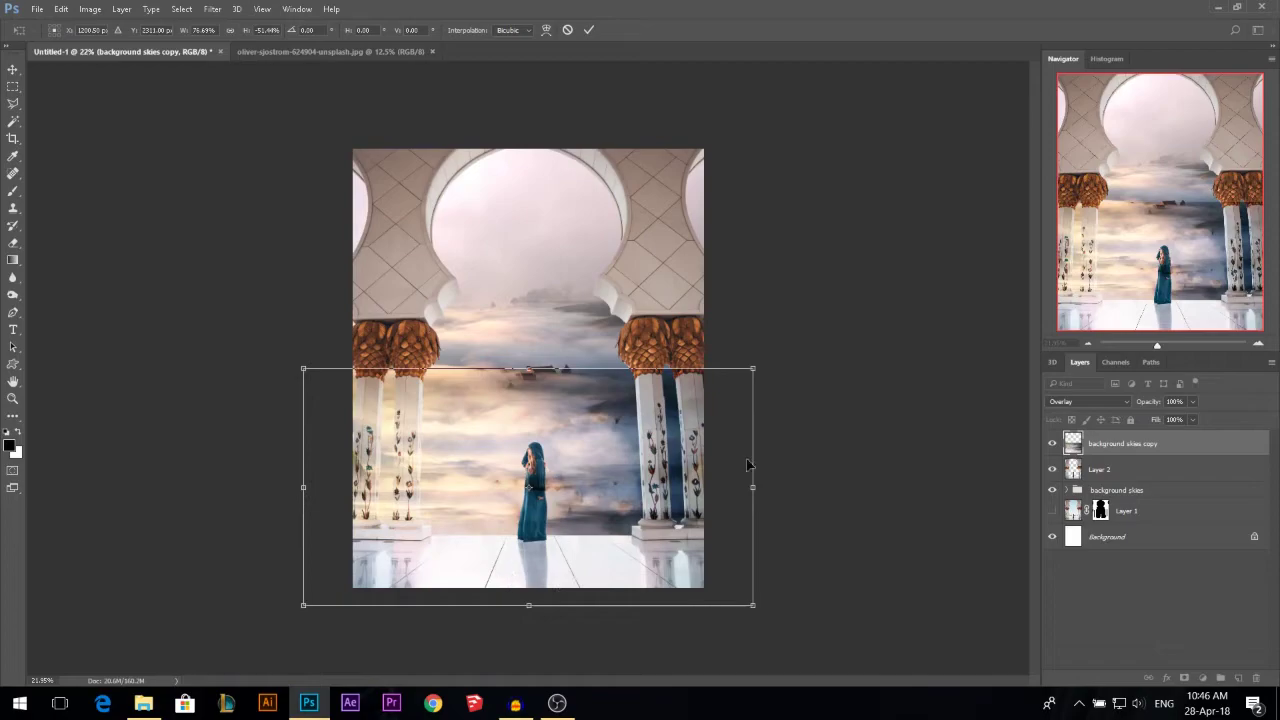
left_click_drag(760, 370, 722, 386)
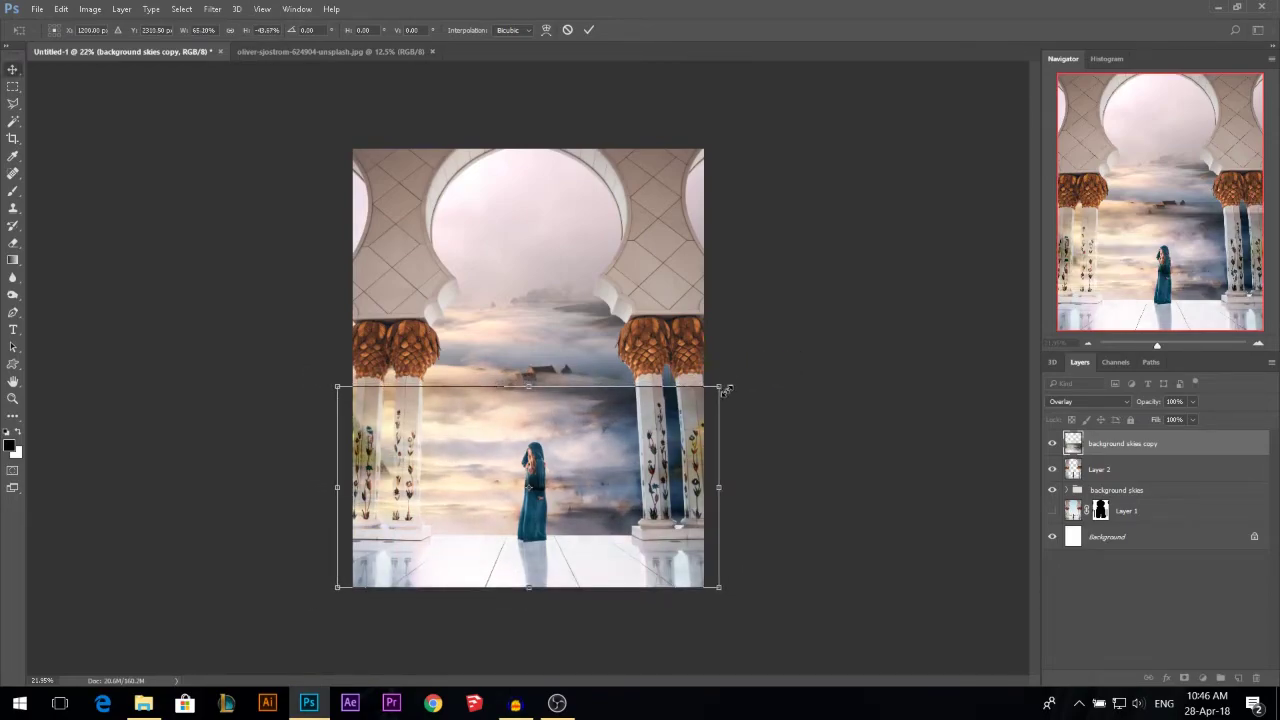
key("Return")
Step: Change the flipped sky copy's blend mode to Normal and lower its opacity to 34%
left_click(1088, 401)
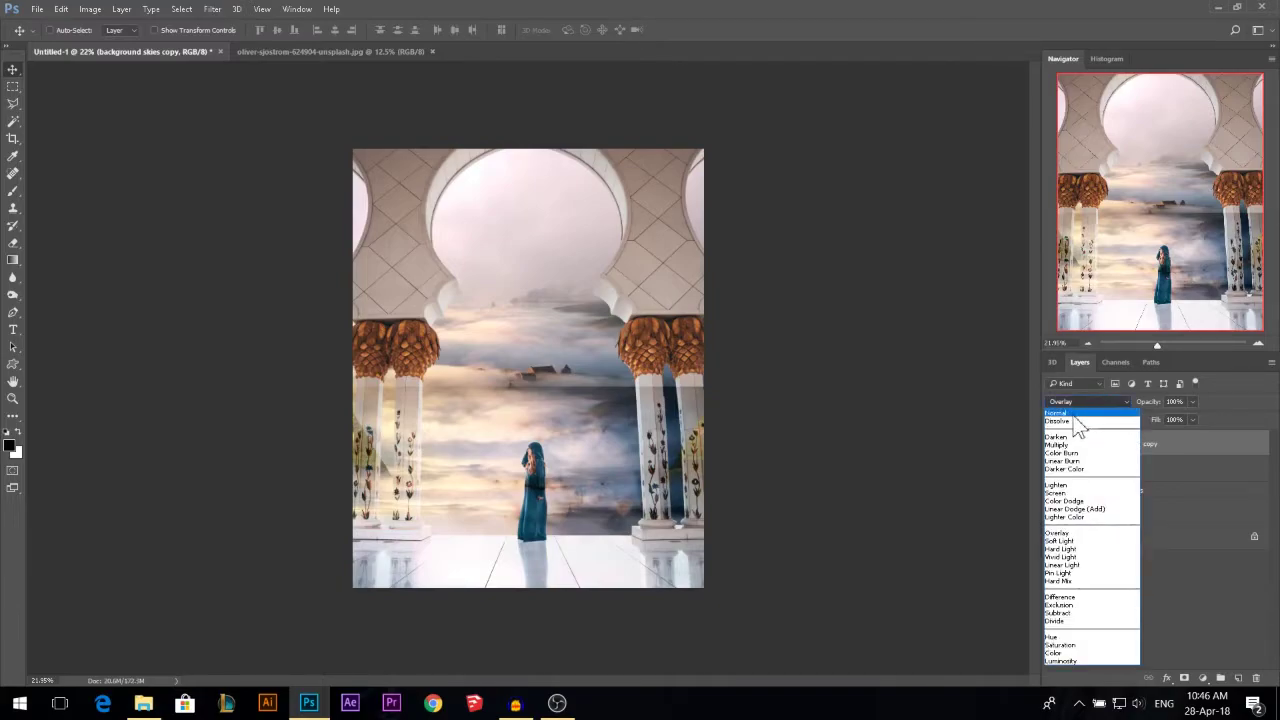
left_click(1088, 409)
left_click_drag(1158, 407, 1150, 403)
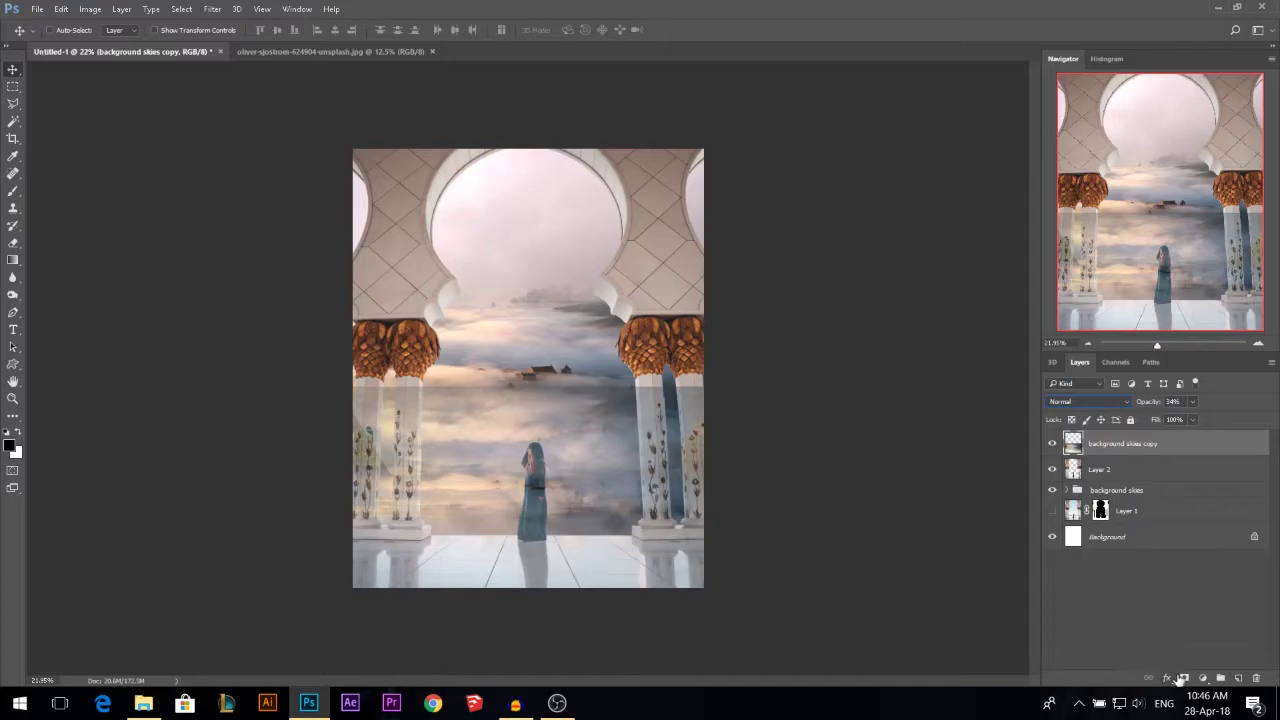
Step: Select the flipped sky area above the floor, following the column bases' lower edges, and delete it so only the floor reflection remains
left_click(13, 86)
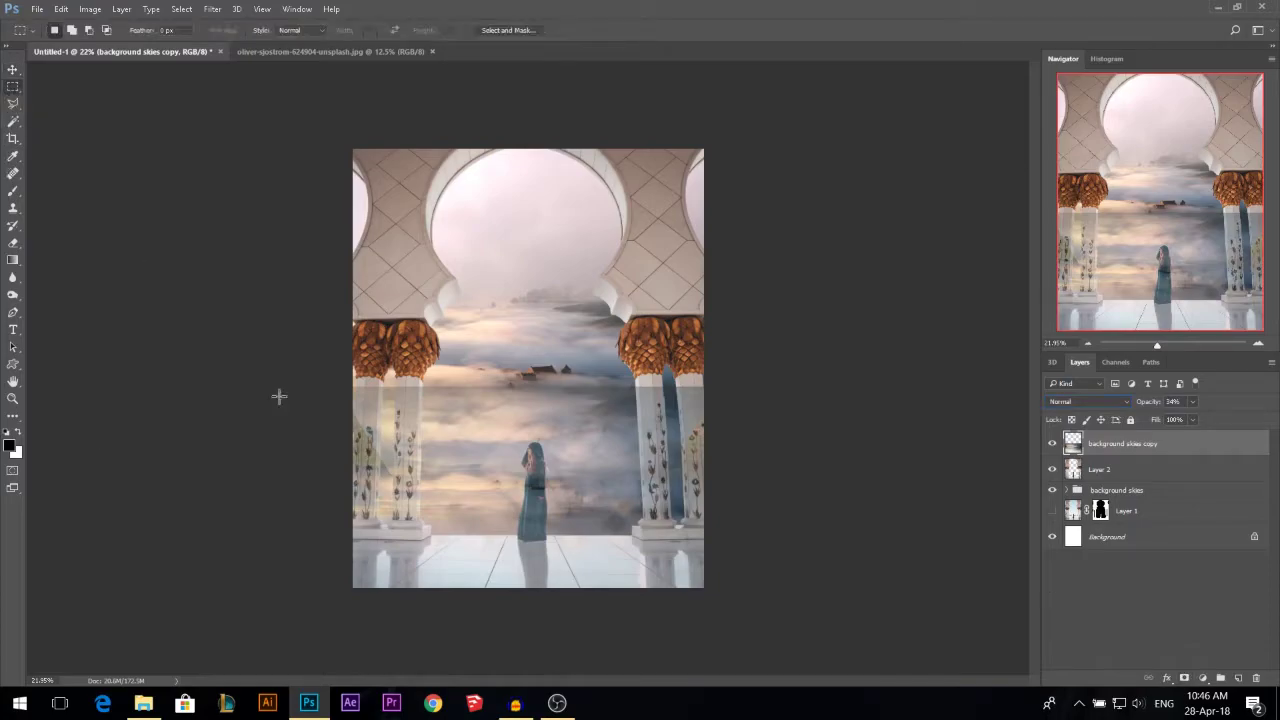
left_click_drag(294, 334, 739, 537)
scroll(460, 444, "up", 4)
left_click(13, 104)
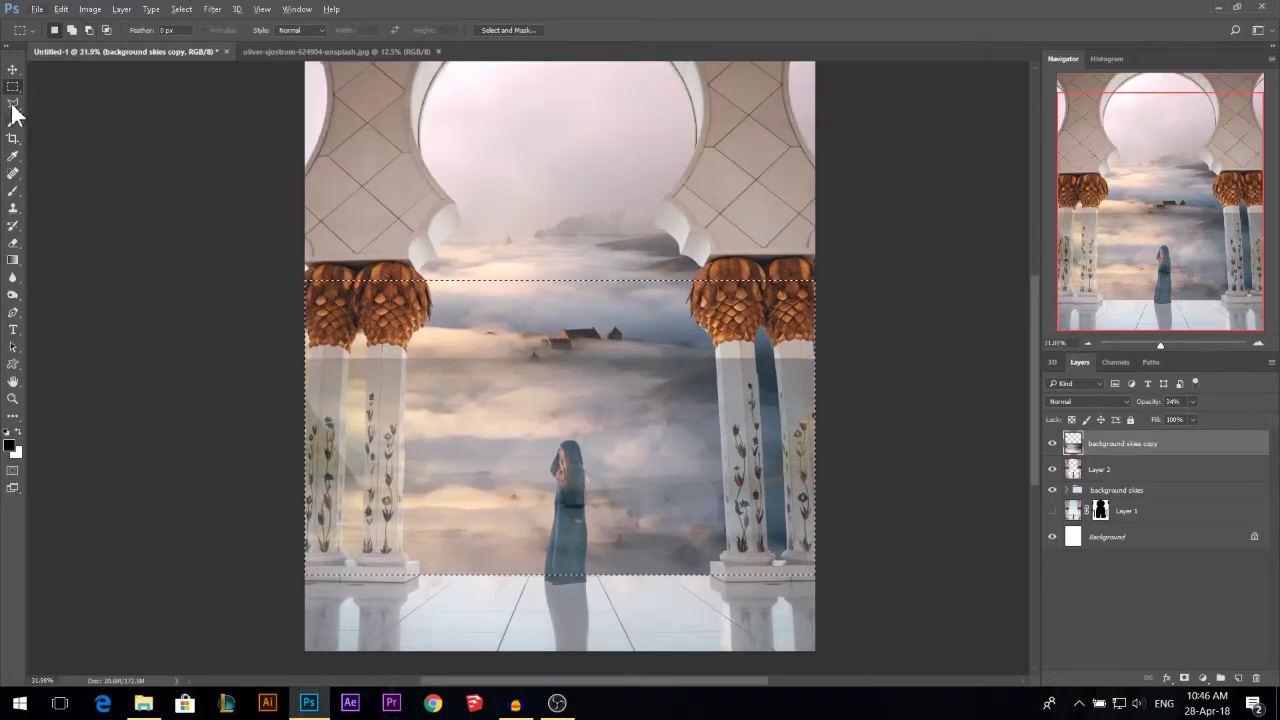
left_click(297, 579, "shift")
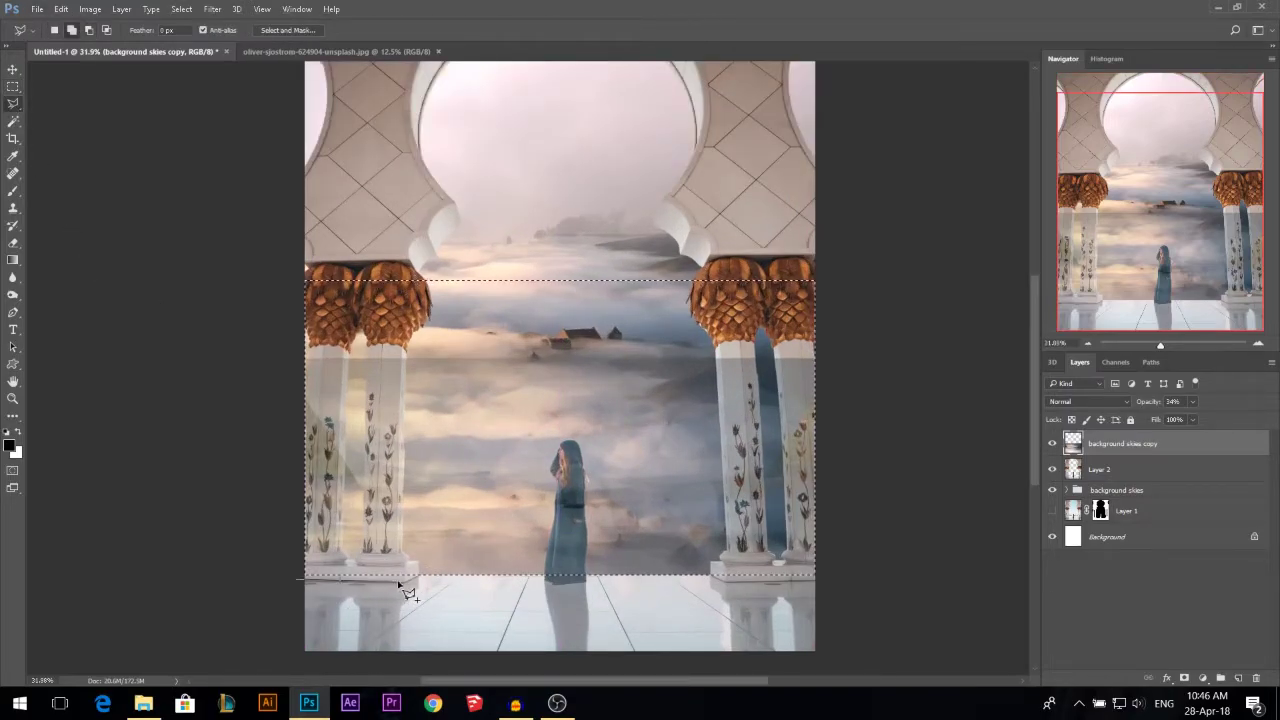
left_click(432, 574)
left_click(708, 574)
left_click(827, 581)
left_click(857, 479)
double_click(516, 333)
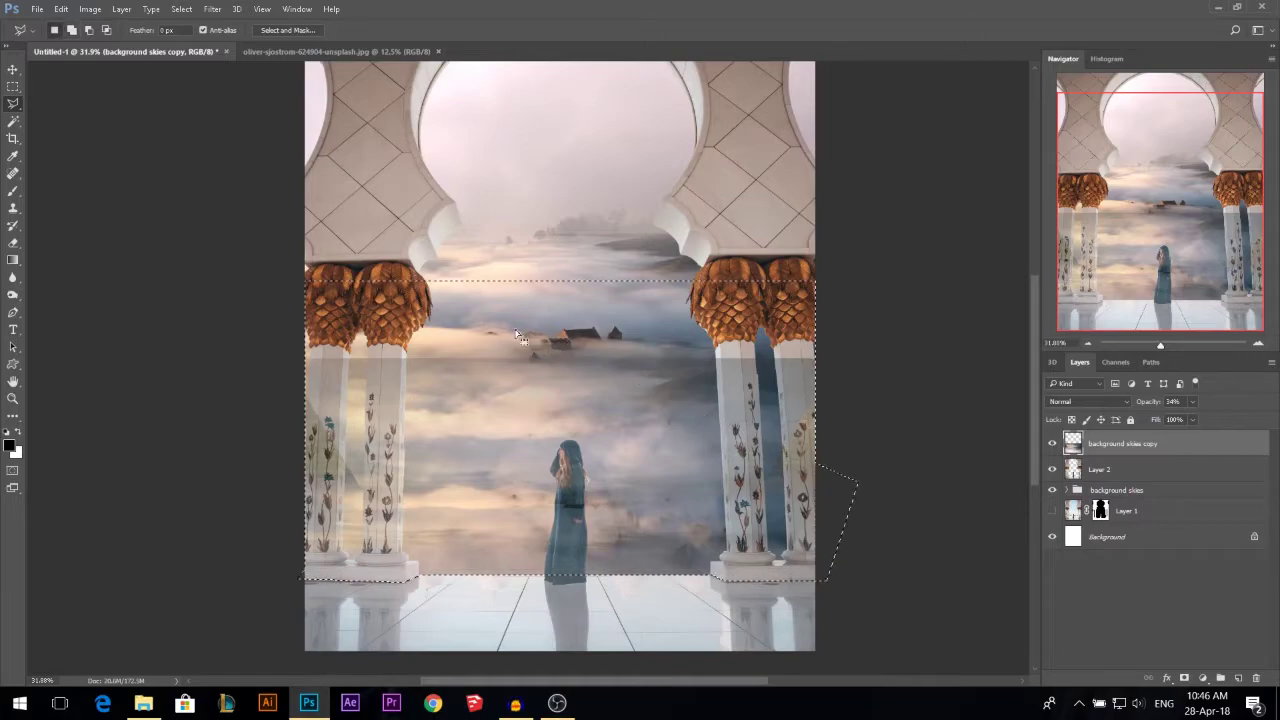
key("Delete")
key("ctrl+d")
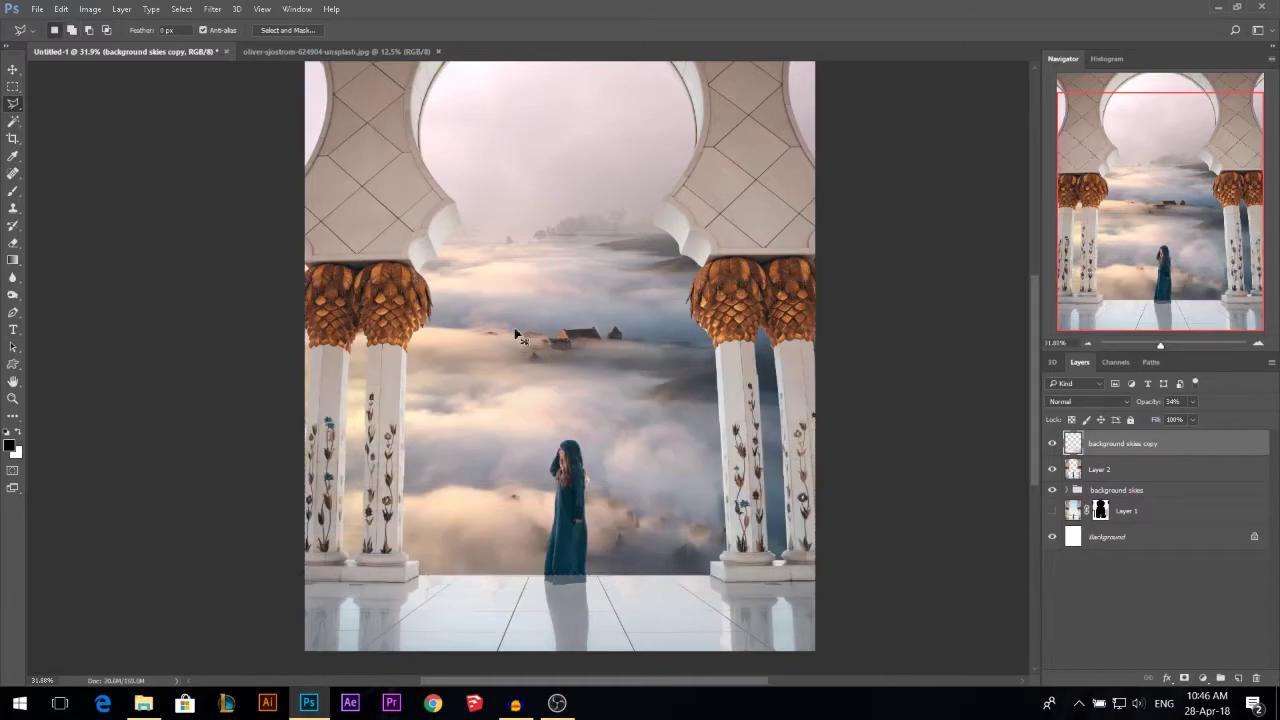
Step: Erase the sky reflection overlapping the bottom of the woman's dress with a small soft eraser at 0% hardness
scroll(583, 612, "up", 3)
scroll(583, 612, "up", 3)
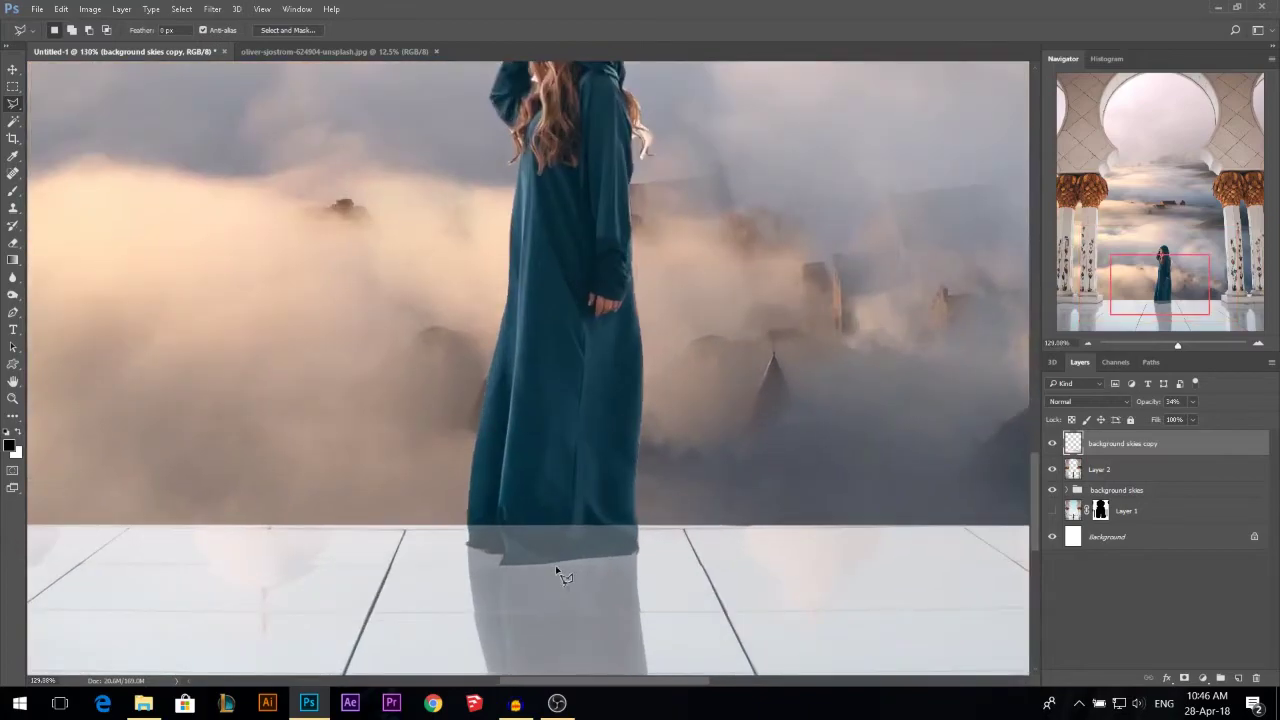
key("e")
right_click(568, 503, "alt")
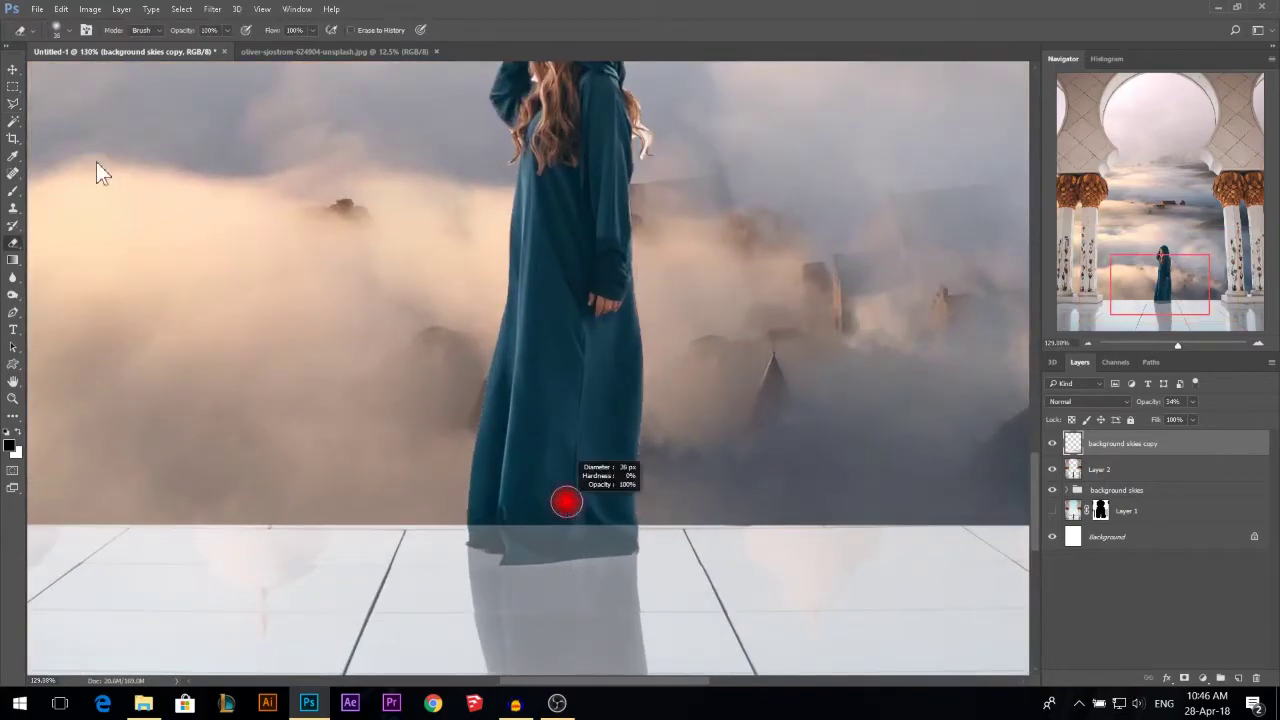
mouse_move(589, 497)
left_mouse_down()
mouse_move(623, 541)
mouse_move(510, 555)
mouse_move(534, 543)
mouse_move(483, 537)
mouse_move(481, 523)
mouse_move(603, 529)
mouse_move(488, 540)
mouse_move(623, 537)
left_mouse_up()
scroll(609, 429, "up", 4)
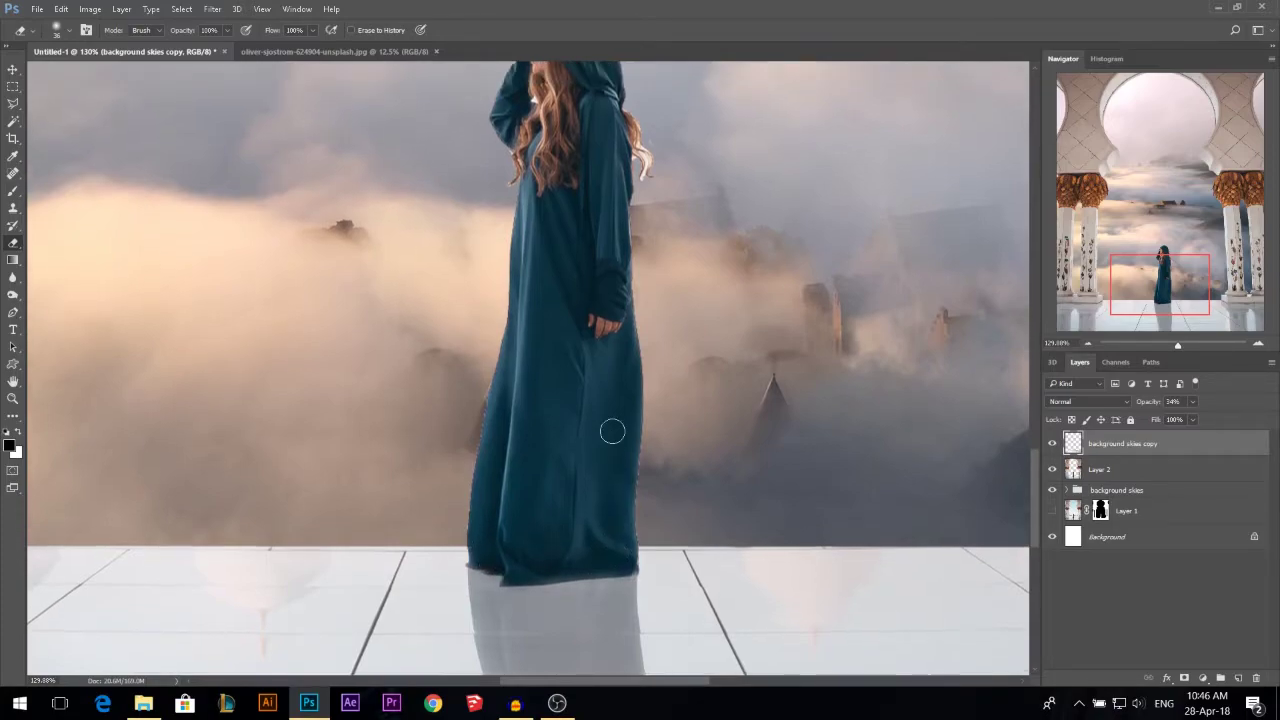
Step: Clean up the leftover cutout edges around the woman's head and hair on Layer 2 with a small eraser
scroll(602, 160, "up", 2)
key("v")
key("alt+v")
key("Escape")
right_click(560, 155, "alt")
scroll(571, 146, "up", 10)
key("alt+e")
right_click(423, 300)
key("Escape")
key("e")
mouse_move(423, 300)
left_mouse_down()
mouse_move(389, 306)
mouse_move(408, 302)
left_mouse_up()
mouse_move(425, 290)
left_mouse_down()
mouse_move(425, 304)
mouse_move(418, 292)
left_mouse_up()
scroll(422, 297, "down", 3)
scroll(797, 495, "up", 5)
left_click_drag(717, 454, 713, 457)
mouse_move(682, 413)
left_mouse_down()
mouse_move(708, 434)
mouse_move(691, 525)
mouse_move(652, 452)
mouse_move(680, 391)
mouse_move(671, 369)
mouse_move(706, 391)
mouse_move(709, 429)
left_mouse_up()
scroll(740, 420, "down", 4)
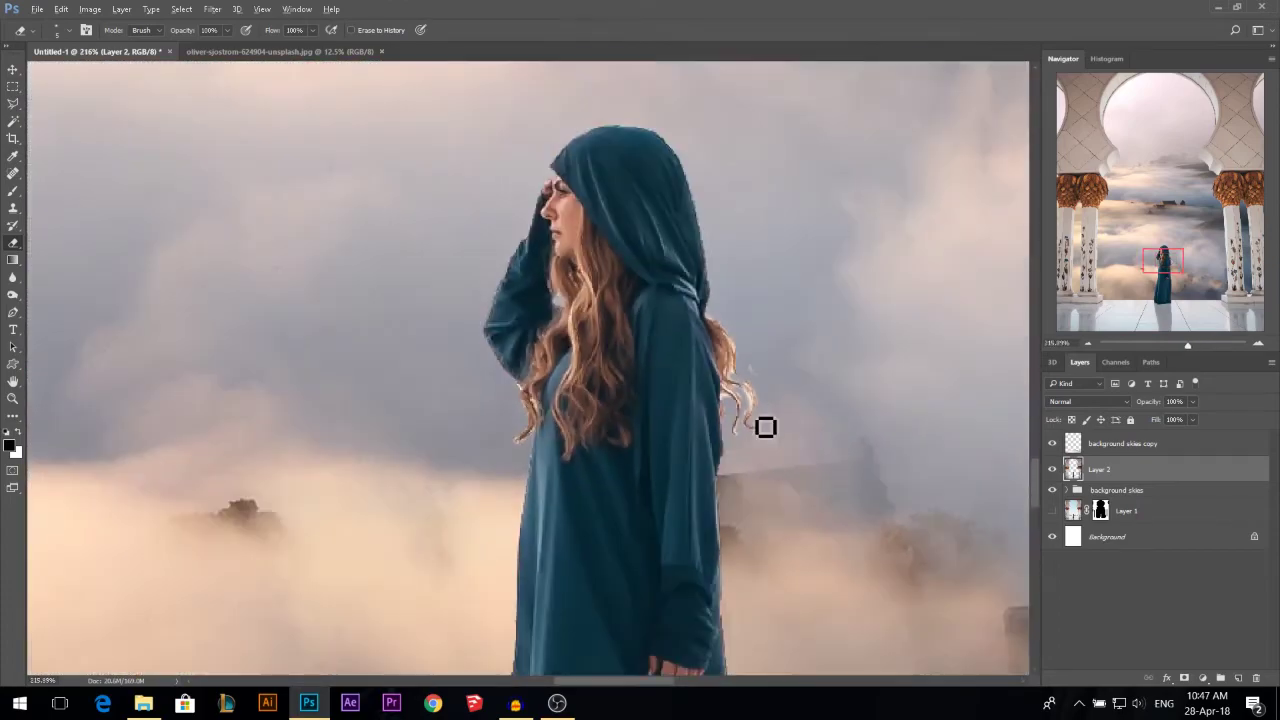
scroll(765, 427, "down", 6)
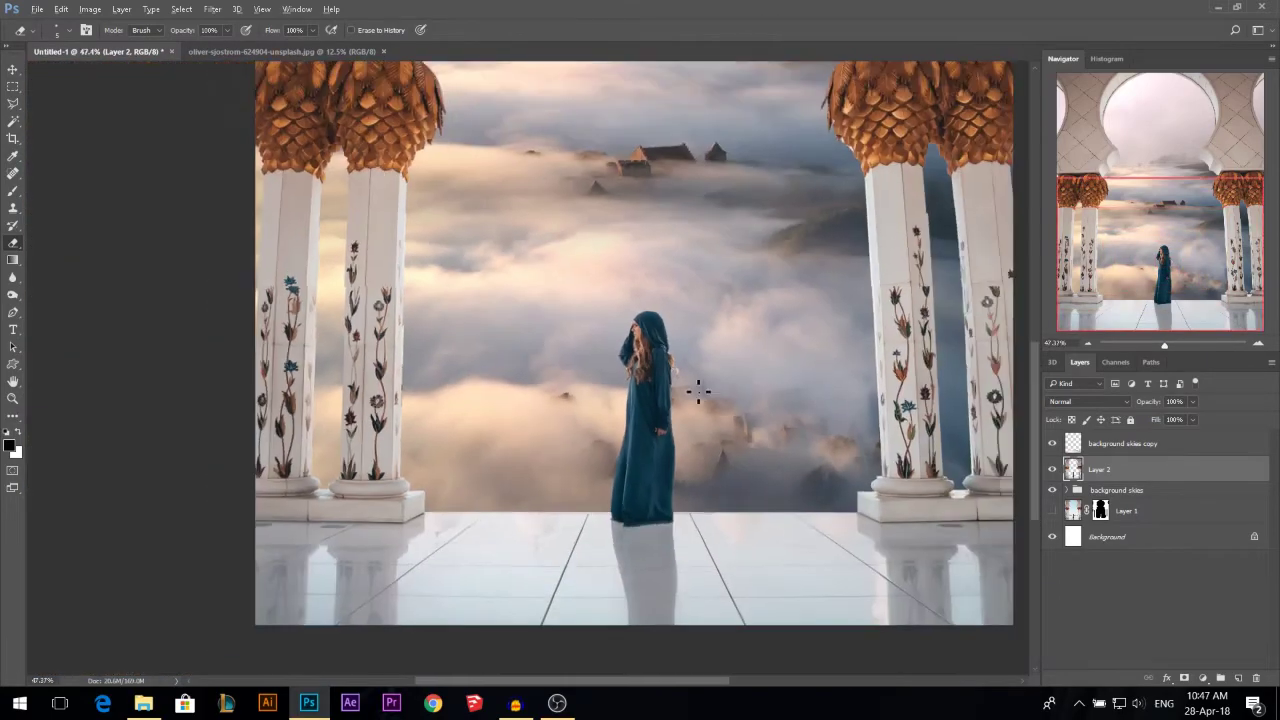
scroll(698, 392, "down", 3)
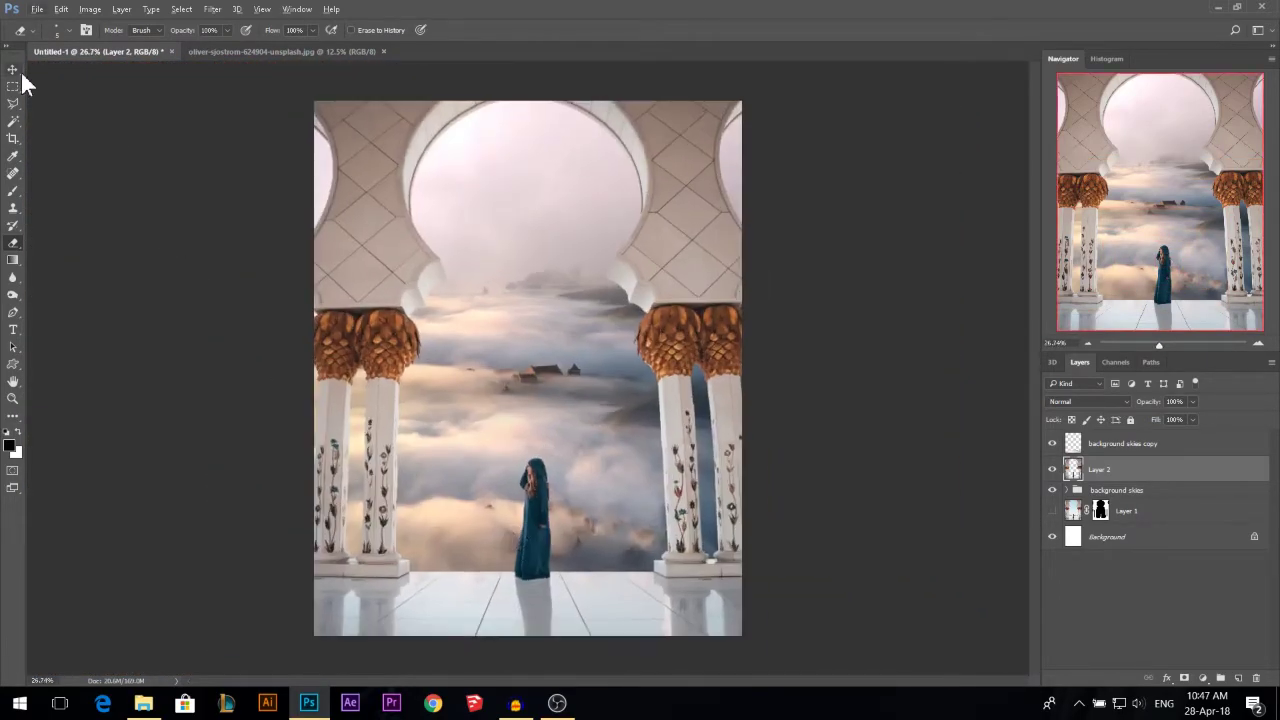
Step: Add a Curves adjustment layer above the background skies group and adjust the highlight end point of its Red channel
left_click(13, 70)
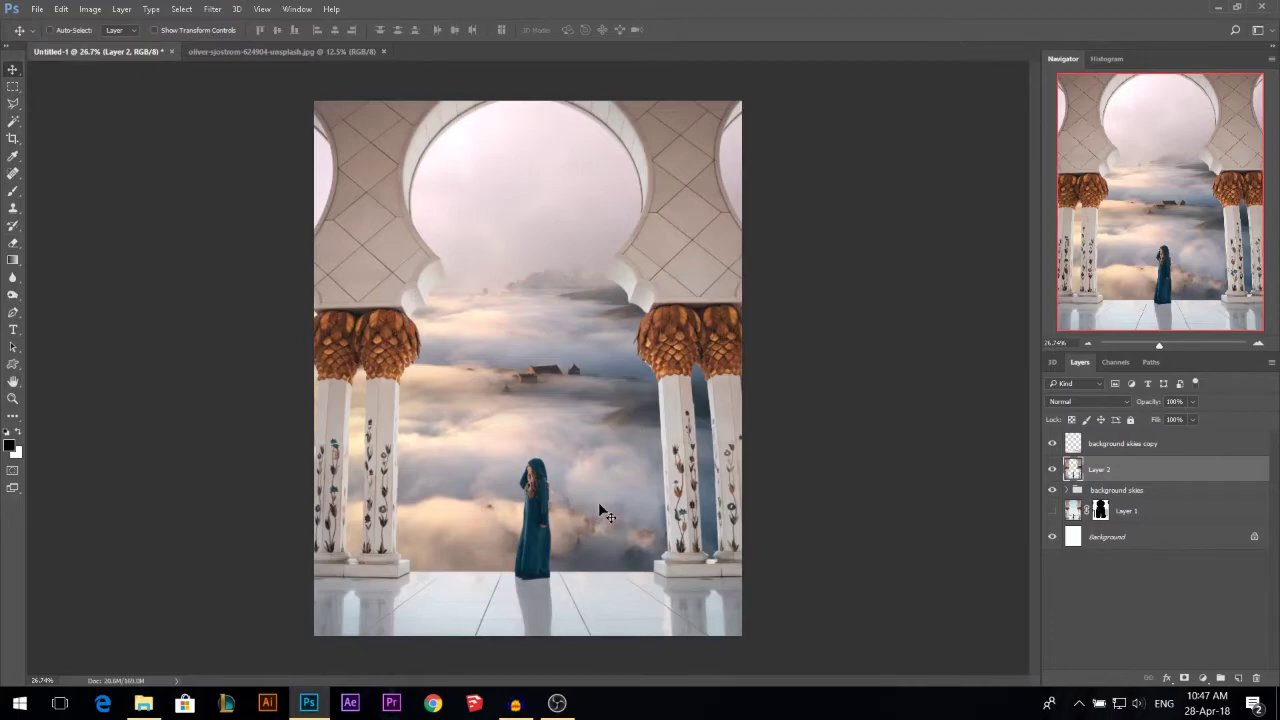
scroll(504, 537, "down", 1)
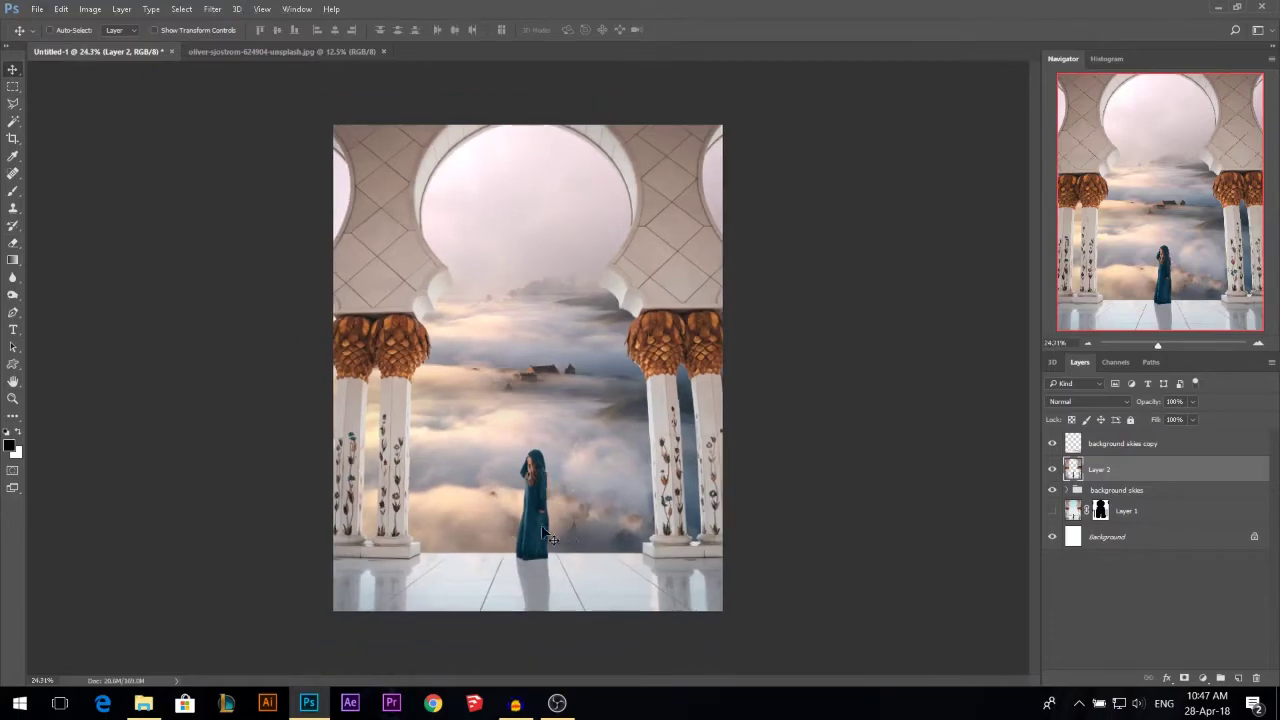
scroll(545, 527, "up", 1)
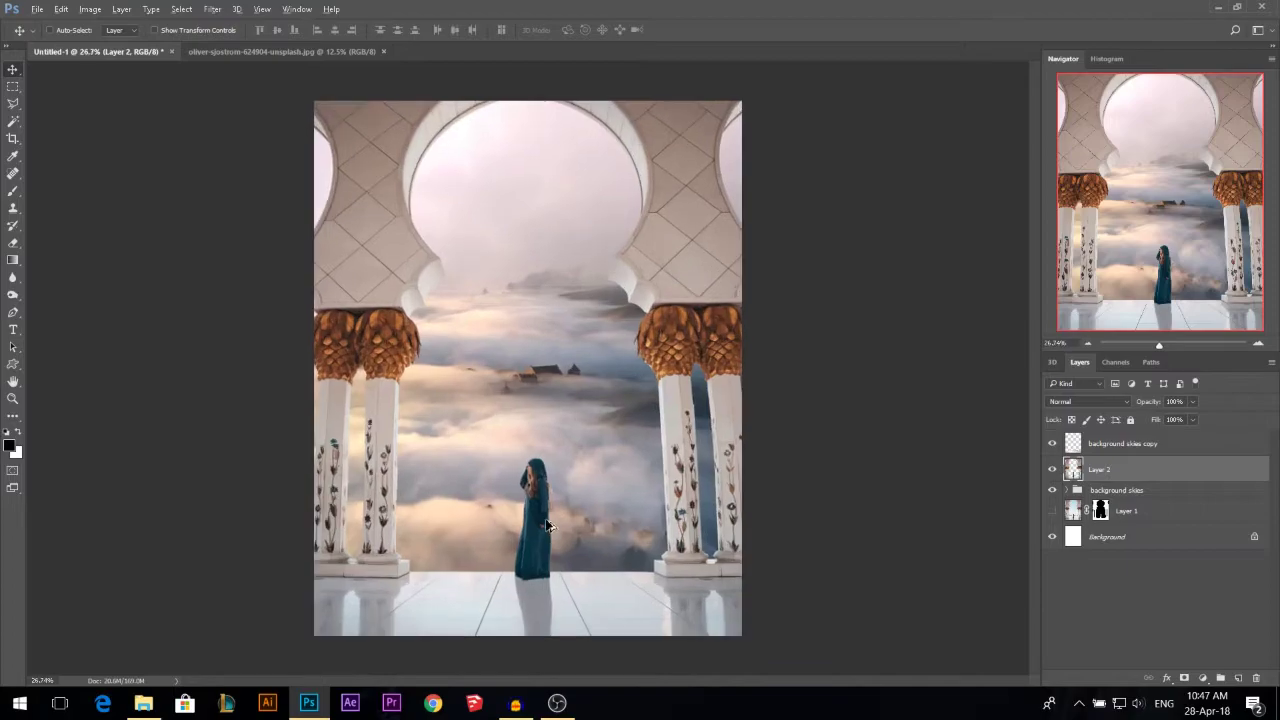
left_click(1120, 491)
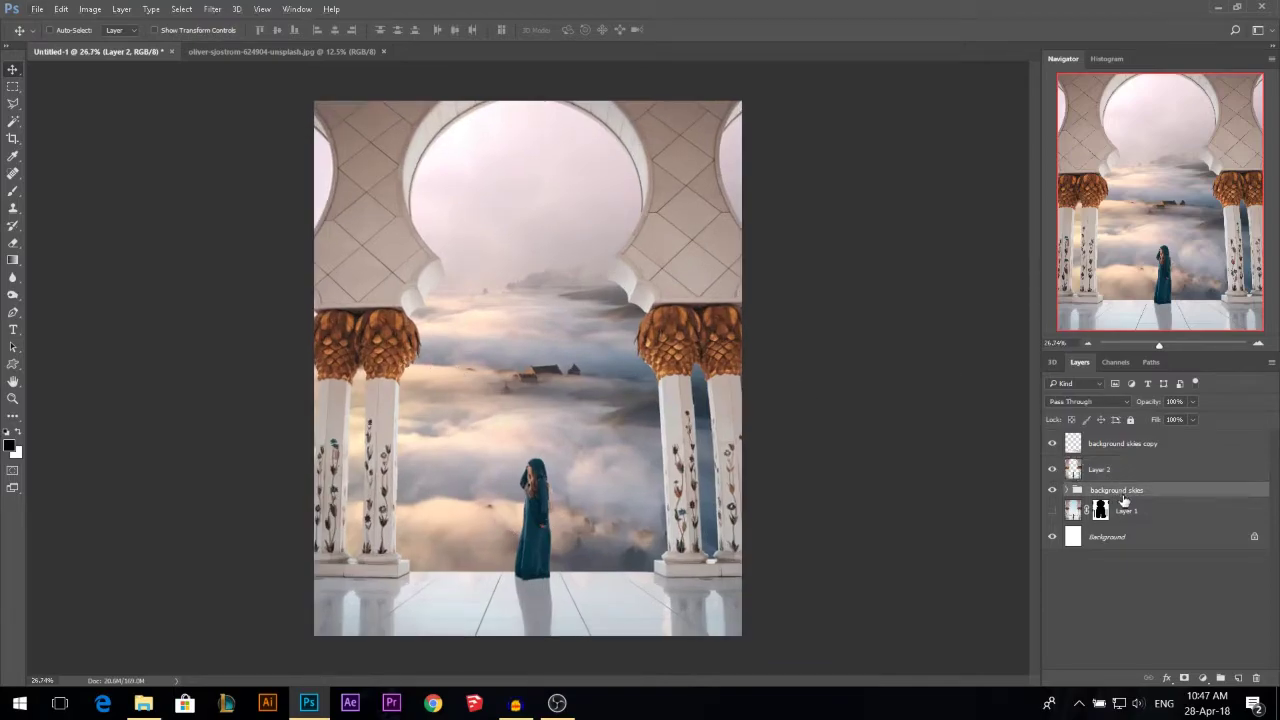
left_click(1202, 678)
left_click(1180, 486)
left_click(908, 153)
left_click(905, 166)
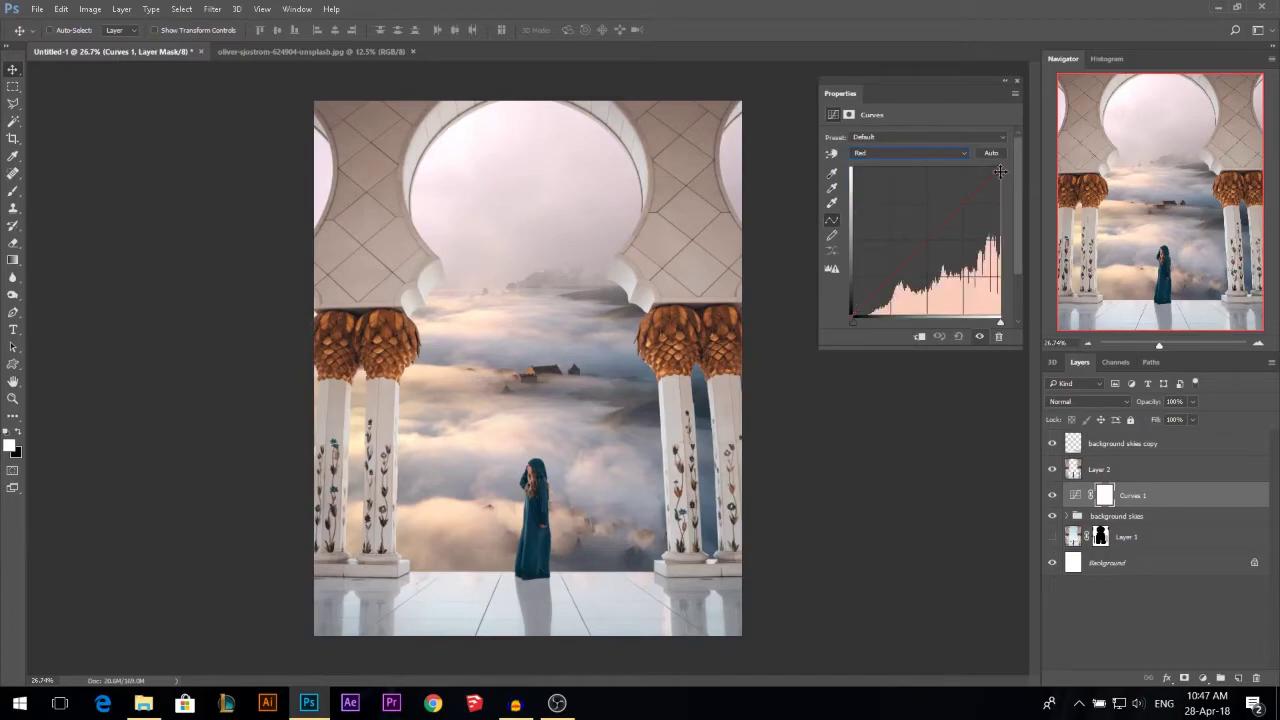
left_click_drag(999, 168, 1004, 173)
Step: Lower the highlight end points of the Blue and Green channels slightly in the sky's Curves adjustment
left_click(908, 153)
left_click(905, 178)
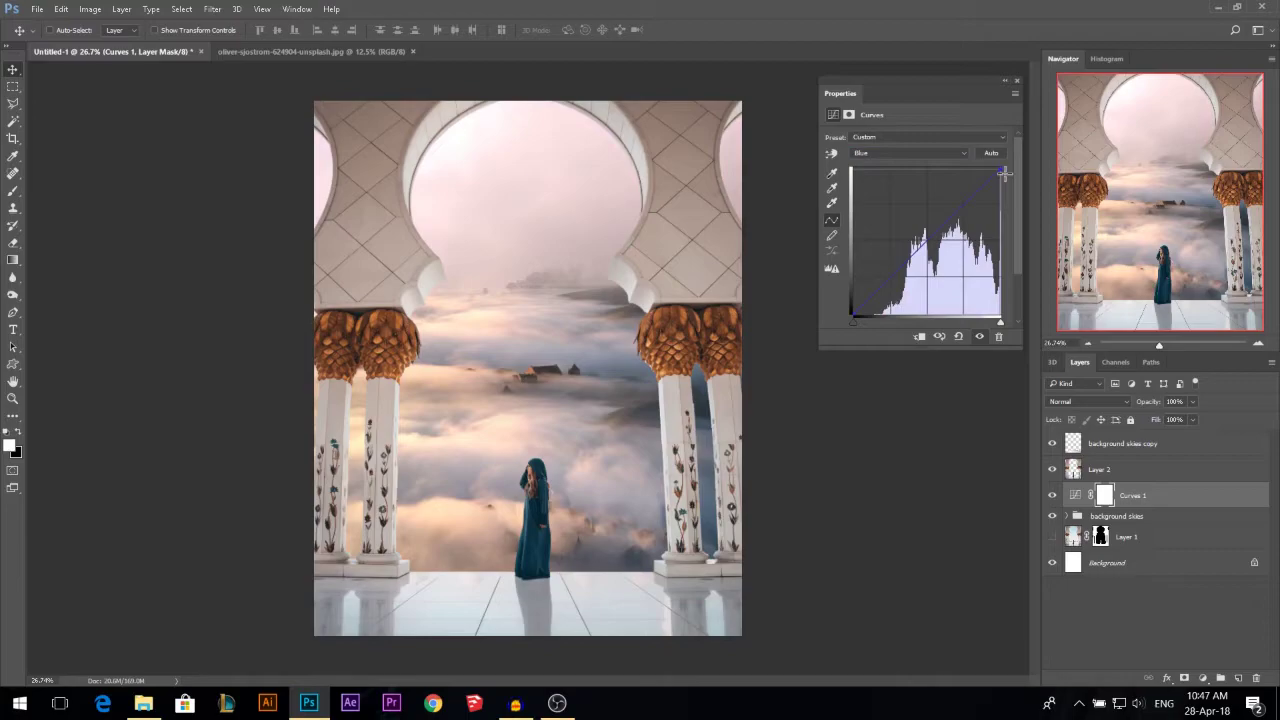
left_click(918, 153)
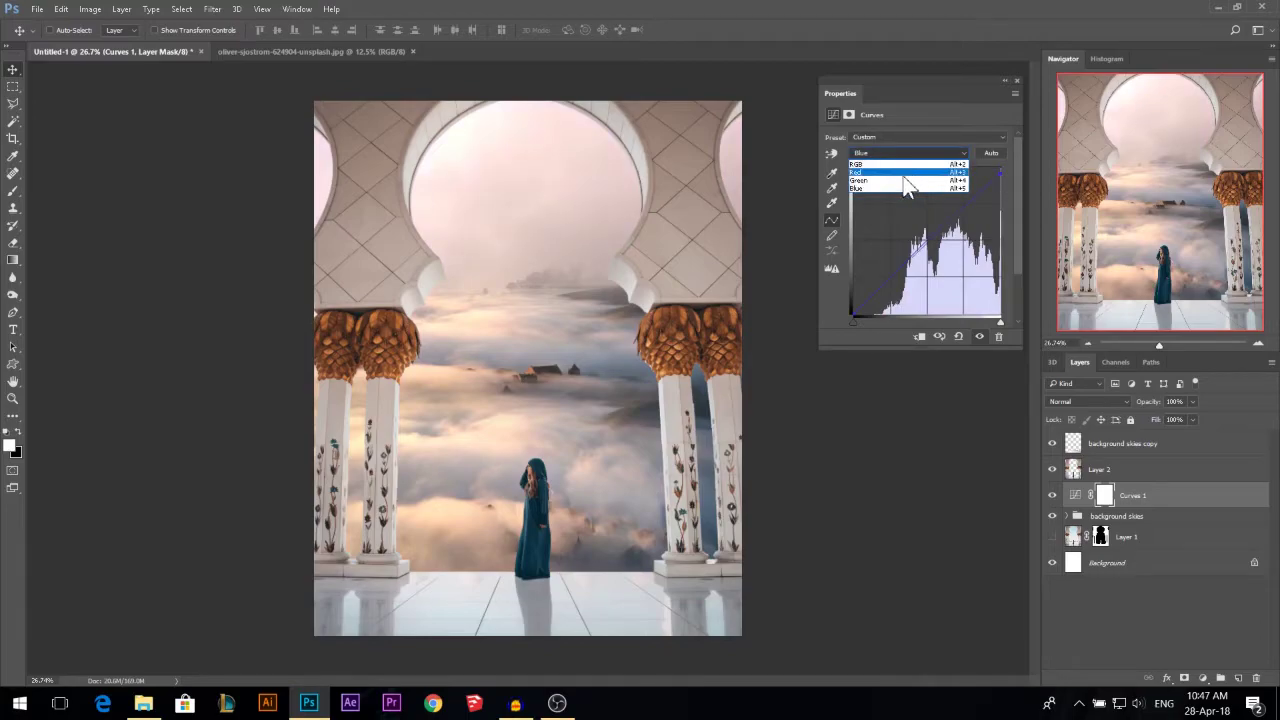
left_click(905, 180)
left_click_drag(1000, 170, 1030, 175)
left_click(1017, 80)
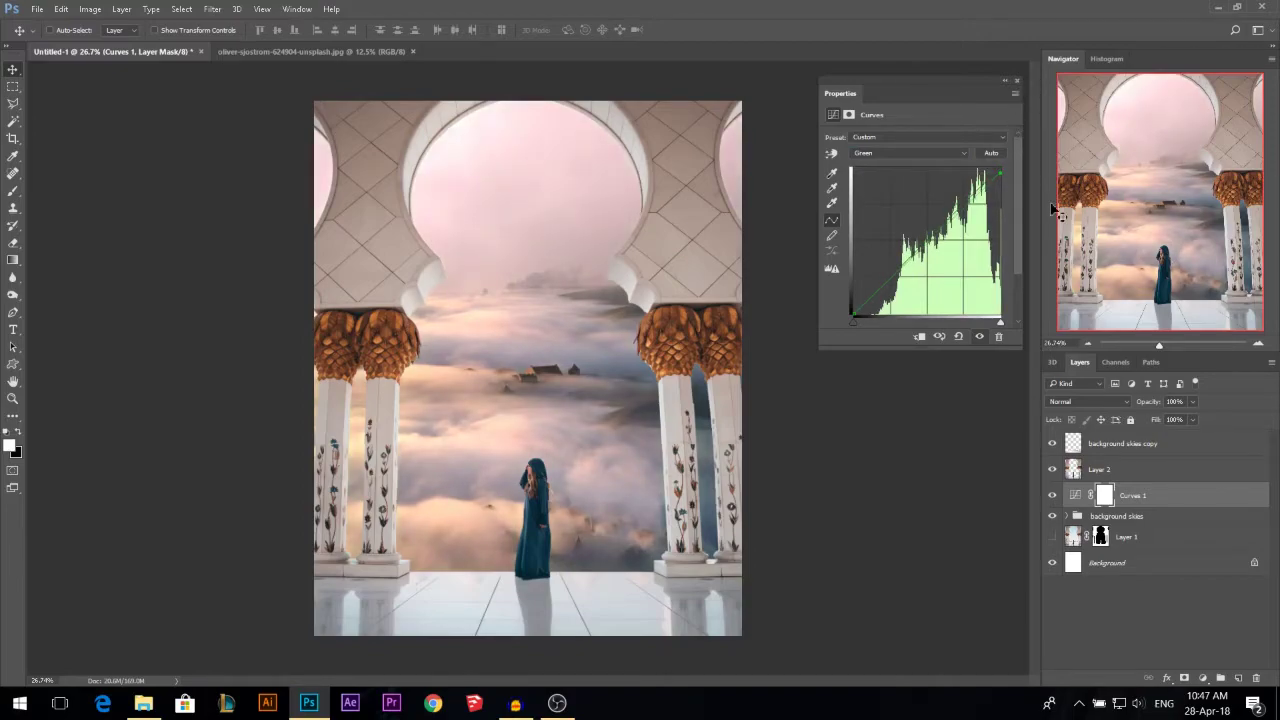
Step: Add a Curves adjustment layer above Layer 2 and move its Red channel's white and black points slightly inward
left_click(646, 593, "ctrl")
left_click(1095, 475)
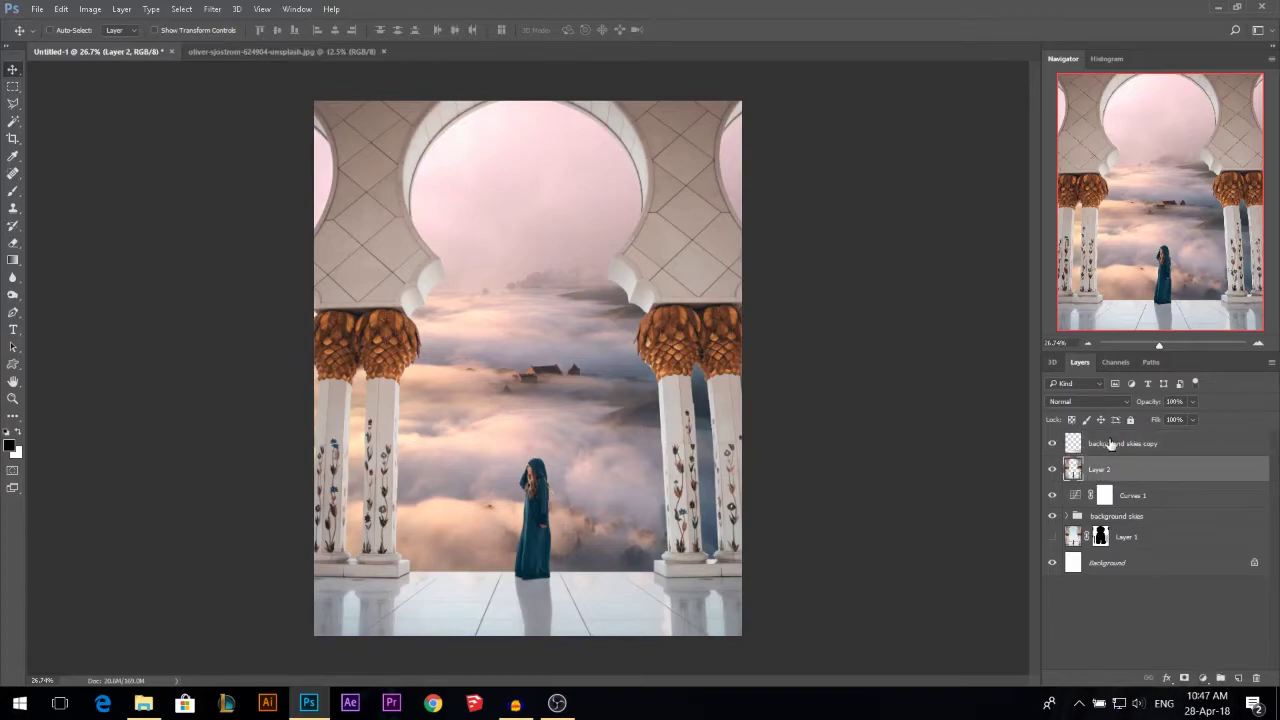
left_click(1108, 444)
left_click(1104, 470)
left_click(1203, 679)
left_click(1108, 450)
left_click(900, 152)
left_click(882, 173)
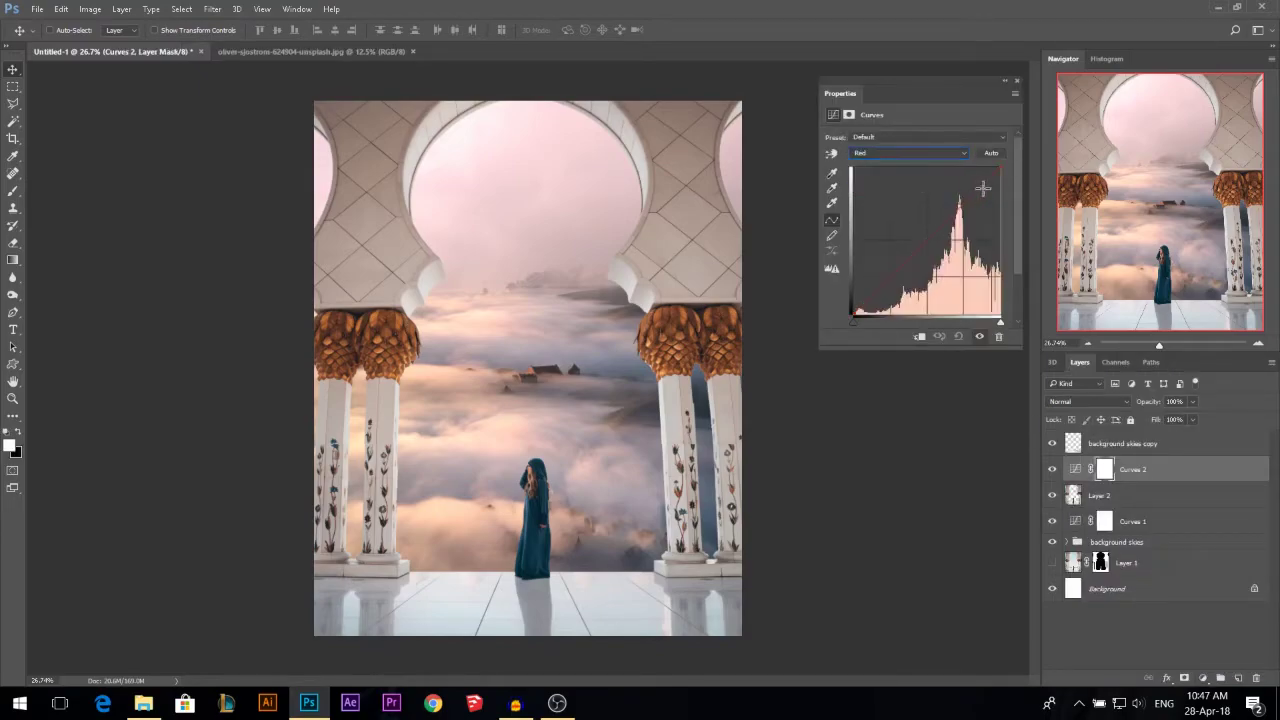
mouse_move(1000, 171)
left_mouse_down()
mouse_move(996, 230)
mouse_move(990, 147)
mouse_move(997, 168)
left_mouse_up()
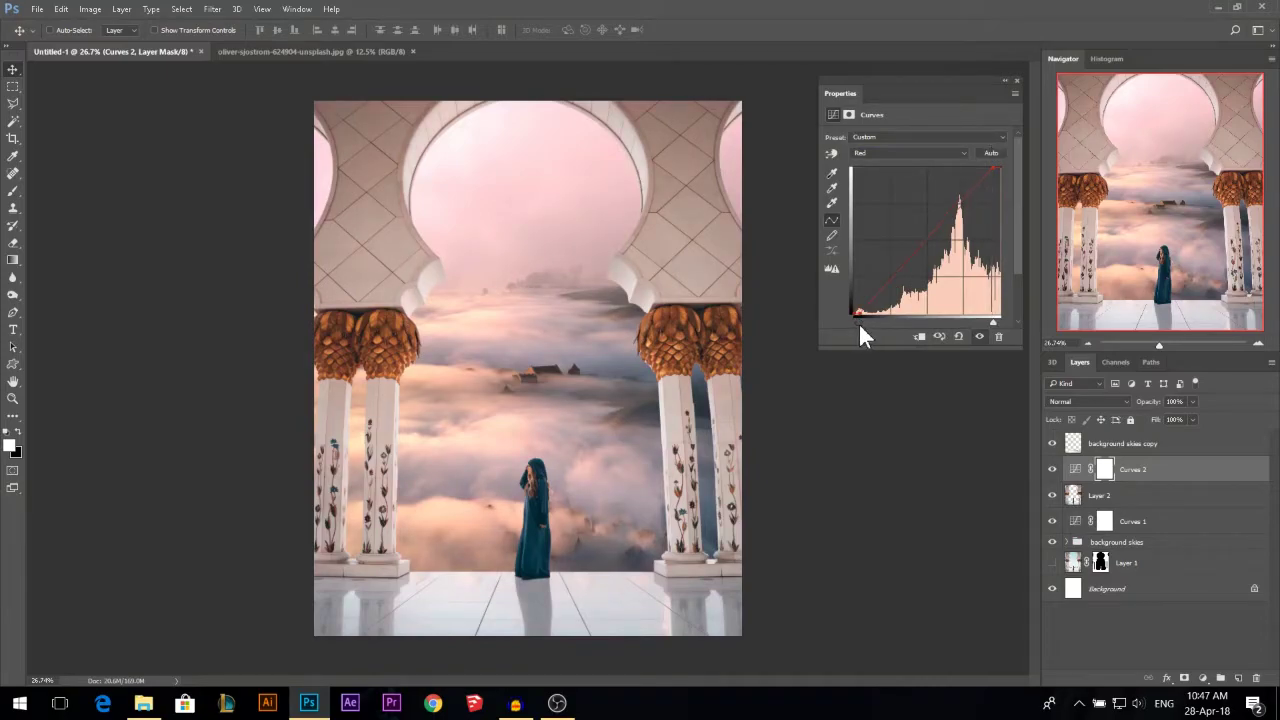
Step: Lower the highlight end points of the Green and Blue channels slightly in the Curves adjustment above Layer 2
left_click(876, 153)
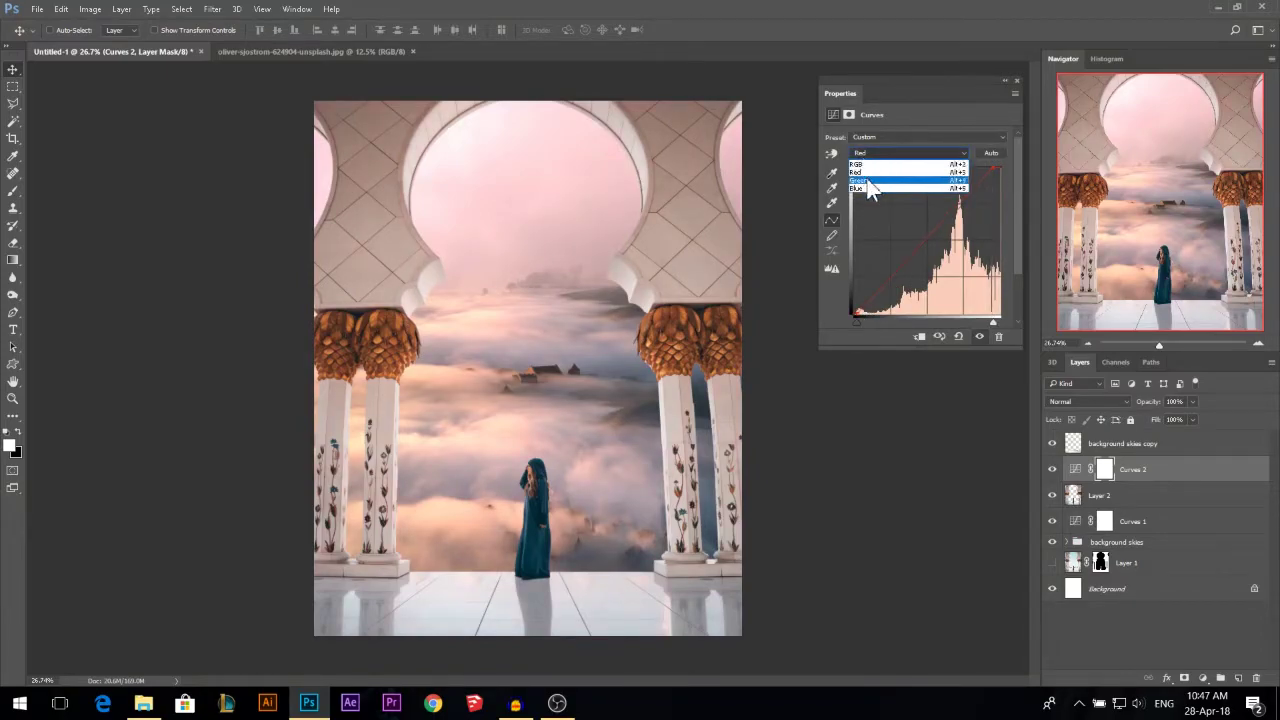
left_click(868, 182)
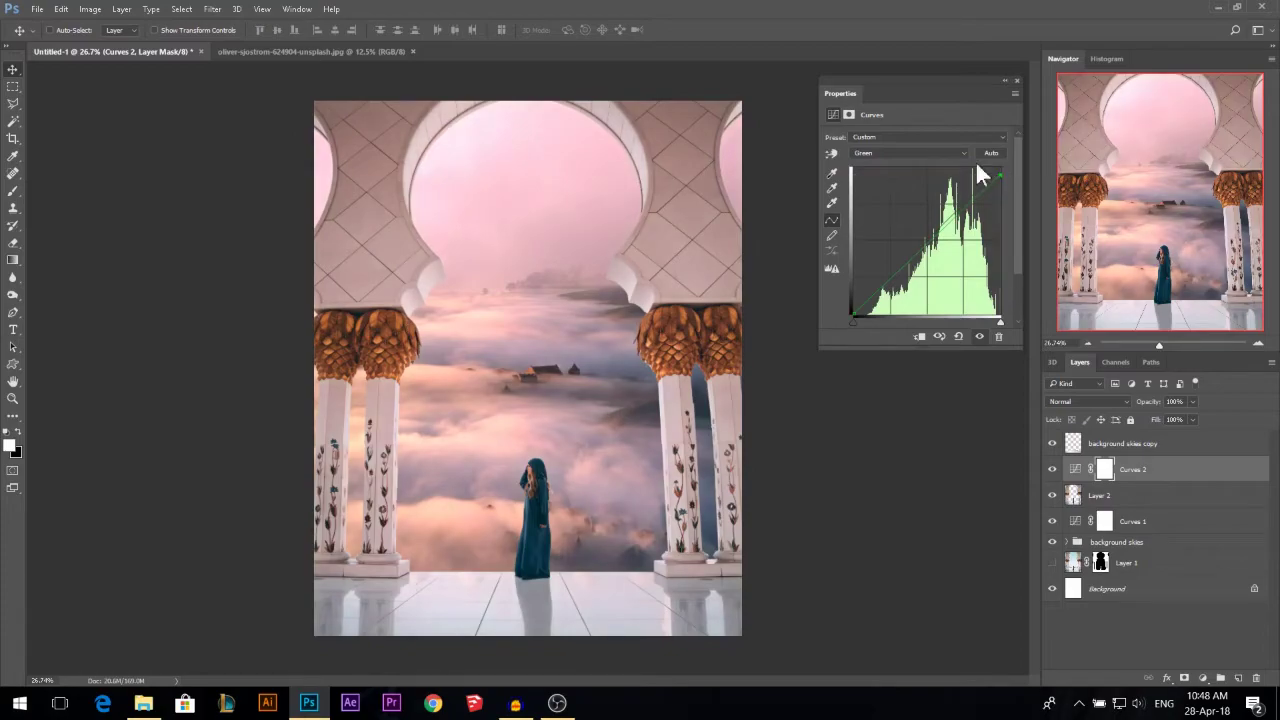
left_click(876, 153)
left_click(868, 196)
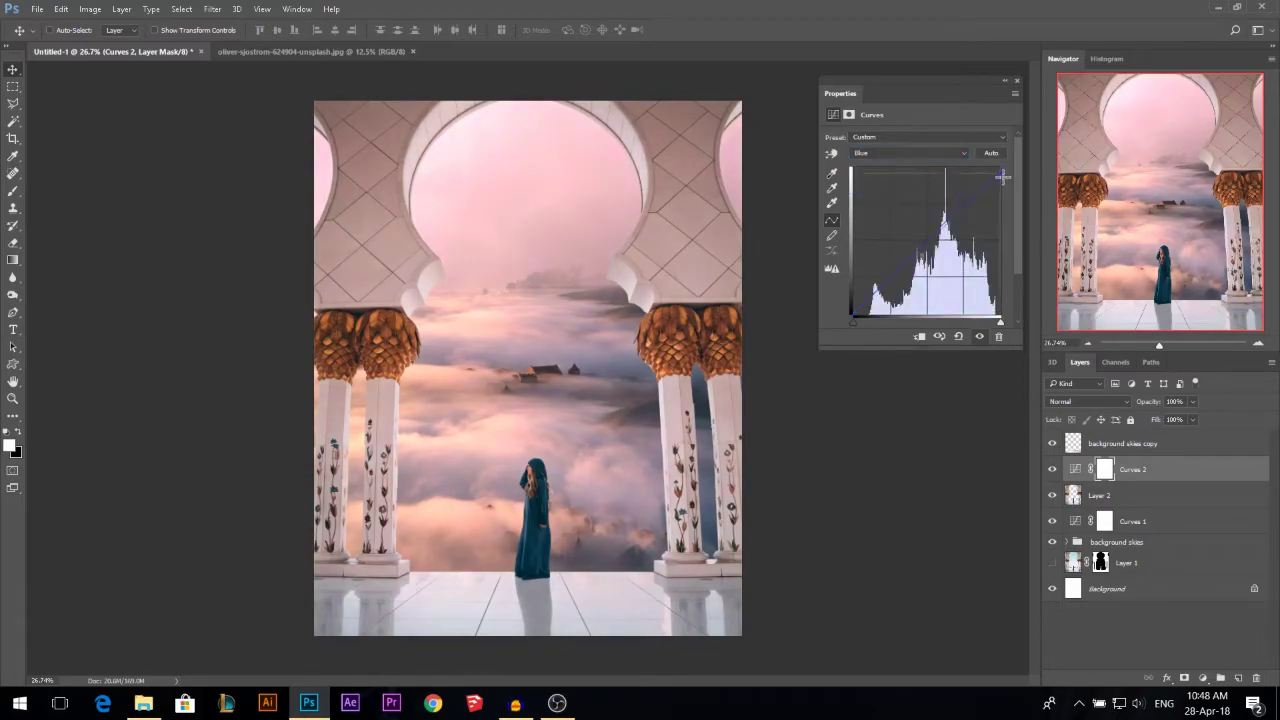
left_click(1016, 81)
scroll(612, 300, "down", 2)
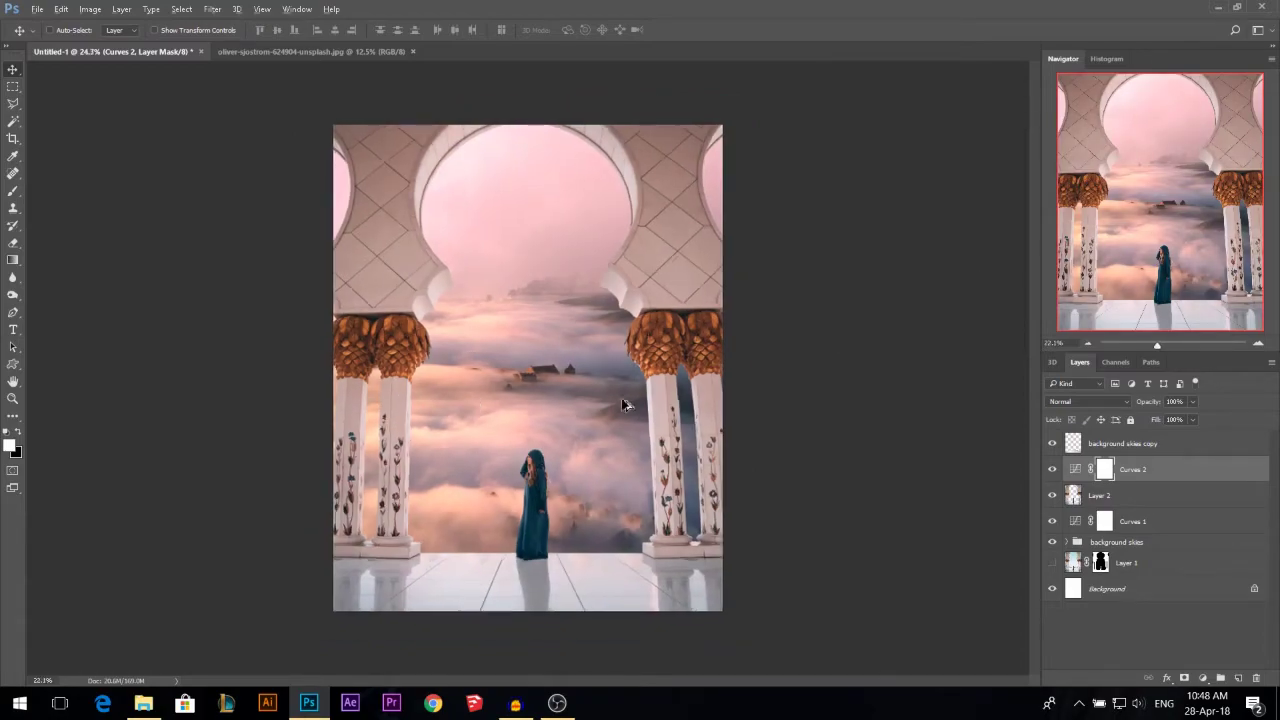
key("alt+bracketright")
key("3")
key("4")
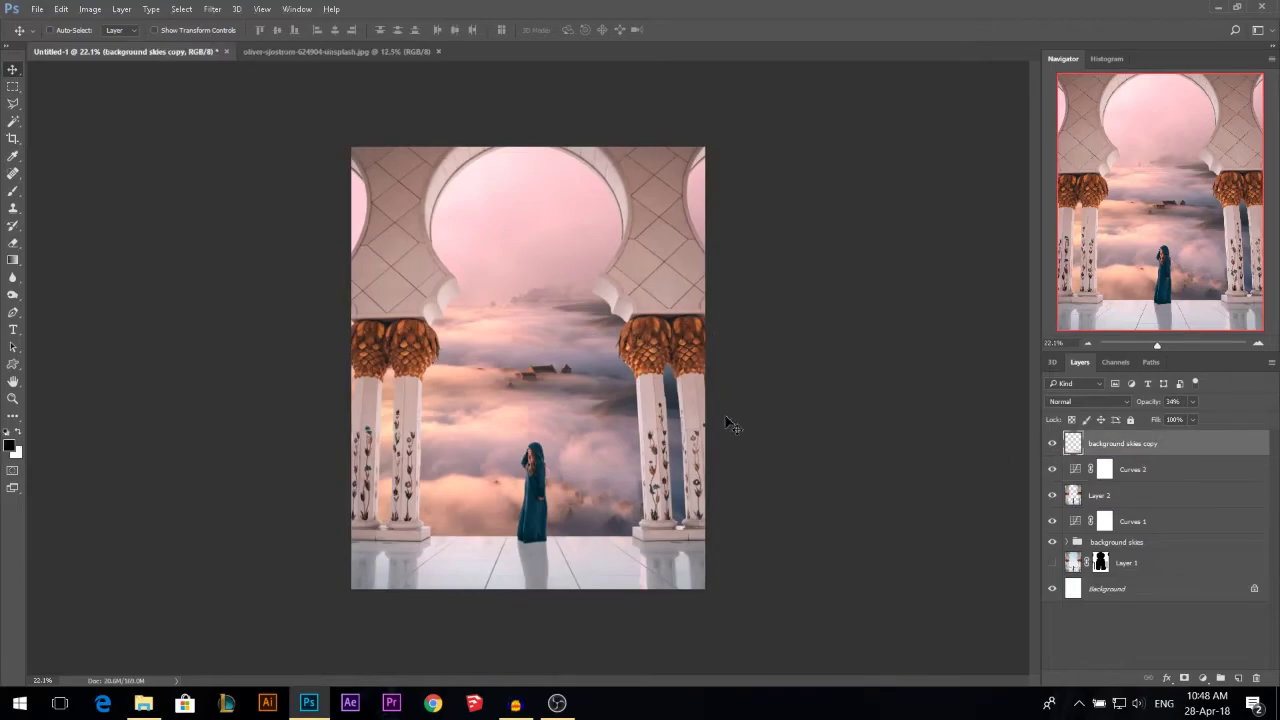
left_click(1202, 679)
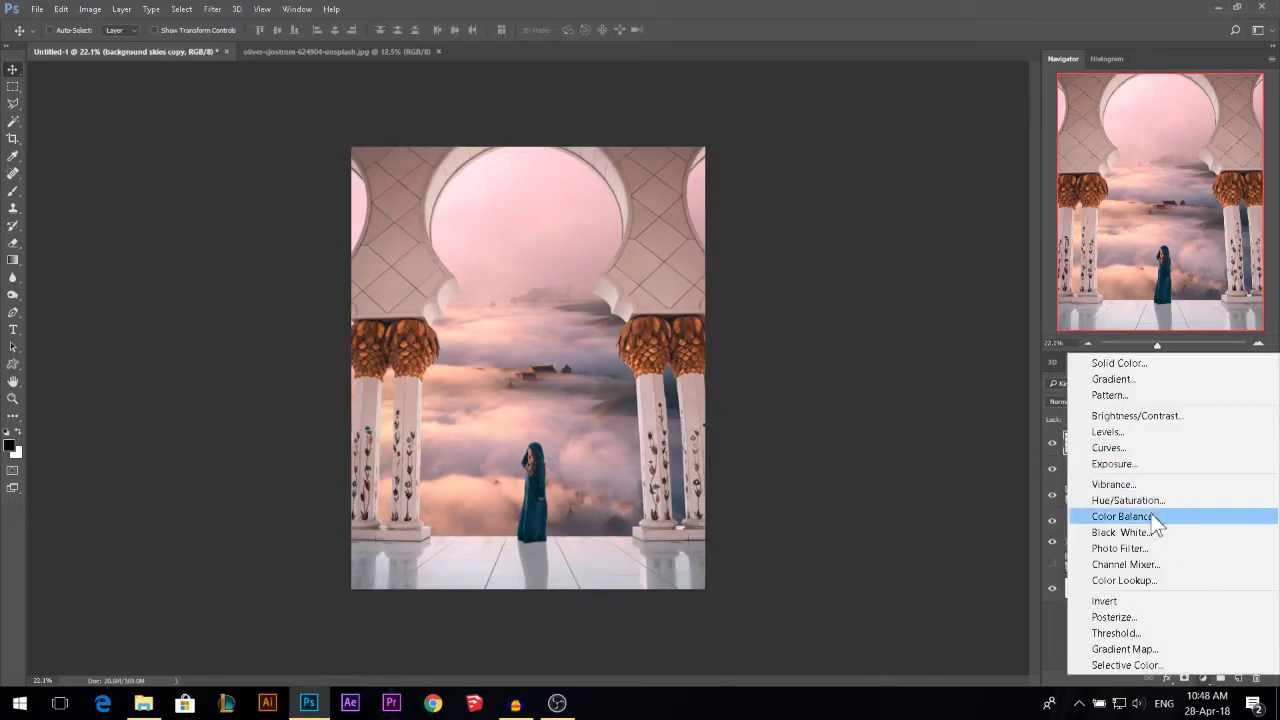
left_click(1100, 448)
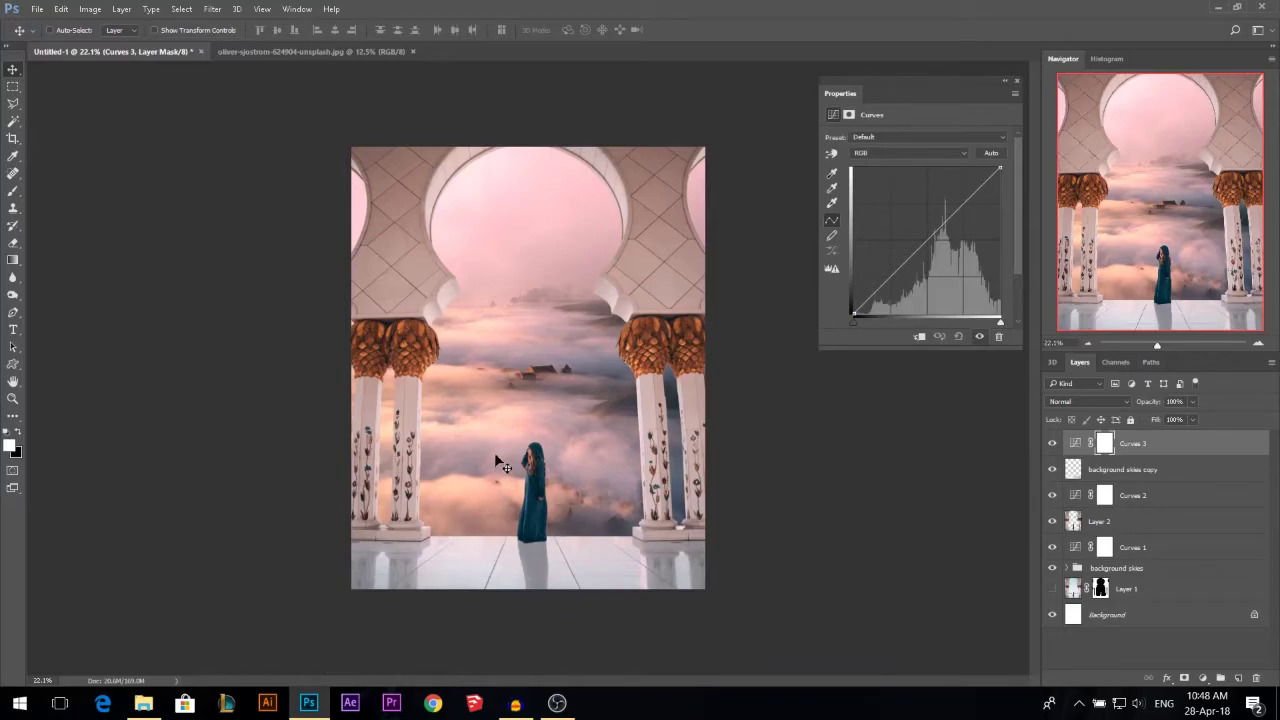
scroll(520, 460, "up", 1)
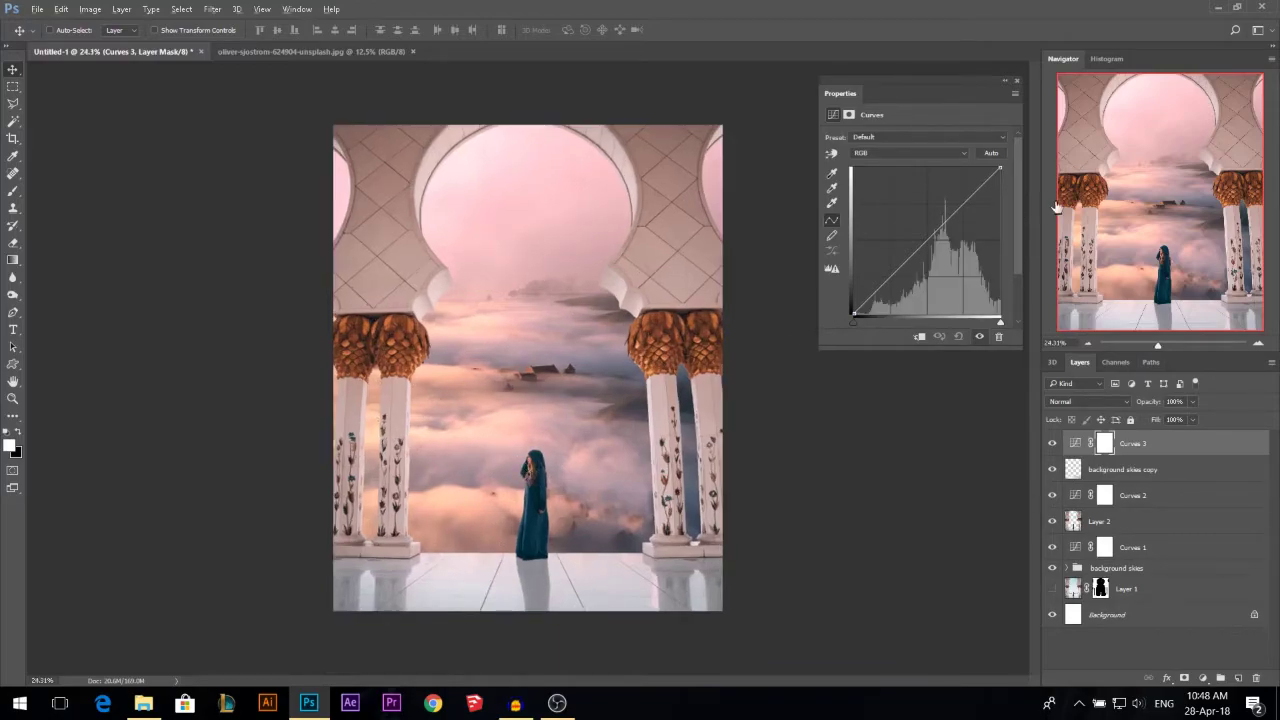
left_click(1016, 80)
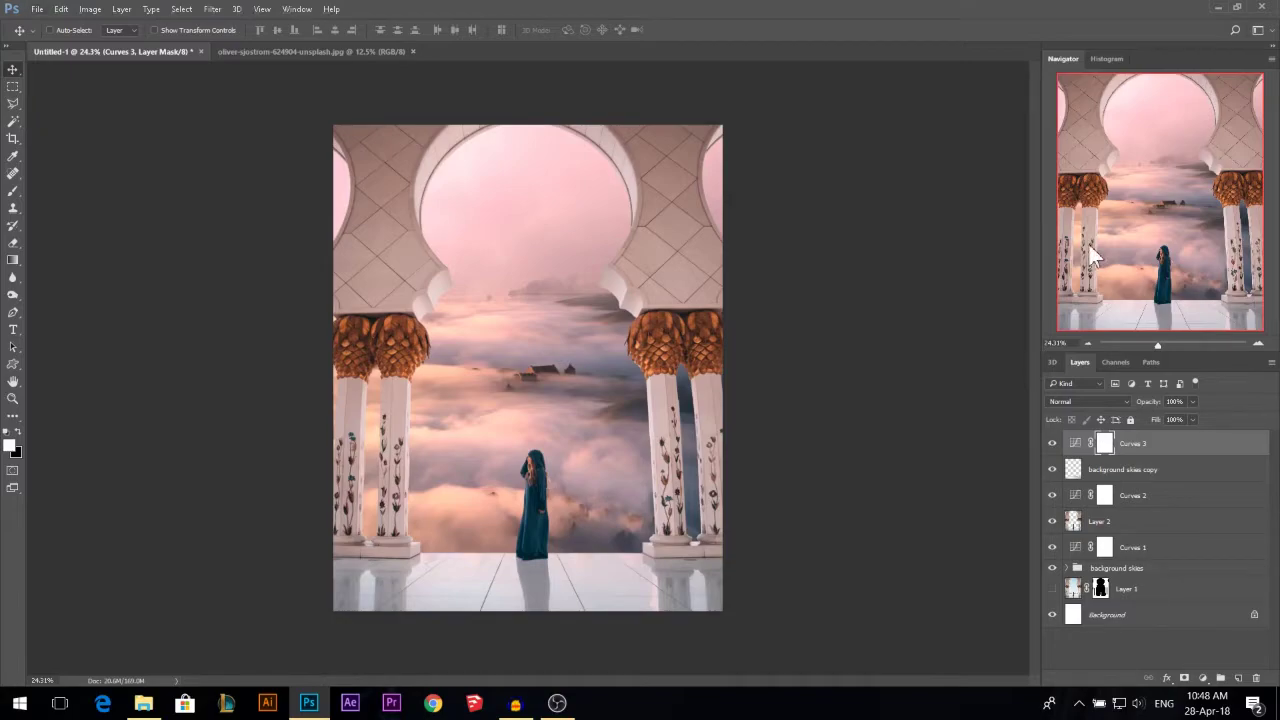
key("Delete")
Step: Create a new empty layer directly above Layer 2 and clip it to Layer 2
left_click(1137, 490)
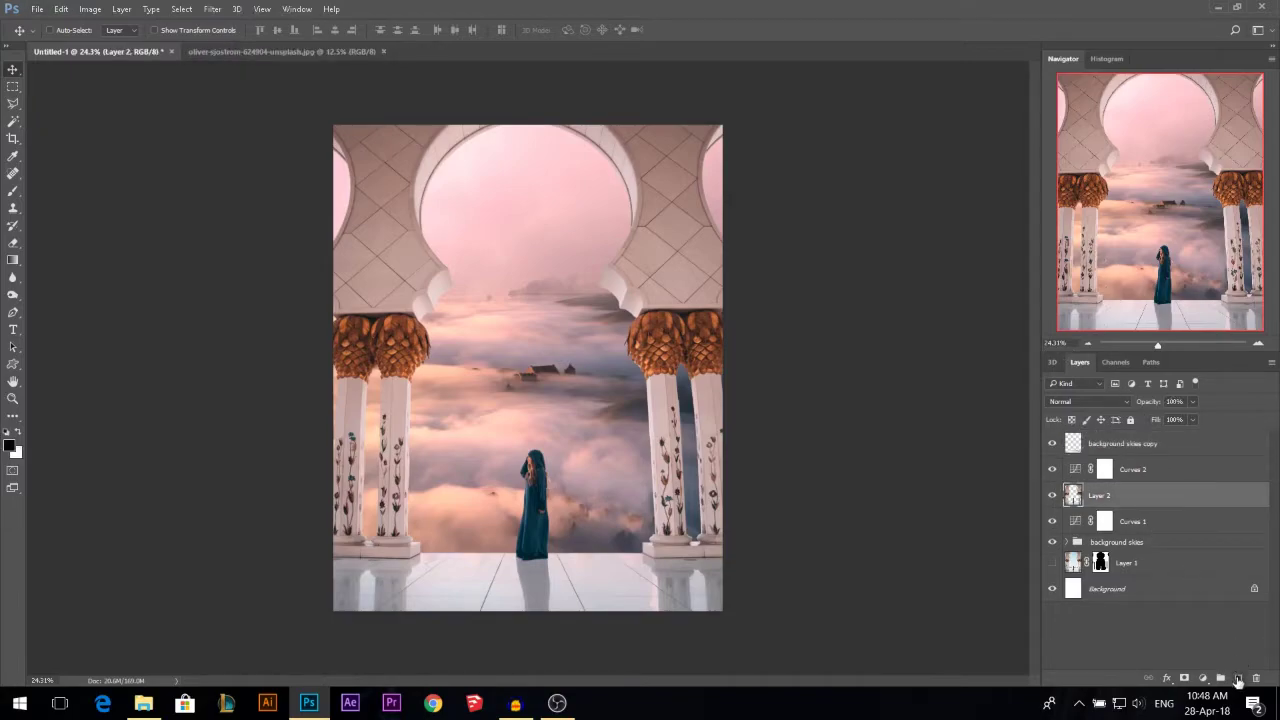
left_click(1238, 679)
left_click(1114, 503, "alt")
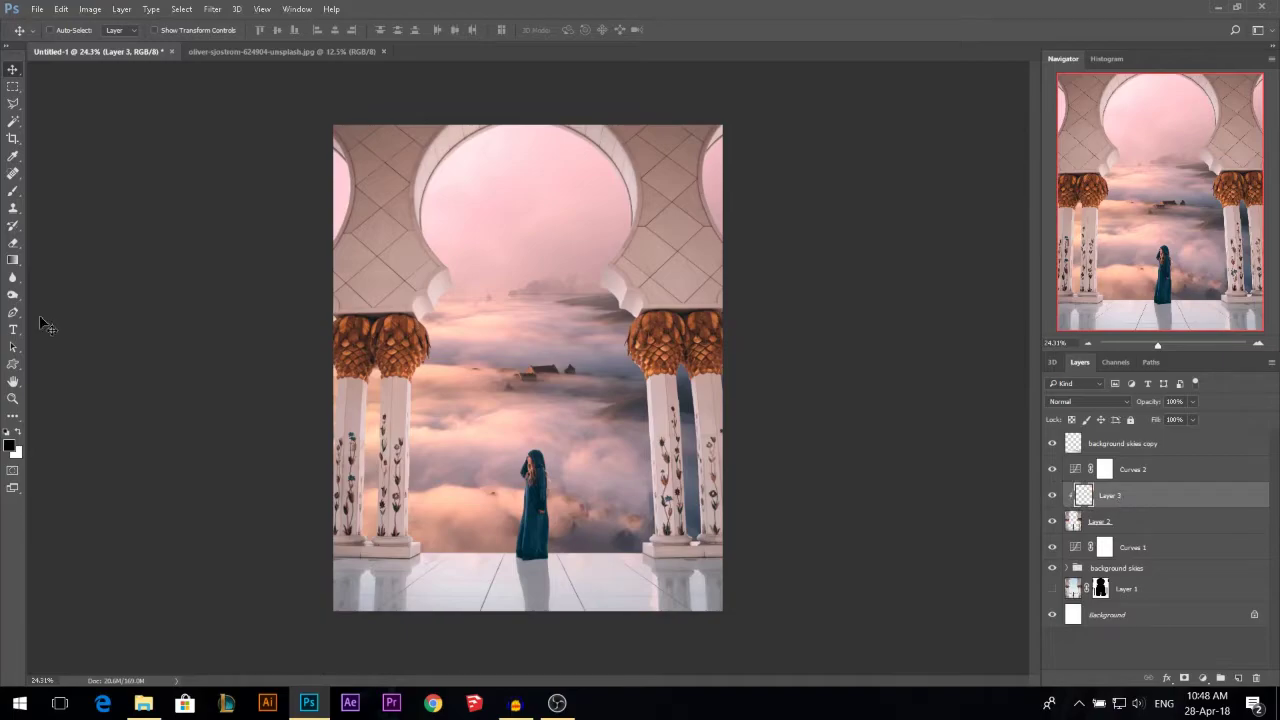
Step: Sample a peach tone from the clouds and paint it with a large soft brush over the floor and columns on the clipped layer
left_click(13, 190)
left_click(494, 427, "alt")
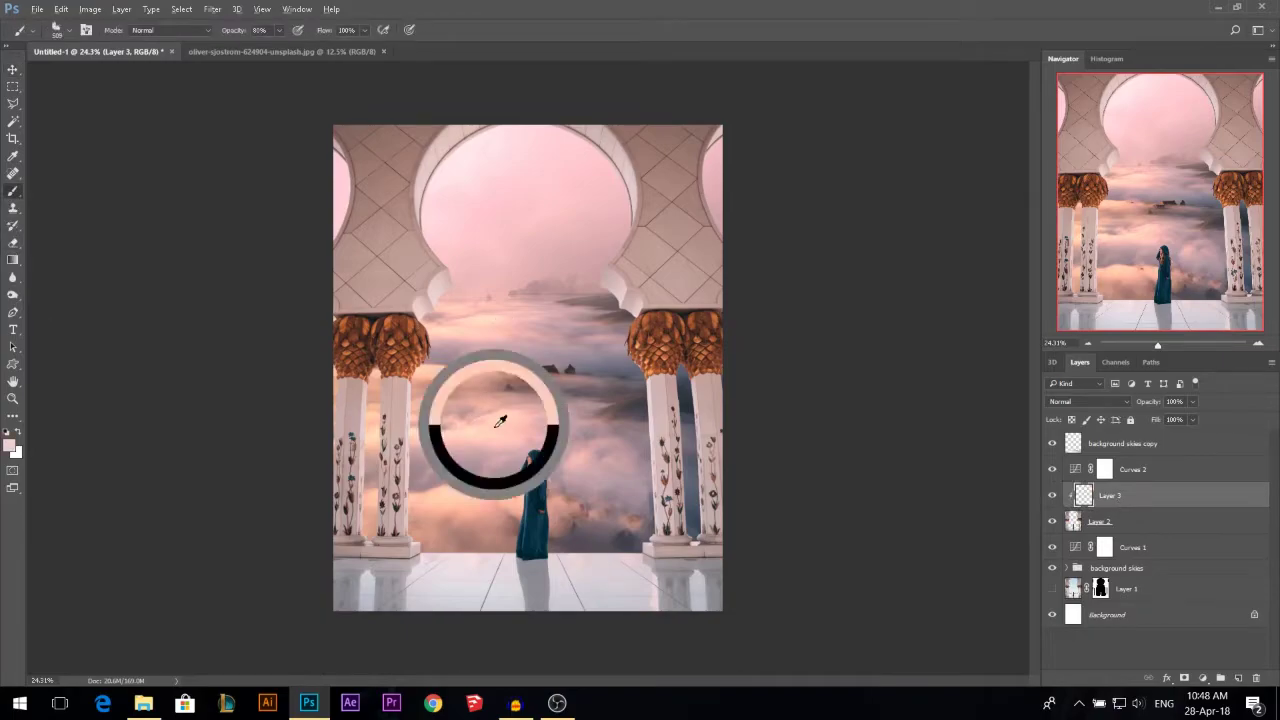
right_click(530, 329, "alt")
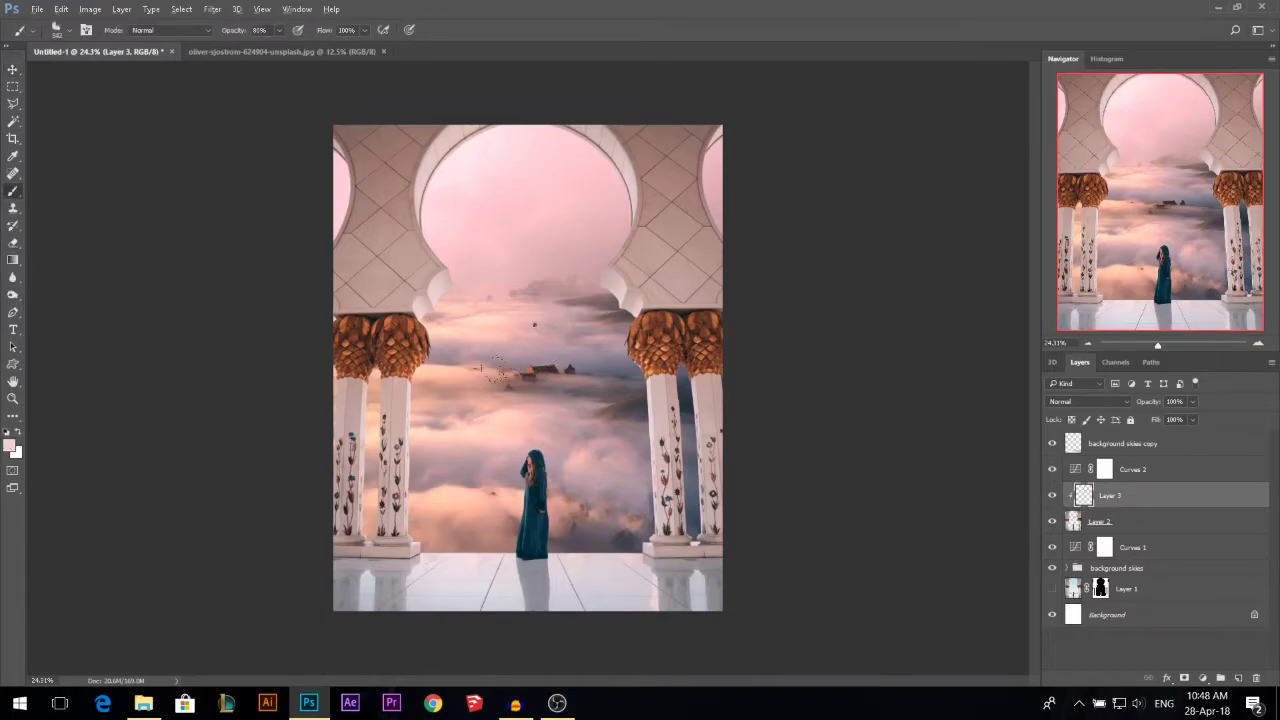
right_click(530, 329)
left_click(550, 425)
left_click(502, 226, "alt")
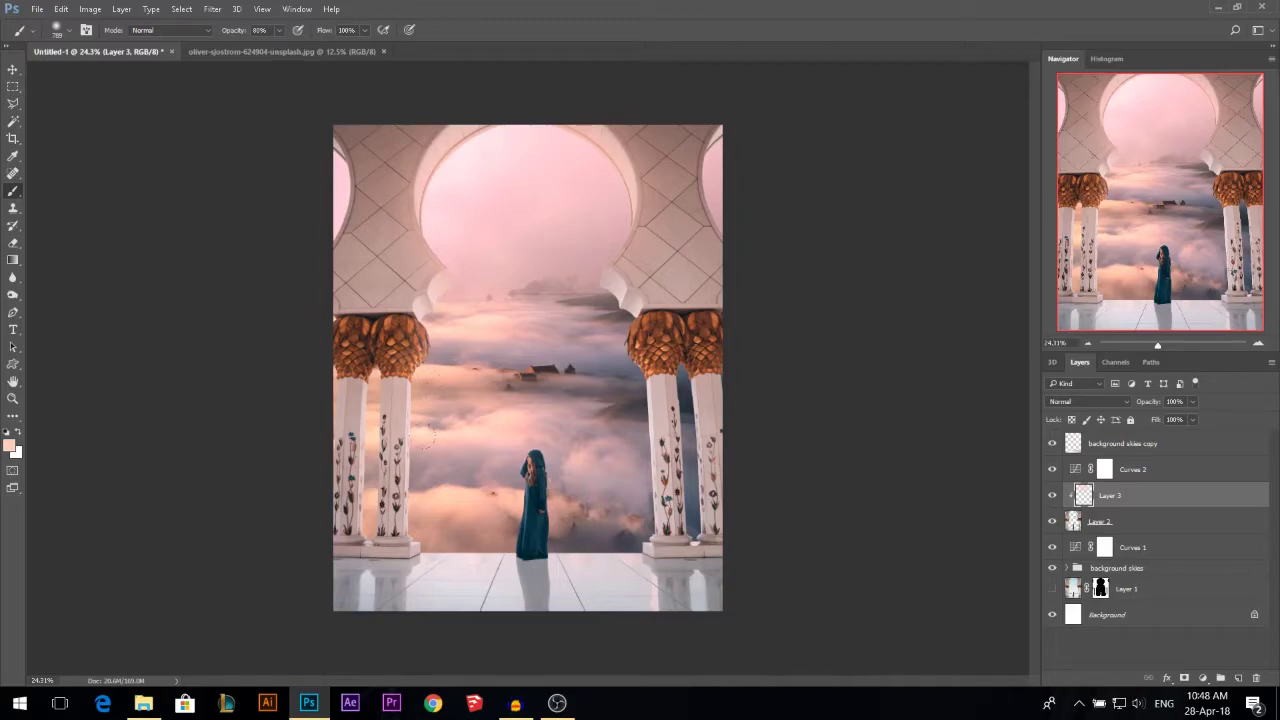
left_click_drag(417, 515, 394, 572)
right_click(602, 563, "alt")
mouse_move(462, 547)
left_mouse_down()
mouse_move(520, 572)
mouse_move(391, 581)
mouse_move(363, 563)
left_mouse_up()
mouse_move(565, 562)
left_mouse_down()
mouse_move(700, 575)
mouse_move(640, 325)
mouse_move(555, 228)
left_mouse_up()
Step: Resize the brush and paint the same peach tone over the arches and the upper part of the image
right_click(575, 220, "alt")
right_click(565, 223, "alt")
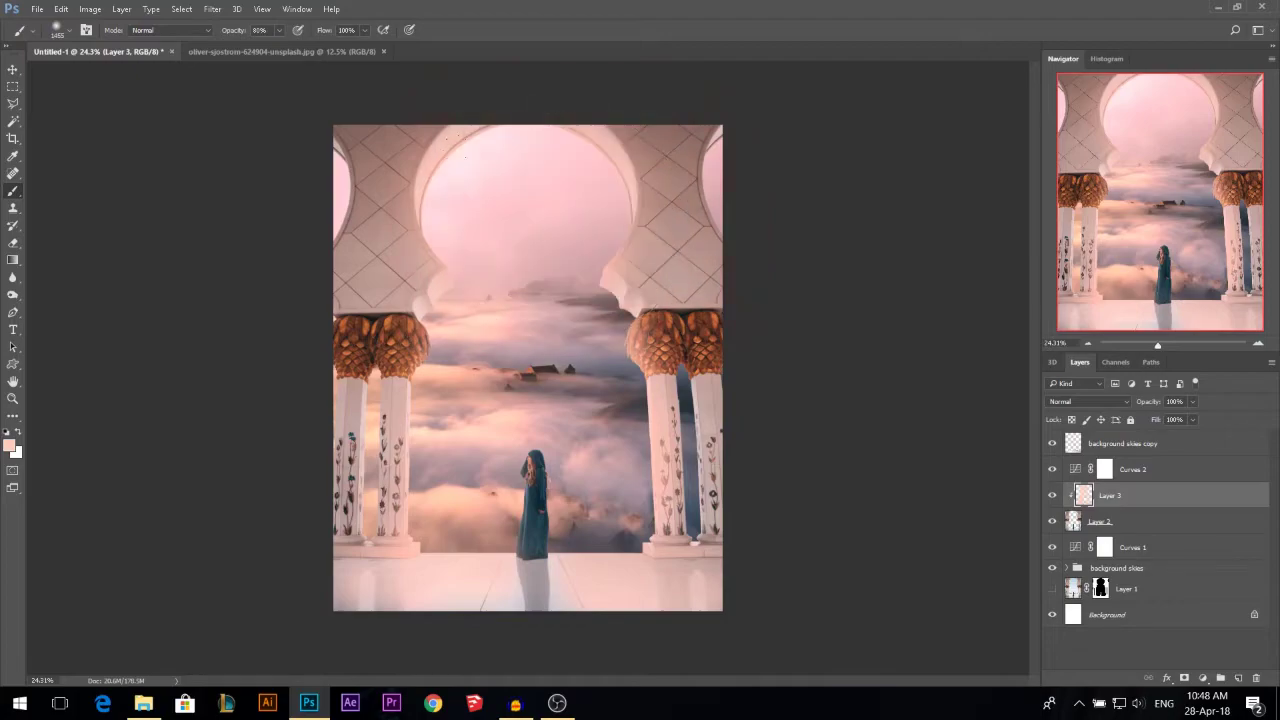
right_click(495, 328, "alt")
left_click_drag(510, 265, 455, 450)
Step: Set the painted layer's blend mode to Color and toggle its visibility to compare the effect
left_click(1078, 402)
left_click(1054, 652)
left_click(1053, 496)
left_click(1055, 497)
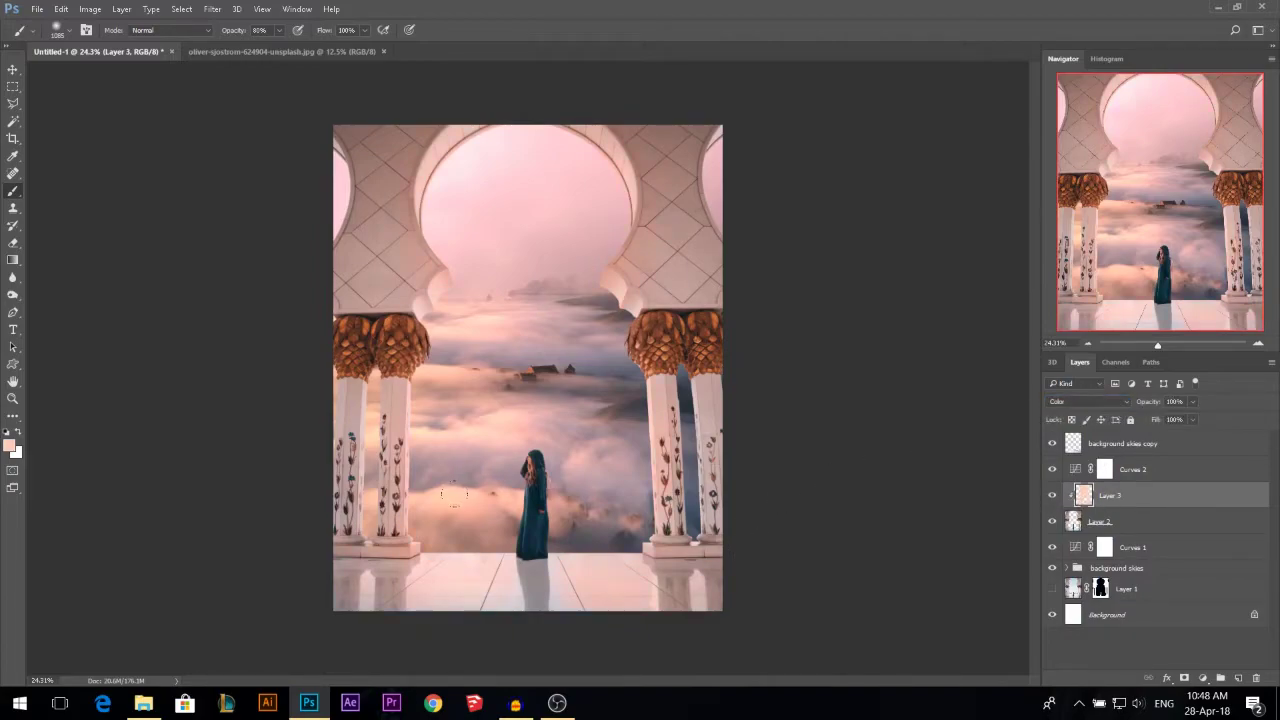
Step: Paint more of the peach tint over the floor, then erase the tint from the woman's dress with a smaller soft eraser
left_click_drag(580, 549, 486, 546)
mouse_move(485, 600)
left_mouse_down()
mouse_move(503, 603)
mouse_move(489, 598)
left_mouse_up()
key("e")
right_click(535, 522, "alt")
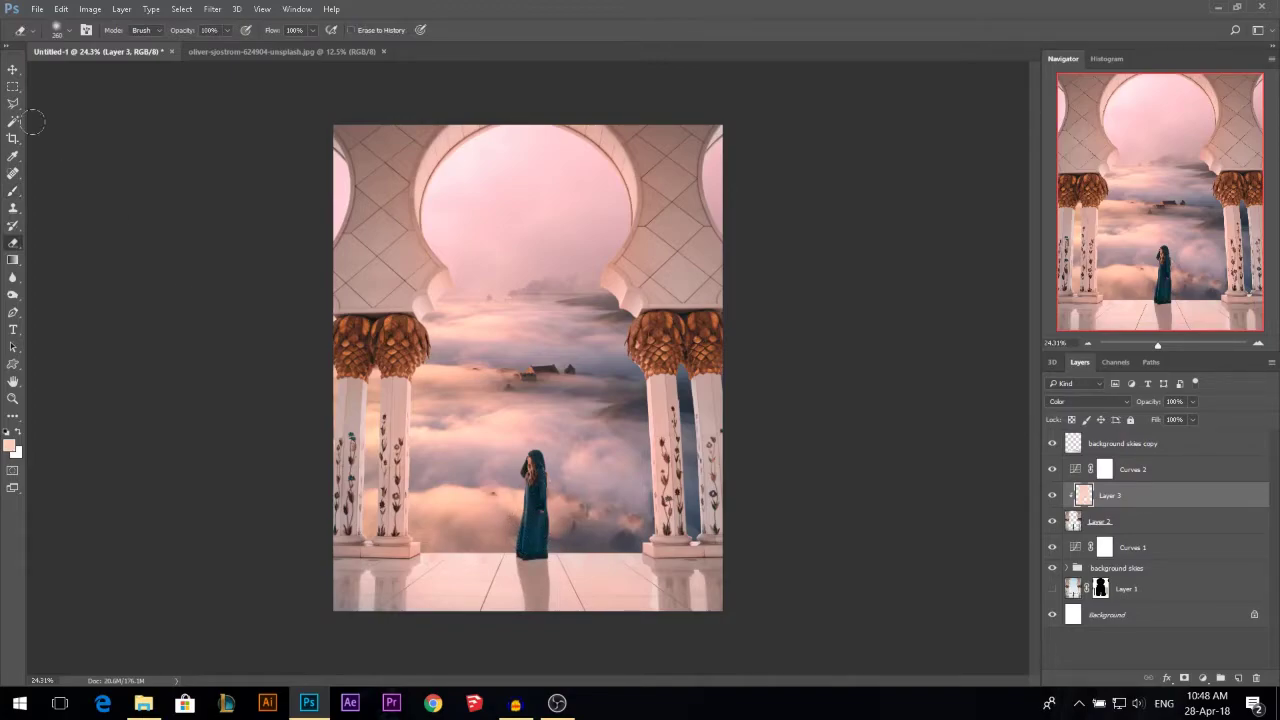
left_click(13, 70)
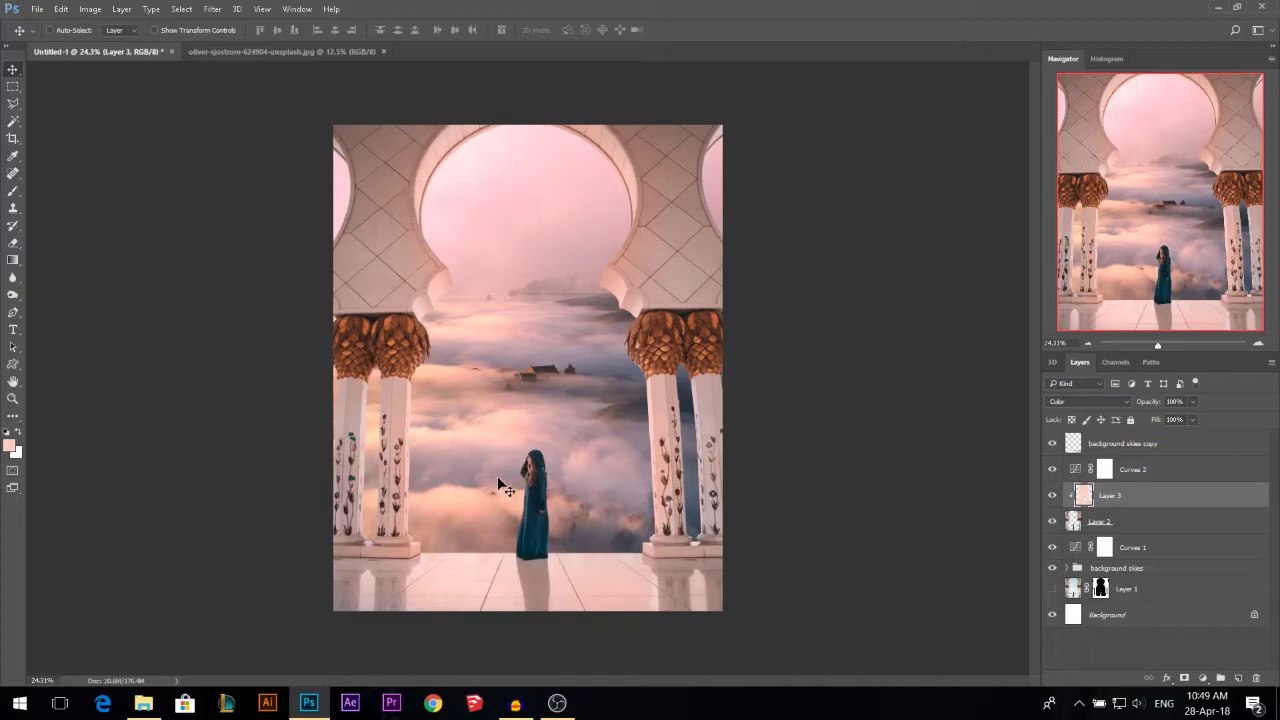
Step: Add a Curves adjustment on top of all layers, lifting the black point, lowering the shadows and upper midtones, and pulling the white point slightly inward
left_click(1093, 441)
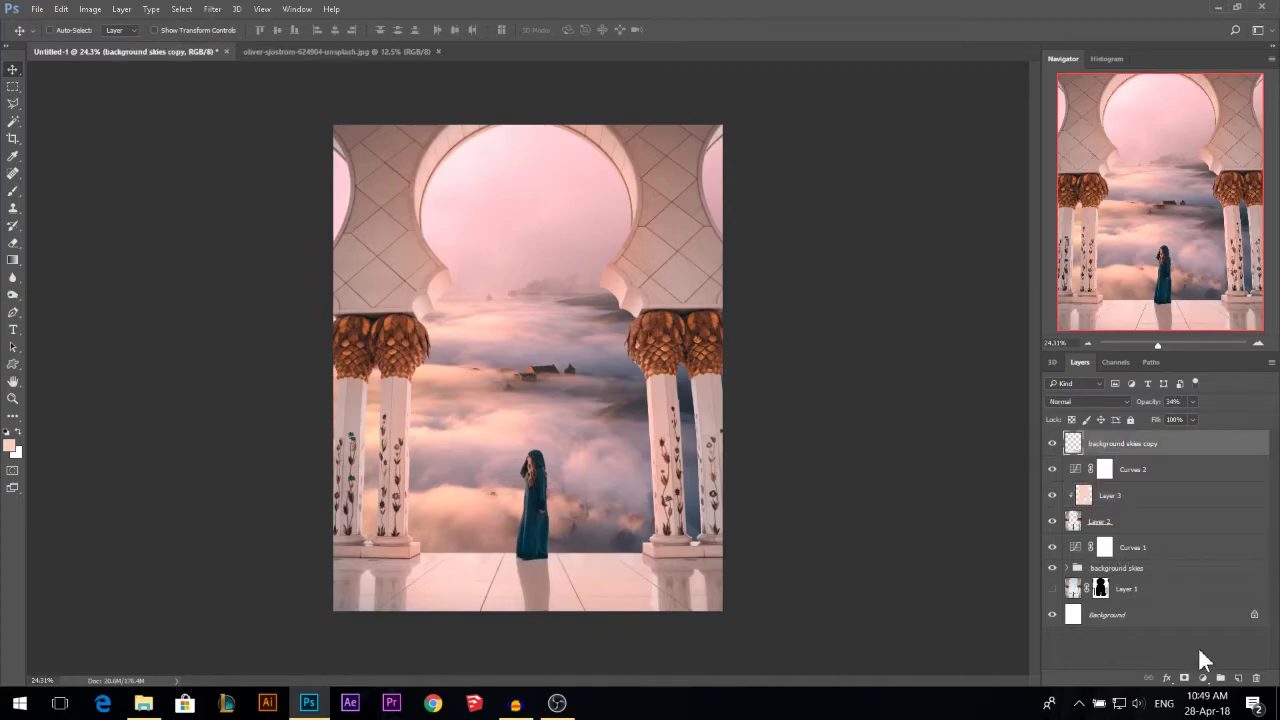
left_click(1202, 678)
left_click(1152, 442)
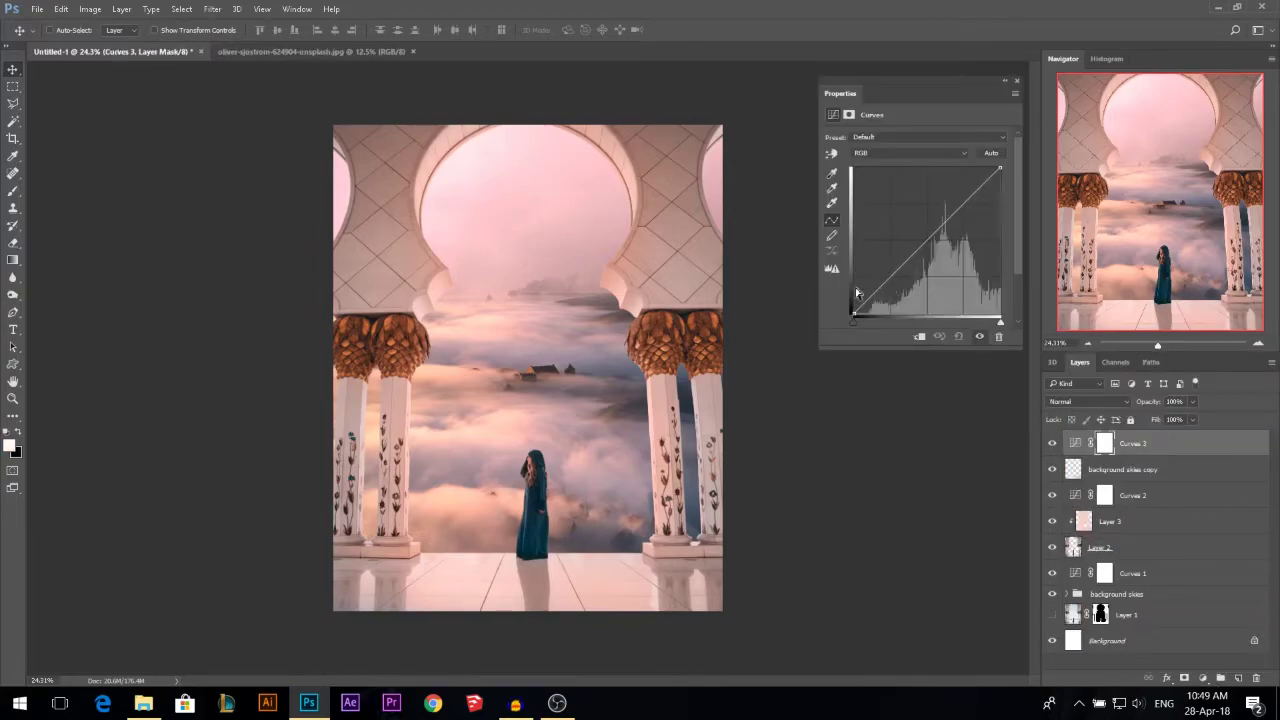
mouse_move(855, 314)
left_mouse_down()
mouse_move(848, 296)
mouse_move(836, 308)
mouse_move(849, 310)
left_mouse_up()
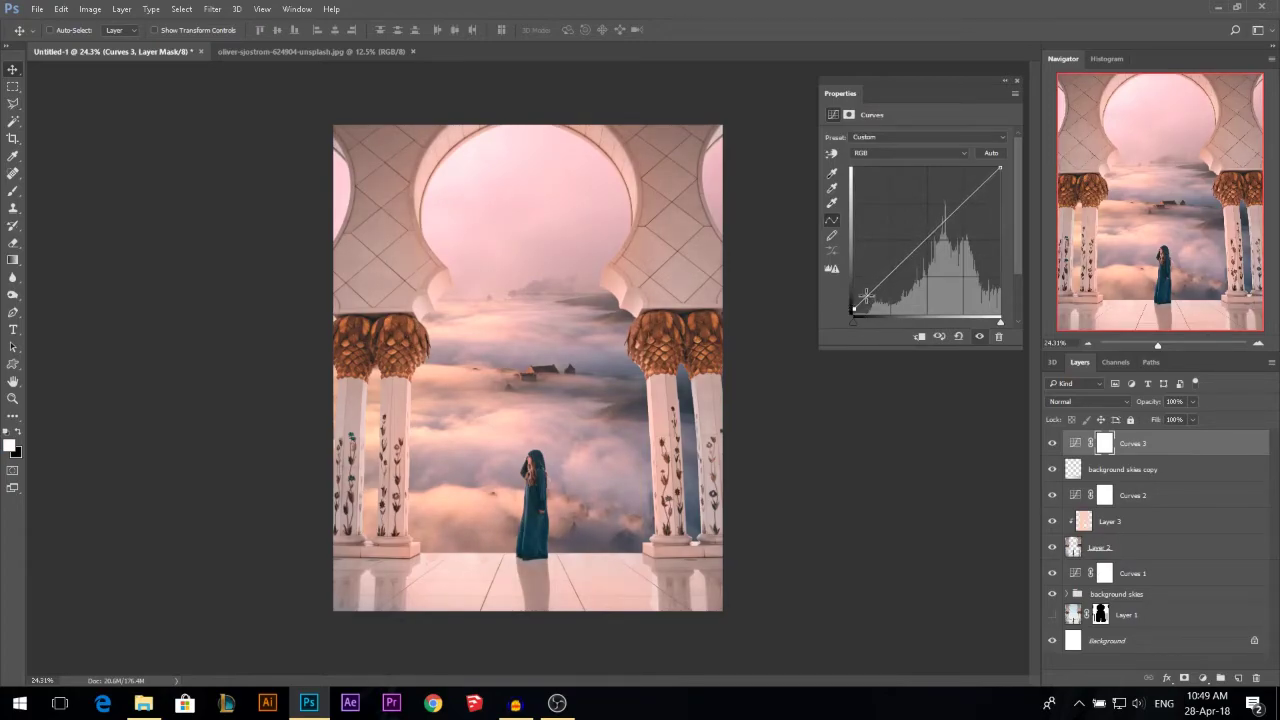
left_click_drag(892, 273, 891, 277)
left_click_drag(967, 208, 966, 213)
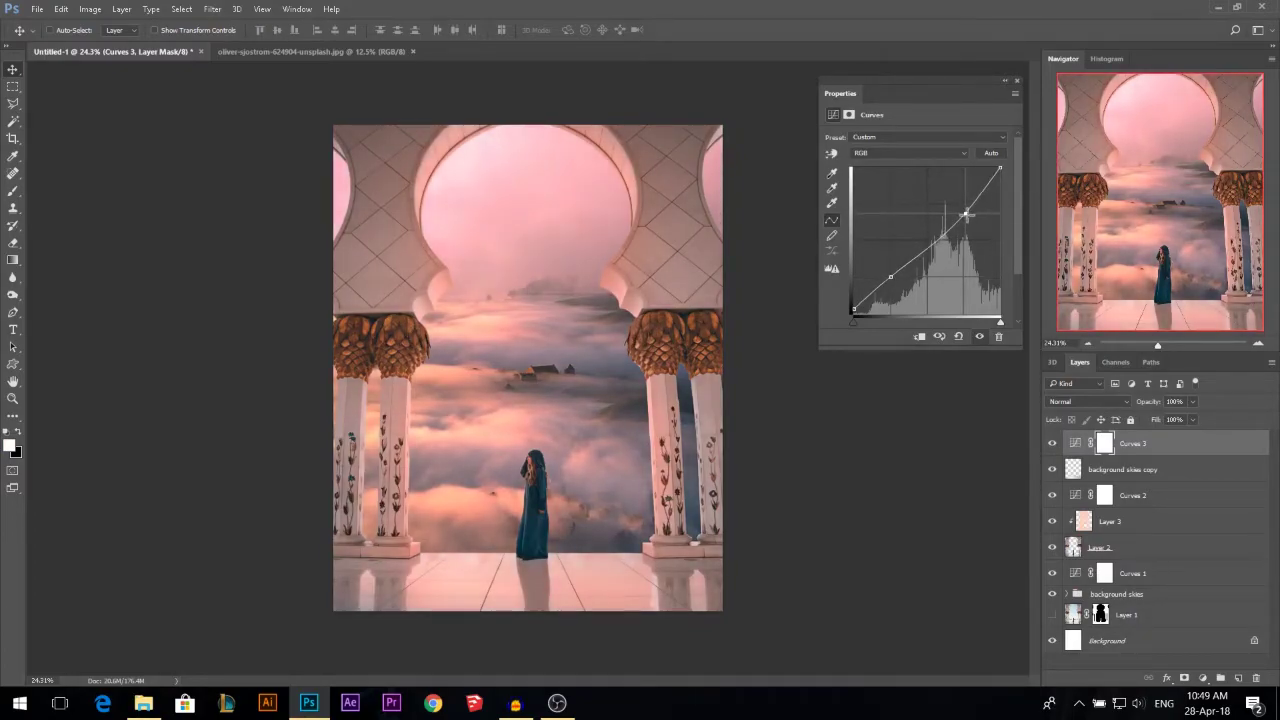
left_click_drag(999, 170, 995, 168)
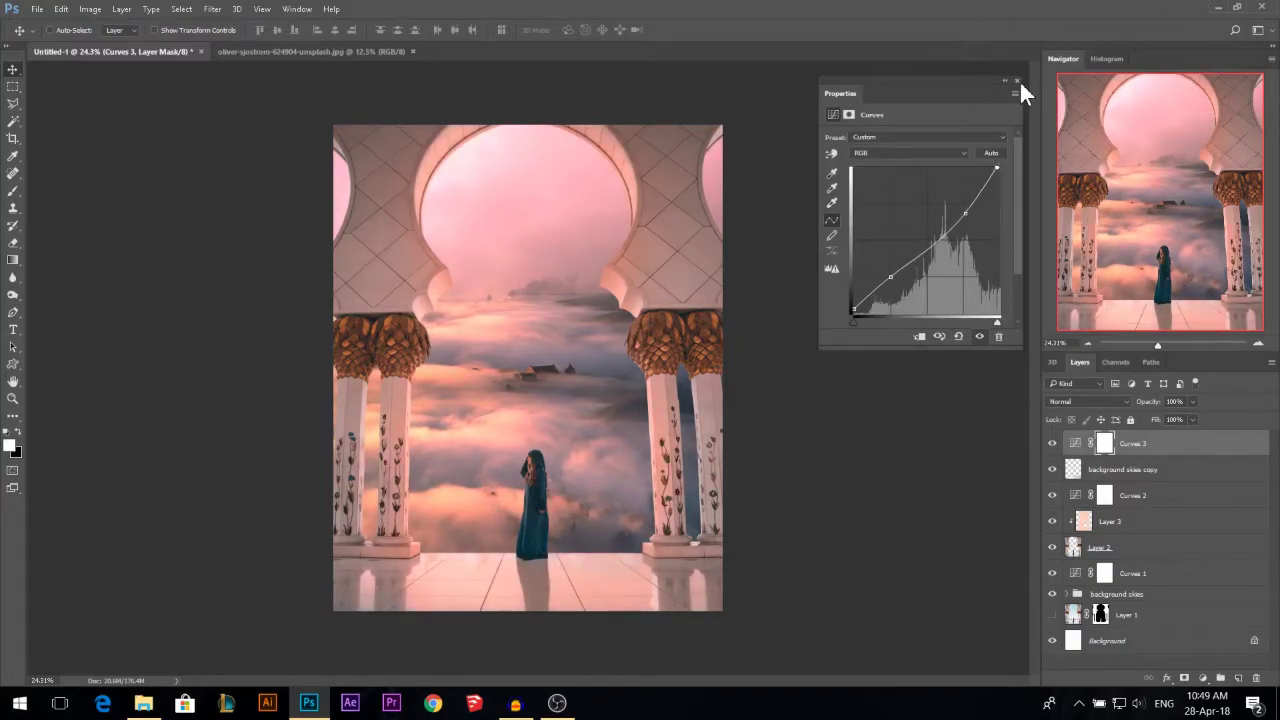
left_click(1017, 80)
Step: Add a Gradient Map adjustment above all layers and load the Blue, Red, Yellow gradient preset
left_click(1204, 677)
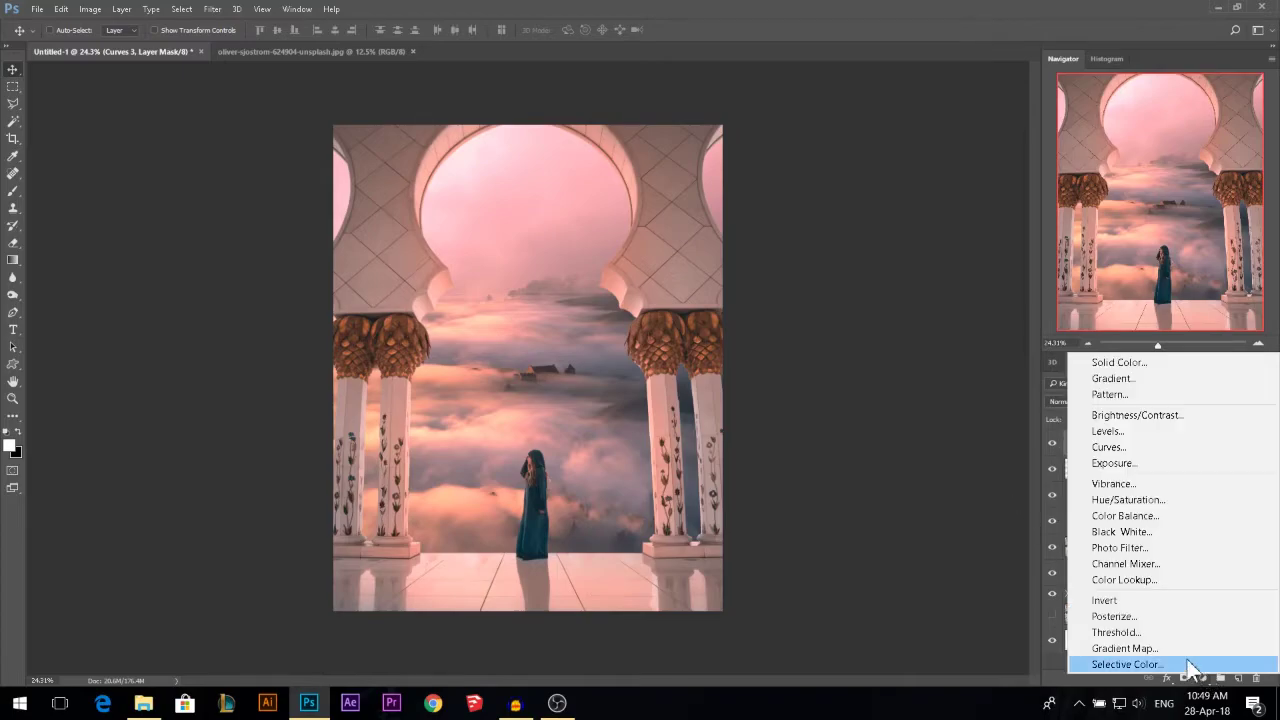
left_click(1175, 649)
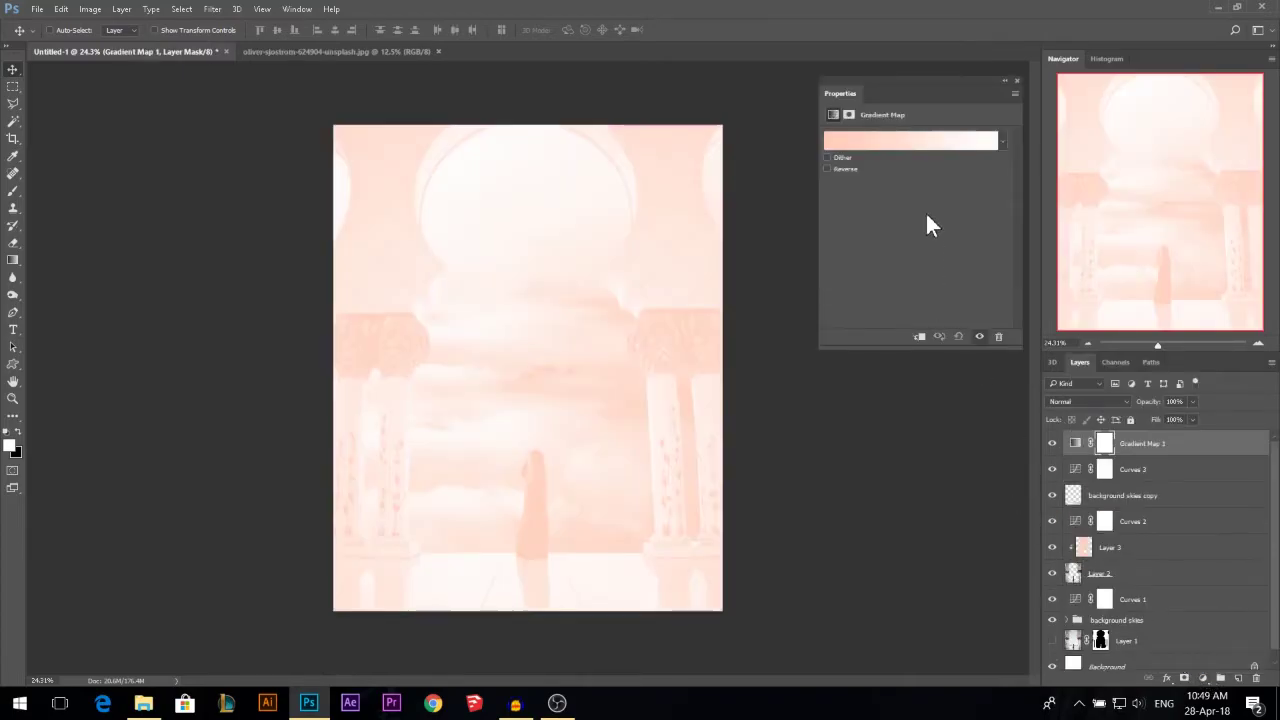
left_click(914, 137)
left_click(905, 176)
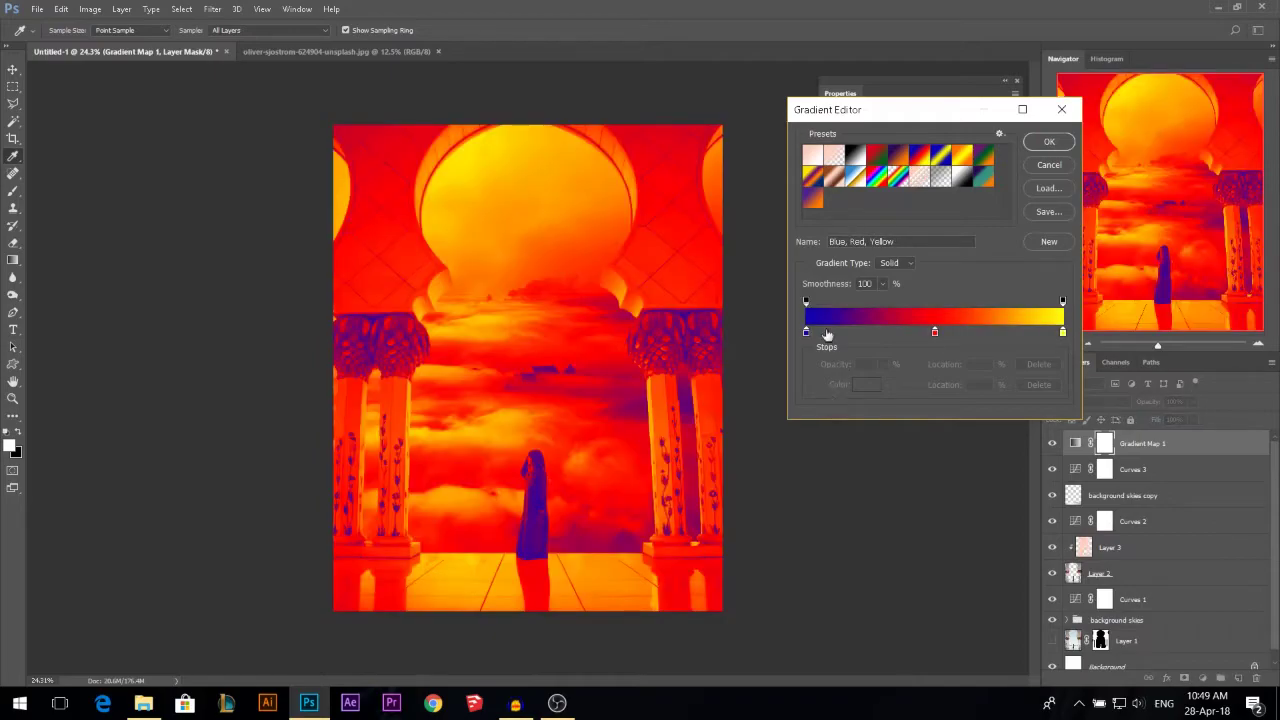
Step: Move the gradient's red middle stop to 75% and recolour it orange
left_click_drag(935, 332, 1000, 335)
double_click(999, 333)
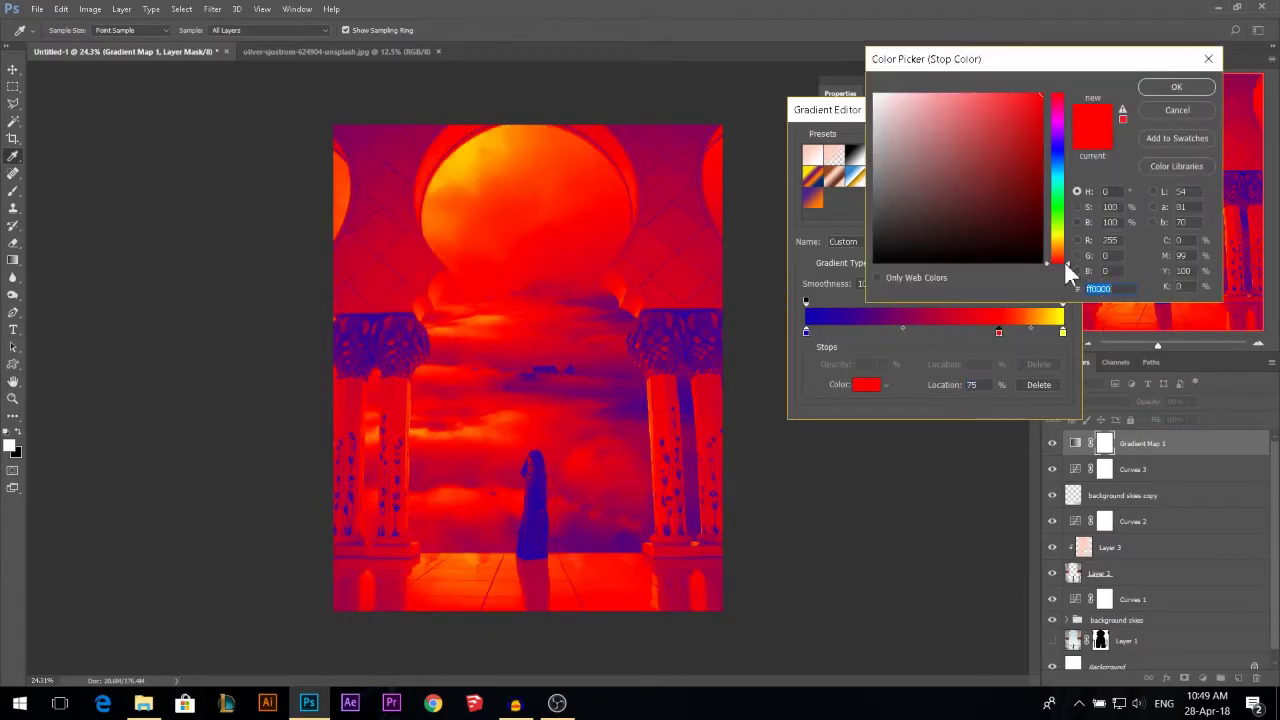
left_click_drag(1064, 260, 1060, 251)
left_click(1161, 89)
Step: Add a colour stop at 17% beside the blue end, colour it teal #05878f, and accept the gradient
left_click(806, 329)
left_click_drag(806, 331, 848, 331)
double_click(848, 331)
left_click(1060, 173)
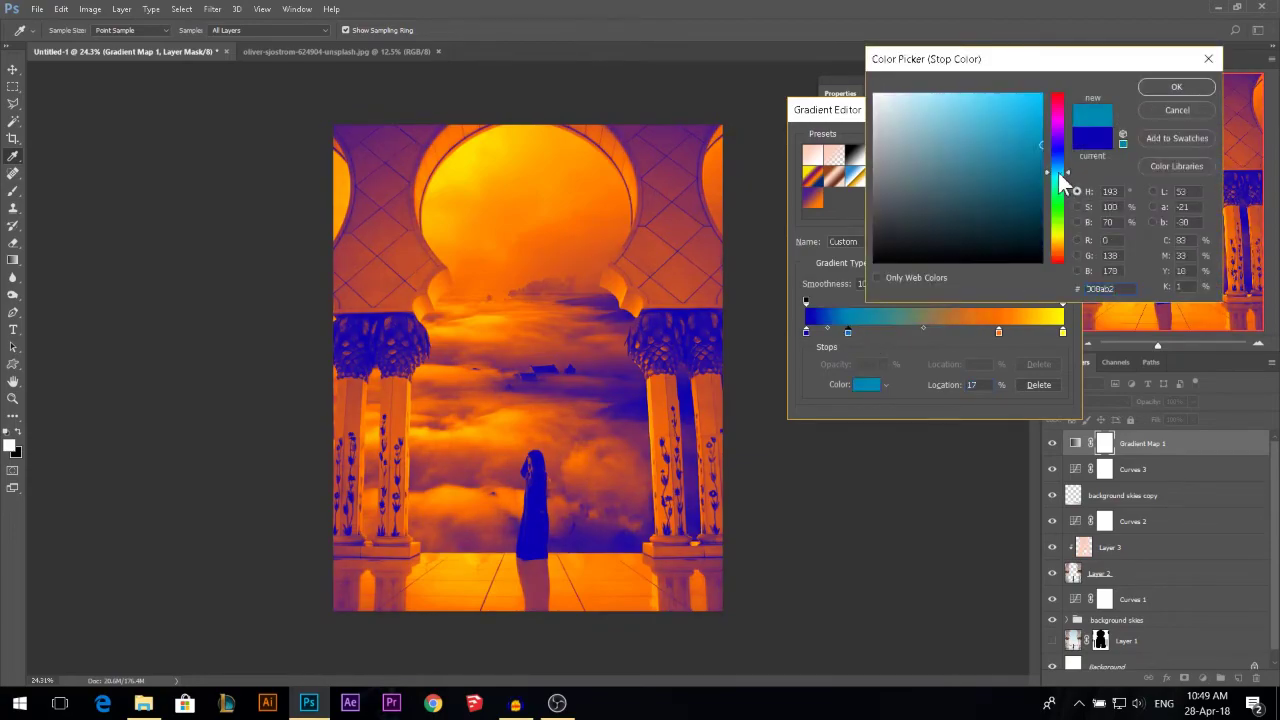
left_click_drag(1063, 180, 1057, 183)
left_click(1040, 166)
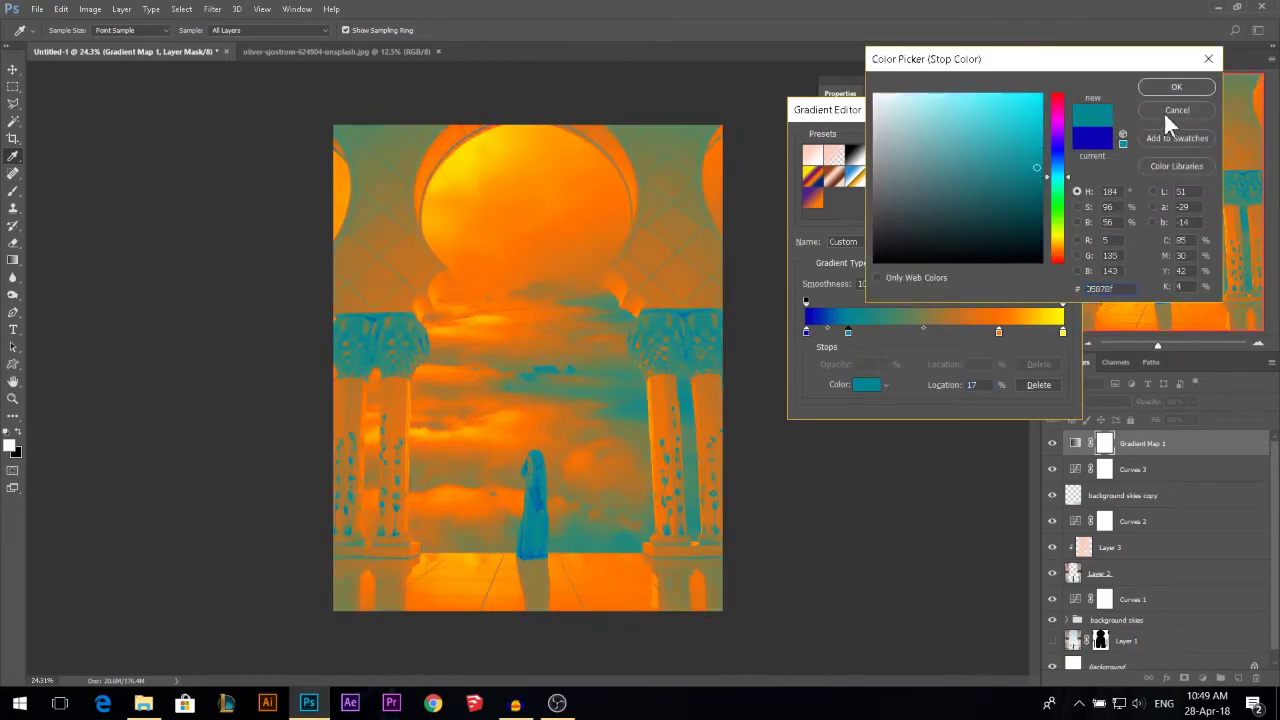
left_click(1176, 87)
left_click(1058, 146)
Step: Blend the Gradient Map layer with Soft Light at 21% opacity and toggle its visibility to compare
left_click(1122, 401)
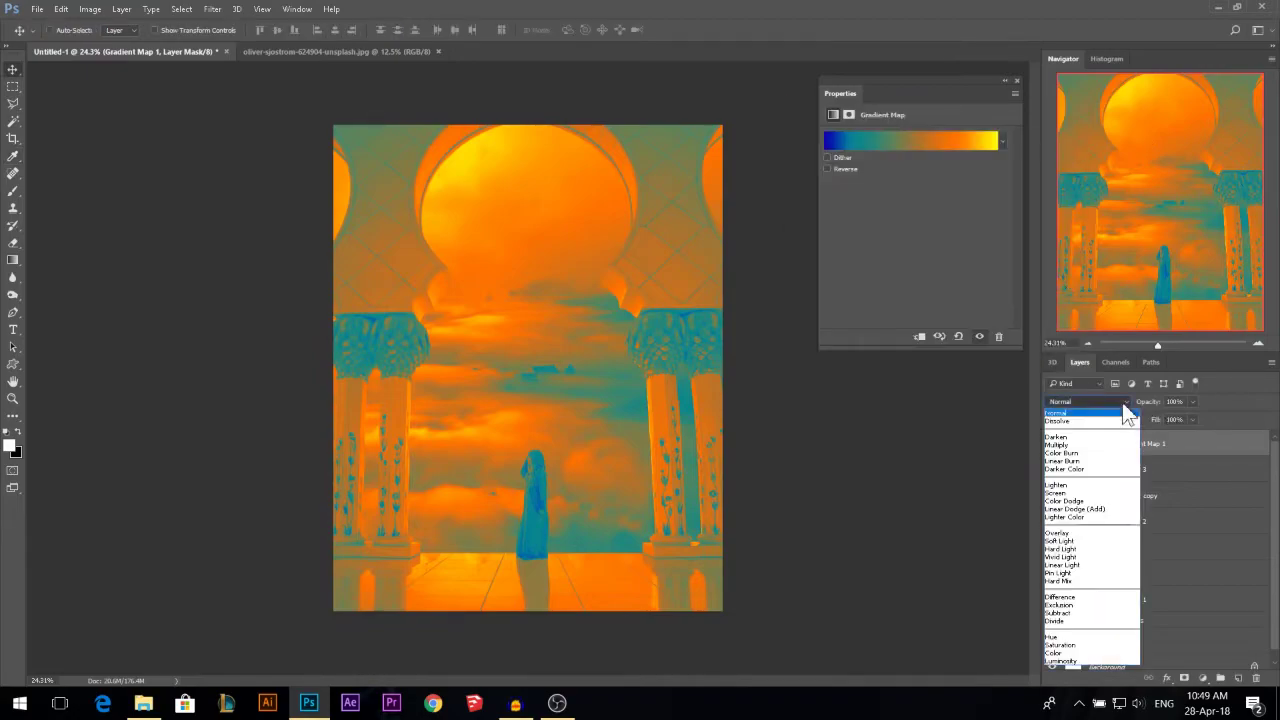
left_click(1052, 541)
left_click(1057, 446)
left_click(1061, 448)
left_click_drag(1190, 399, 1146, 419)
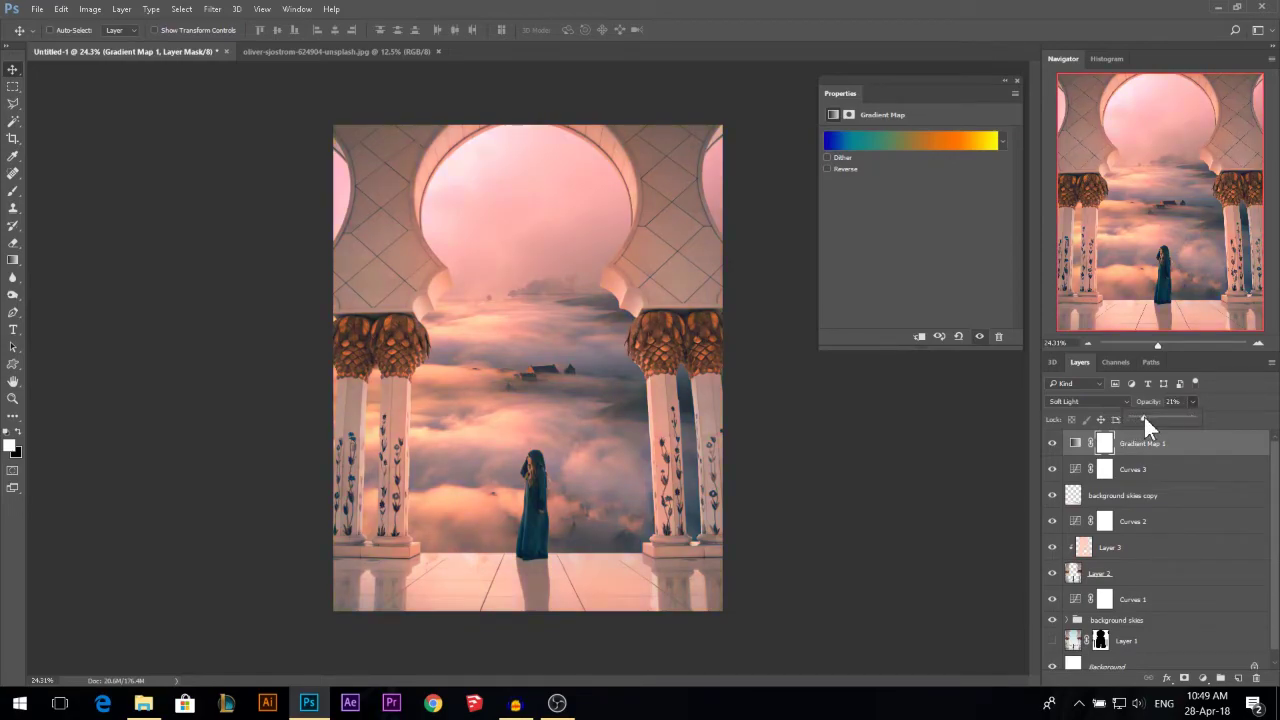
left_click(1055, 449)
left_click(1055, 449)
left_click(1016, 80)
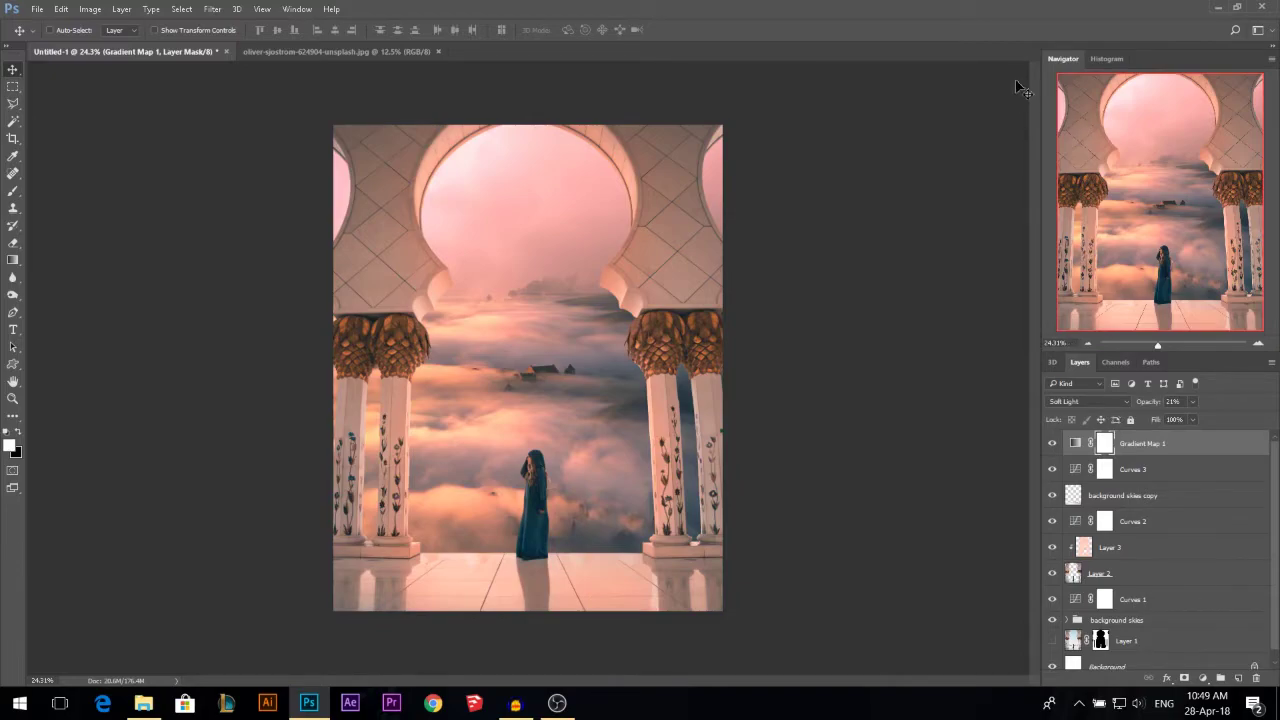
Step: Add another Curves adjustment on top and shift the Red channel's black point slightly inward
left_click(1207, 681)
left_click(1128, 453)
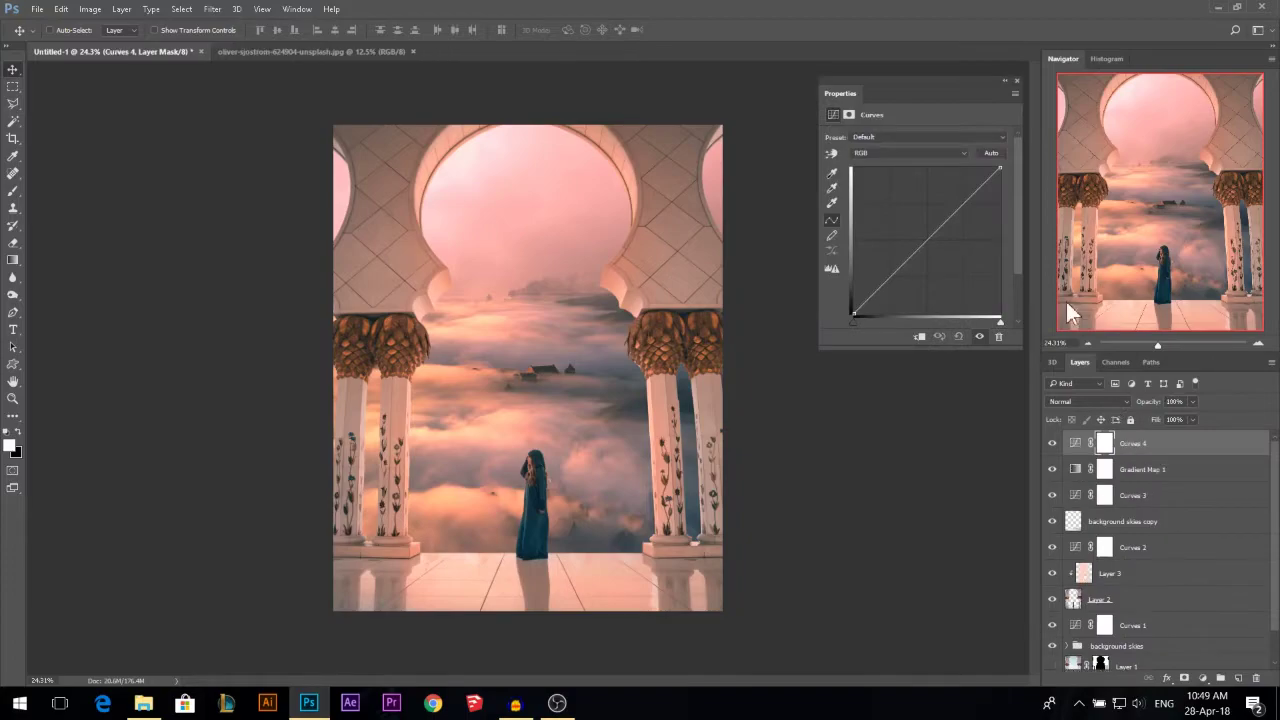
left_click(890, 152)
left_click(882, 173)
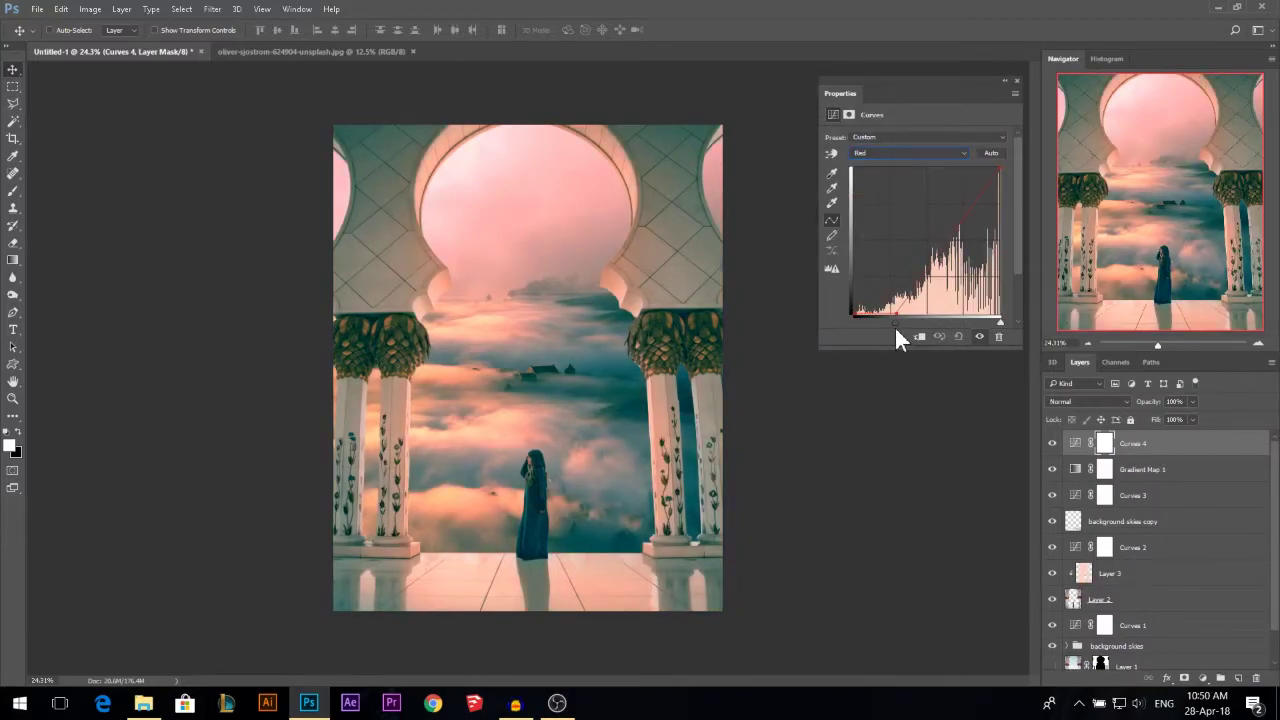
left_click_drag(894, 325, 850, 322)
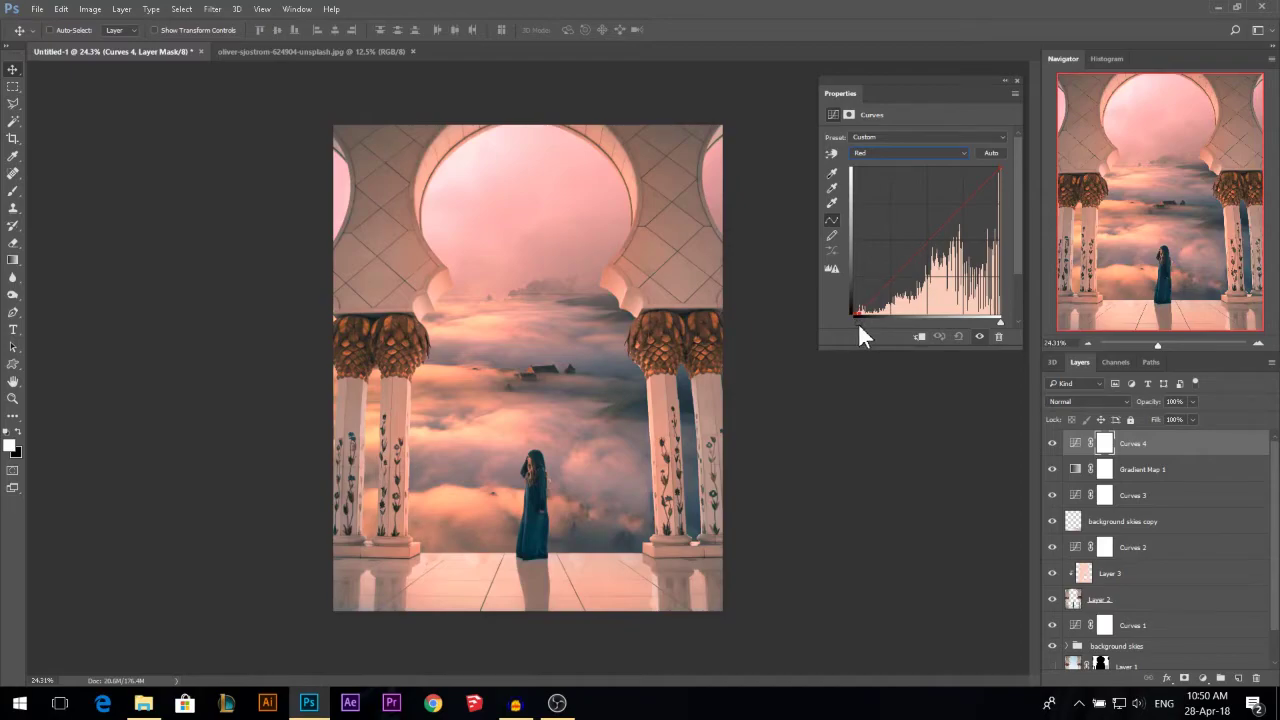
Step: Test black-point shifts in the Blue and Green channels of the curve, returning each point to its corner
left_click(882, 150)
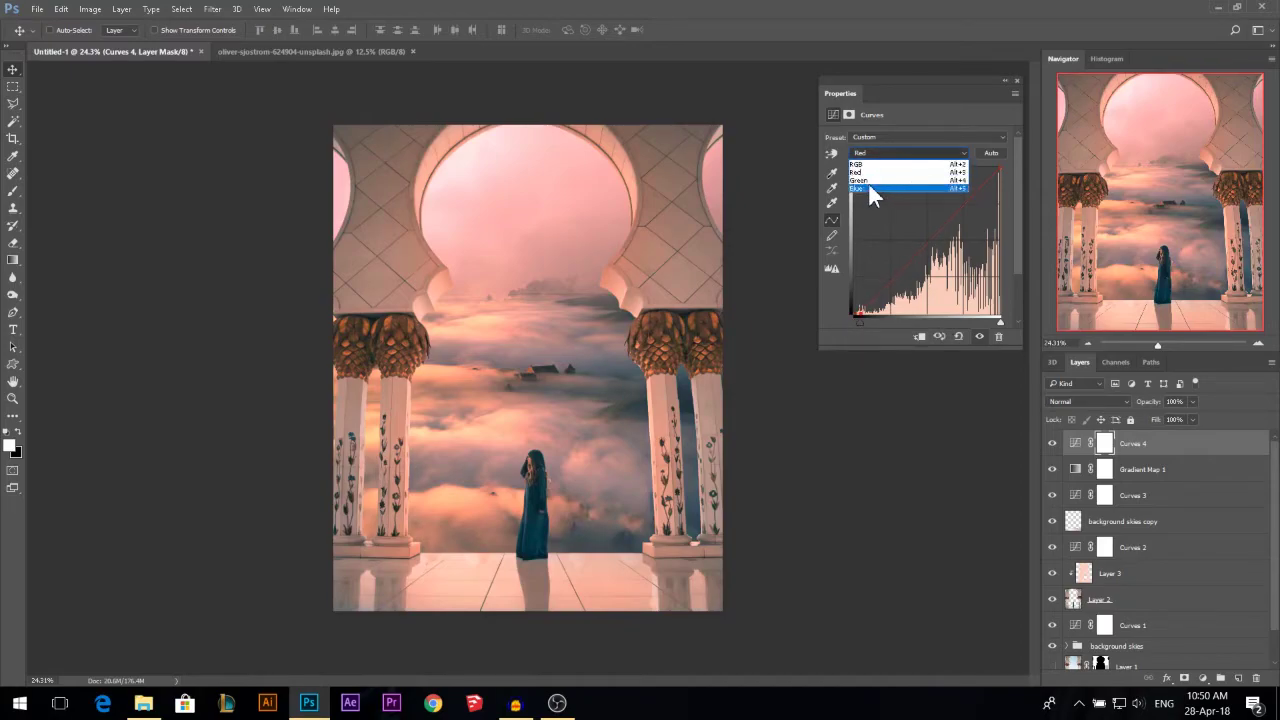
left_click(868, 182)
left_click_drag(866, 308, 844, 313)
left_click(870, 153)
left_click(868, 172)
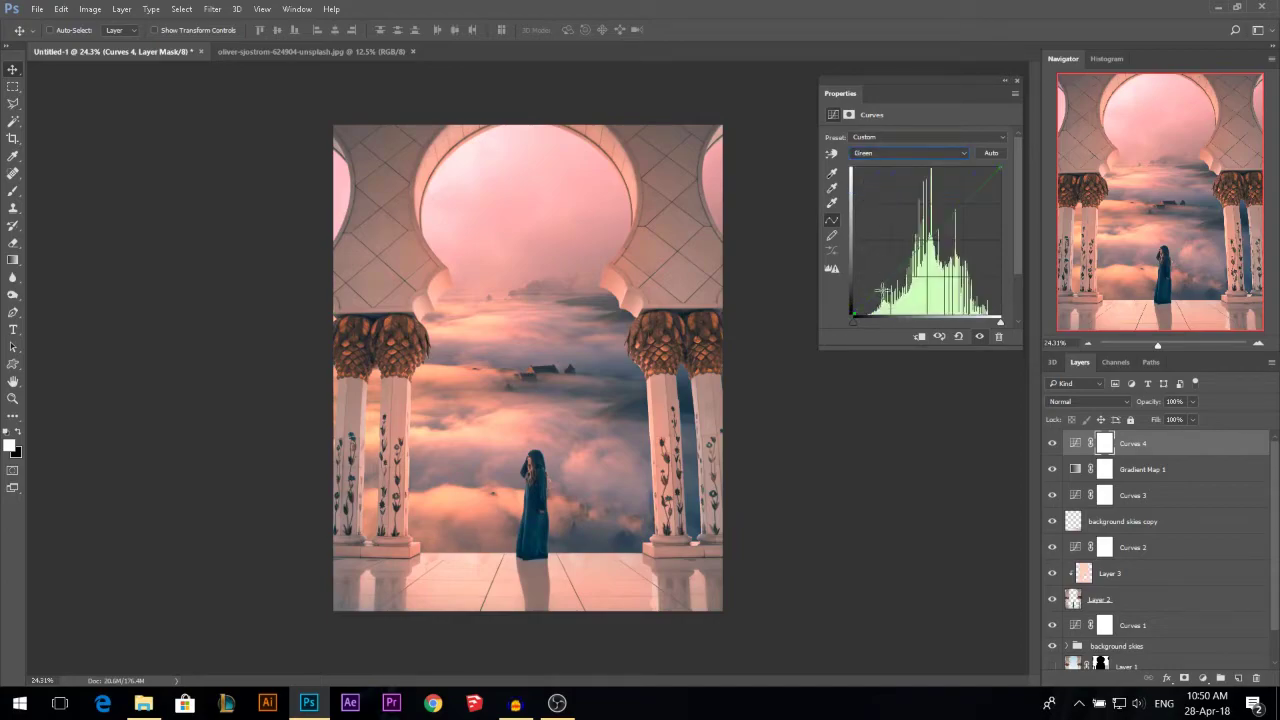
left_click_drag(859, 313, 854, 316)
Step: Lower the Blue channel's white point slightly, close the curve settings, and check the whole composite
left_click(923, 153)
left_click(898, 190)
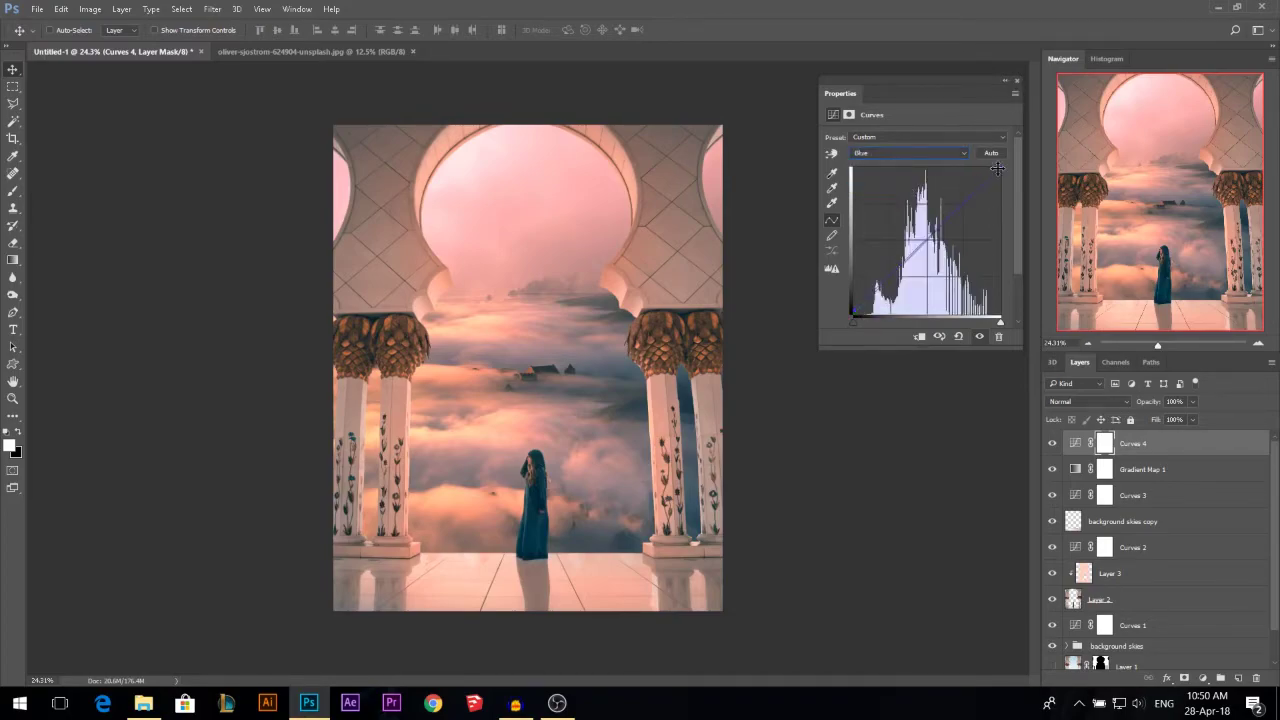
left_click_drag(998, 170, 1011, 172)
left_click(1017, 80)
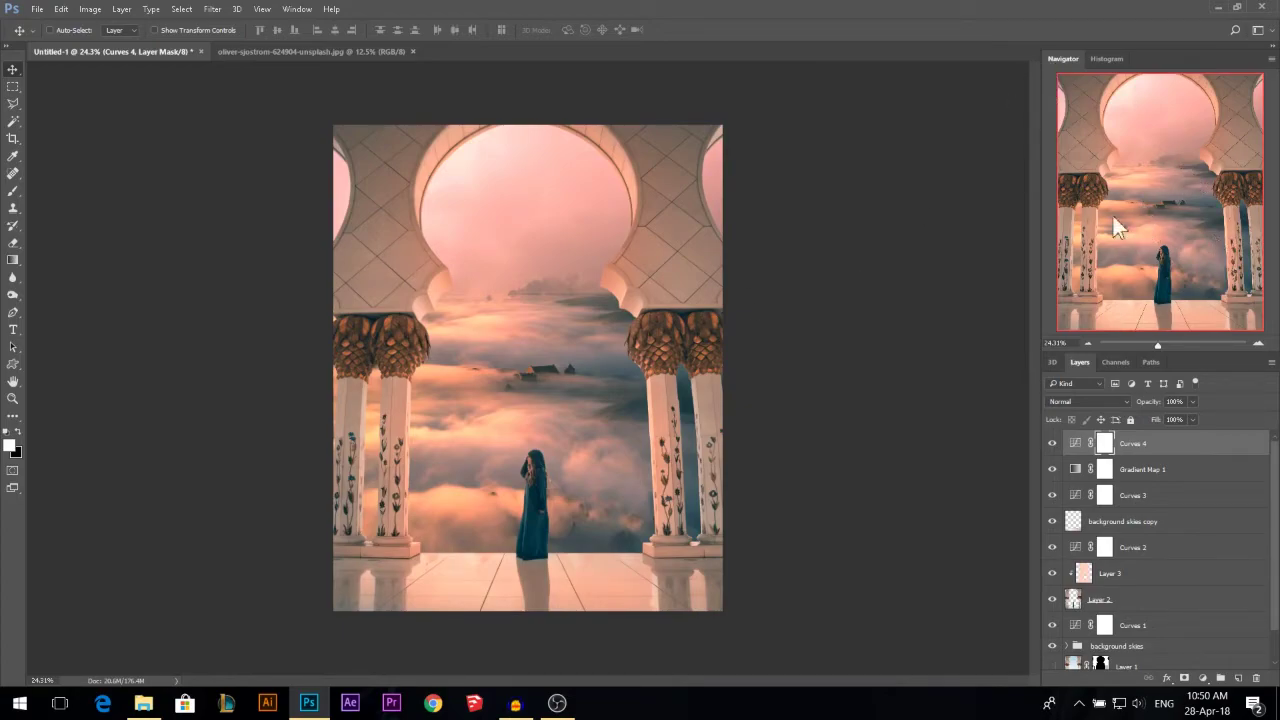
scroll(733, 257, "down", 1)
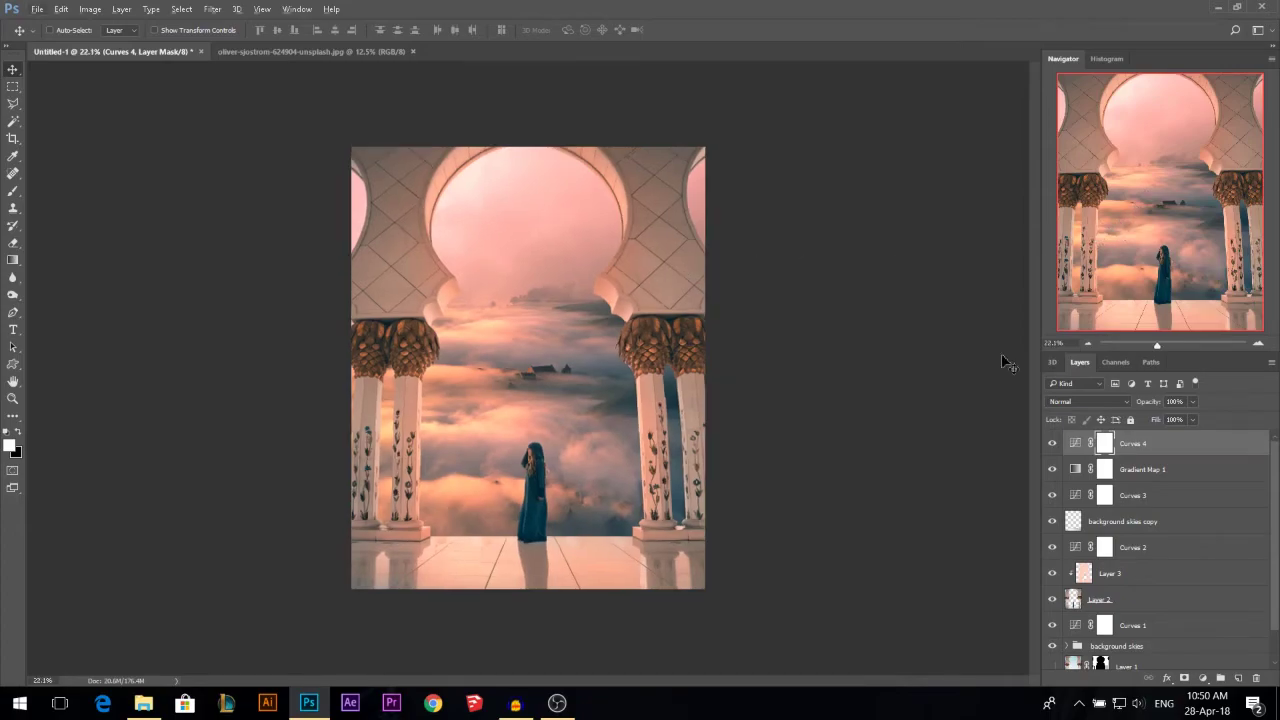
scroll(1014, 237, "up", 3)
scroll(735, 258, "down", 1)
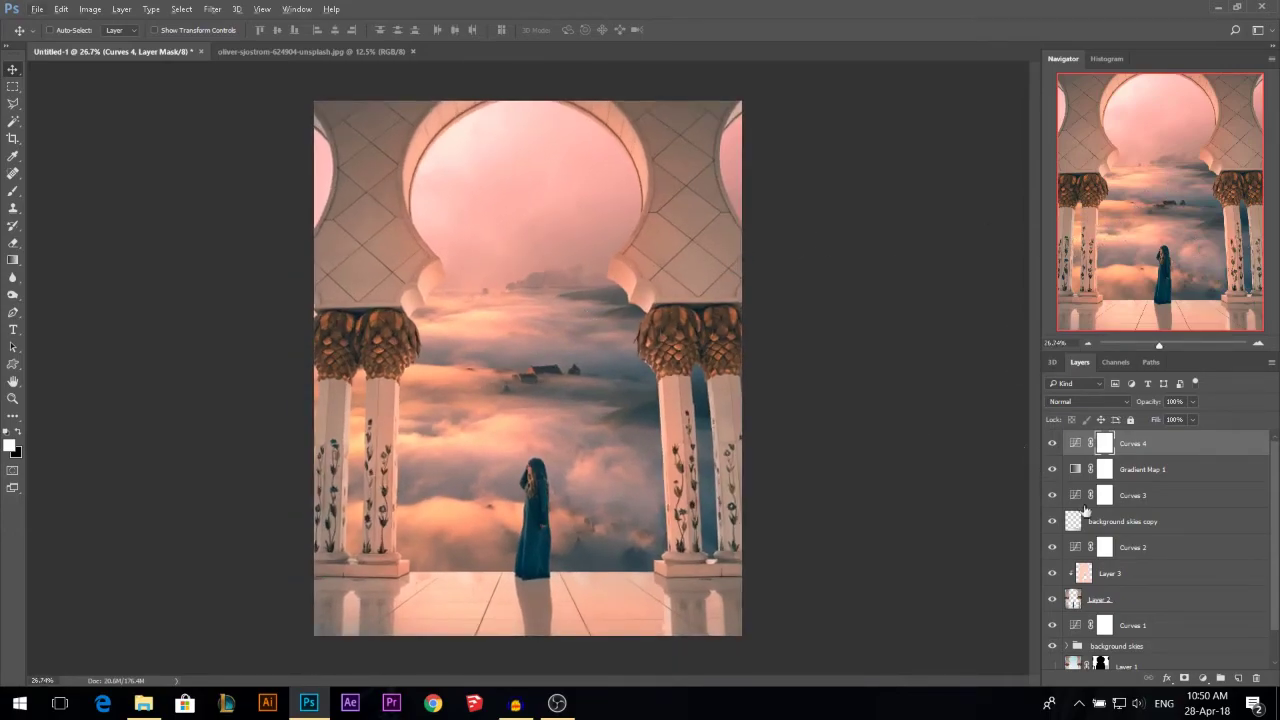
Step: Add a Hue/Saturation adjustment with Colorize on, hue 15 and lightness -21, and set the layer's opacity to 15%
left_click(1203, 678)
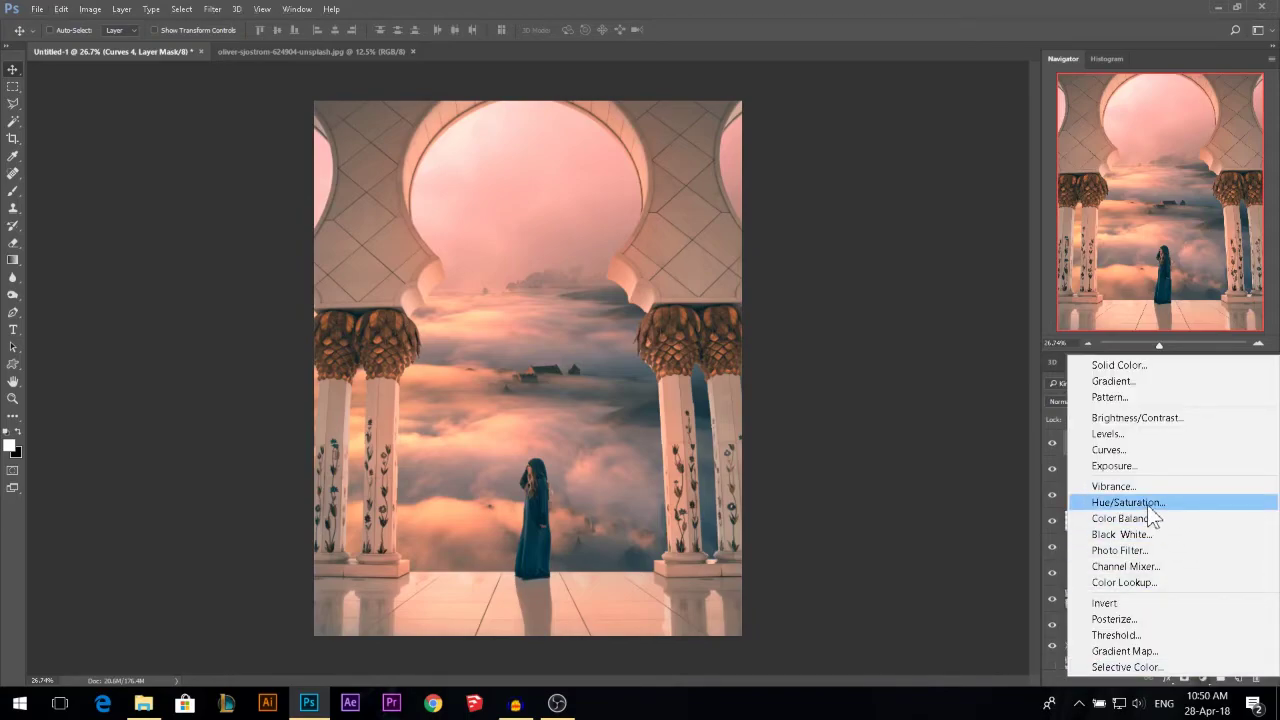
left_click(1149, 503)
left_click(887, 251)
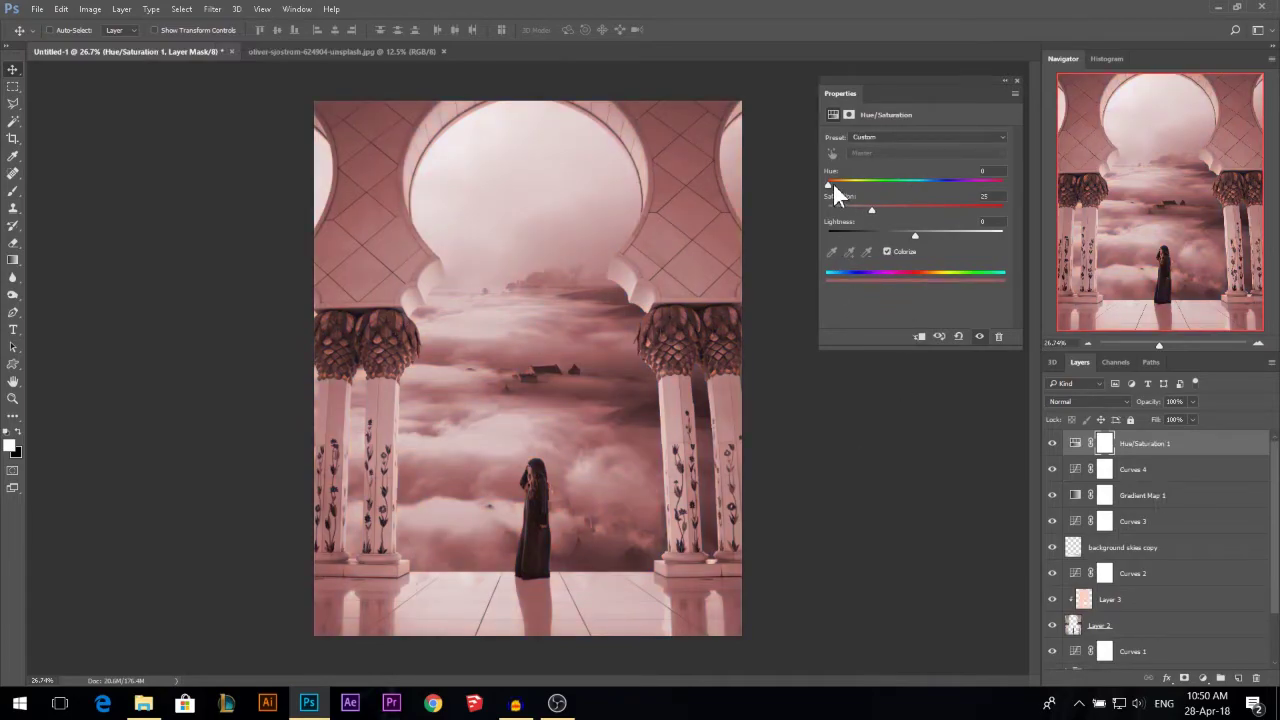
left_click_drag(835, 185, 838, 185)
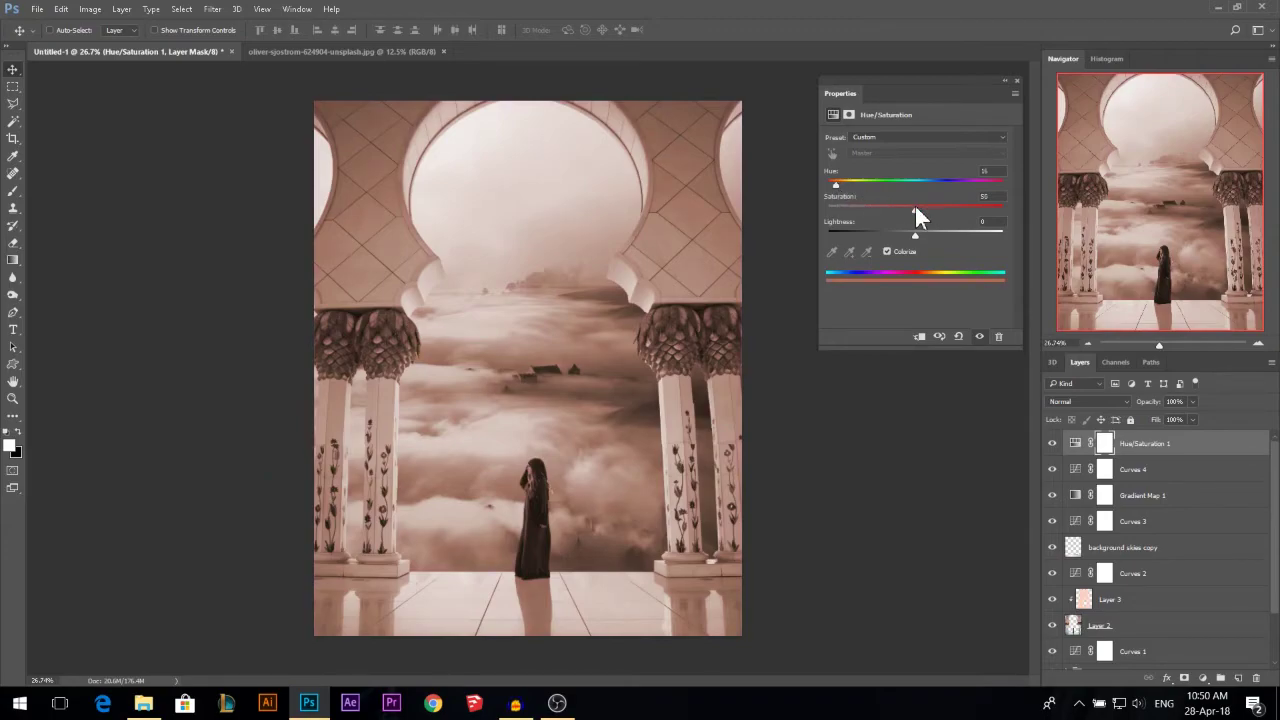
left_click_drag(914, 233, 896, 230)
left_click(1015, 80)
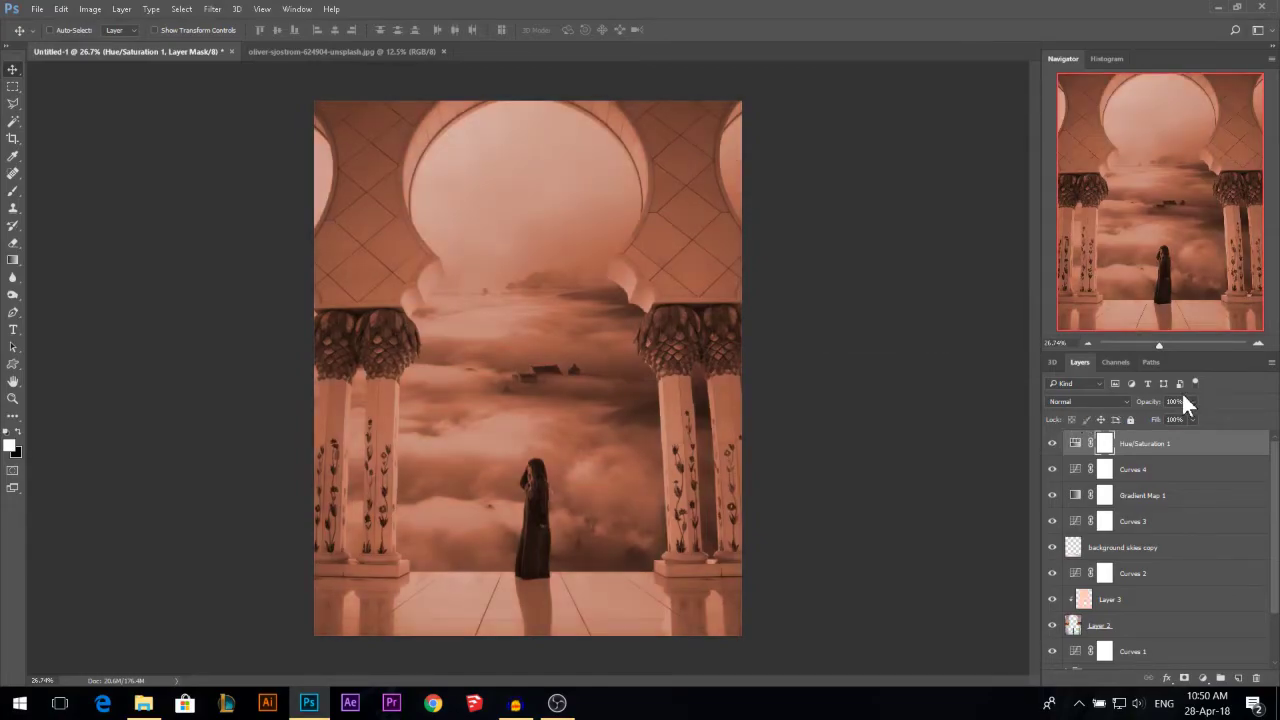
left_click(1132, 416)
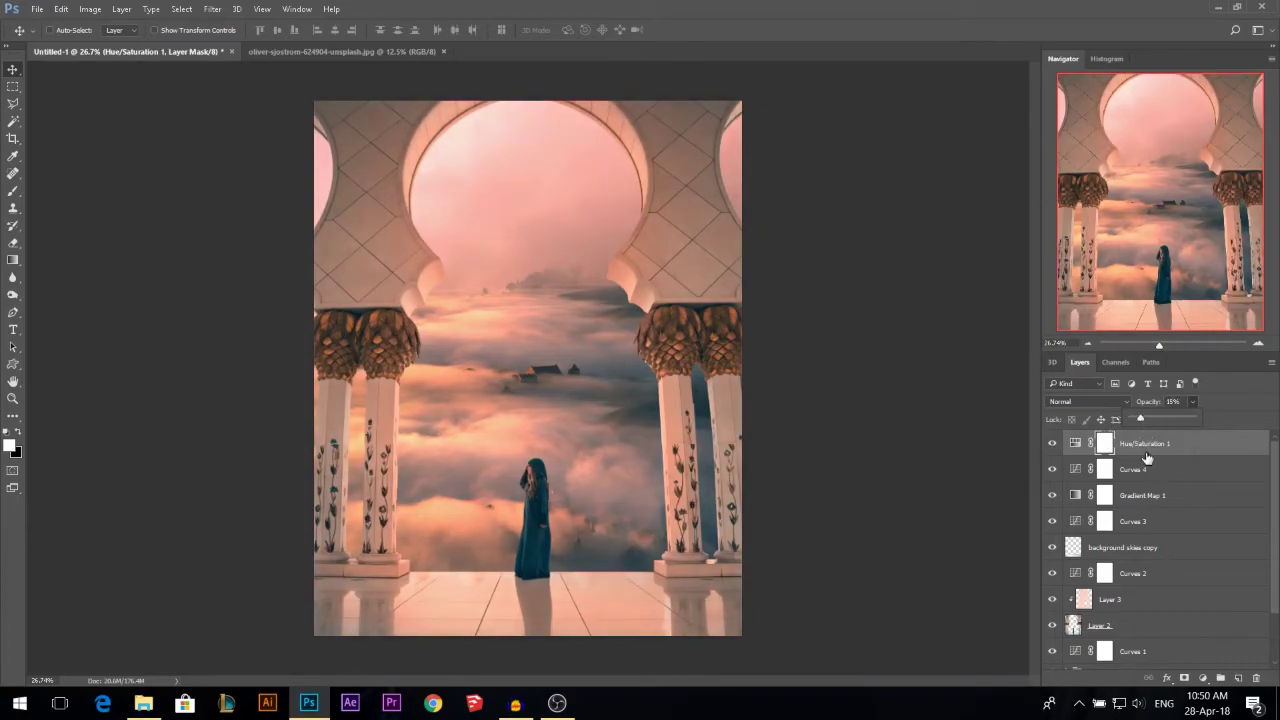
left_click(1147, 457)
Step: Duplicate the Hue/Saturation layer, shift the copy's hue to magenta-pink, and raise its lightness close to zero
key("ctrl+j")
double_click(1075, 443)
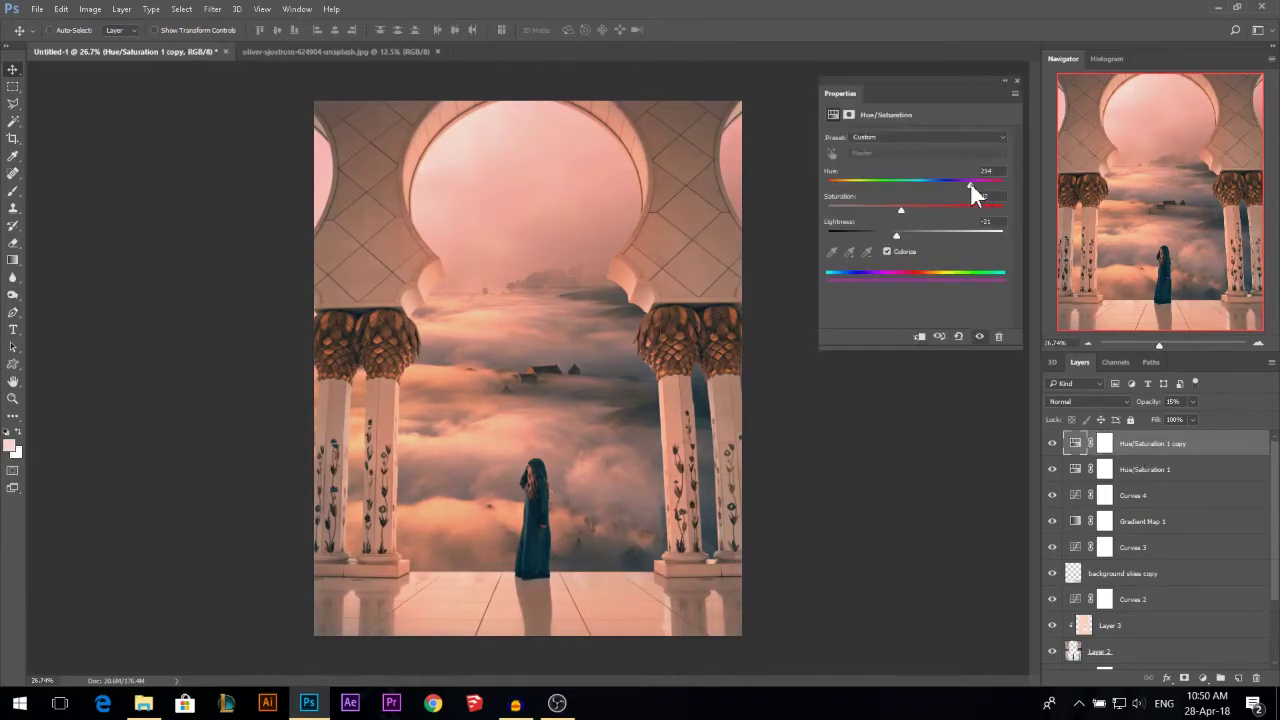
left_click_drag(978, 183, 981, 184)
left_click_drag(906, 232, 911, 235)
left_click(1017, 80)
scroll(525, 376, "down", 1)
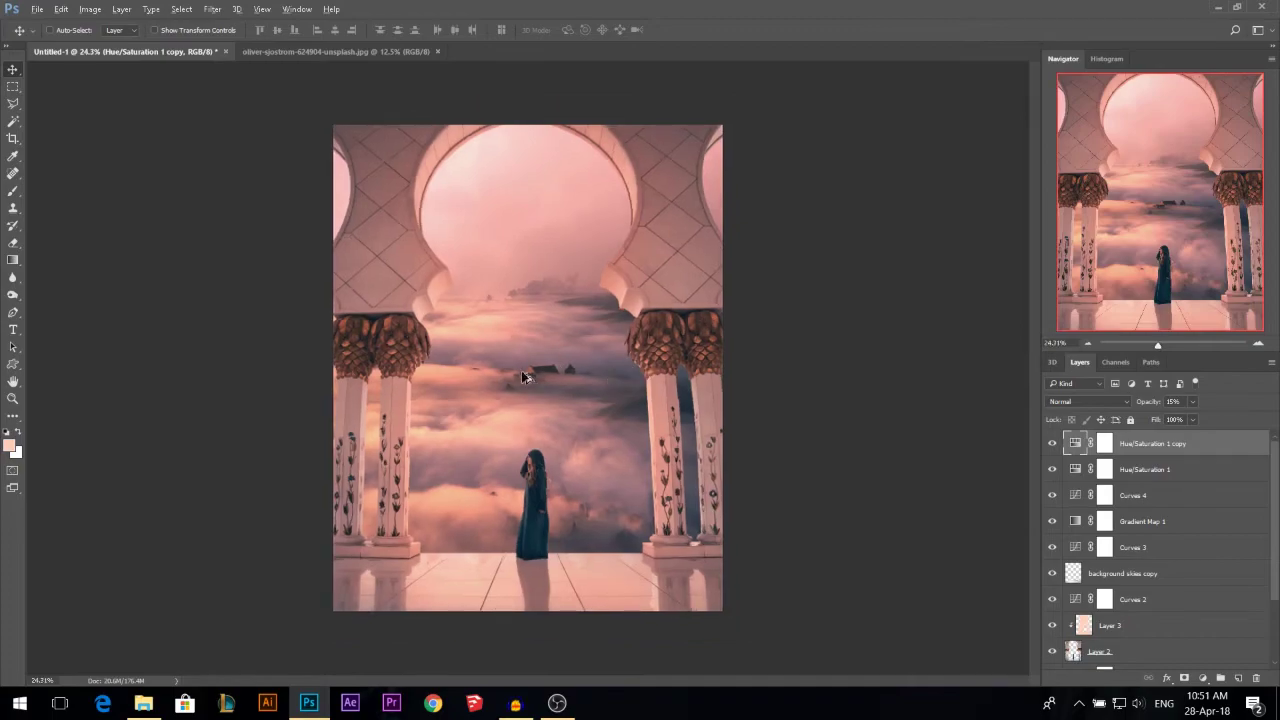
Step: Add a Curves adjustment on top that lifts the upper midtones to brighten the image
left_click(1203, 678)
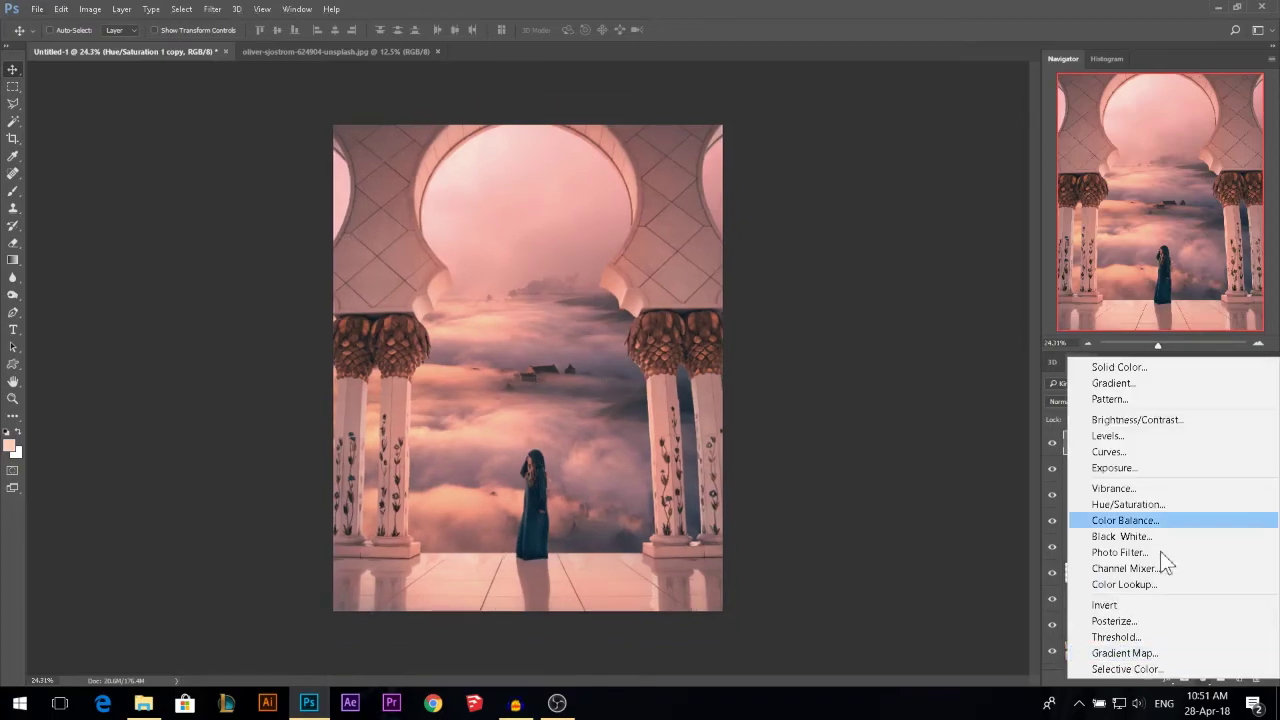
left_click(1134, 456)
left_click_drag(968, 200, 957, 186)
left_click(1016, 80)
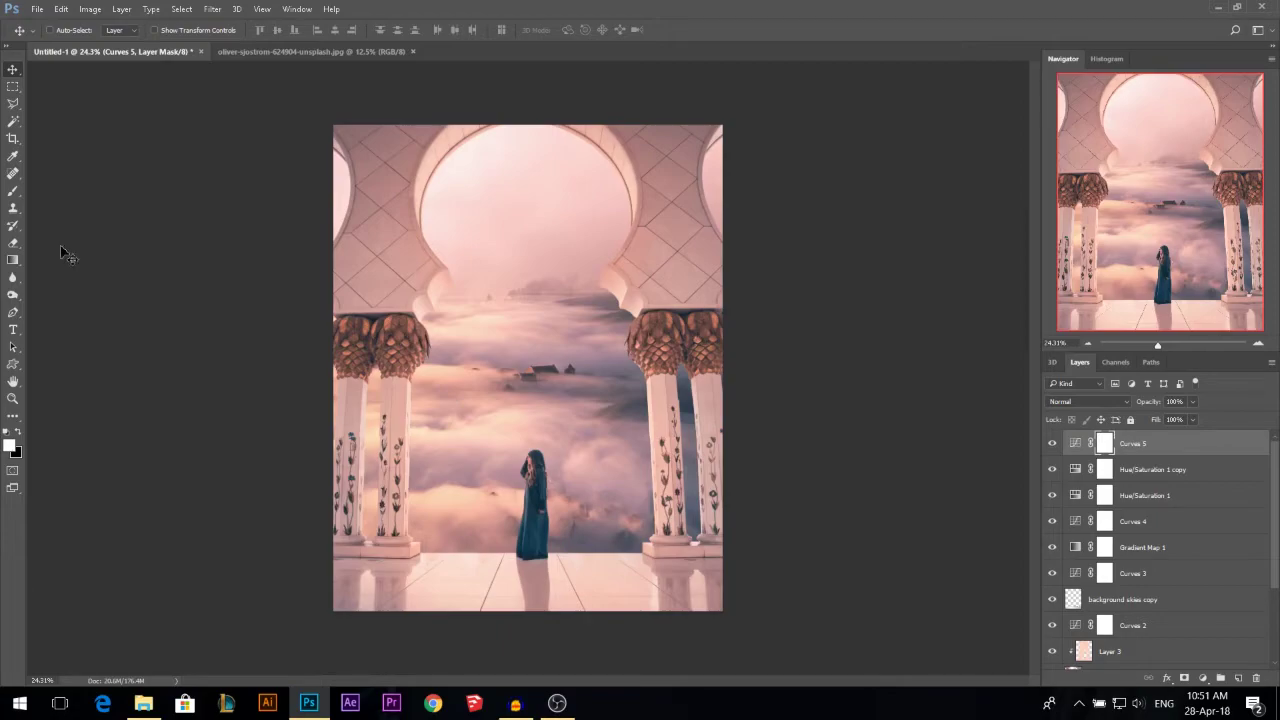
Step: Paint black at roughly half opacity around the edges of the Curves mask, keeping the brightening in the centre
left_click(13, 191)
left_click(18, 431)
left_click_drag(412, 264, 448, 264)
left_click_drag(246, 33, 231, 34)
mouse_move(418, 118)
left_mouse_down()
mouse_move(309, 147)
mouse_move(309, 246)
mouse_move(288, 237)
mouse_move(312, 560)
mouse_move(350, 620)
mouse_move(420, 634)
left_mouse_up()
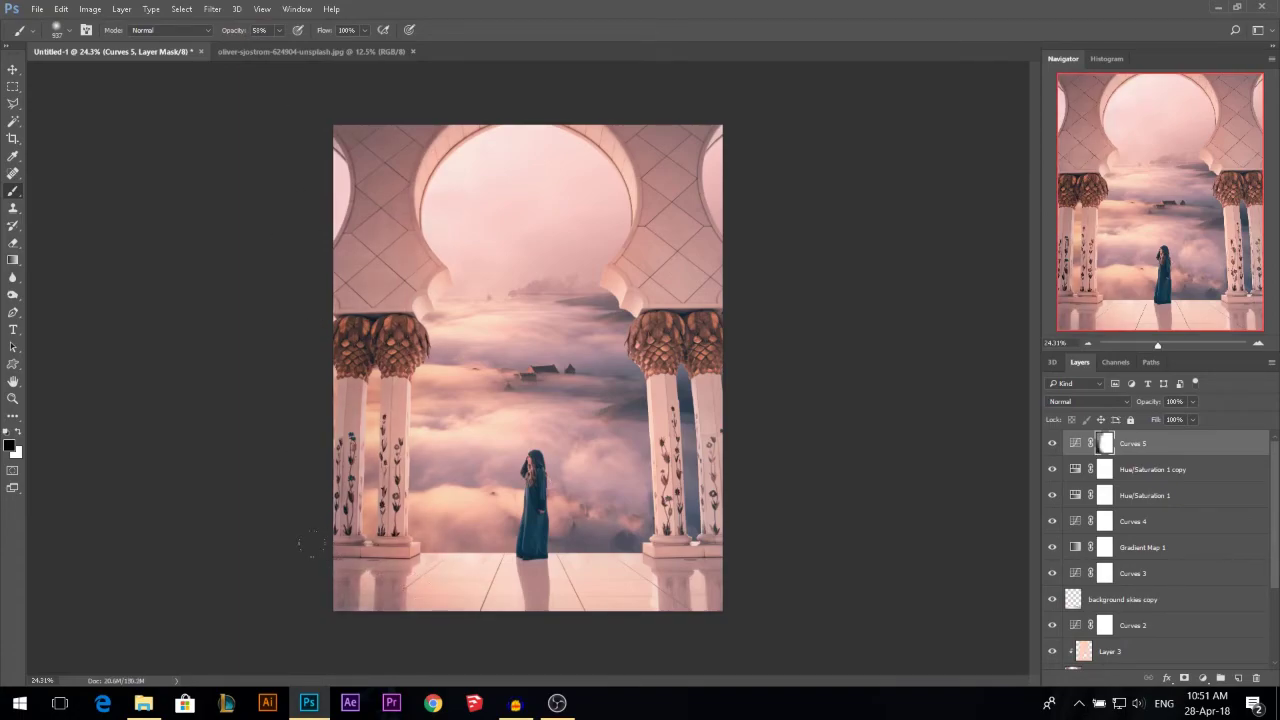
mouse_move(470, 598)
left_mouse_down()
mouse_move(600, 600)
mouse_move(690, 570)
mouse_move(720, 320)
mouse_move(568, 58)
left_mouse_up()
mouse_move(376, 77)
left_mouse_down()
mouse_move(350, 260)
mouse_move(288, 490)
left_mouse_up()
scroll(700, 368, "down", 1)
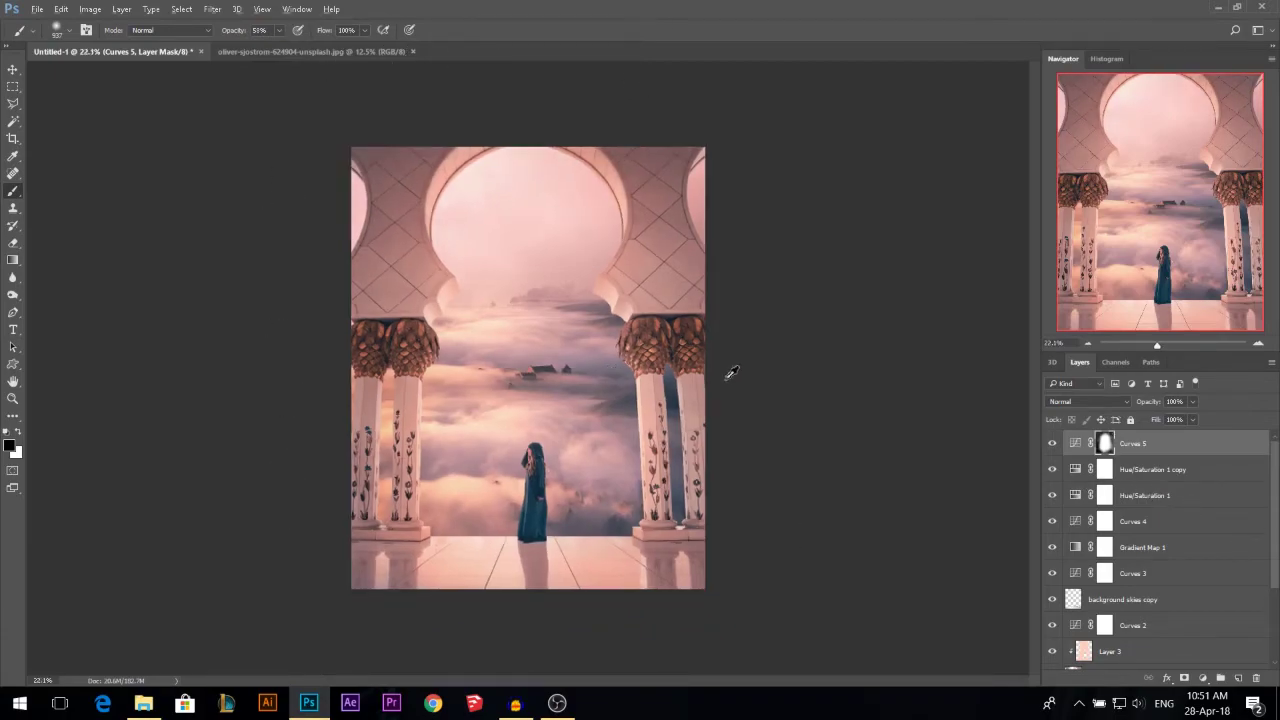
Step: Select both Hue/Saturation layers and reduce their opacity to 5%
left_click(1134, 473)
left_click(1144, 495, "shift")
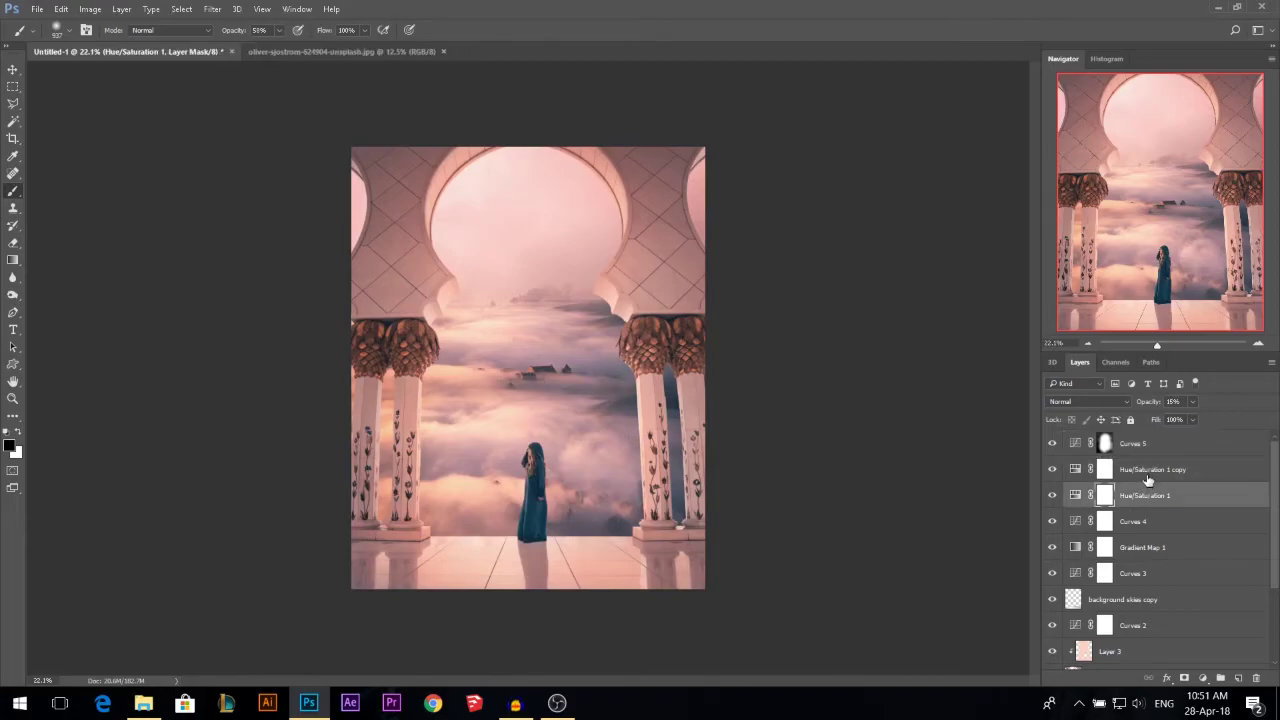
left_click_drag(1156, 403, 1149, 404)
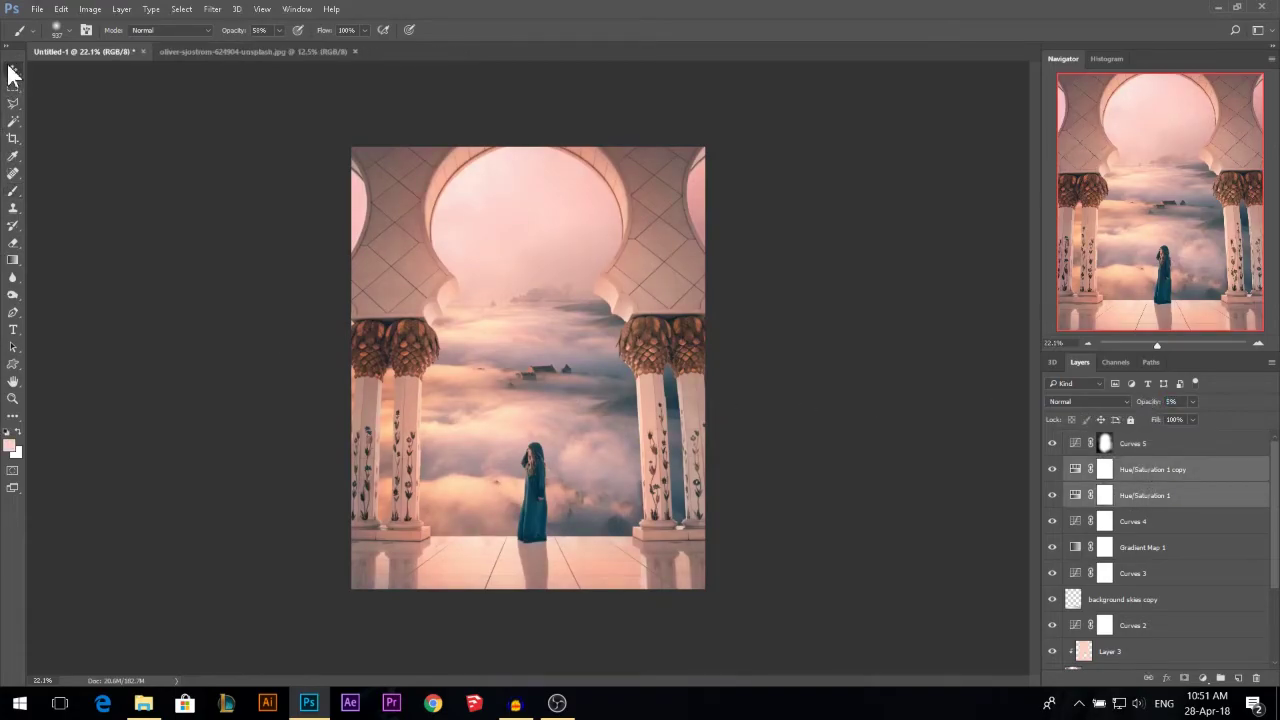
left_click(13, 69)
scroll(575, 378, "up", 2)
Step: Add another Curves adjustment above the masked one and lower its shadows to deepen the image
left_click(1160, 446)
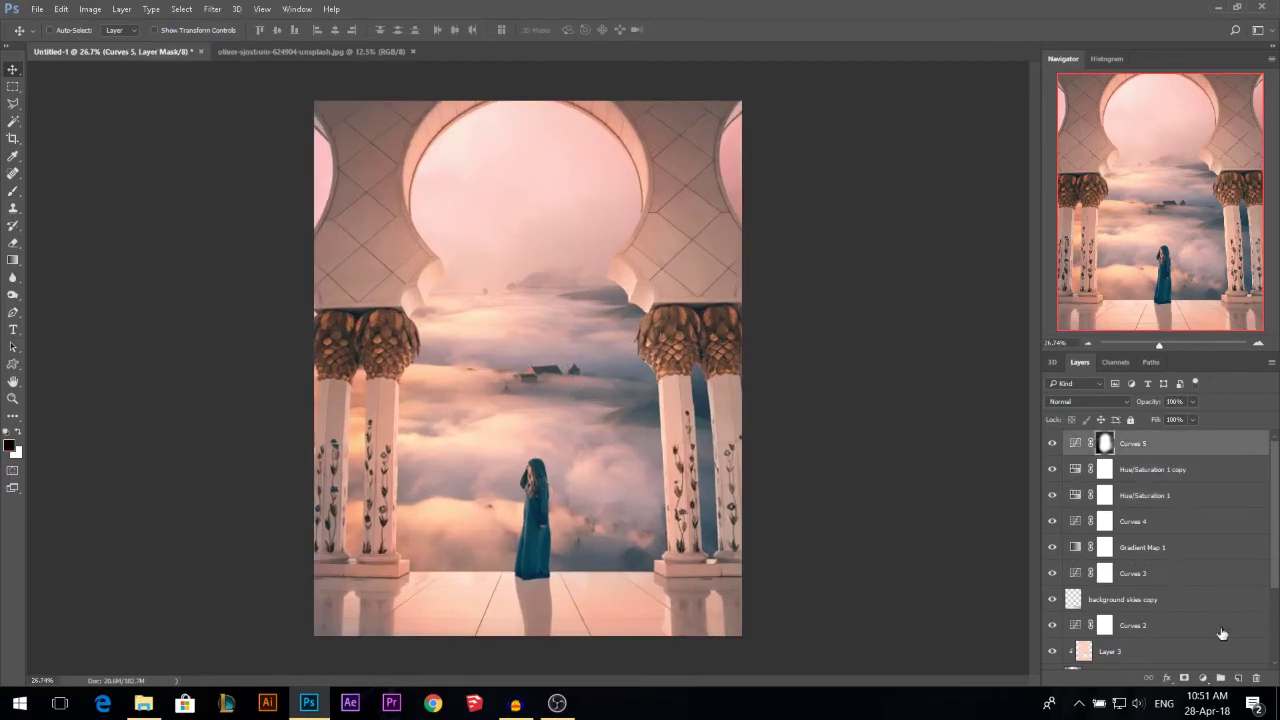
left_click(1203, 678)
left_click(1100, 451)
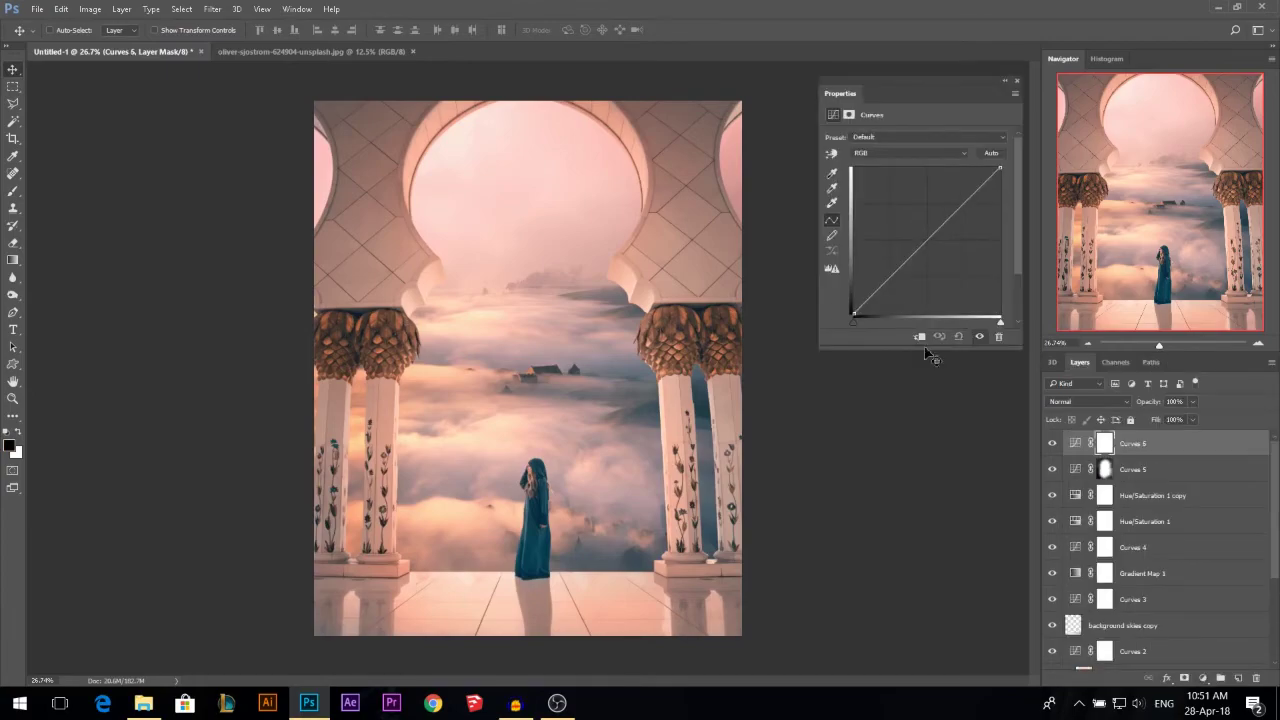
left_click_drag(899, 268, 905, 281)
left_click(1018, 80)
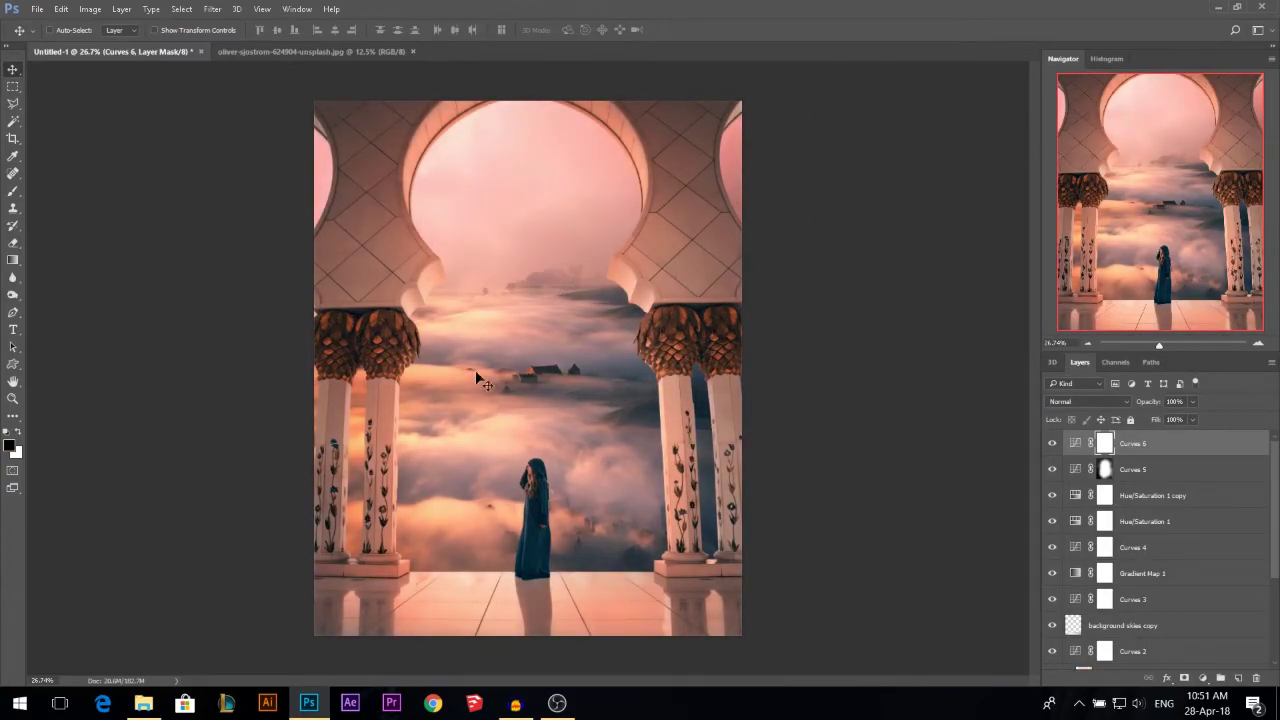
Step: Paint black at roughly half opacity over the centre of the top Curves mask, keeping the darkening around the edges
left_click(13, 193)
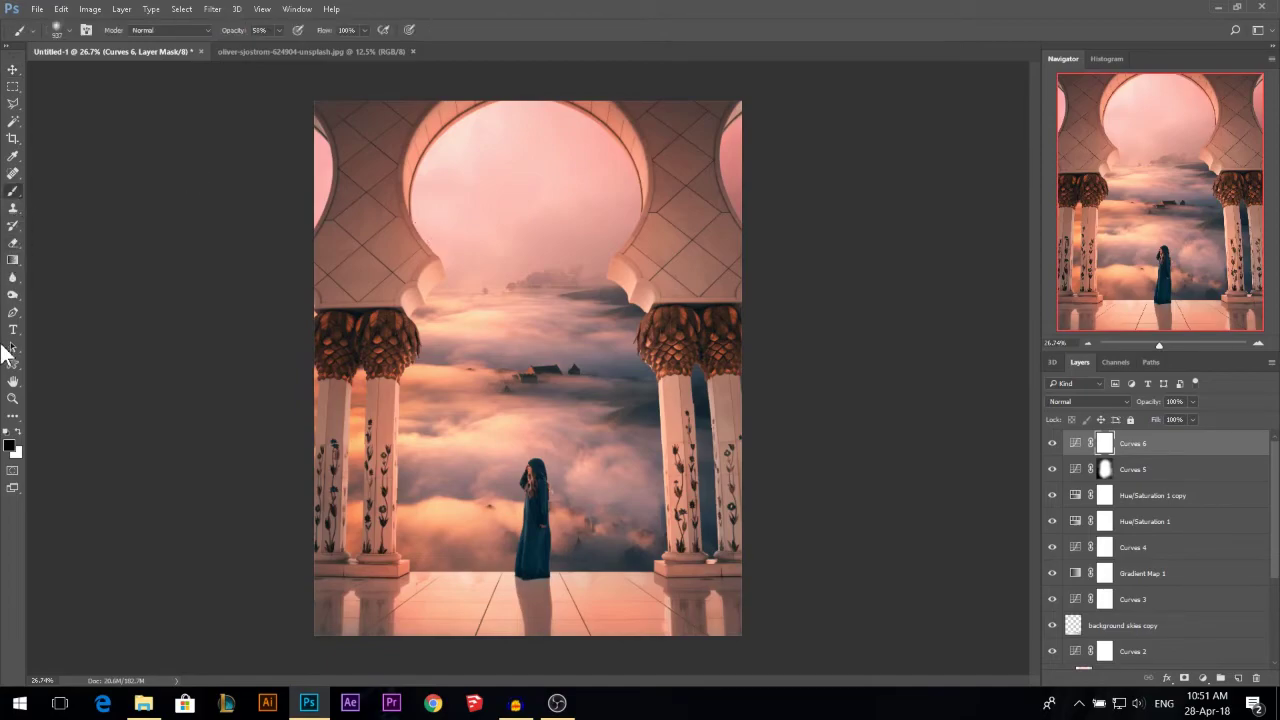
mouse_move(506, 360)
left_mouse_down()
mouse_move(519, 320)
mouse_move(467, 238)
left_mouse_up()
left_click_drag(518, 278, 534, 291)
left_click(527, 266)
left_click_drag(514, 358, 541, 389)
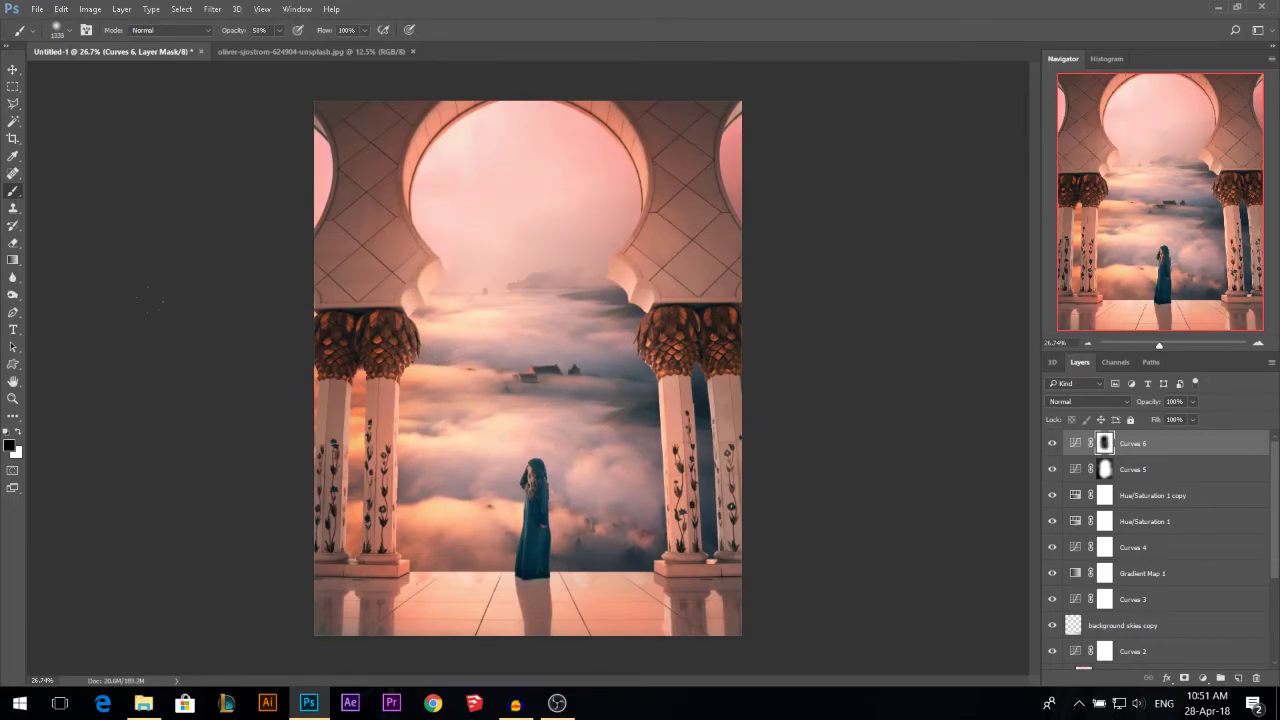
left_click(13, 69)
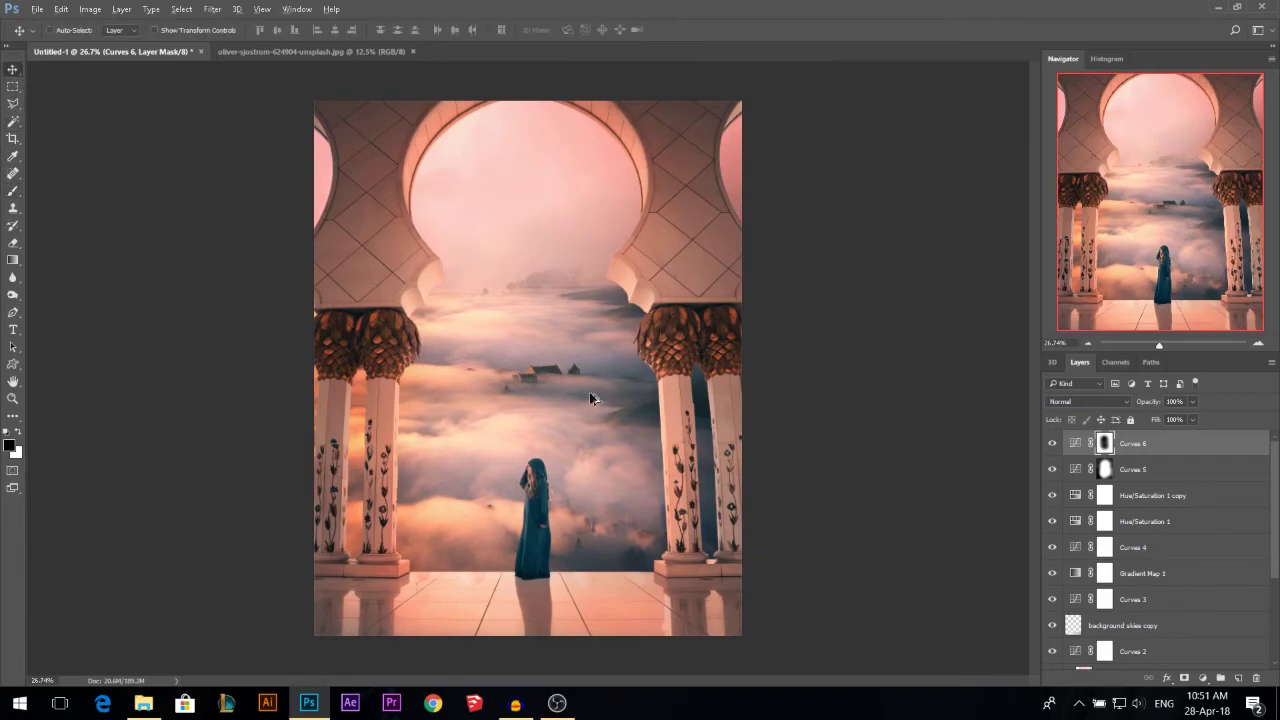
Step: Stamp all visible layers into a new merged layer on top, keeping it aligned with the original composite
scroll(590, 398, "down", 1)
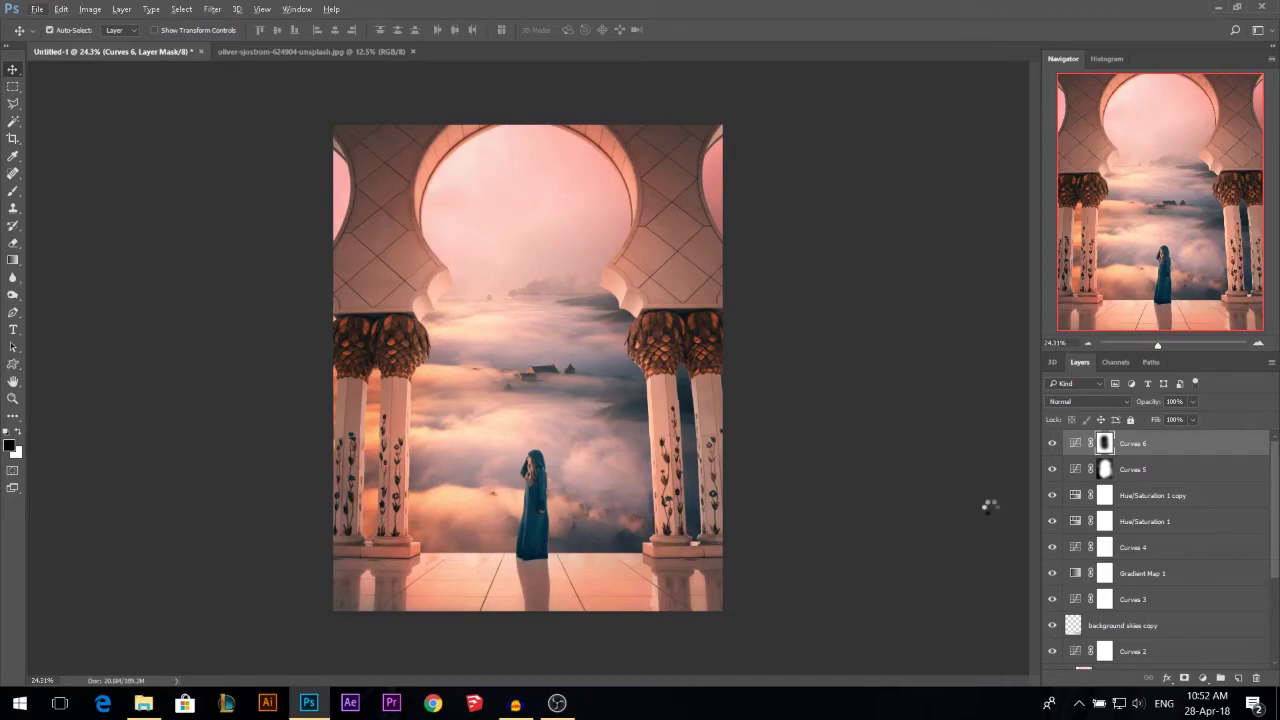
key("ctrl+shift+alt+e")
left_click_drag(540, 435, 602, 381)
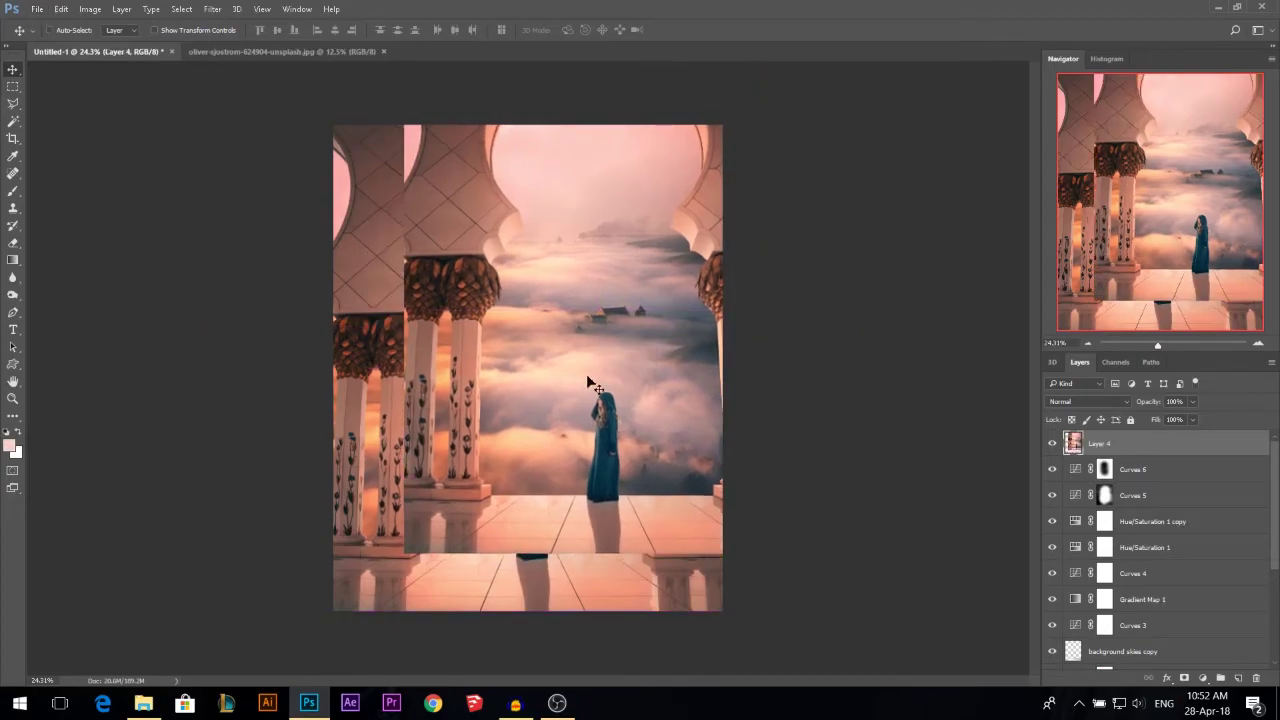
key("ctrl+z")
Step: Start a Camera Raw filter on the merged layer with Whites +26, Highlights -20, Blacks -43 and Shadows +24
left_click(213, 12)
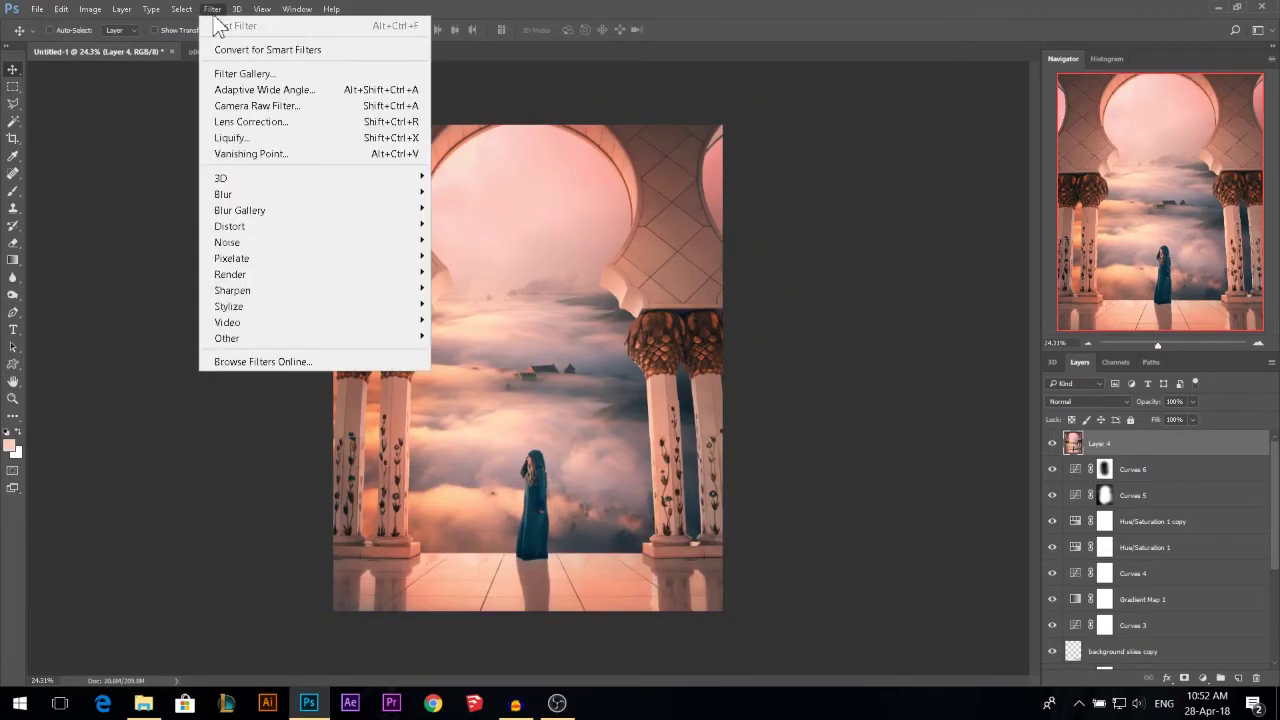
left_click(252, 105)
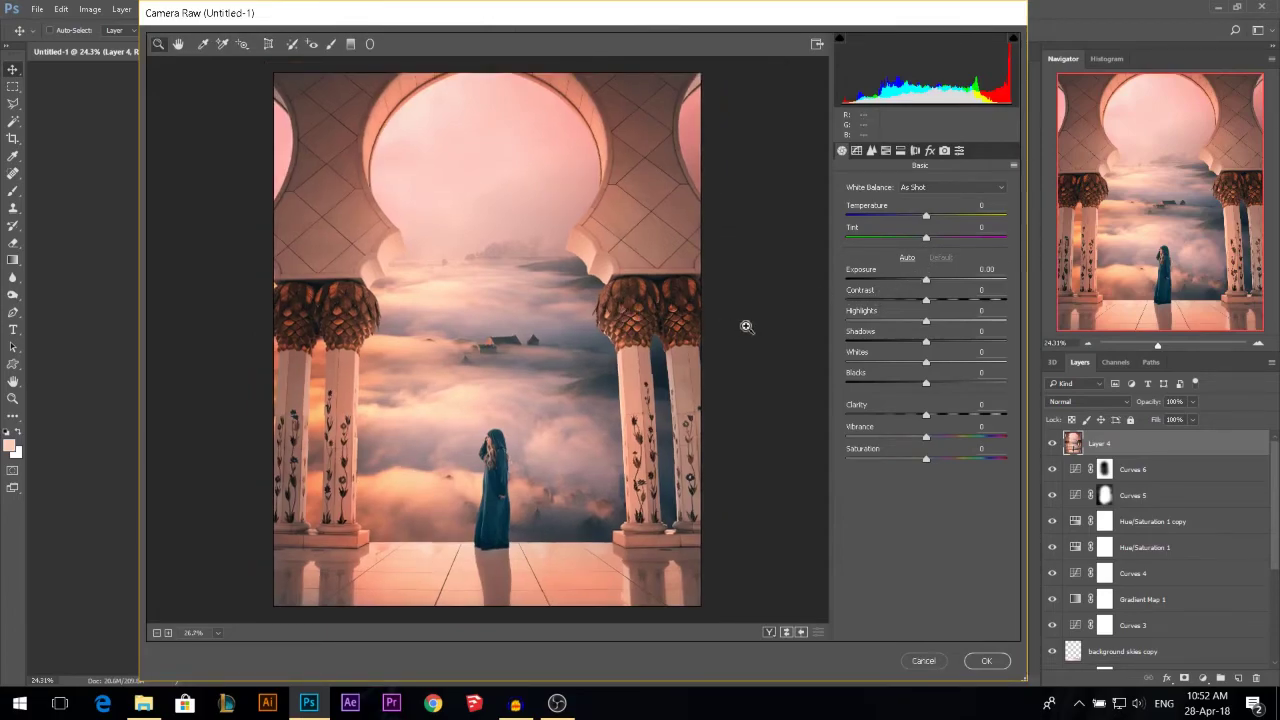
mouse_move(925, 358)
left_mouse_down()
mouse_move(963, 356)
mouse_move(946, 357)
left_mouse_up()
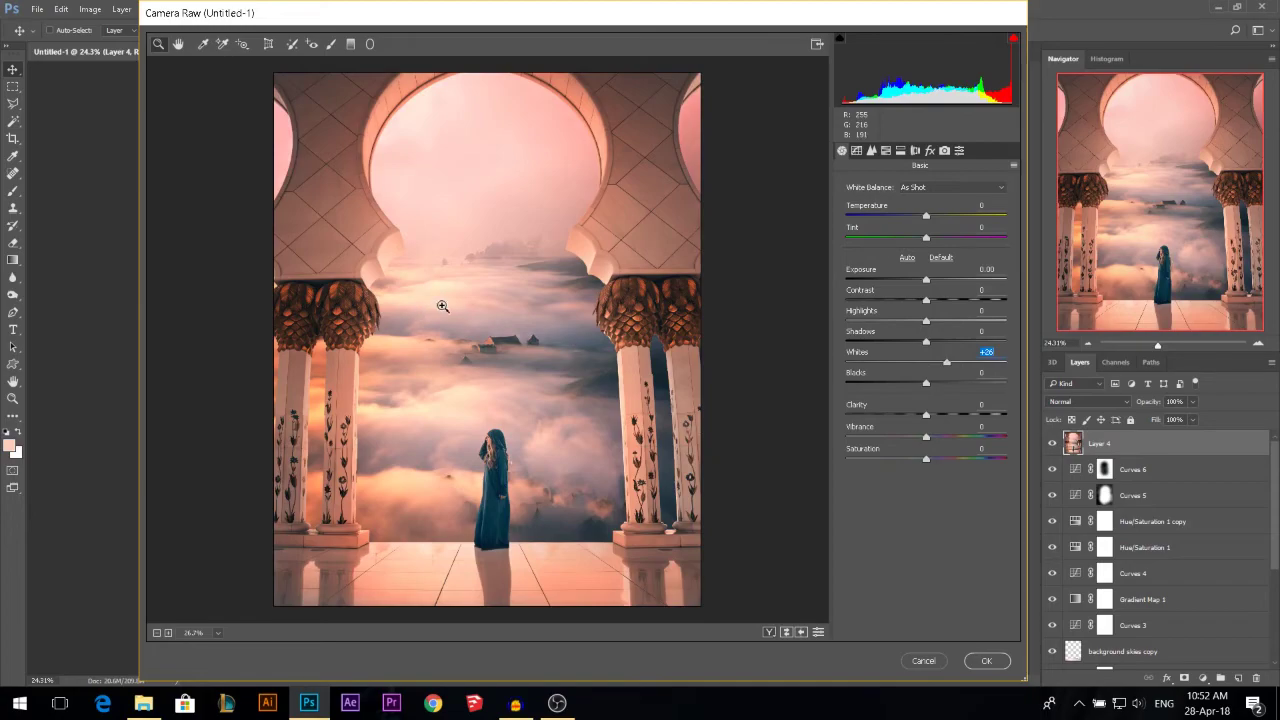
left_click_drag(929, 319, 916, 322)
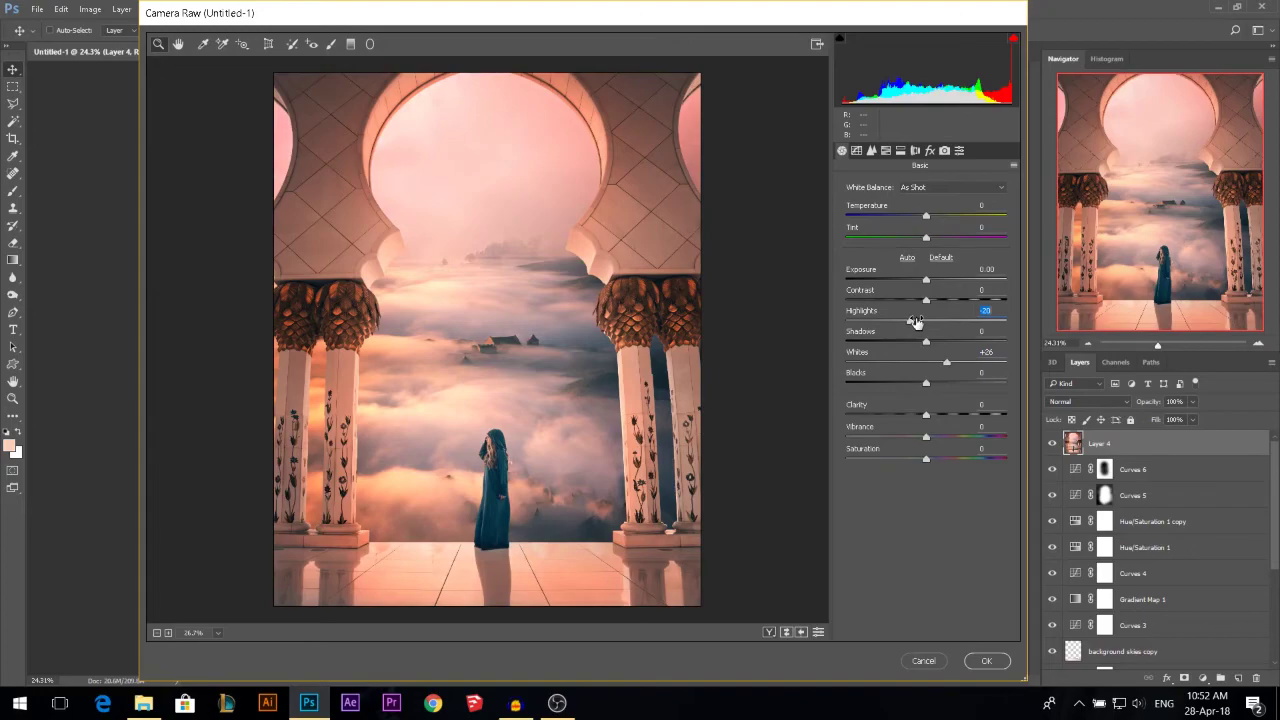
left_click_drag(930, 382, 937, 342)
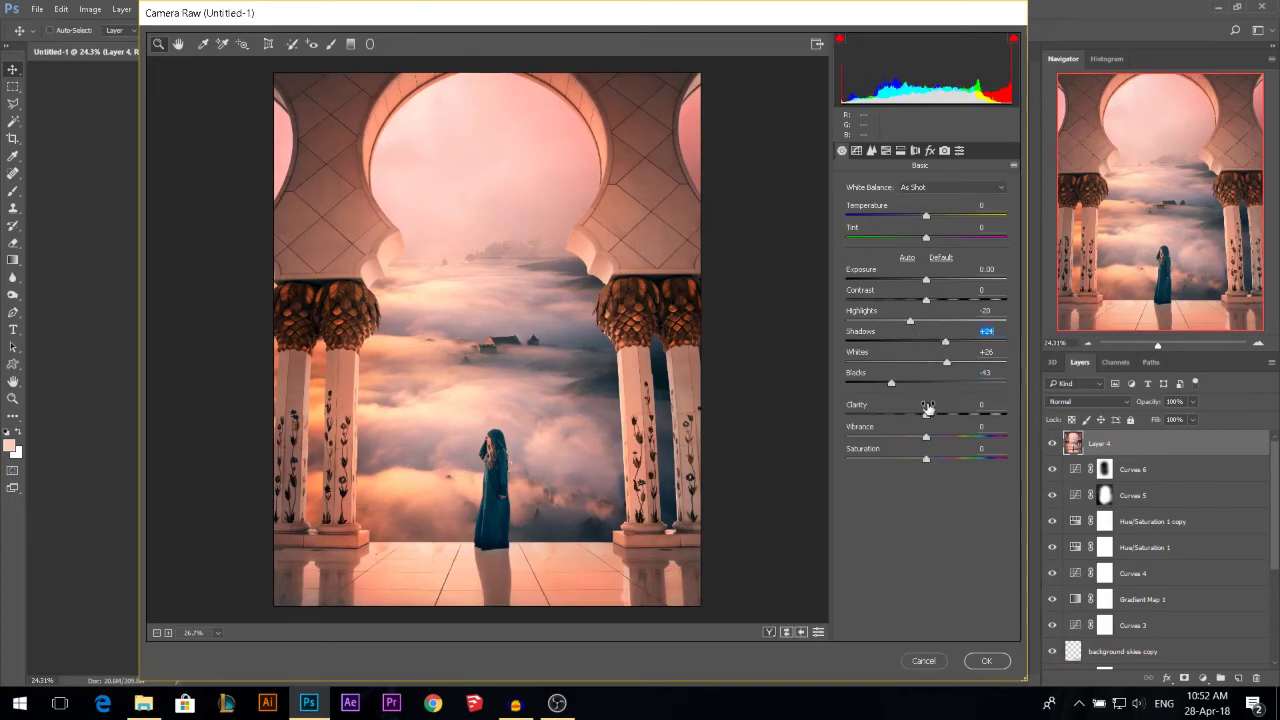
Step: Undo the trial Clarity of +36, reduce Clarity slightly below zero instead, and set the sharpening amount to 12
left_click_drag(928, 409, 952, 409)
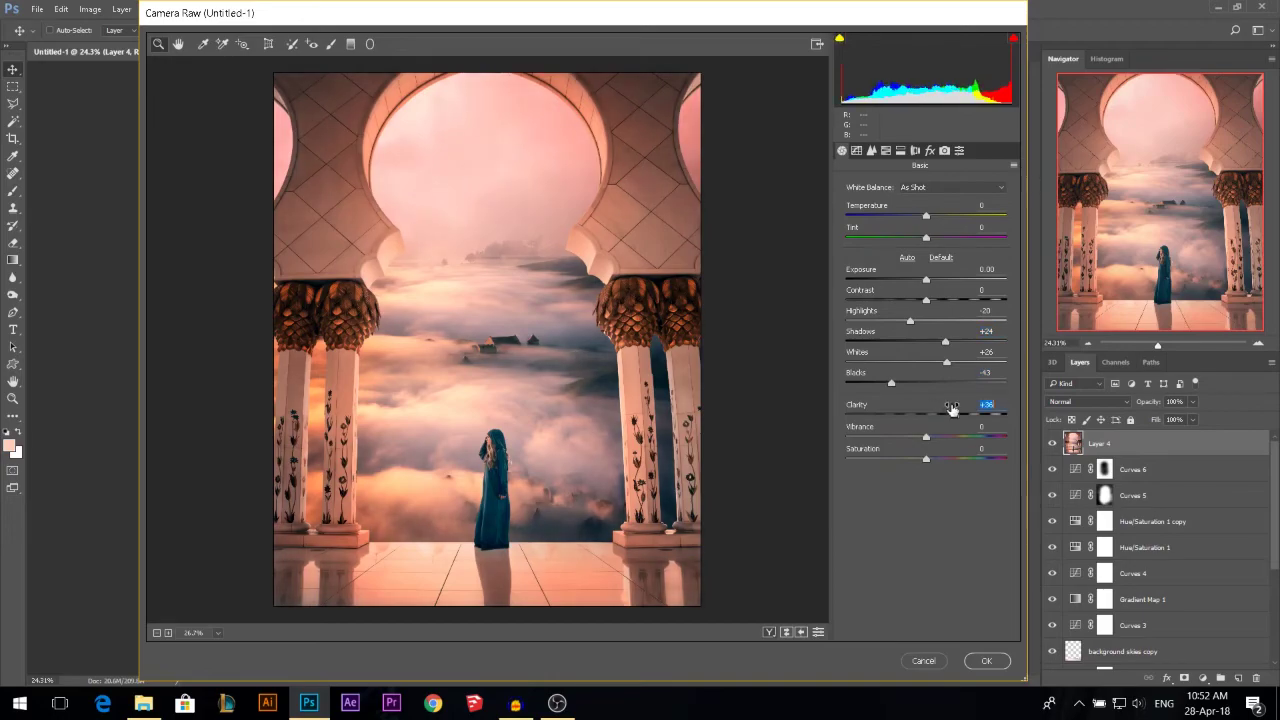
key("ctrl+z")
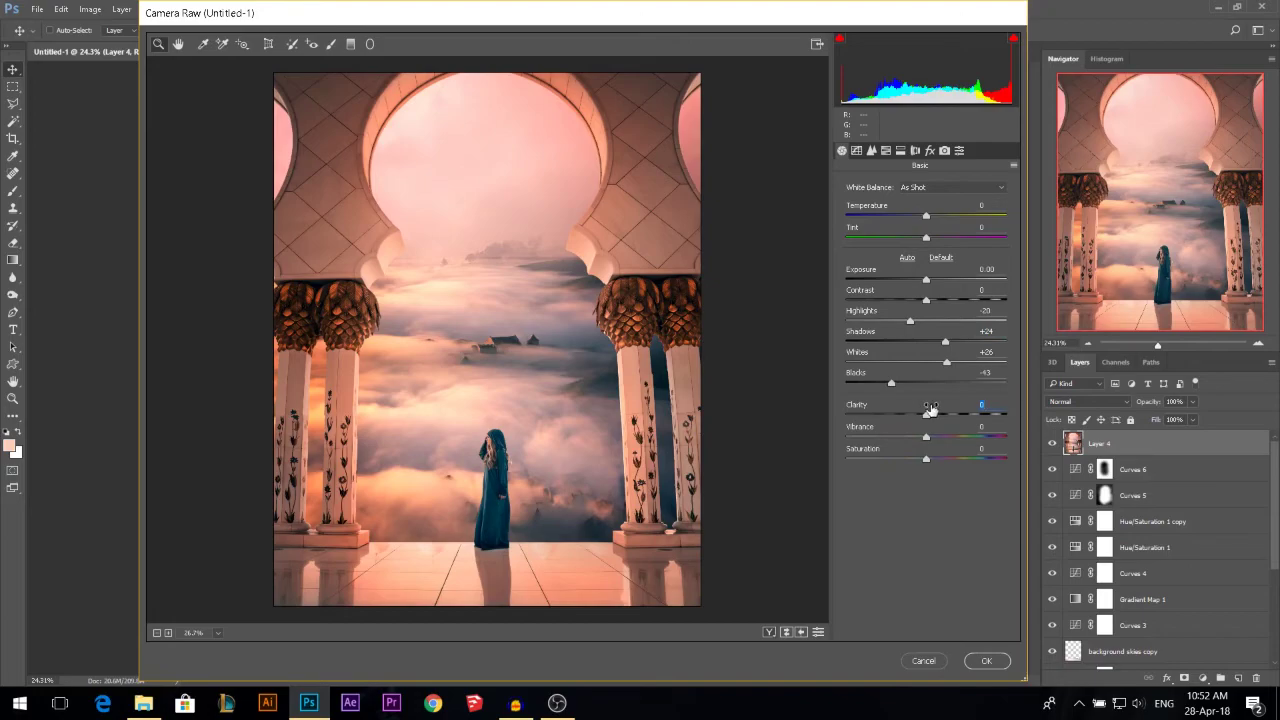
left_click_drag(931, 409, 918, 410)
left_click(871, 150)
left_click_drag(858, 201, 867, 199)
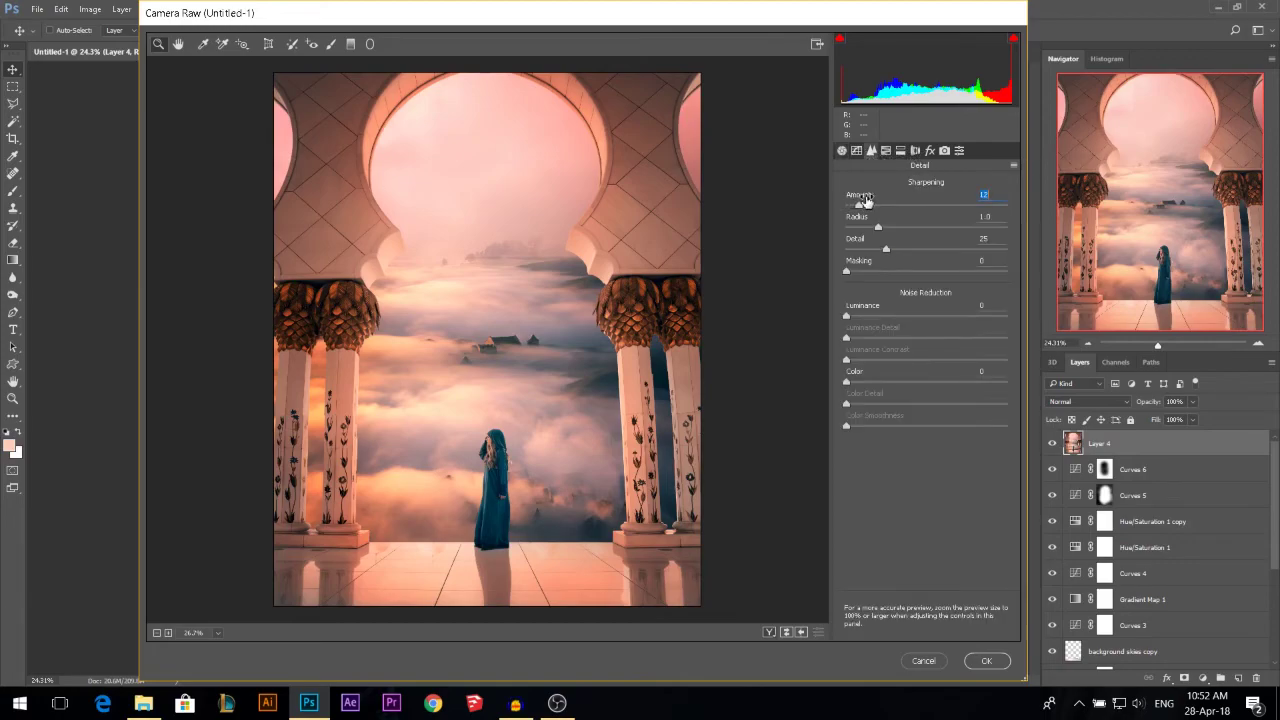
Step: Set the Dehaze amount to +4 and the post-crop vignetting amount to -10
left_click(928, 154)
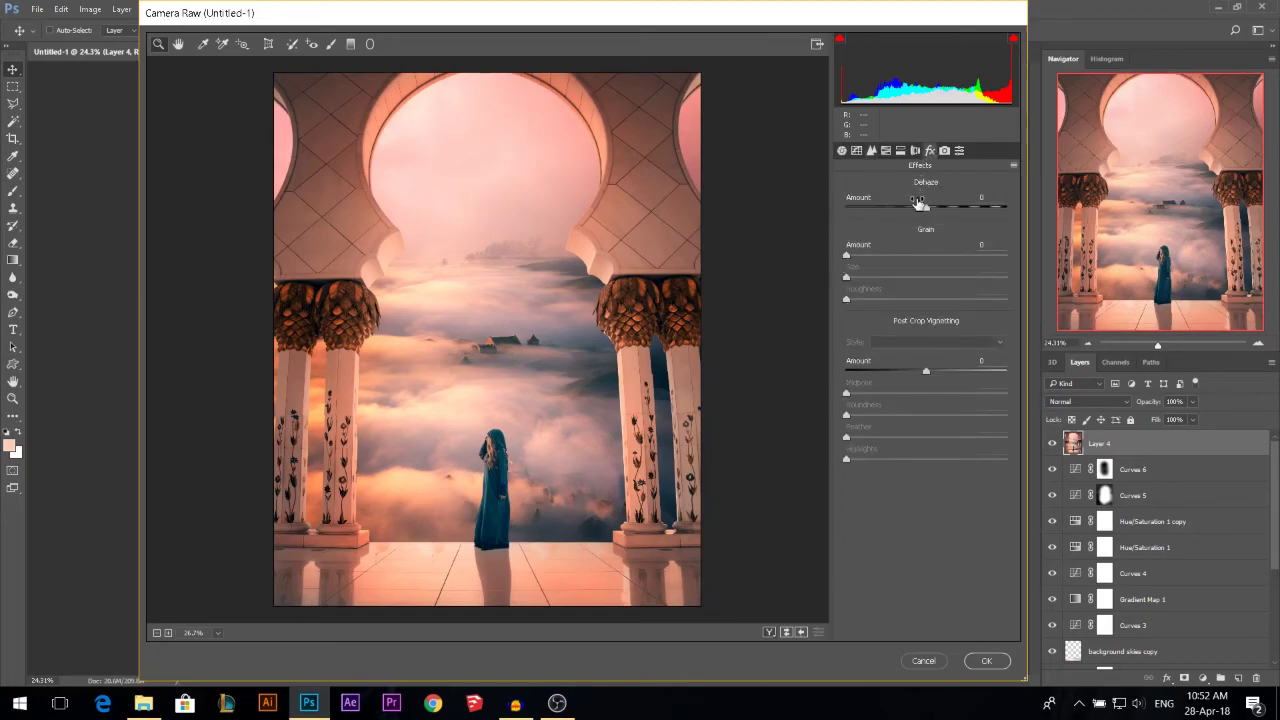
mouse_move(928, 201)
left_mouse_down()
mouse_move(966, 201)
mouse_move(917, 201)
mouse_move(930, 196)
left_mouse_up()
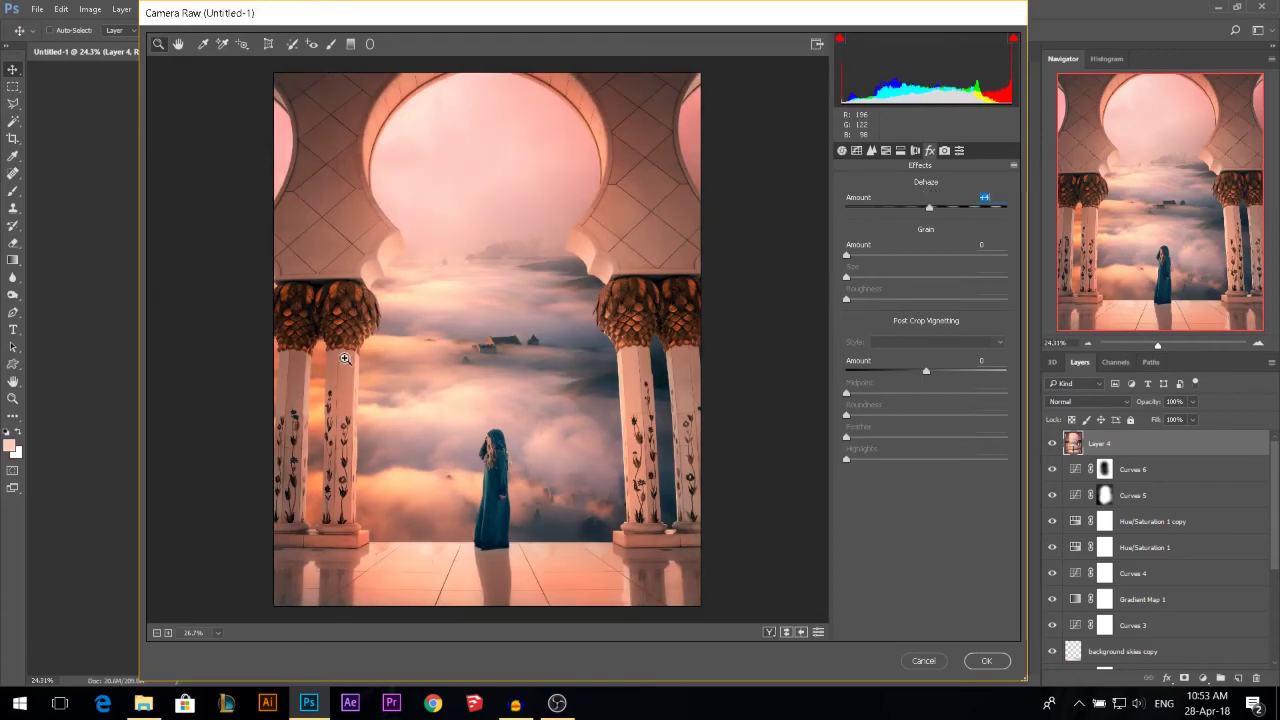
left_click_drag(925, 368, 918, 366)
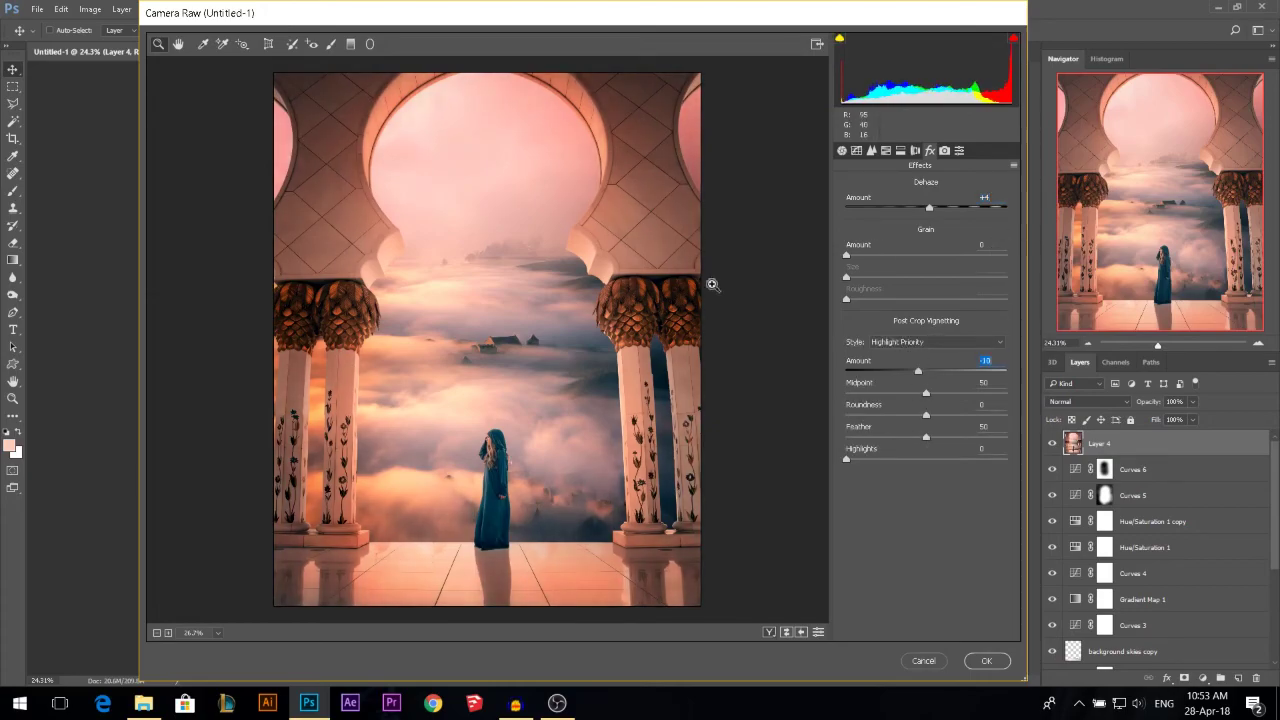
Step: Try shifting the primary hues in Camera Calibration, testing blue at -30, a higher green and red at +49
left_click(944, 151)
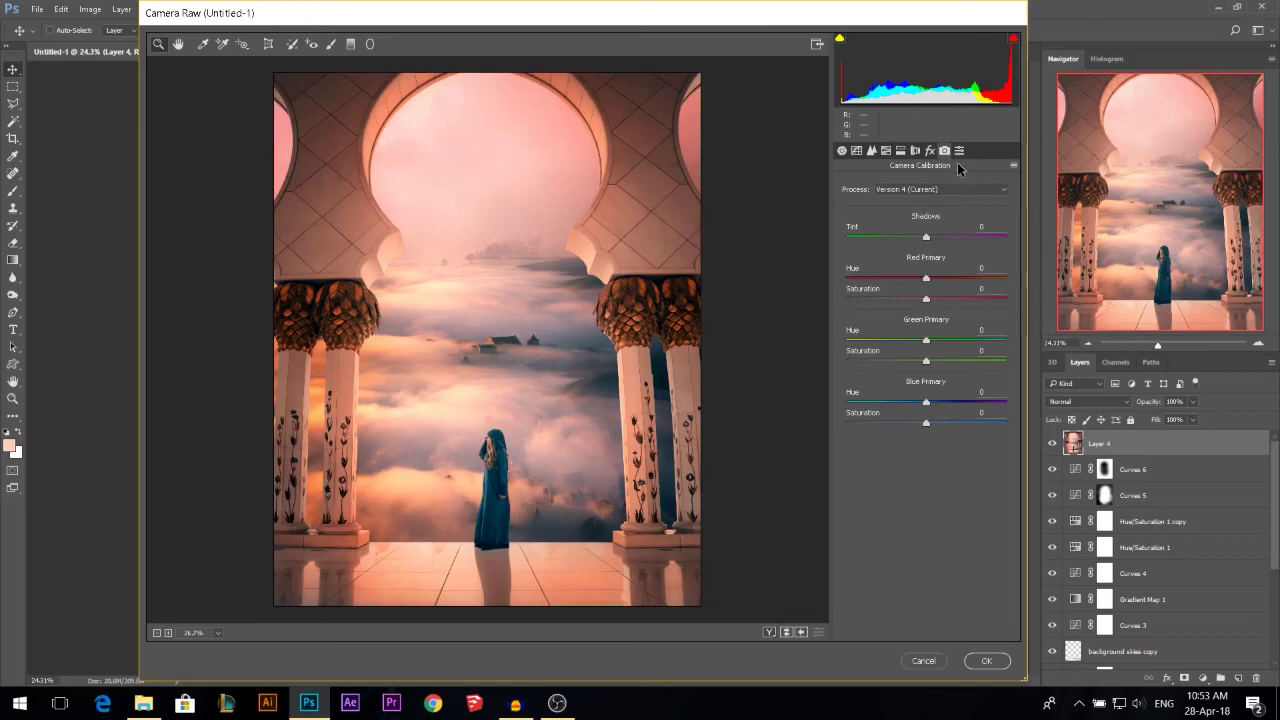
left_click_drag(936, 401, 914, 395)
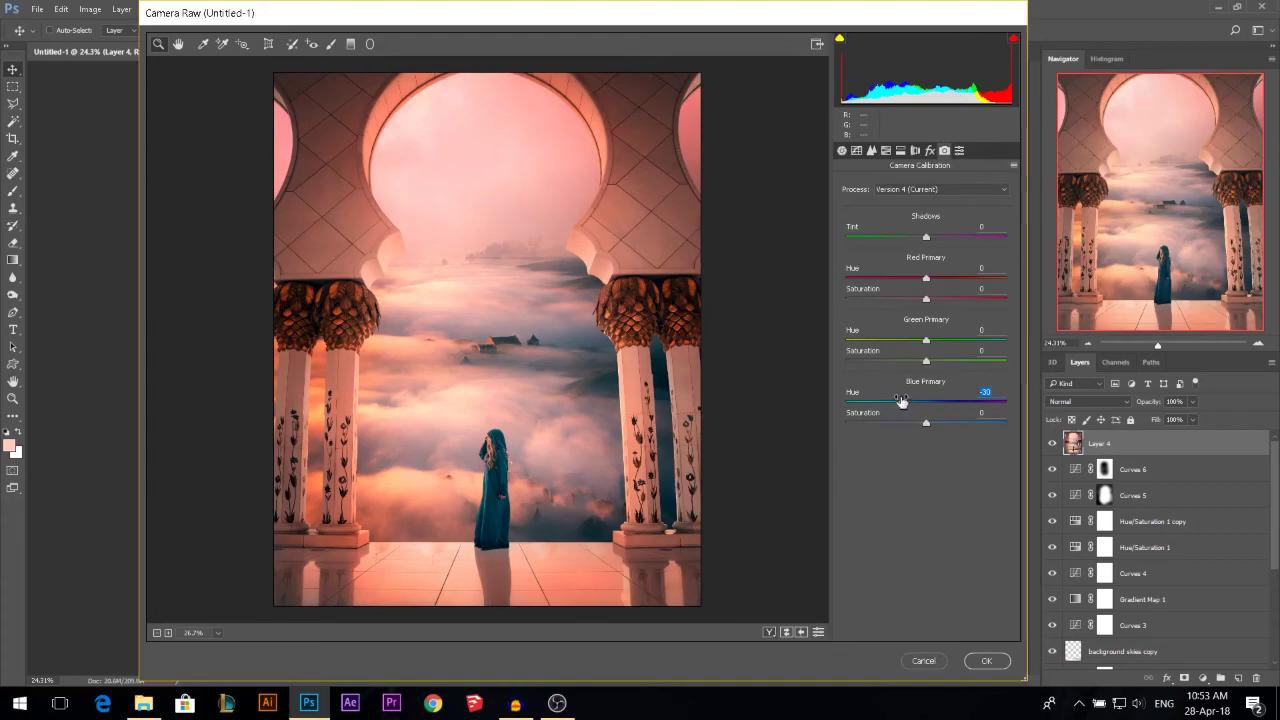
left_click_drag(904, 400, 928, 400)
mouse_move(928, 339)
left_mouse_down()
mouse_move(892, 339)
mouse_move(953, 339)
left_mouse_up()
left_click_drag(951, 338, 927, 339)
left_click_drag(927, 279, 963, 271)
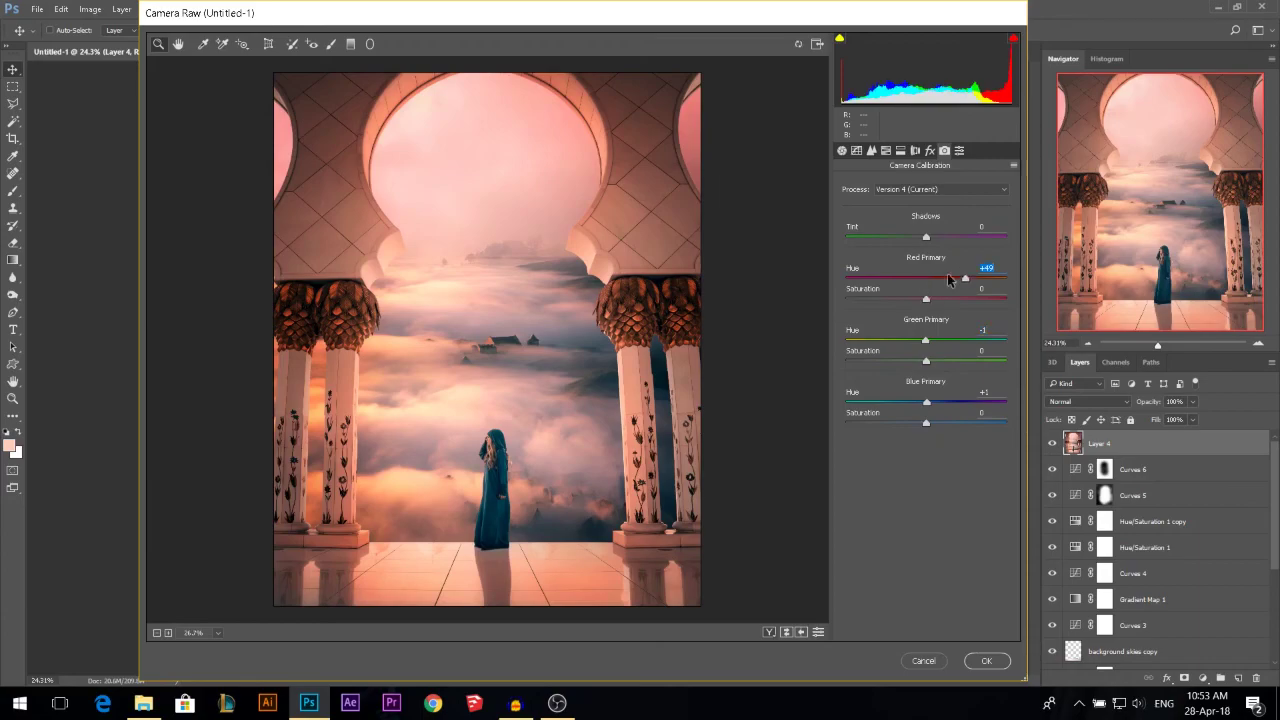
Step: Set the calibration hues to red -16, green +21 and blue -7, and apply the Camera Raw filter
left_click_drag(965, 278, 928, 276)
left_click_drag(926, 340, 939, 334)
left_click_drag(929, 401, 921, 398)
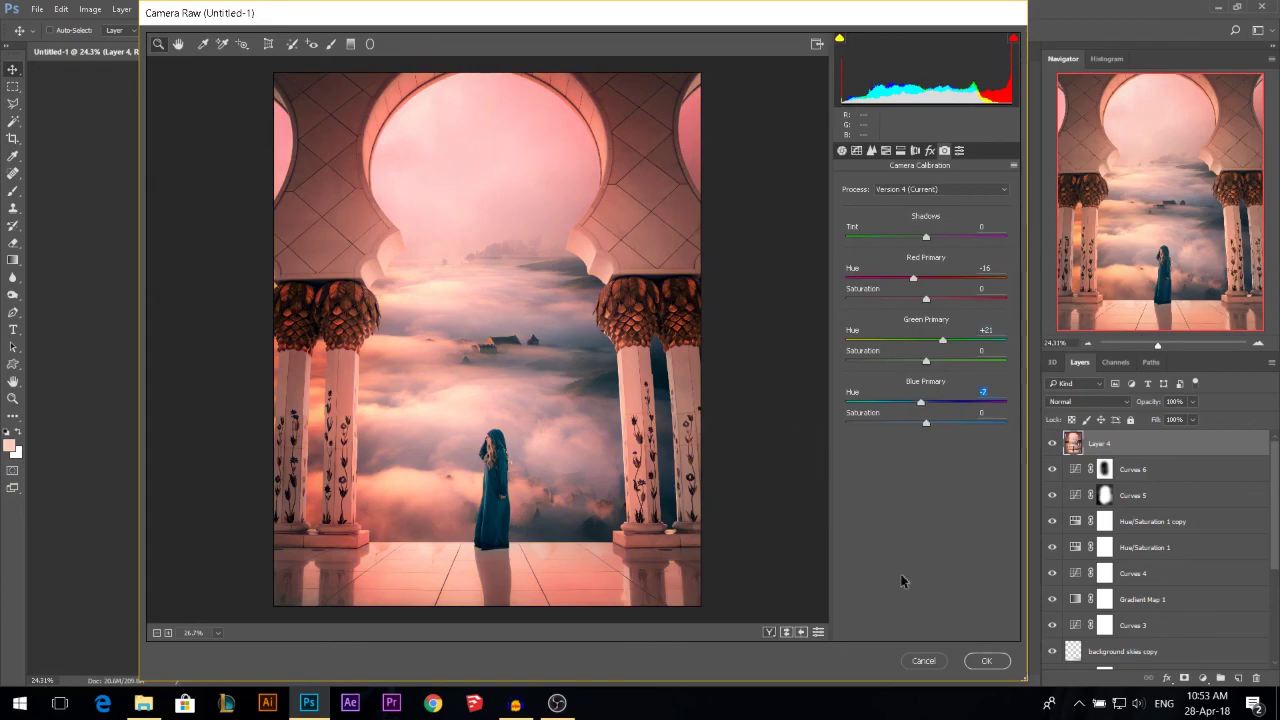
left_click(1000, 664)
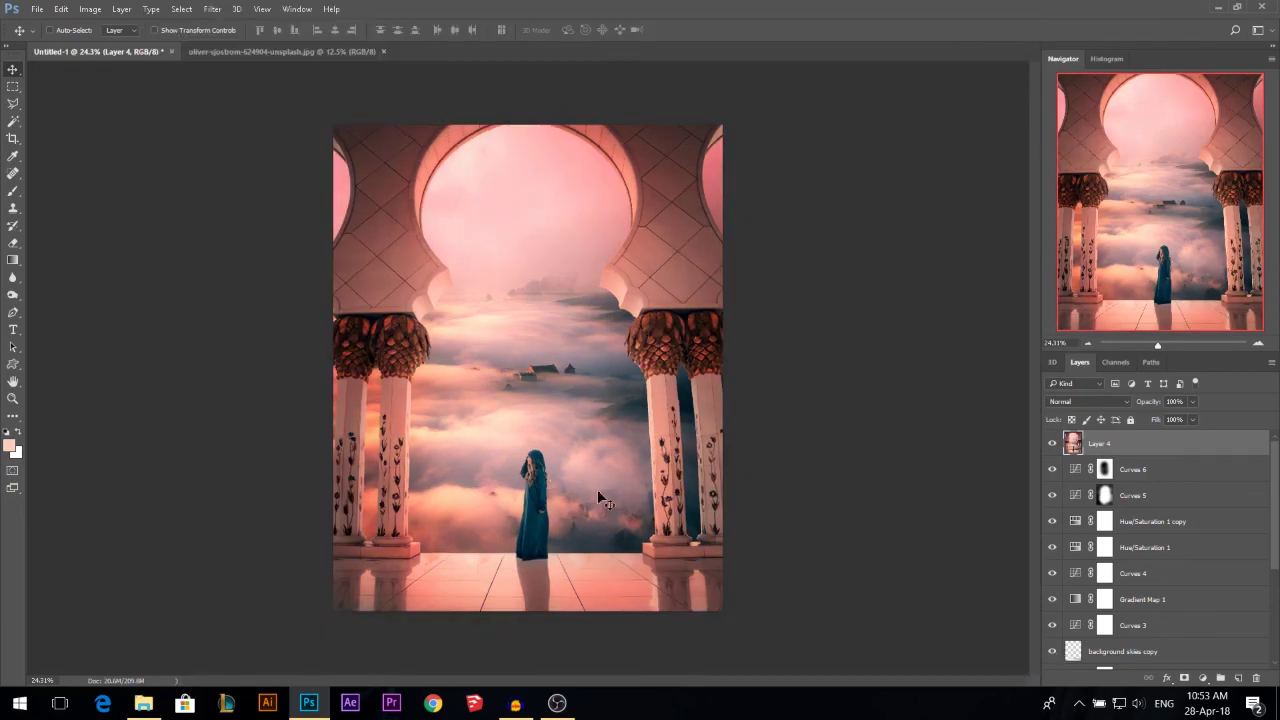